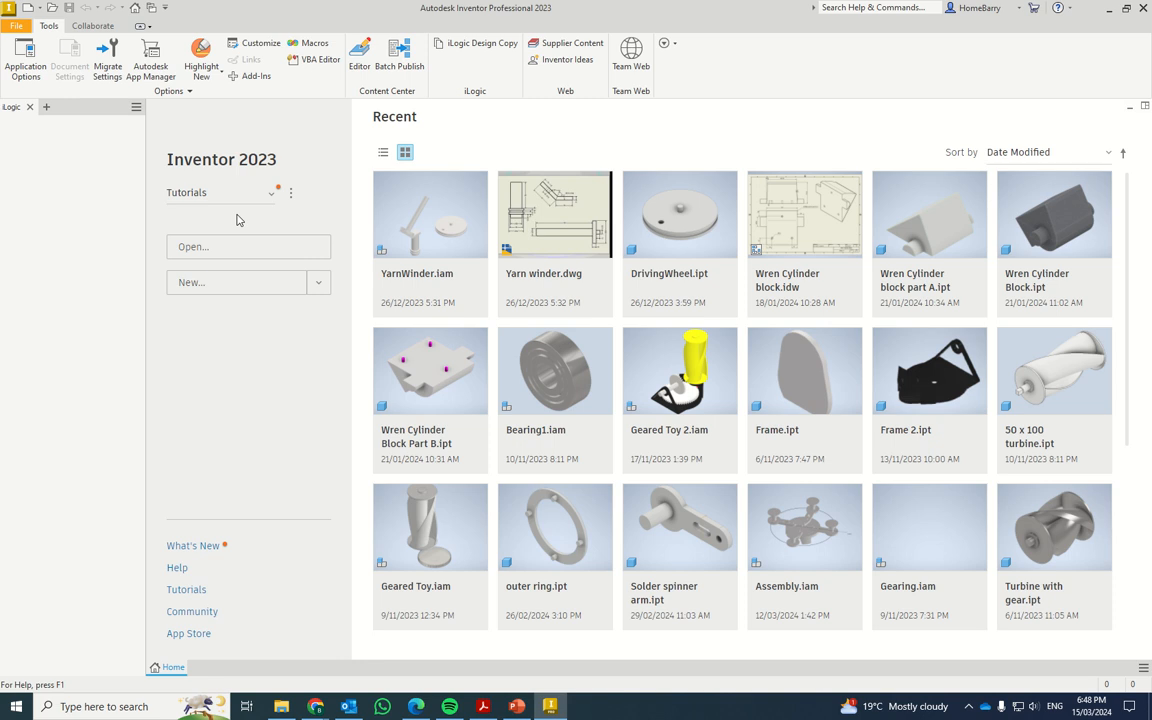
Create a new part from the metric Standard (mm).ipt template and start a 2D sketch on the XY plane.
{"action": "left_click", "coordinate": [195, 287]}
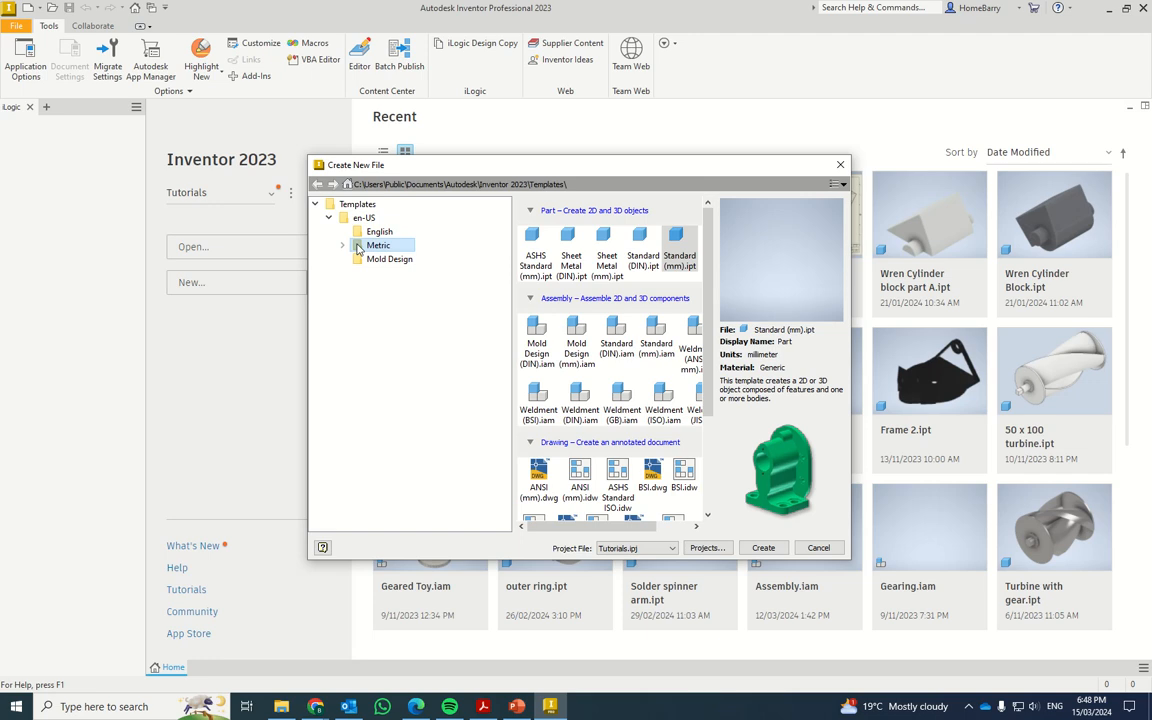
{"action": "double_click", "coordinate": [678, 246]}
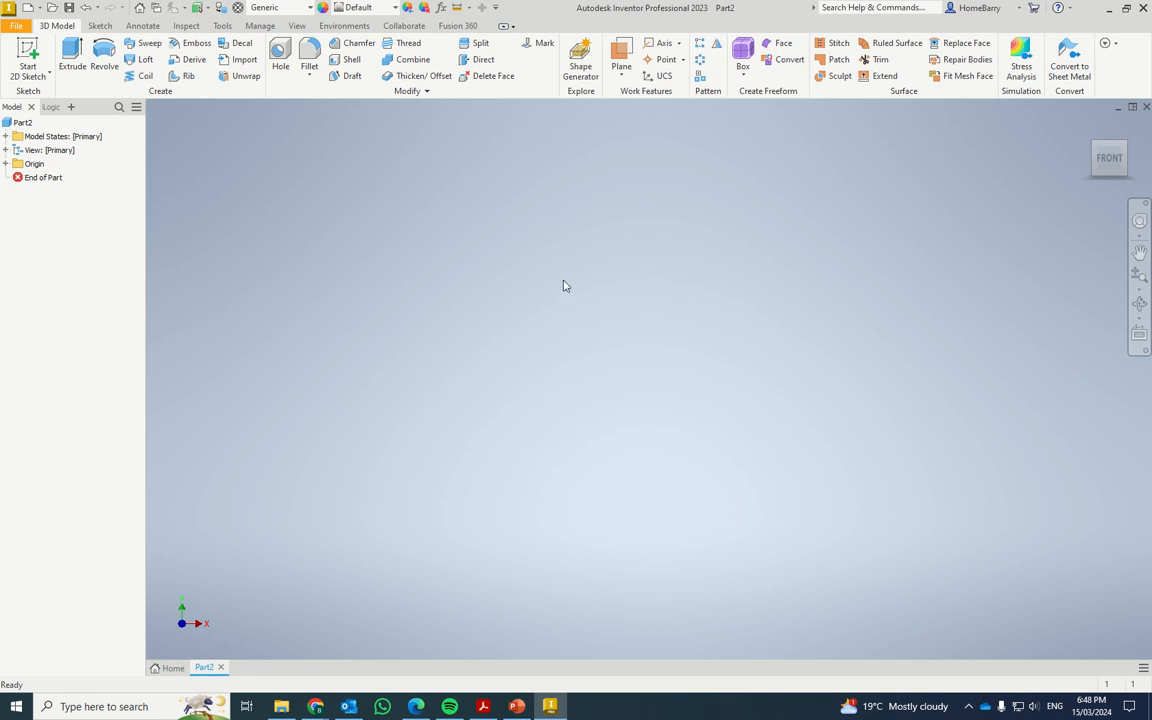
{"action": "left_click", "coordinate": [36, 55]}
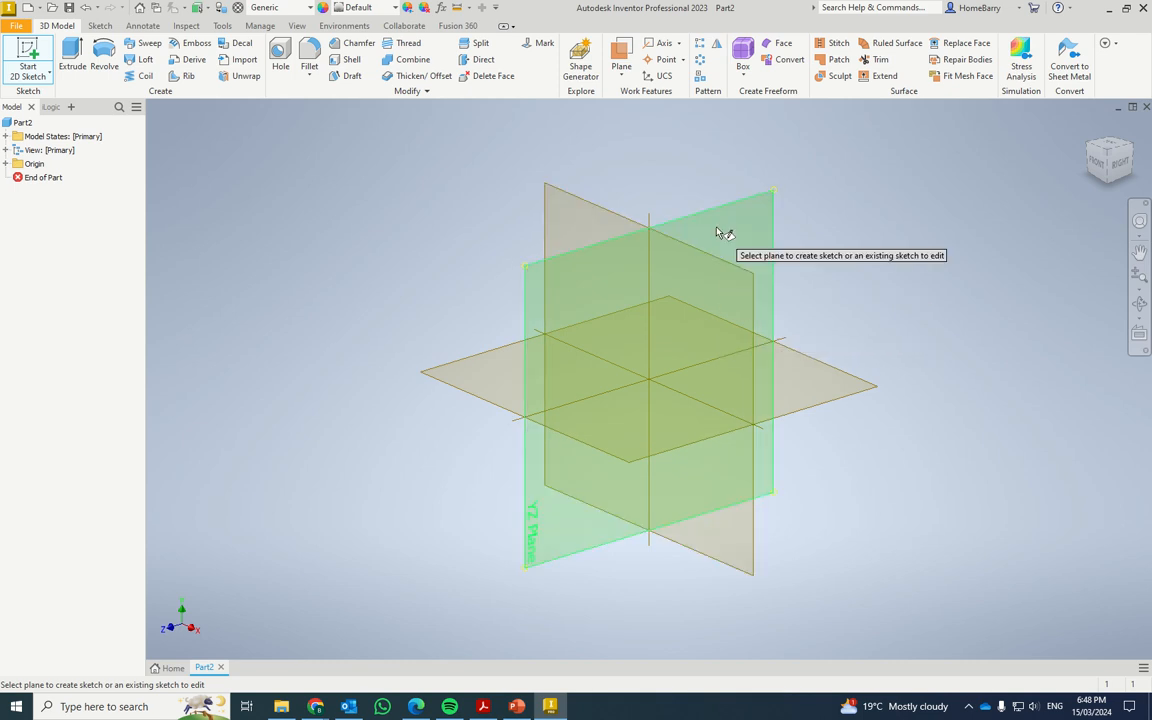
{"action": "left_click", "coordinate": [587, 223]}
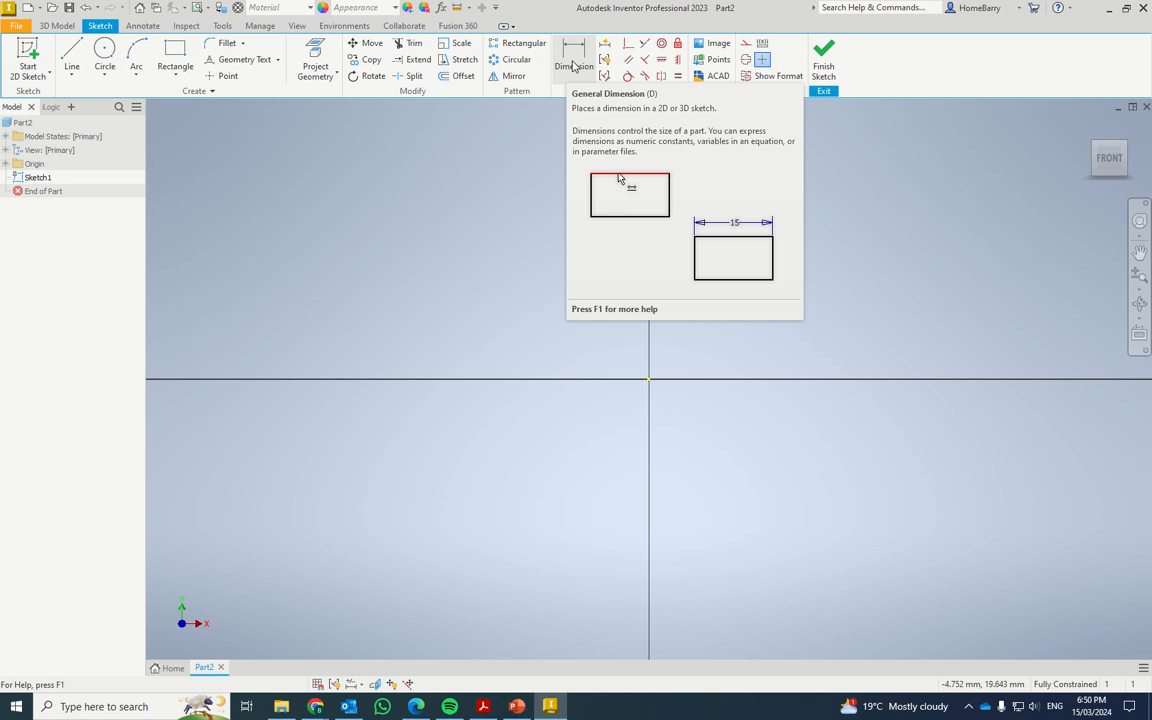
Sketch a horizontal line about 16 mm long above the horizontal axis, ending just short of the vertical axis.
{"action": "left_click", "coordinate": [66, 55]}
{"action": "left_click", "coordinate": [364, 198]}
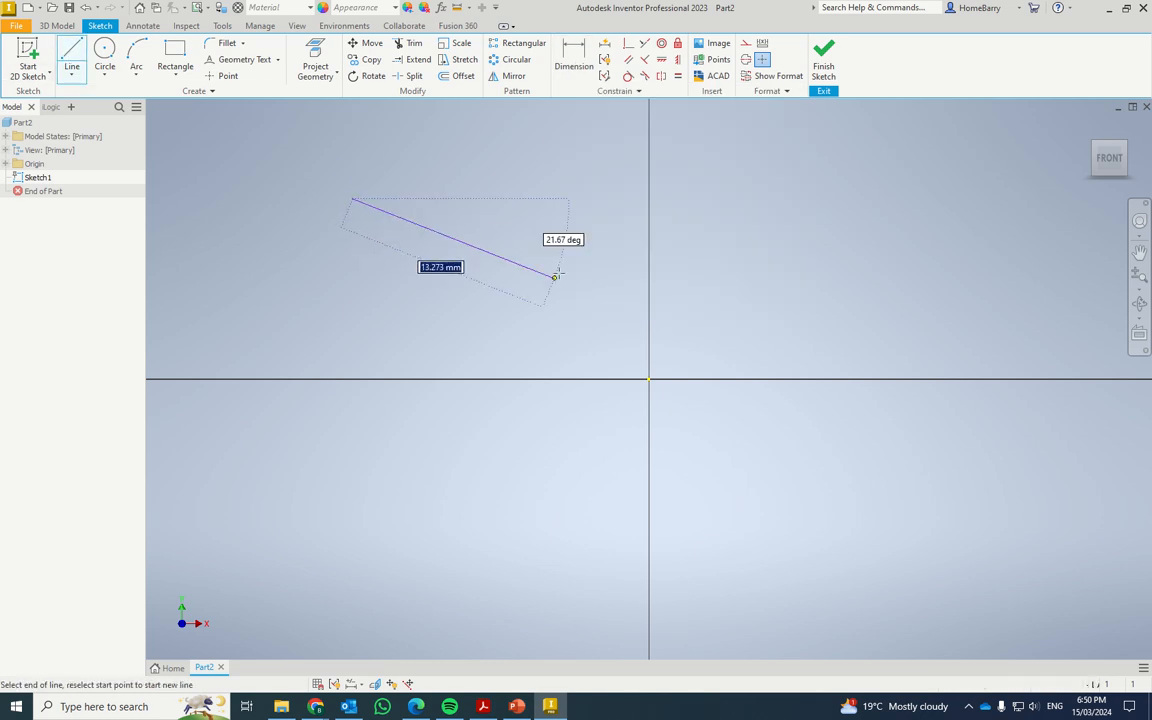
{"action": "left_click", "coordinate": [608, 198]}
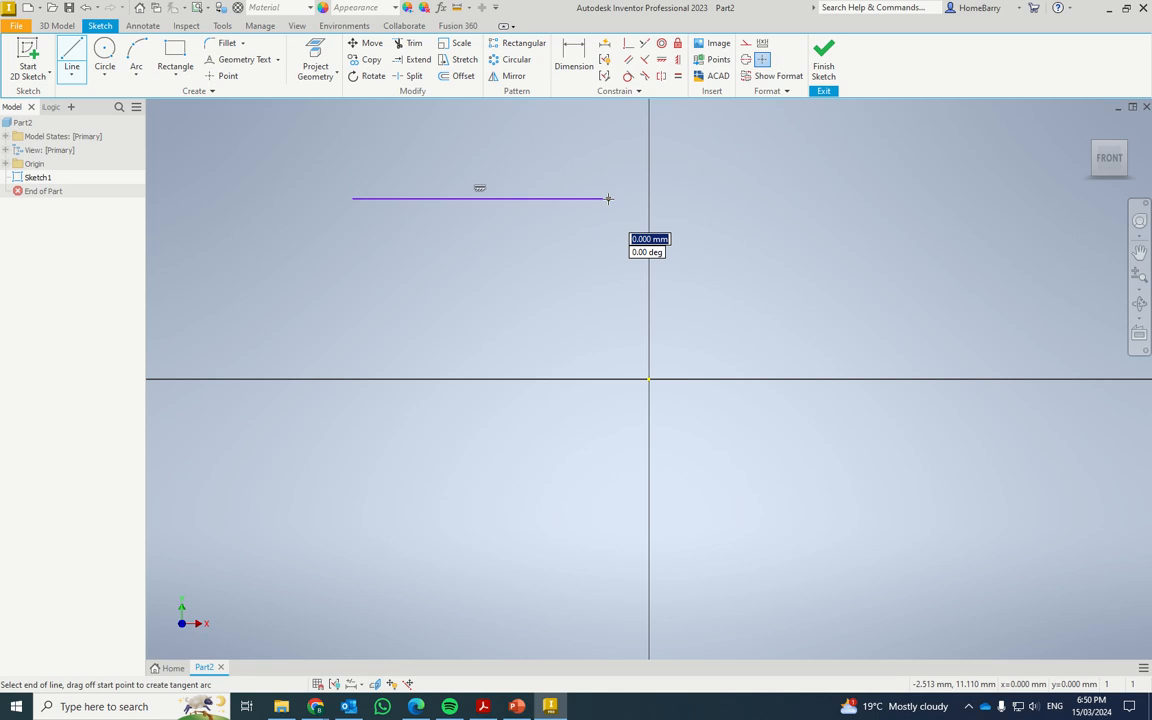
{"action": "double_click", "coordinate": [606, 198]}
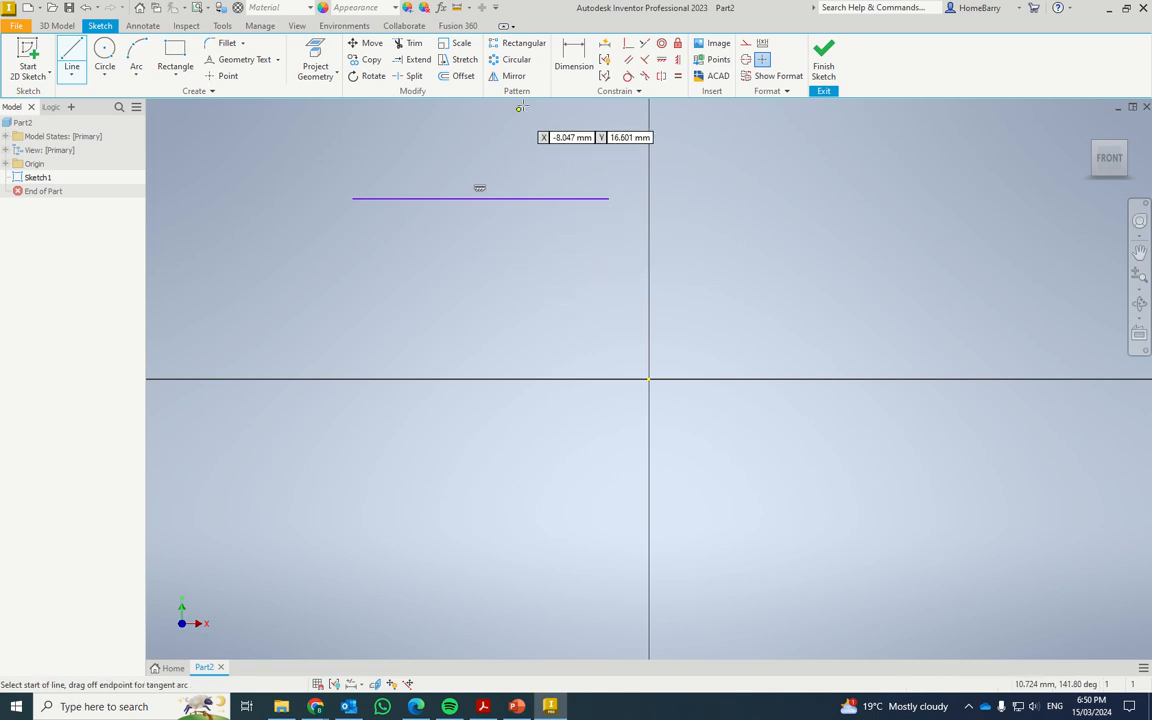
Dimension the horizontal line's length and set it to 20 mm.
{"action": "left_click", "coordinate": [570, 58]}
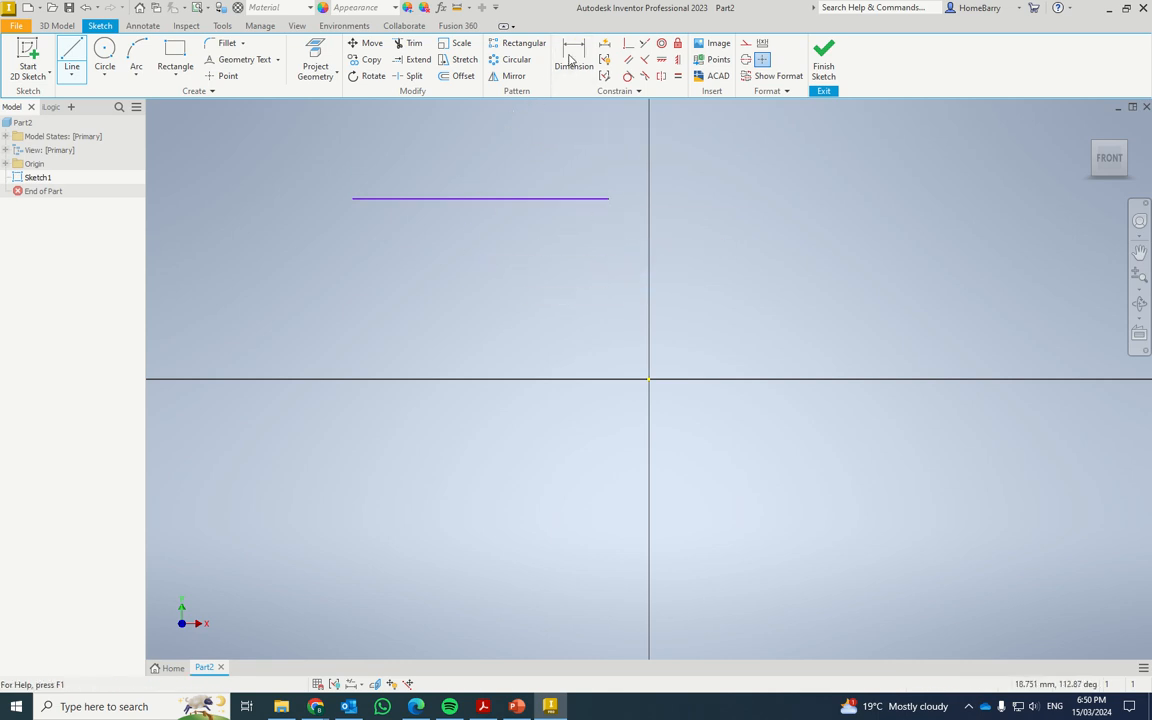
{"action": "left_click", "coordinate": [531, 198]}
{"action": "left_click", "coordinate": [523, 163]}
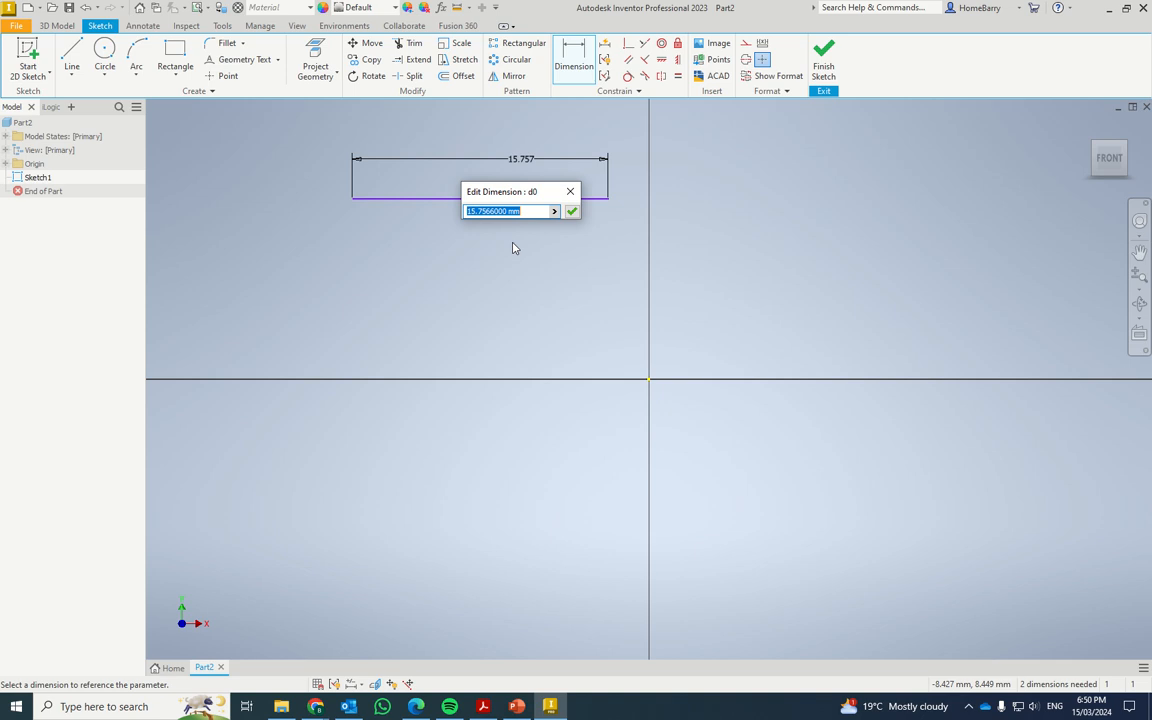
{"action": "type", "text": "20"}
{"action": "key", "text": "Return"}
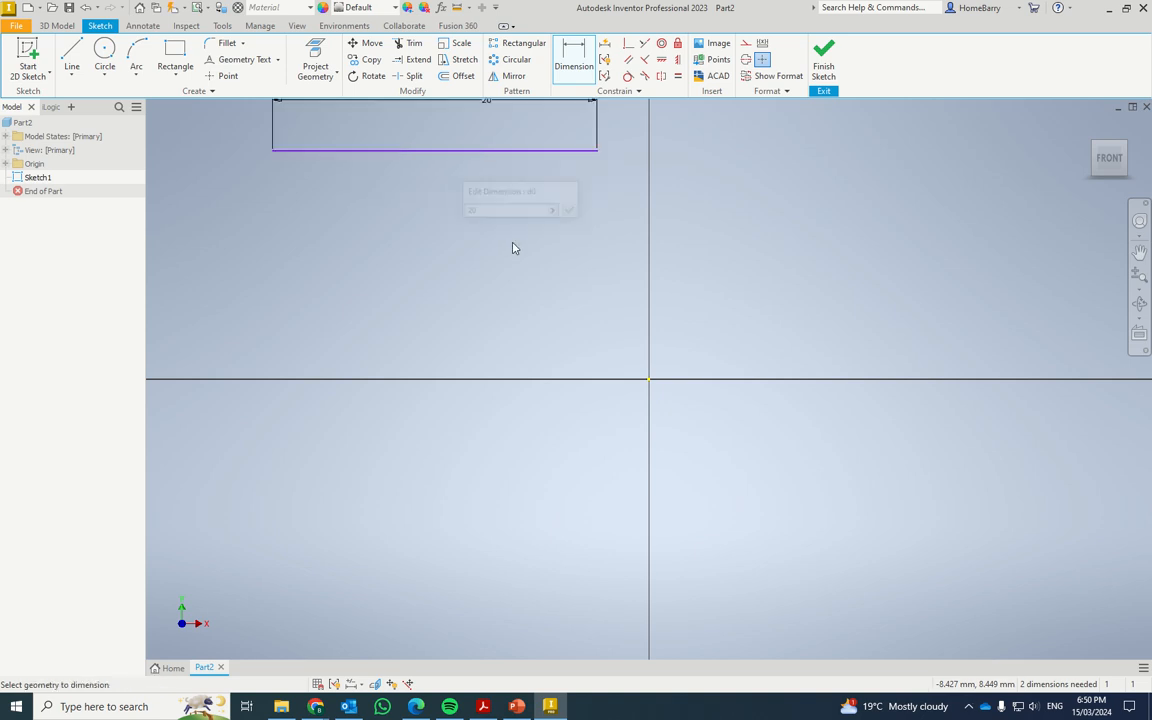
Sketch a second horizontal line about 19 mm long below the first one, shifted further from the vertical axis.
{"action": "scroll", "coordinate": [587, 218], "scroll_direction": "down", "scroll_amount": 1}
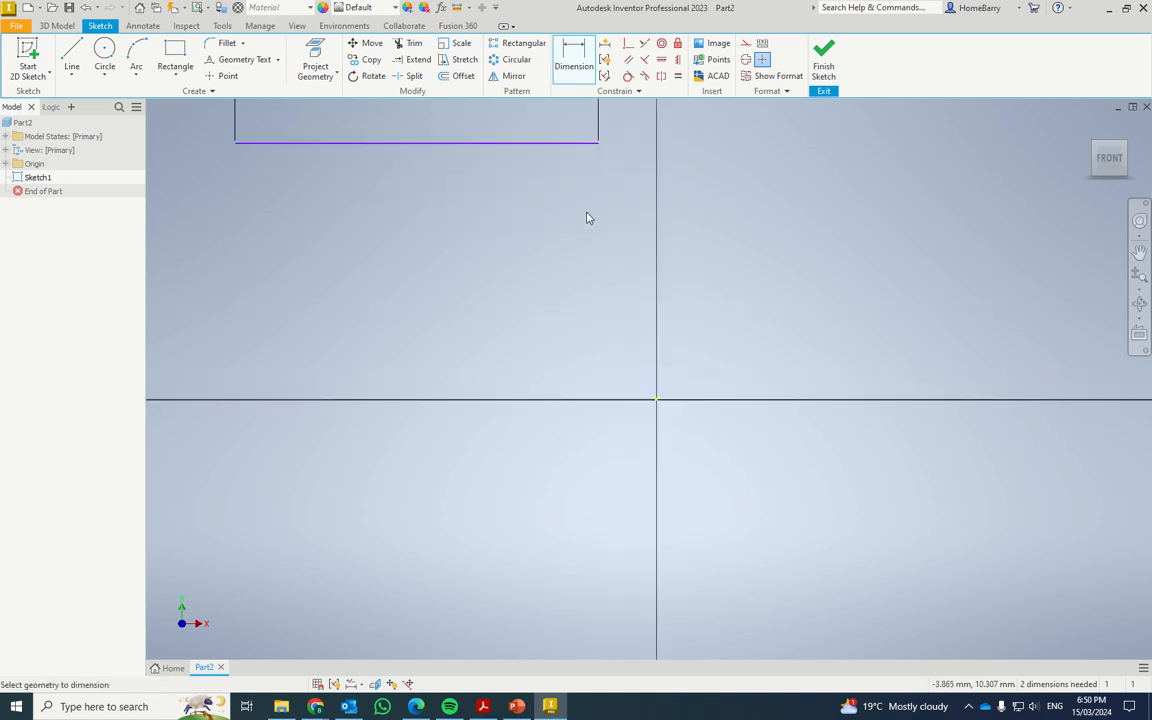
{"action": "scroll", "coordinate": [587, 216], "scroll_direction": "up", "scroll_amount": 3}
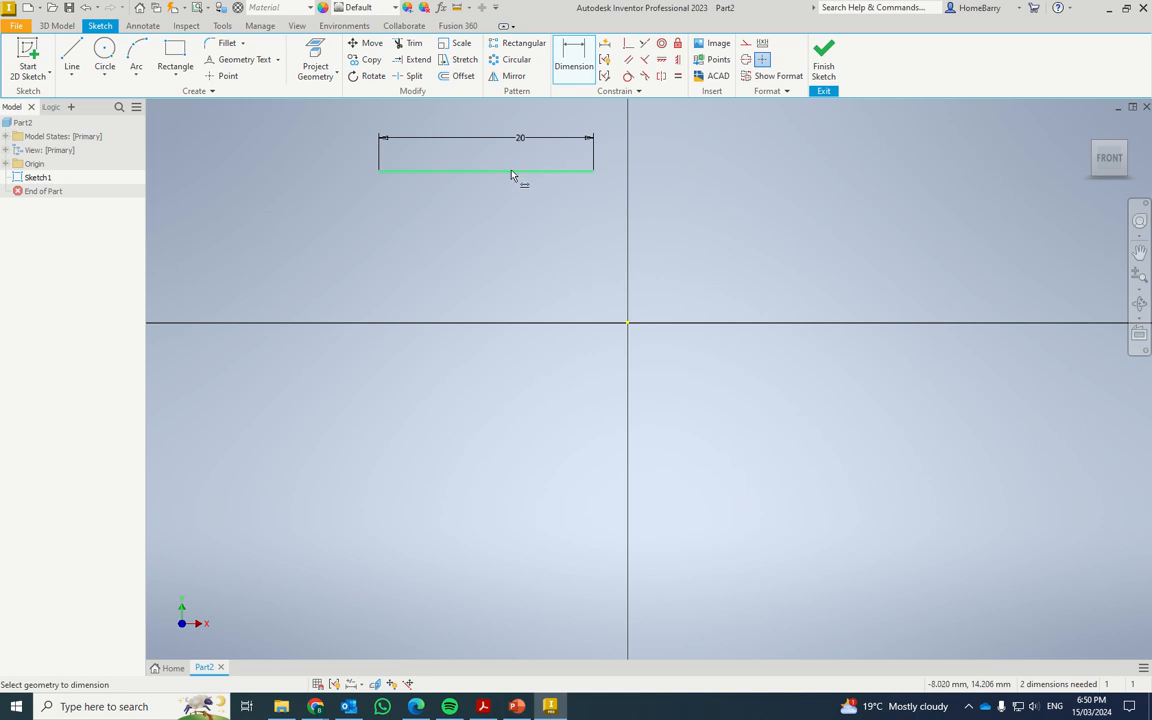
{"action": "left_click", "coordinate": [71, 55]}
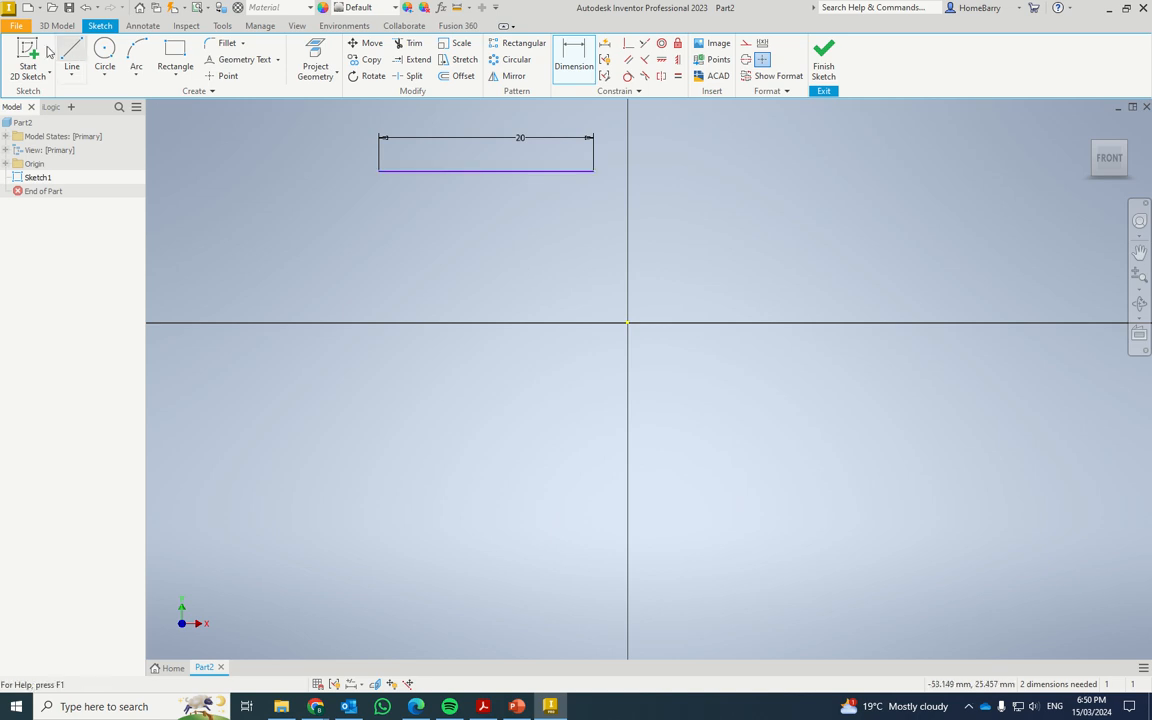
{"action": "left_click", "coordinate": [272, 239]}
{"action": "left_click", "coordinate": [473, 239]}
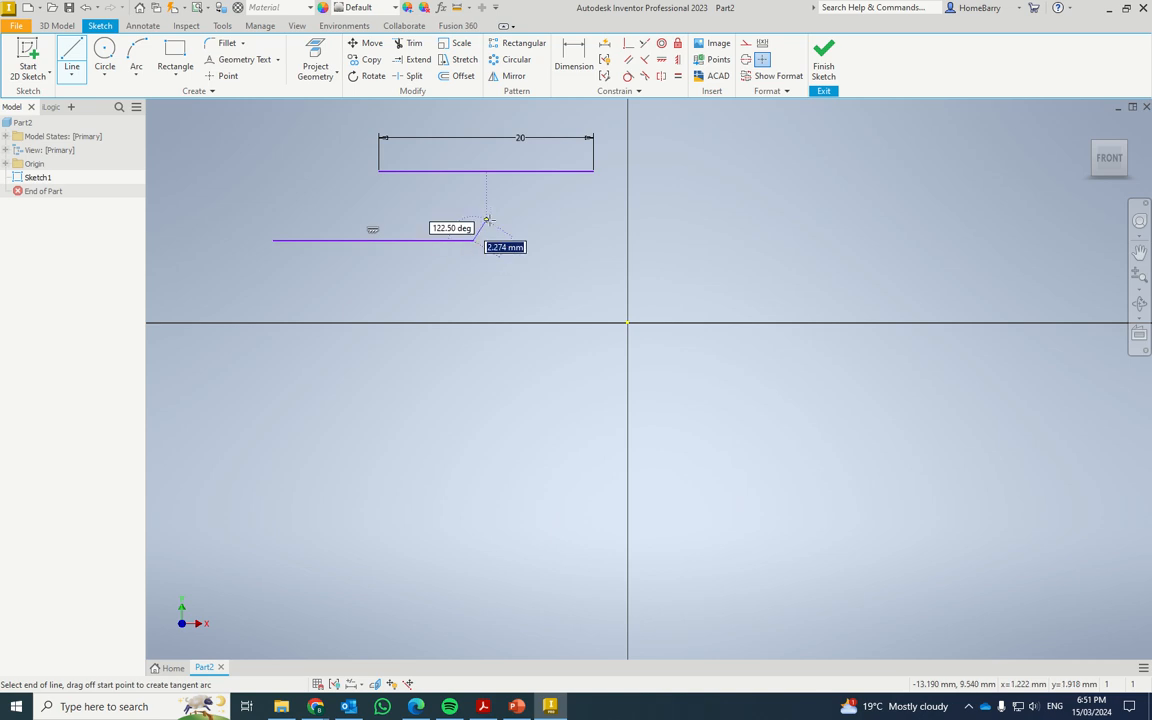
{"action": "key", "text": "Escape"}
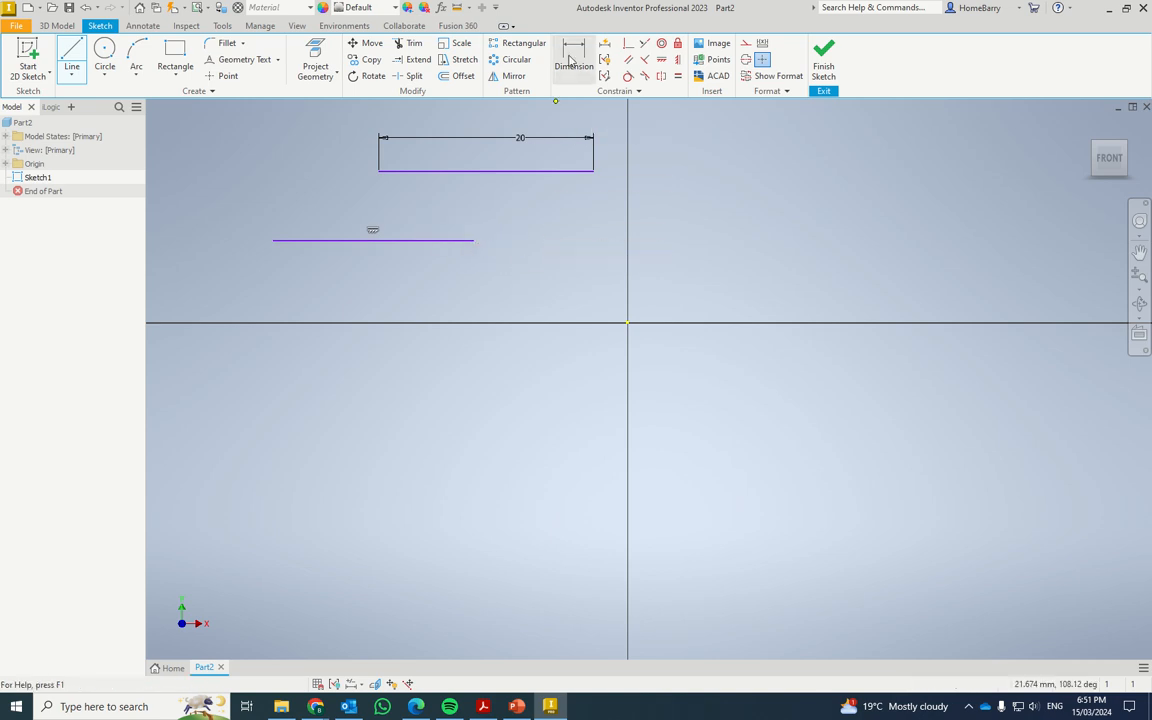
Dimension the vertical distance between the two horizontal lines and set it to 7 mm.
{"action": "left_click", "coordinate": [573, 58]}
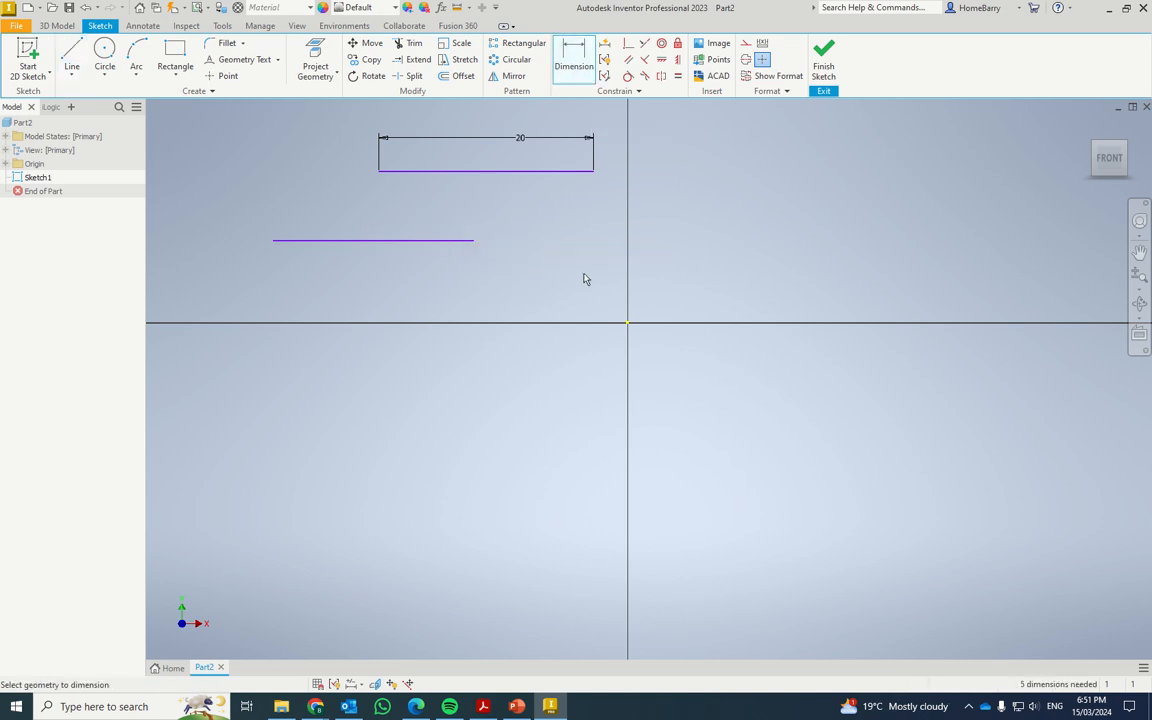
{"action": "left_click", "coordinate": [453, 243]}
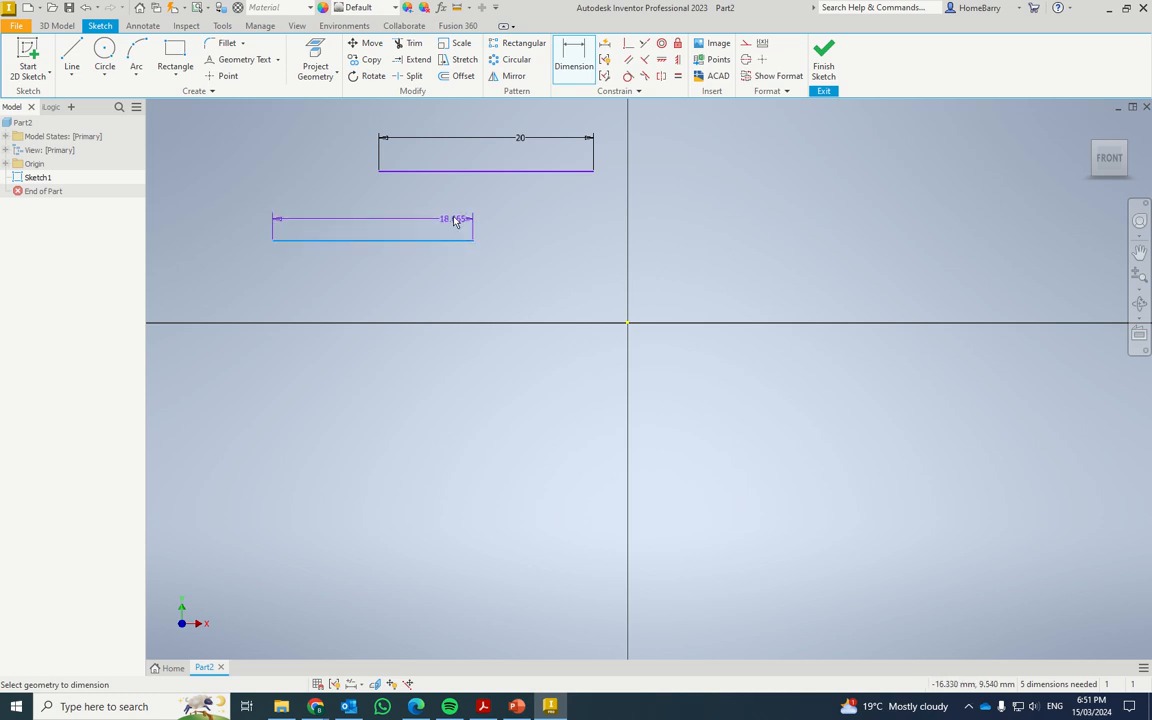
{"action": "left_click", "coordinate": [475, 175]}
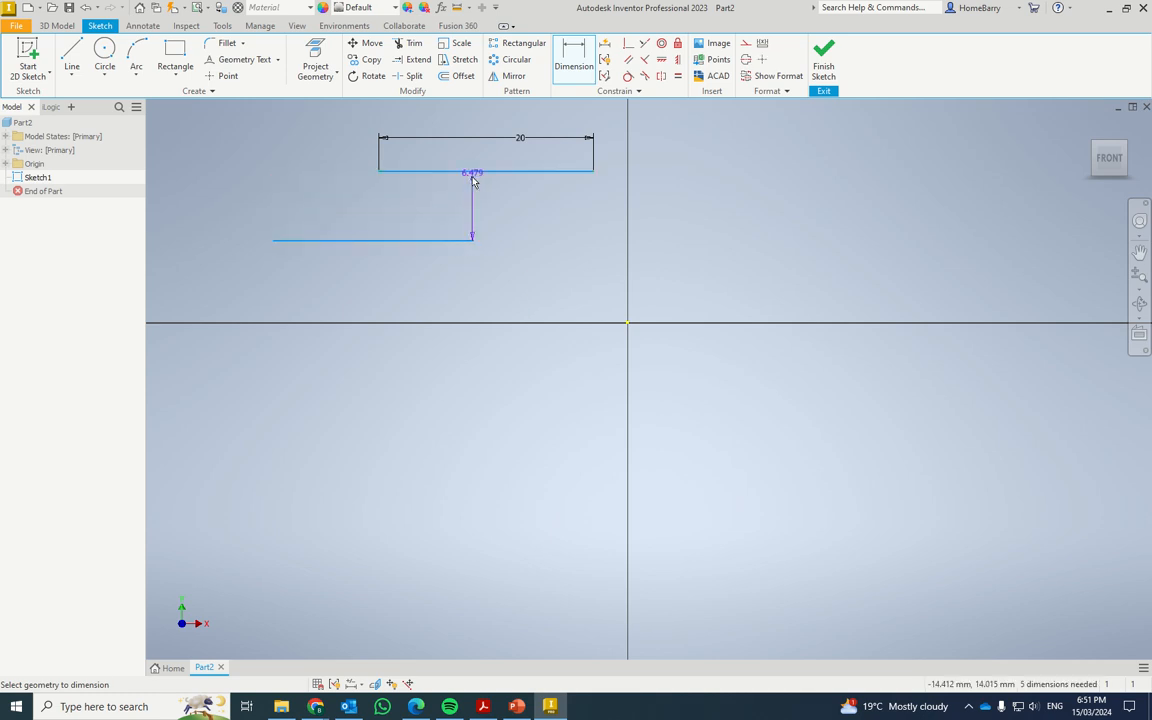
{"action": "left_click", "coordinate": [452, 201]}
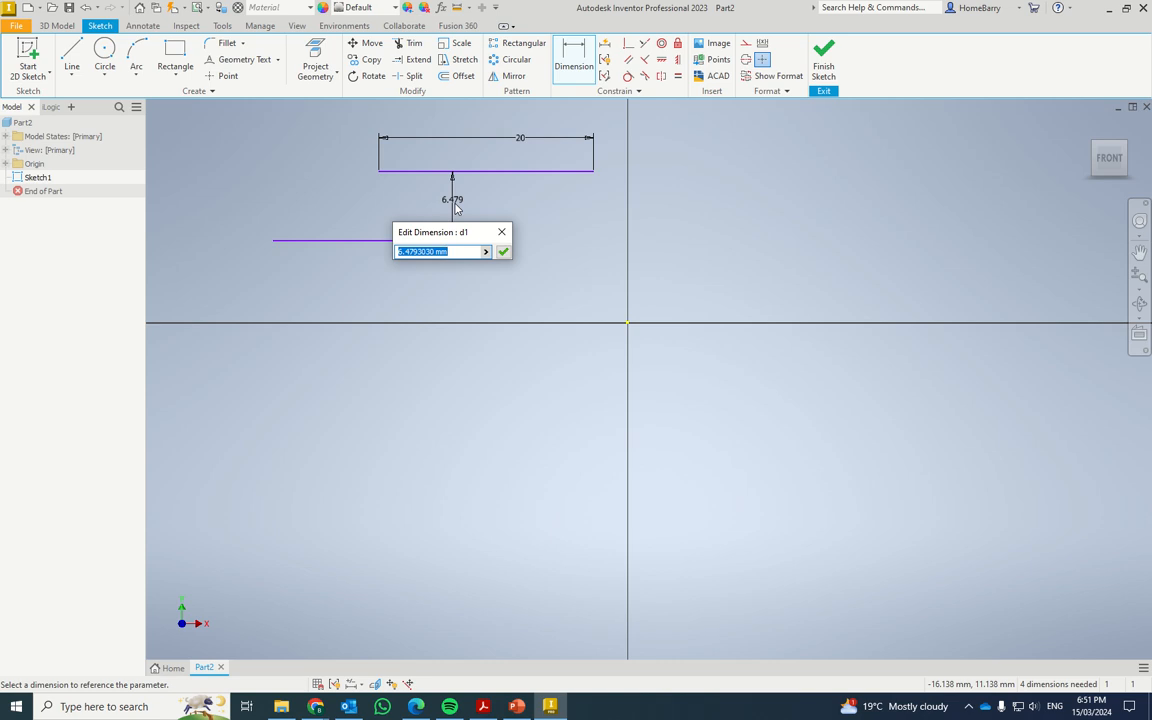
{"action": "type", "text": "7"}
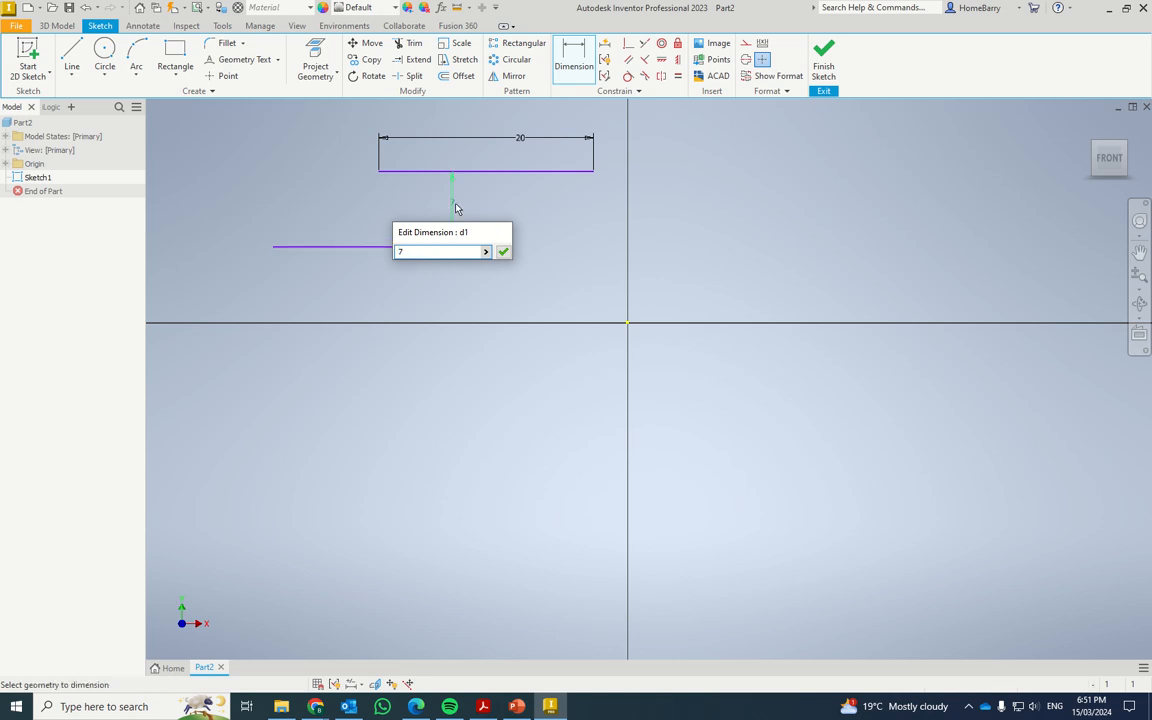
{"action": "key", "text": "Return"}
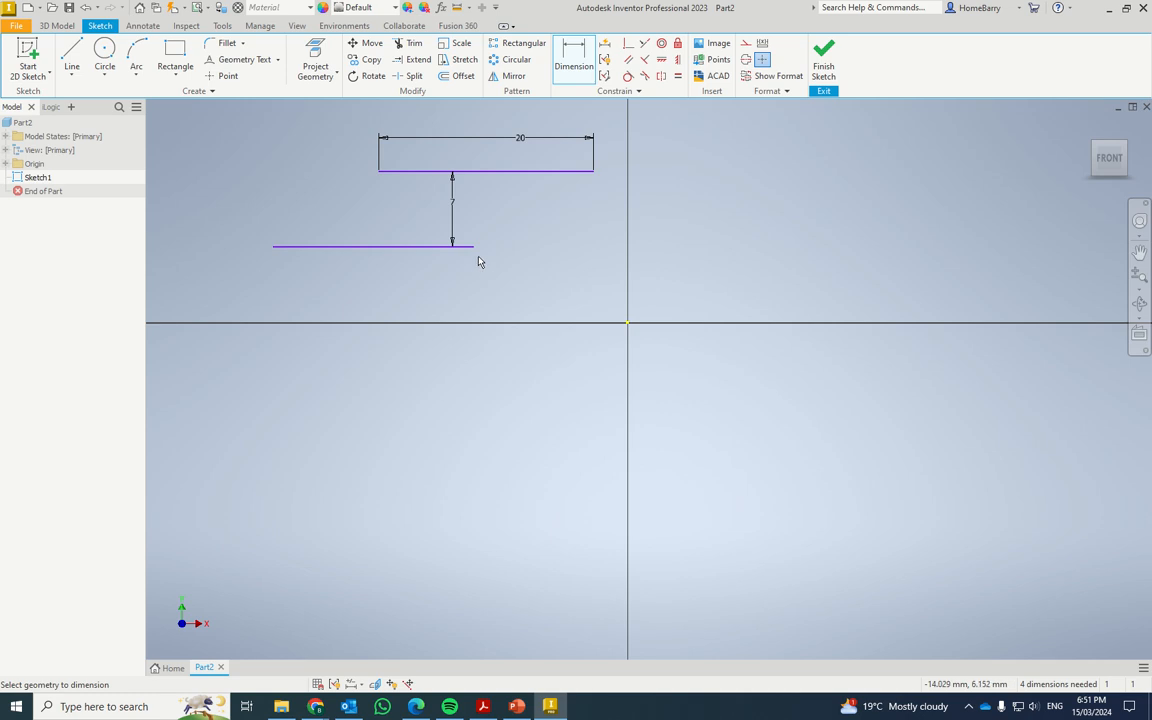
Dimension the horizontal offset between the right endpoints of the two lines and set it to 10 mm.
{"action": "left_click", "coordinate": [595, 172]}
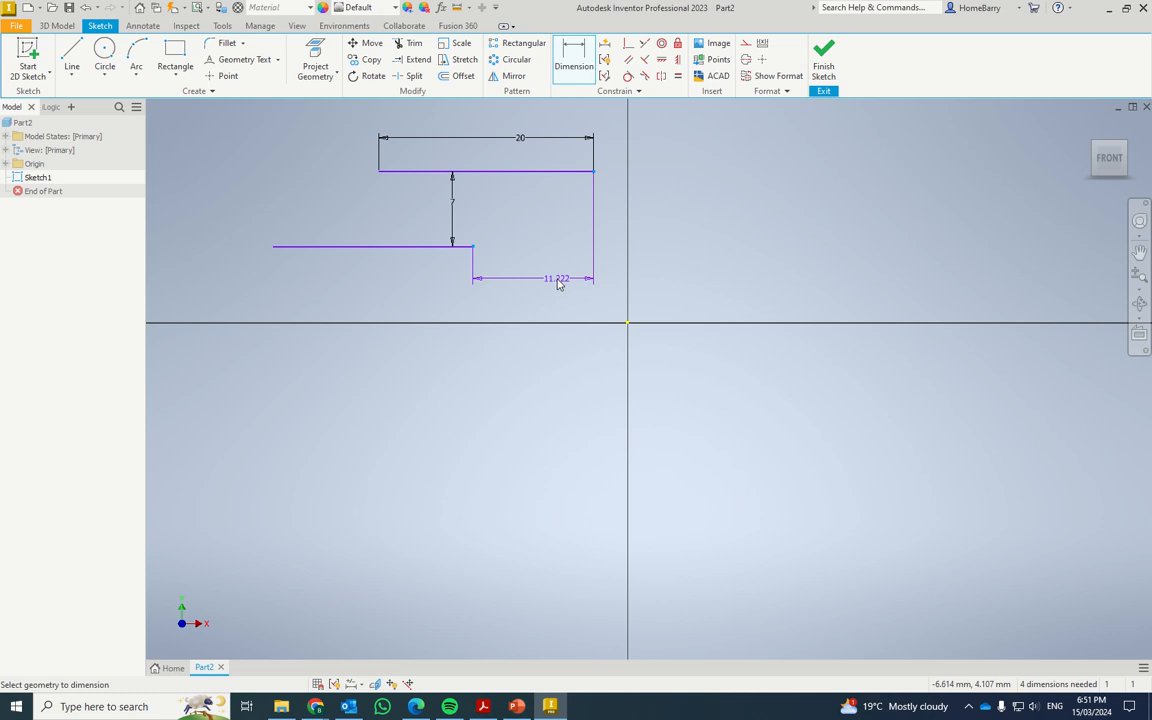
{"action": "left_click", "coordinate": [558, 284]}
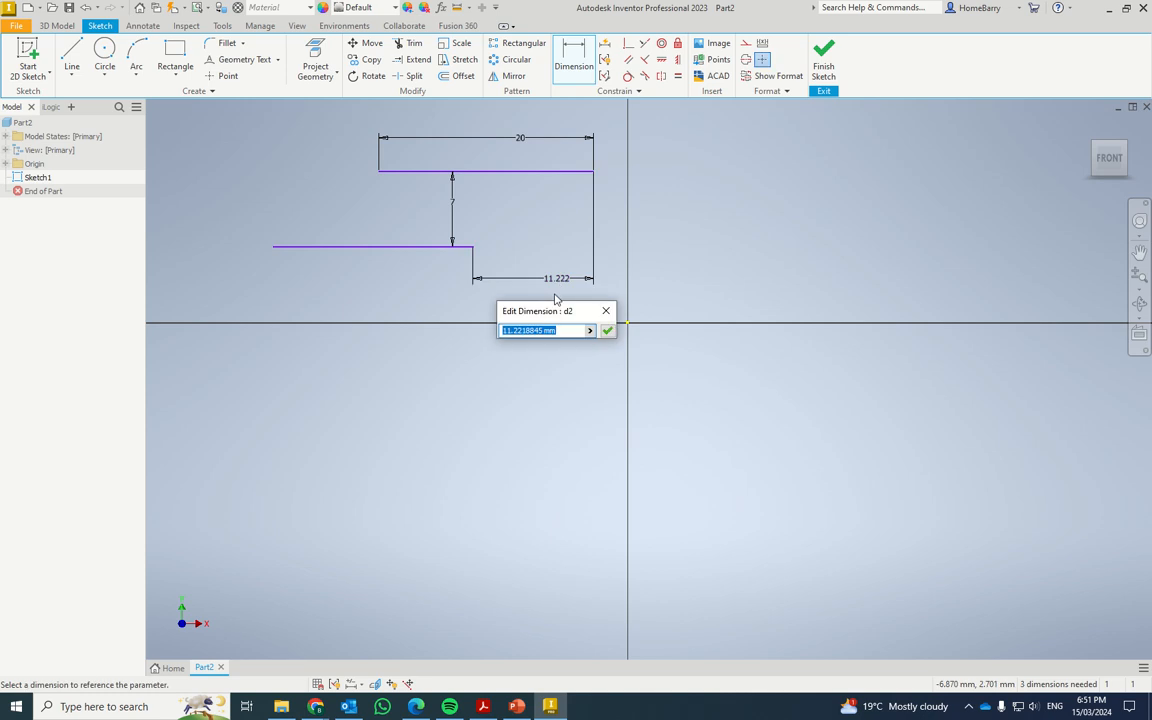
{"action": "type", "text": "10"}
{"action": "key", "text": "Return"}
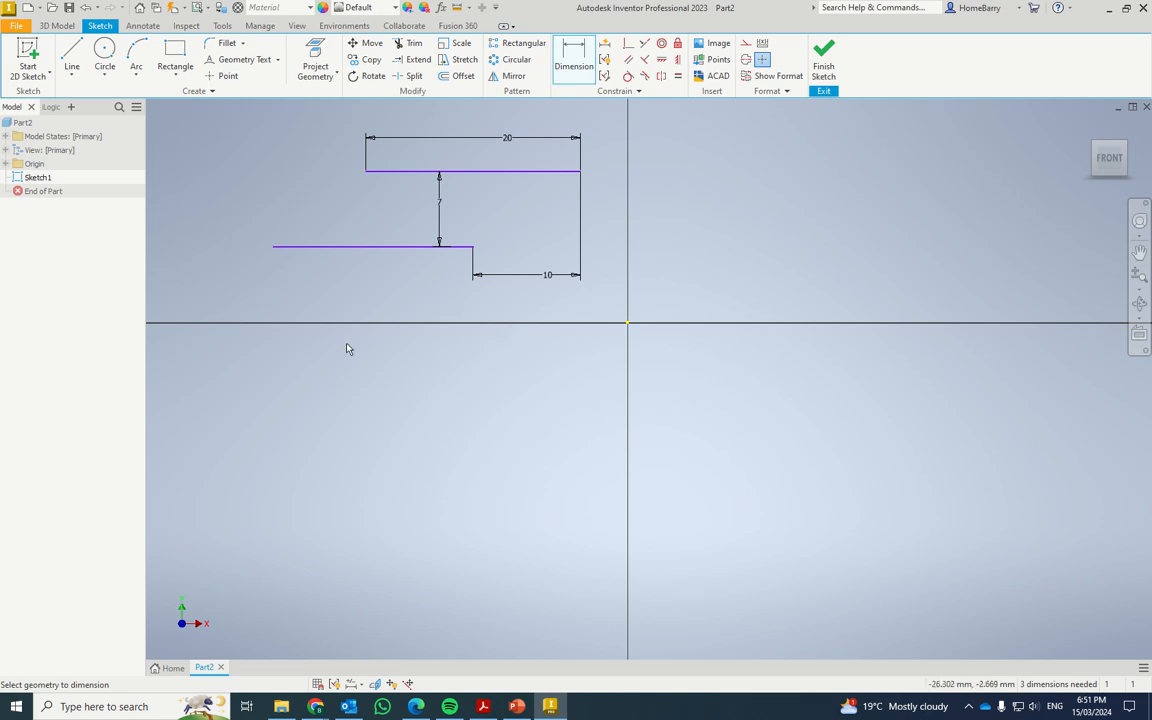
Dimension the lower line's length and link it to the upper line's length dimension d0.
{"action": "left_click", "coordinate": [390, 250]}
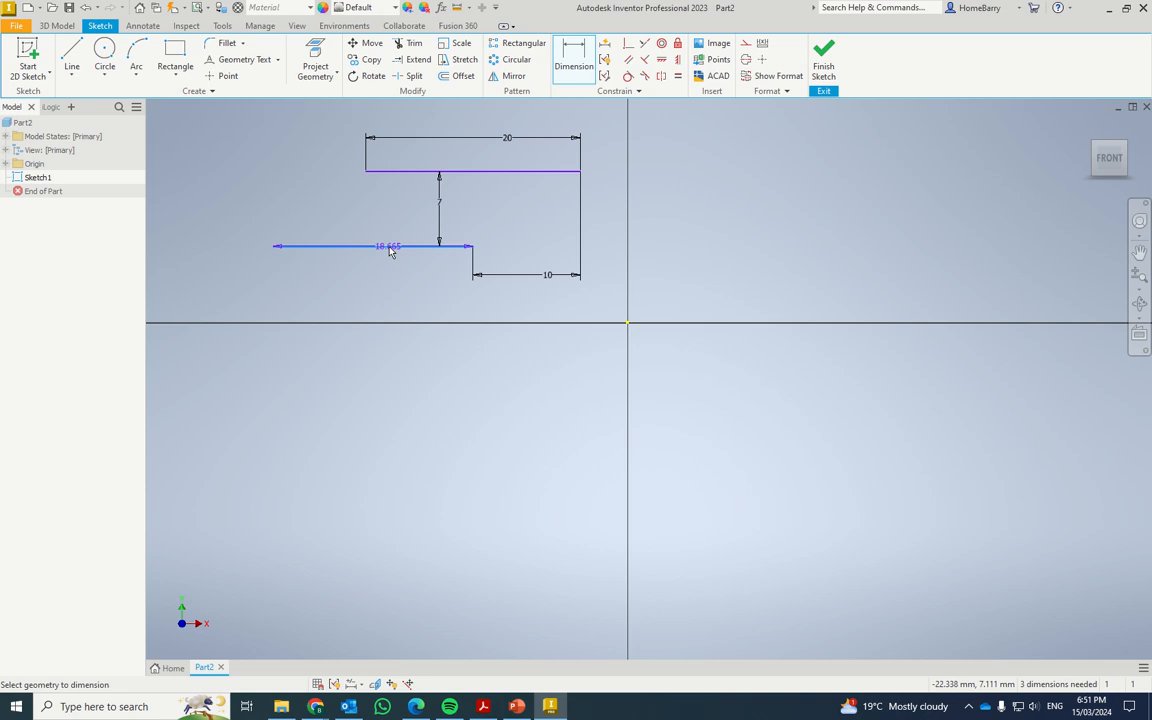
{"action": "left_click", "coordinate": [377, 361]}
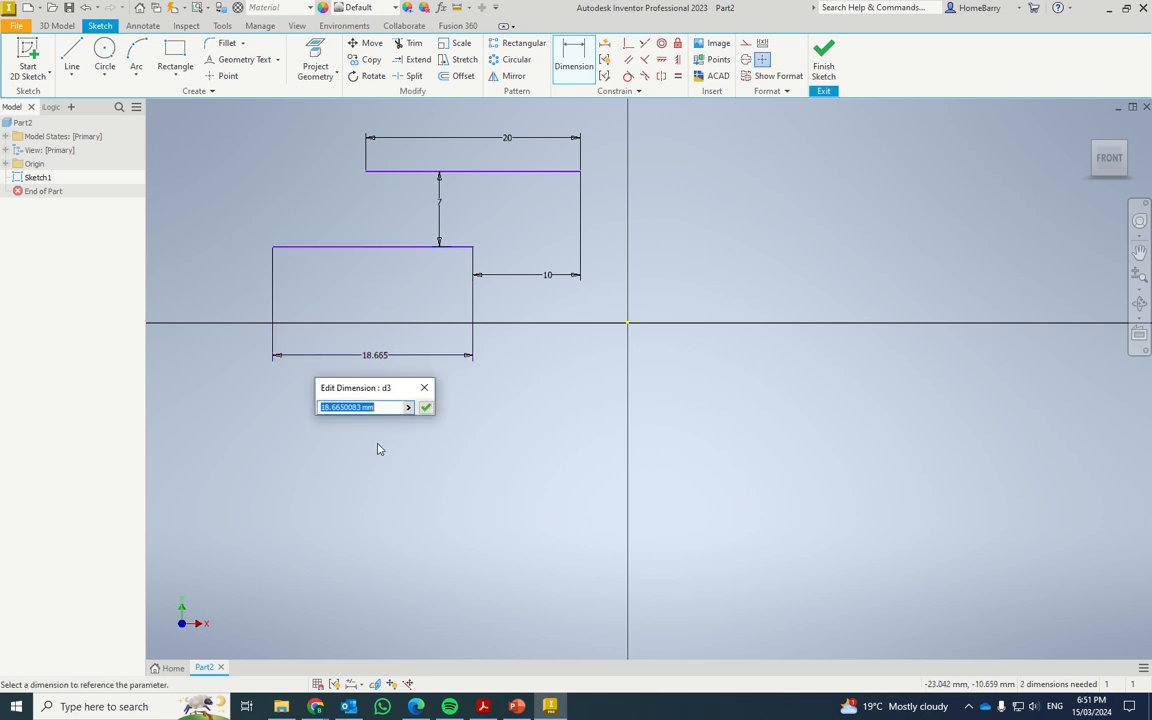
{"action": "left_click", "coordinate": [508, 139]}
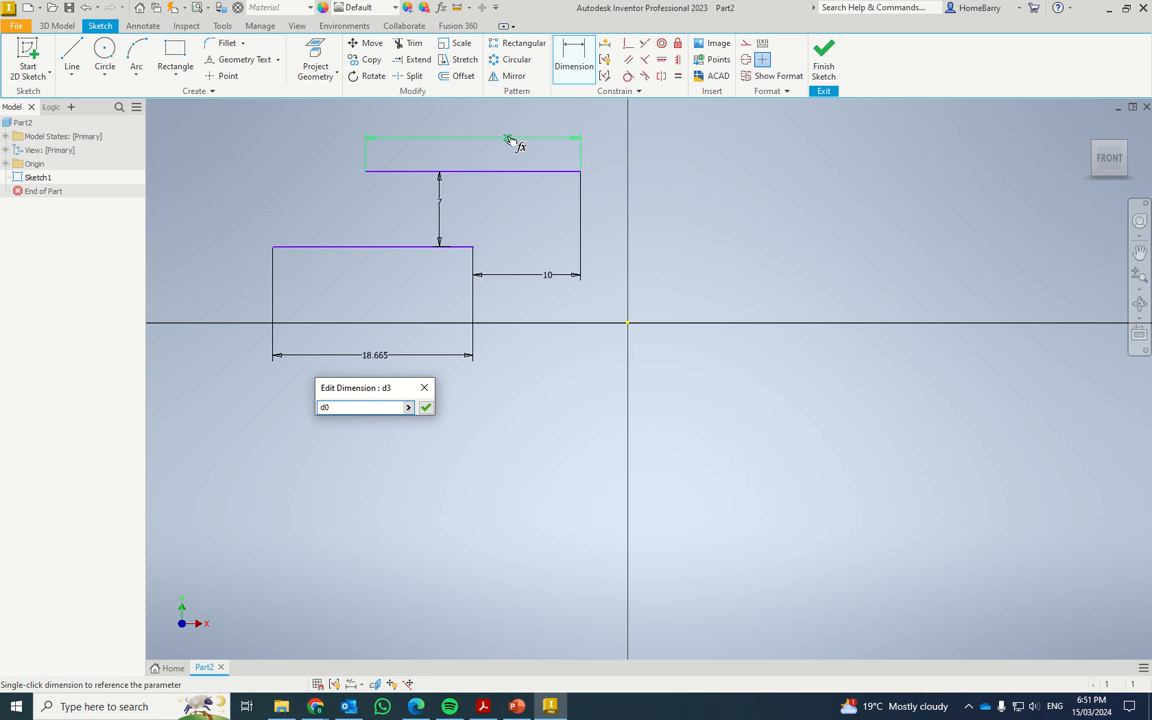
{"action": "left_click", "coordinate": [426, 408]}
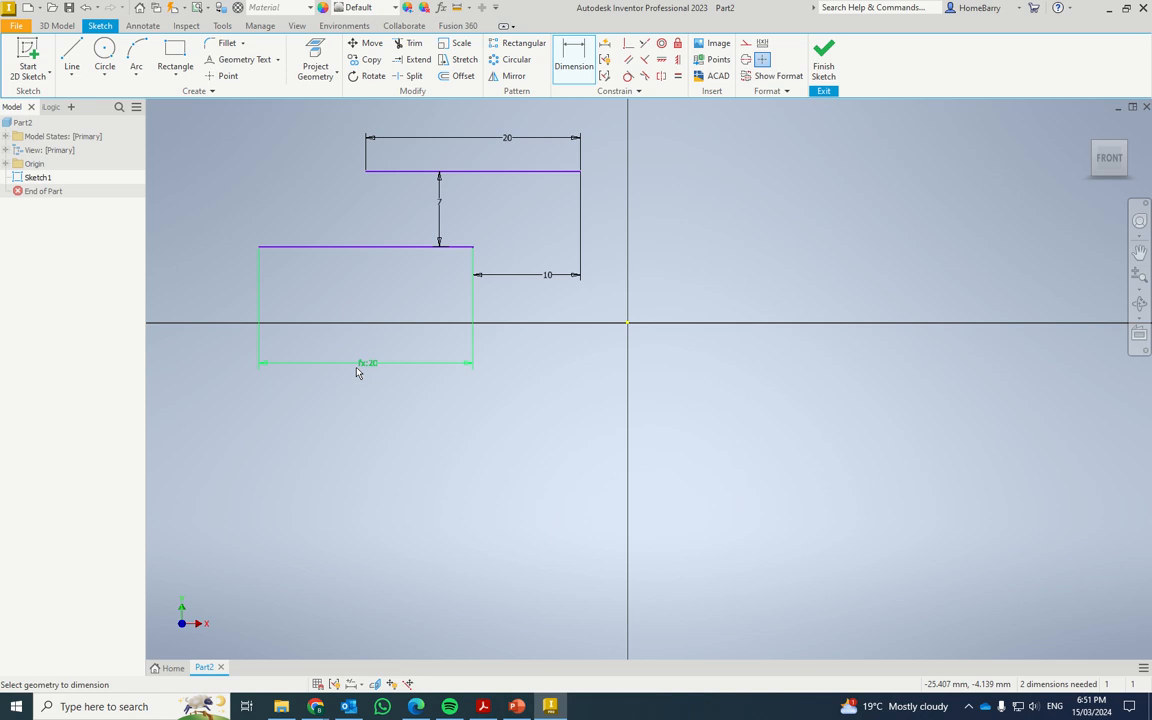
Set the upper line's length dimension to 25 mm.
{"action": "left_click", "coordinate": [508, 140]}
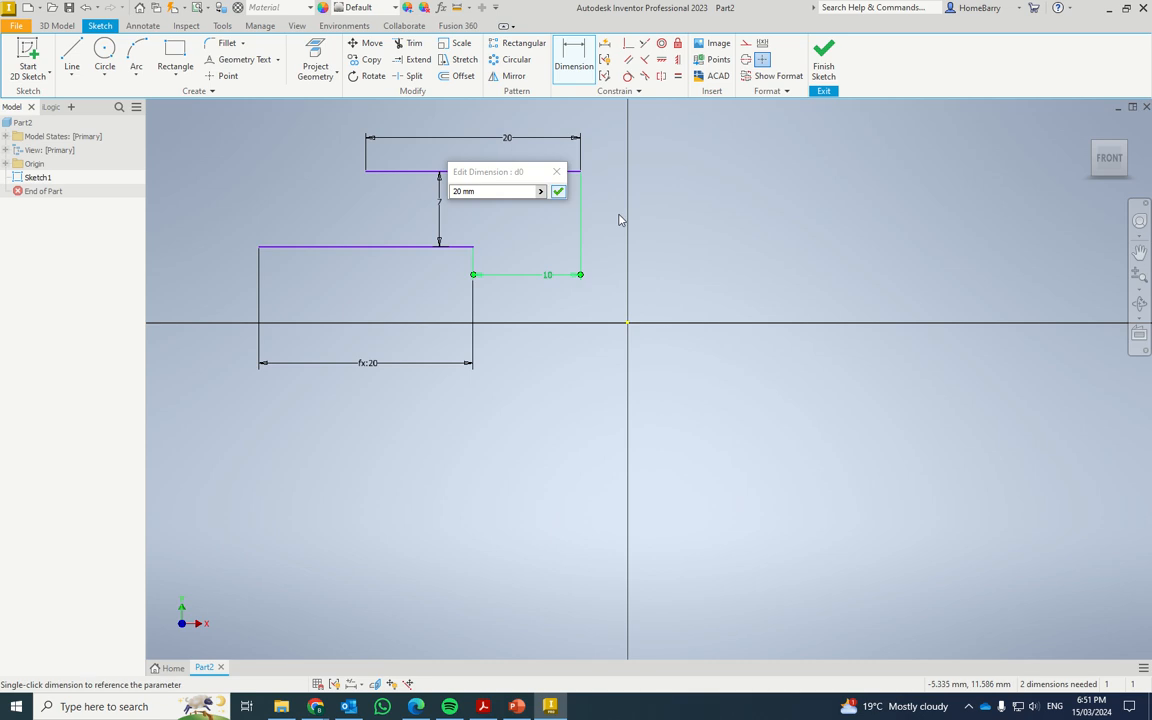
{"action": "left_click_drag", "start_coordinate": [508, 191], "coordinate": [414, 190]}
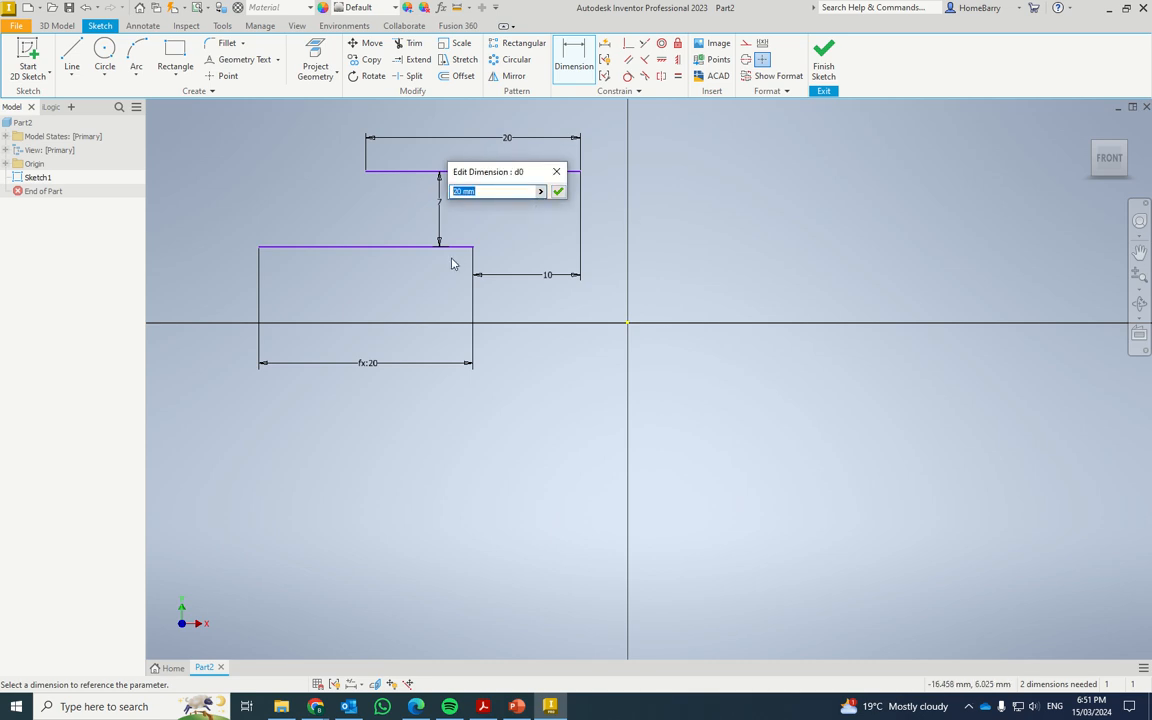
{"action": "type", "text": "25"}
{"action": "key", "text": "Return"}
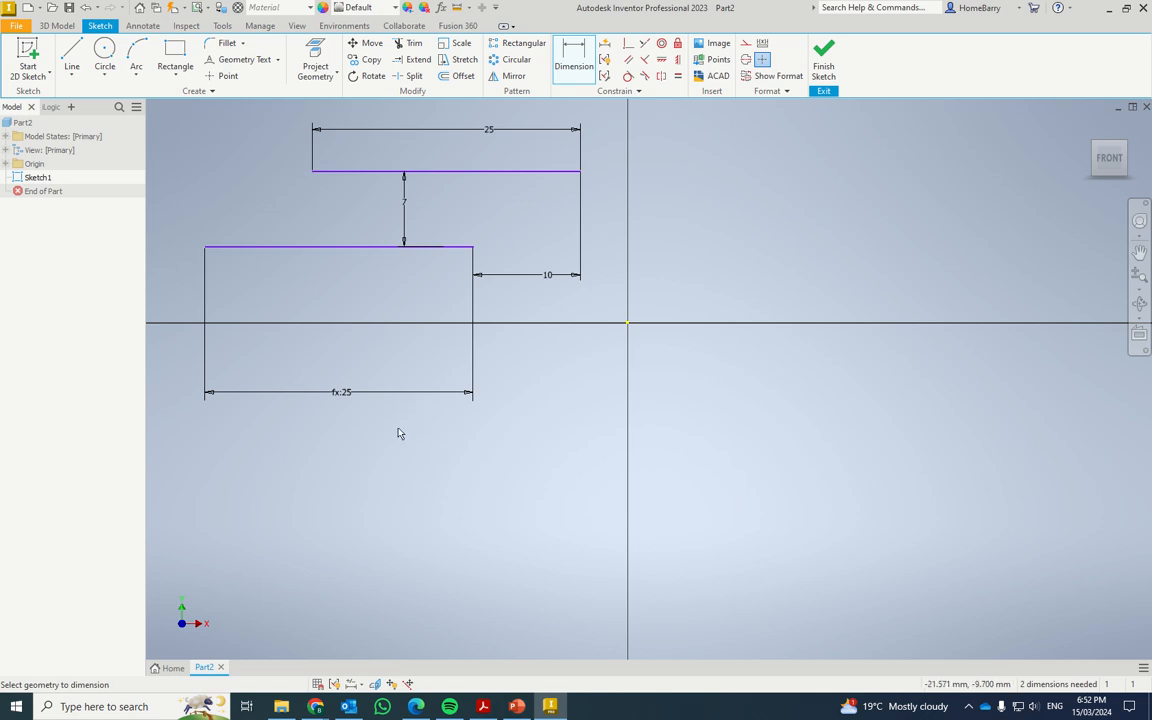
Sketch a single sloped line rising to the right below the two dimensioned horizontal lines.
{"action": "left_click", "coordinate": [68, 55]}
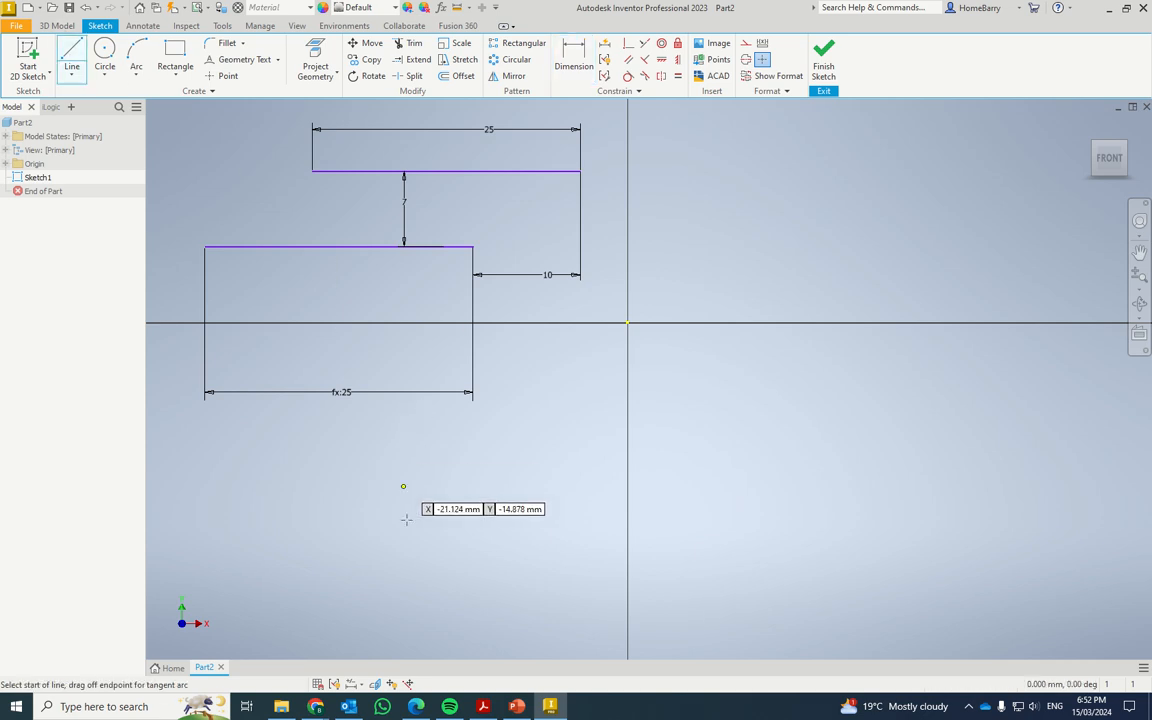
{"action": "left_click", "coordinate": [352, 536]}
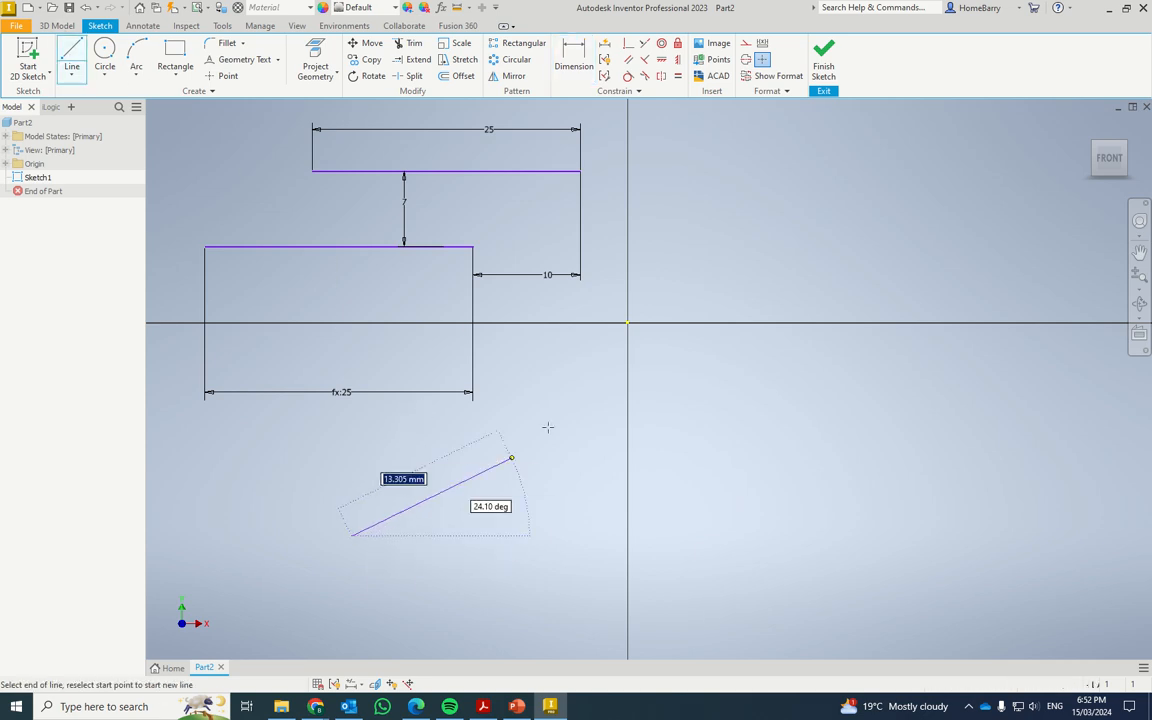
{"action": "double_click", "coordinate": [580, 383]}
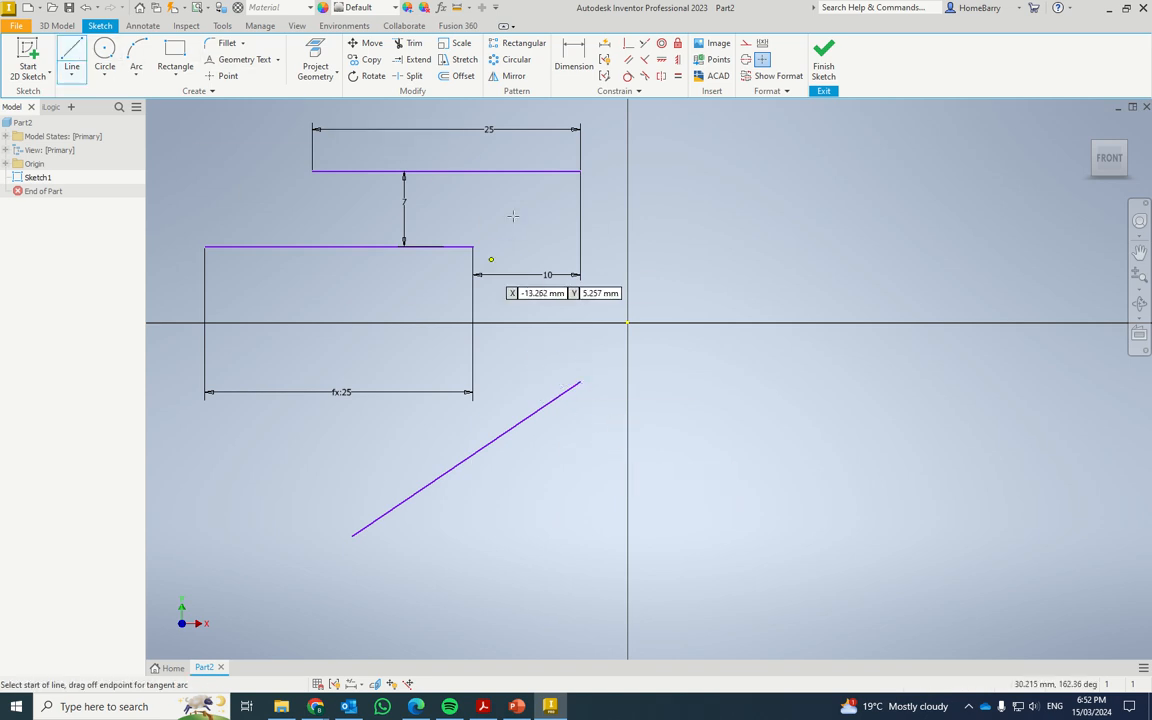
Dimension the sloped line's true length parallel to the line and set it to 30 mm.
{"action": "left_click", "coordinate": [567, 48]}
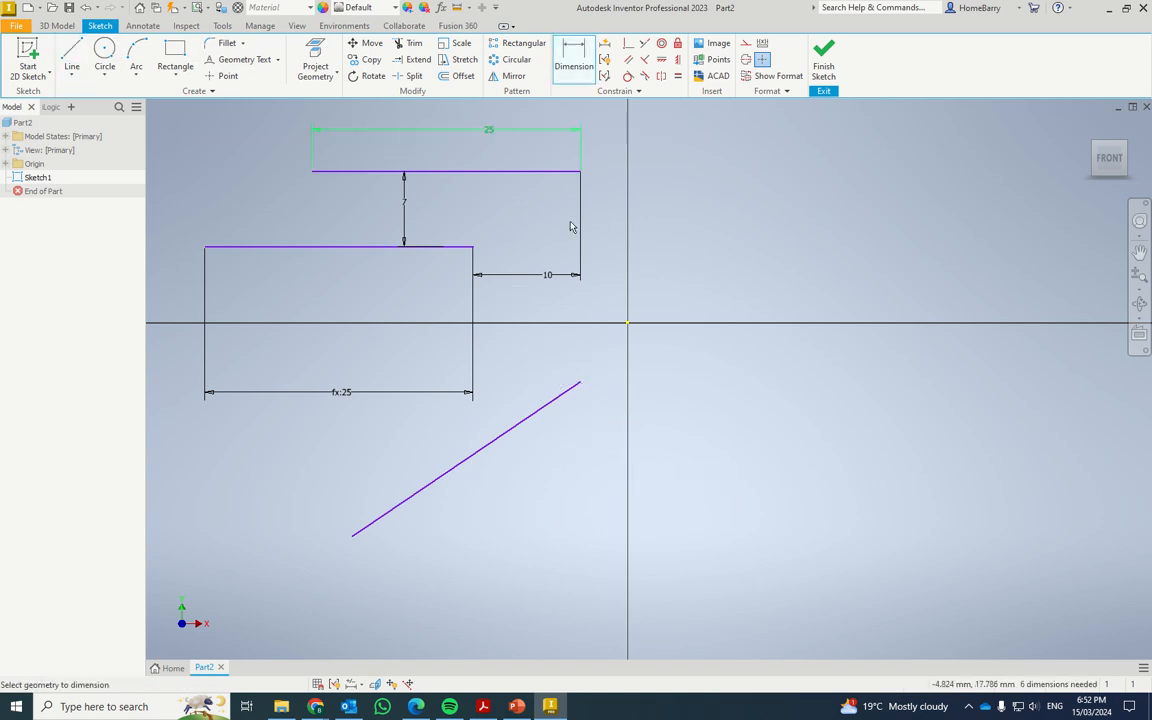
{"action": "left_click", "coordinate": [530, 422]}
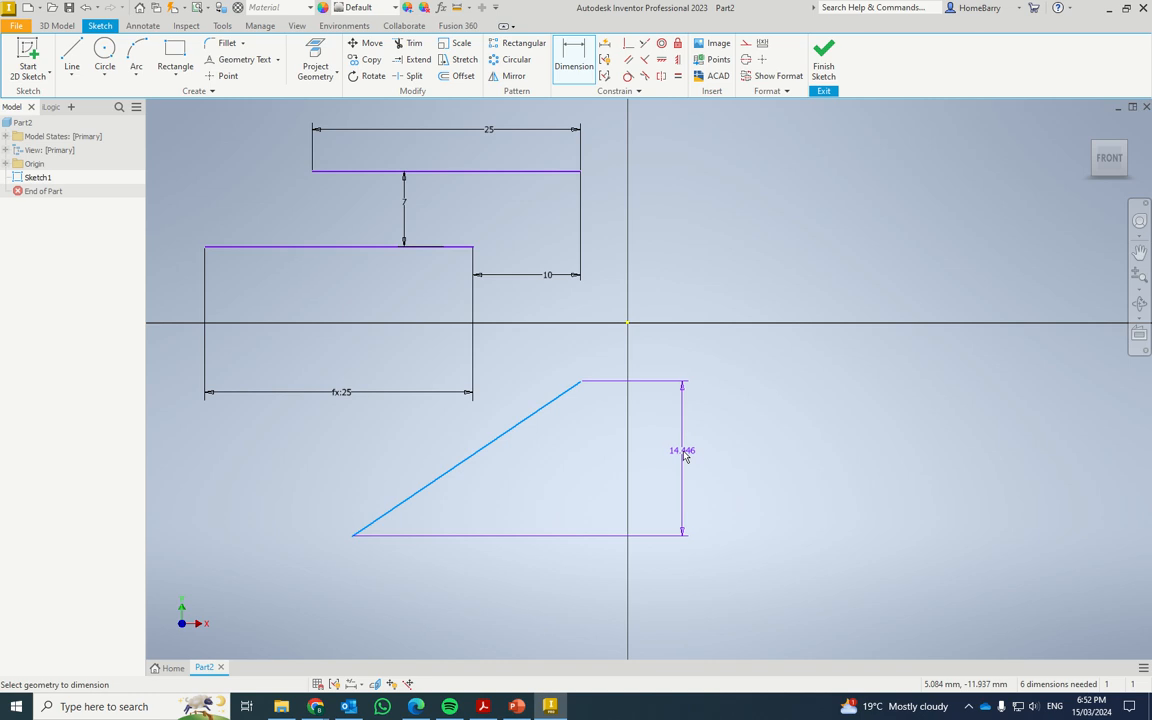
{"action": "left_click", "coordinate": [537, 422]}
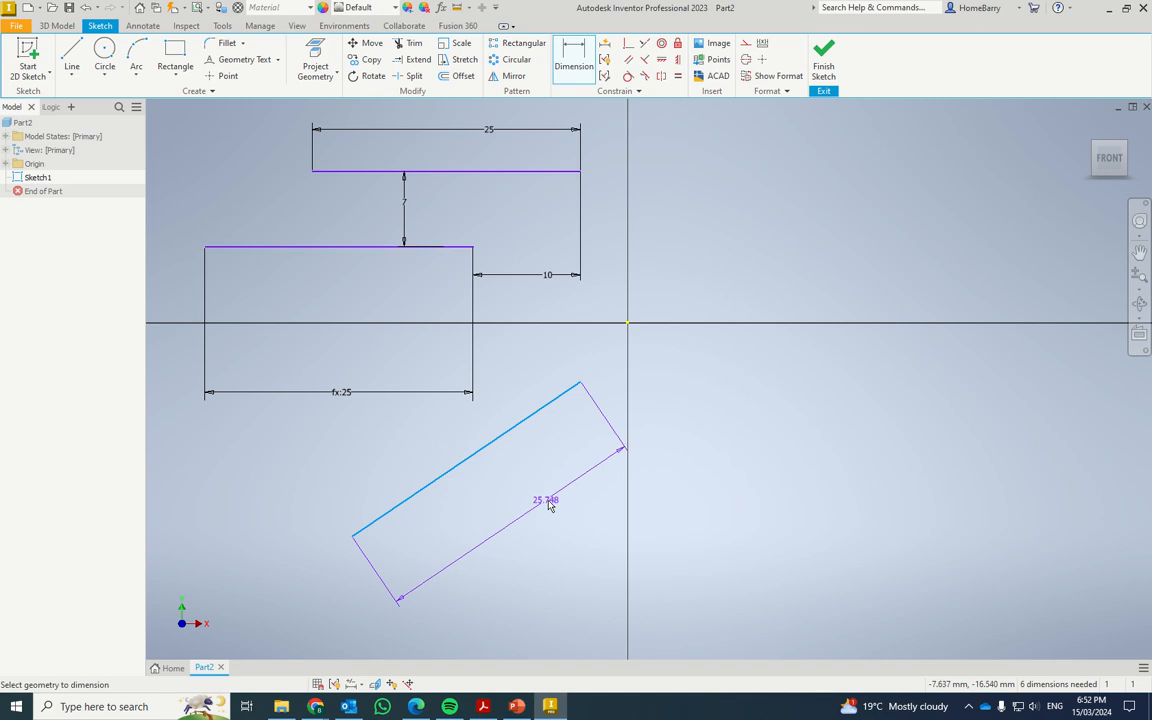
{"action": "left_click", "coordinate": [548, 505]}
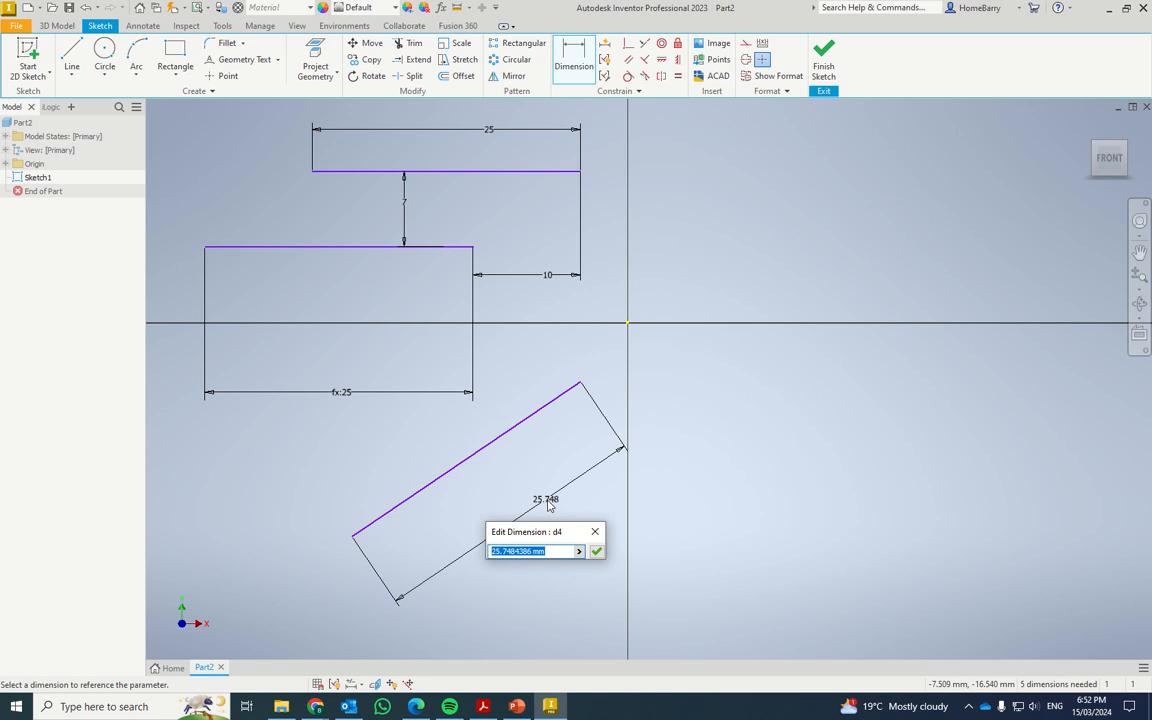
{"action": "type", "text": "30"}
{"action": "key", "text": "Return"}
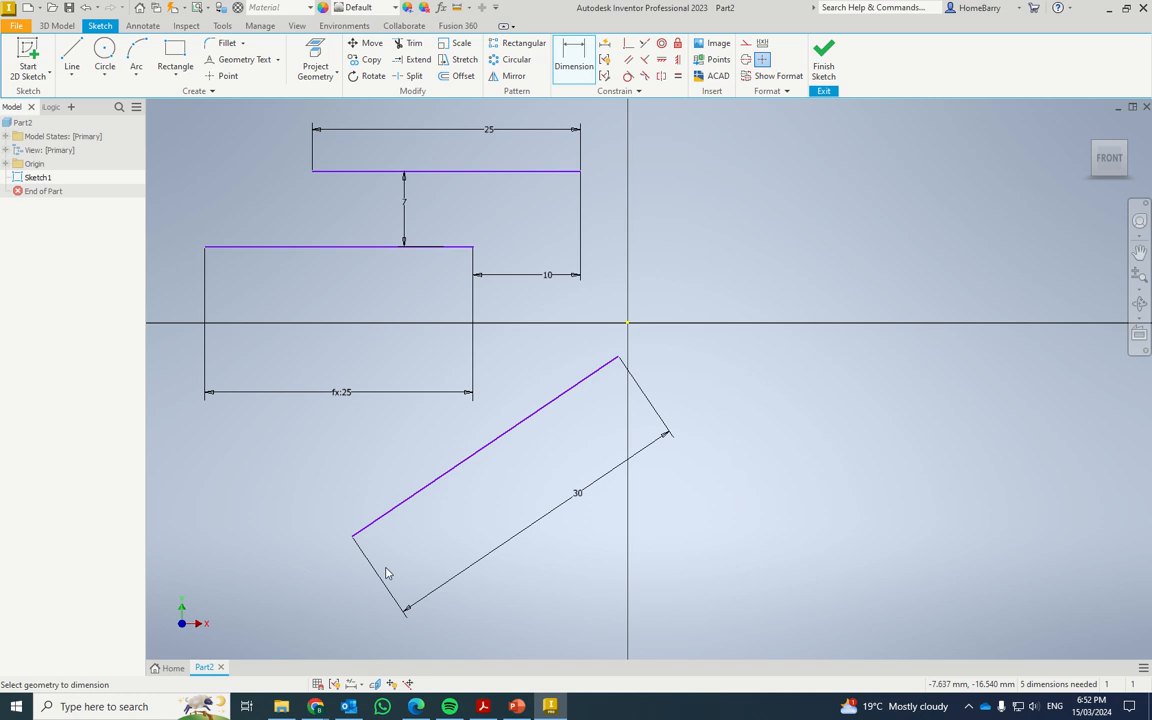
Dimension the angle between the lower horizontal line and the sloped line and set it to 45 degrees.
{"action": "left_click", "coordinate": [426, 248]}
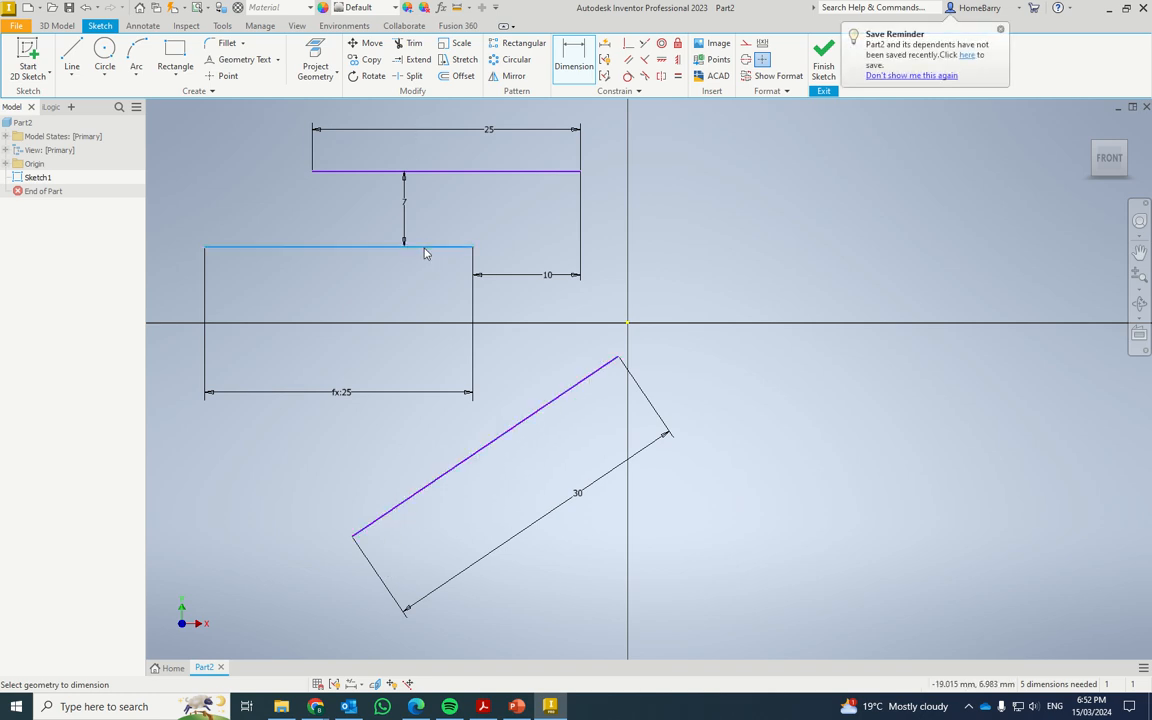
{"action": "left_click", "coordinate": [525, 418]}
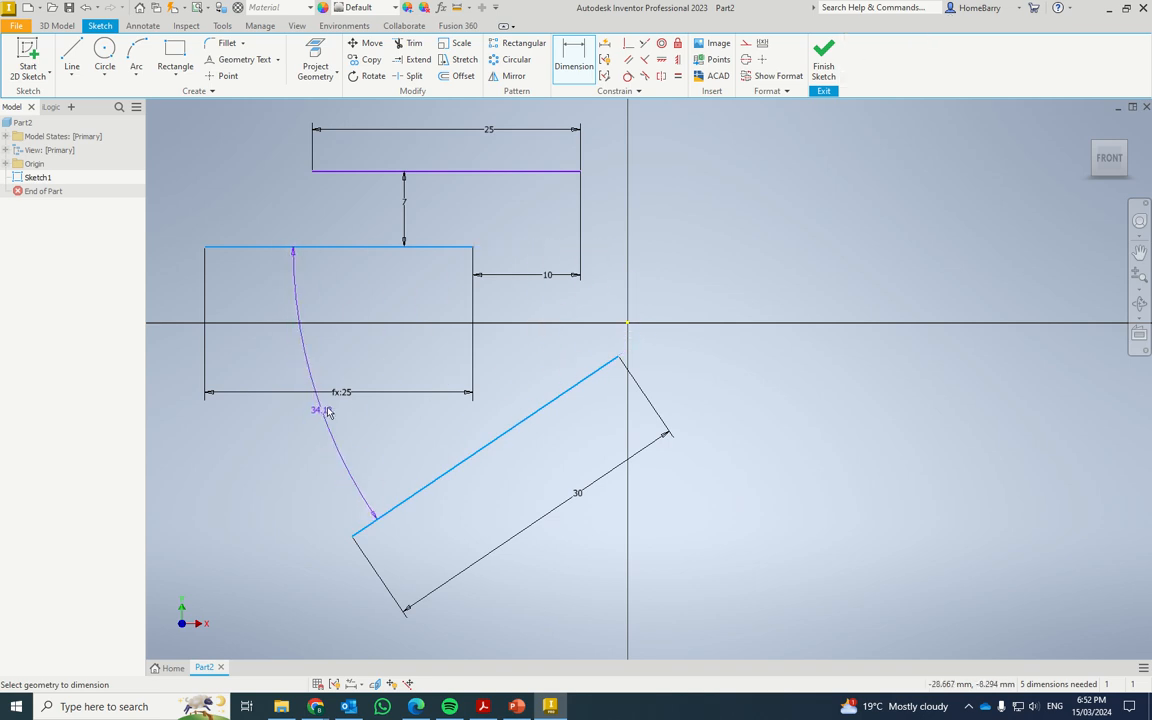
{"action": "left_click", "coordinate": [398, 362]}
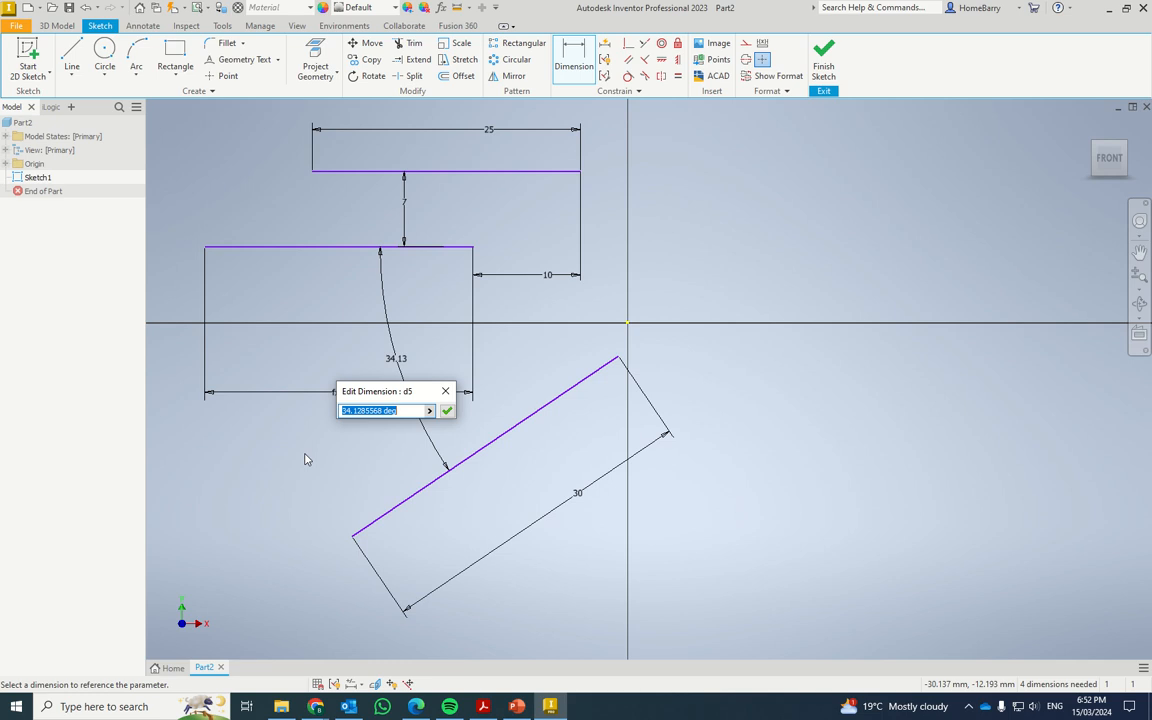
{"action": "type", "text": "45"}
{"action": "key", "text": "Return"}
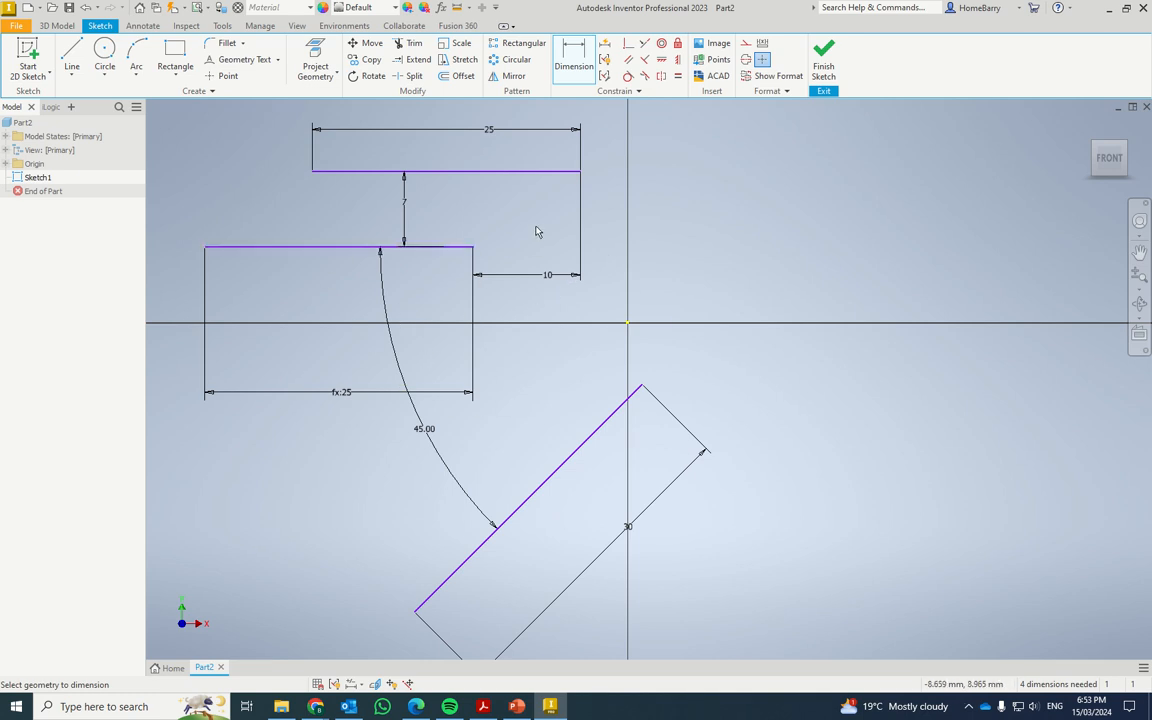
{"action": "key", "text": "Escape"}
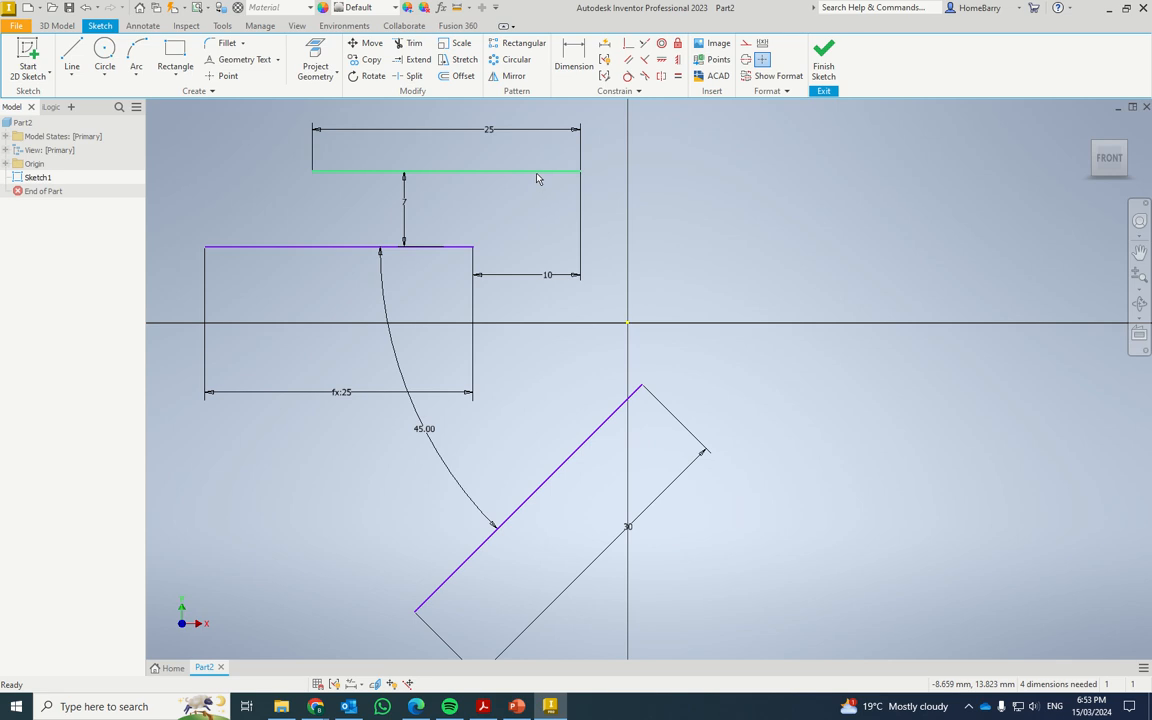
Move the dimensioned horizontal lines and the sloped line around the sketch to test how the dimensions hold them together.
{"action": "mouse_move", "coordinate": [537, 181]}
{"action": "left_mouse_down"}
{"action": "mouse_move", "coordinate": [586, 216]}
{"action": "mouse_move", "coordinate": [578, 245]}
{"action": "mouse_move", "coordinate": [548, 236]}
{"action": "left_mouse_up"}
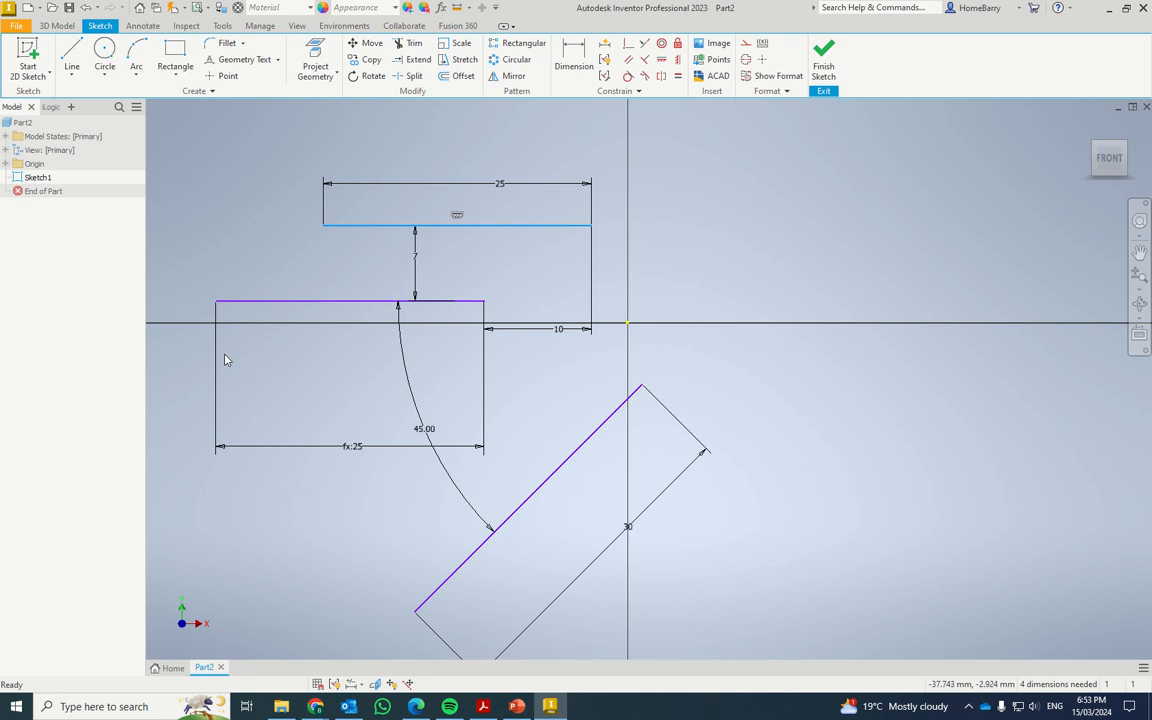
{"action": "mouse_move", "coordinate": [292, 305]}
{"action": "left_mouse_down"}
{"action": "mouse_move", "coordinate": [290, 352]}
{"action": "mouse_move", "coordinate": [278, 350]}
{"action": "mouse_move", "coordinate": [304, 288]}
{"action": "mouse_move", "coordinate": [366, 282]}
{"action": "left_mouse_up"}
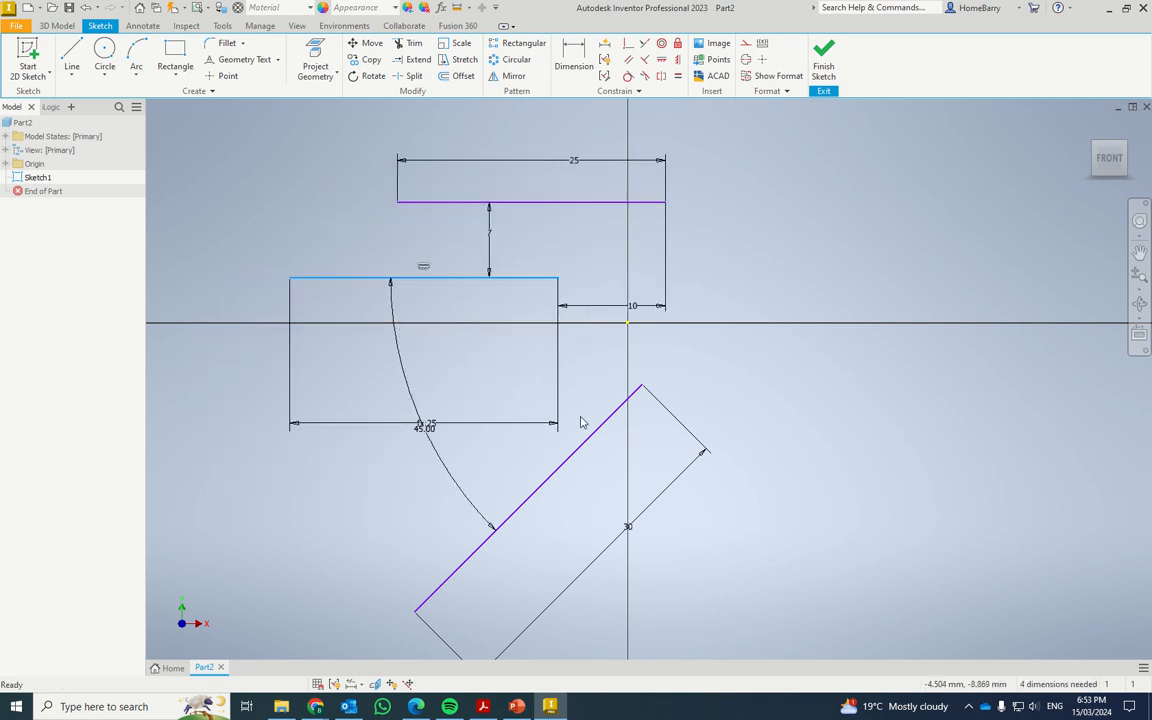
{"action": "left_click_drag", "start_coordinate": [624, 410], "coordinate": [866, 204]}
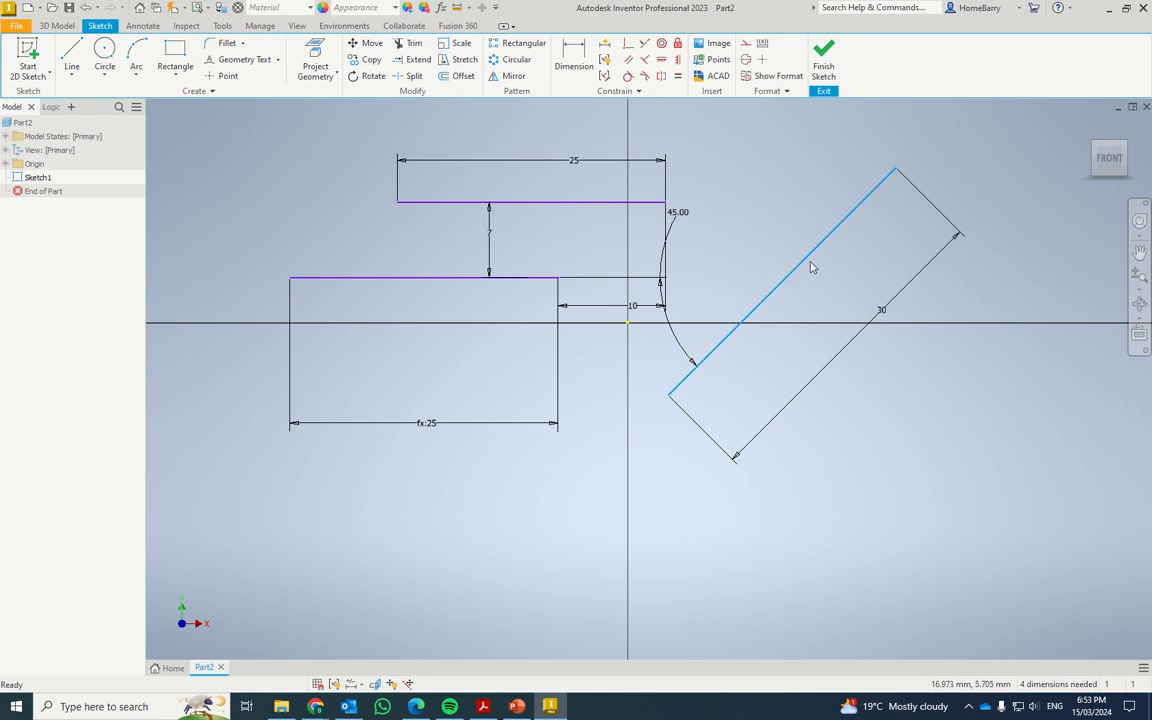
{"action": "left_click_drag", "start_coordinate": [805, 259], "coordinate": [670, 440]}
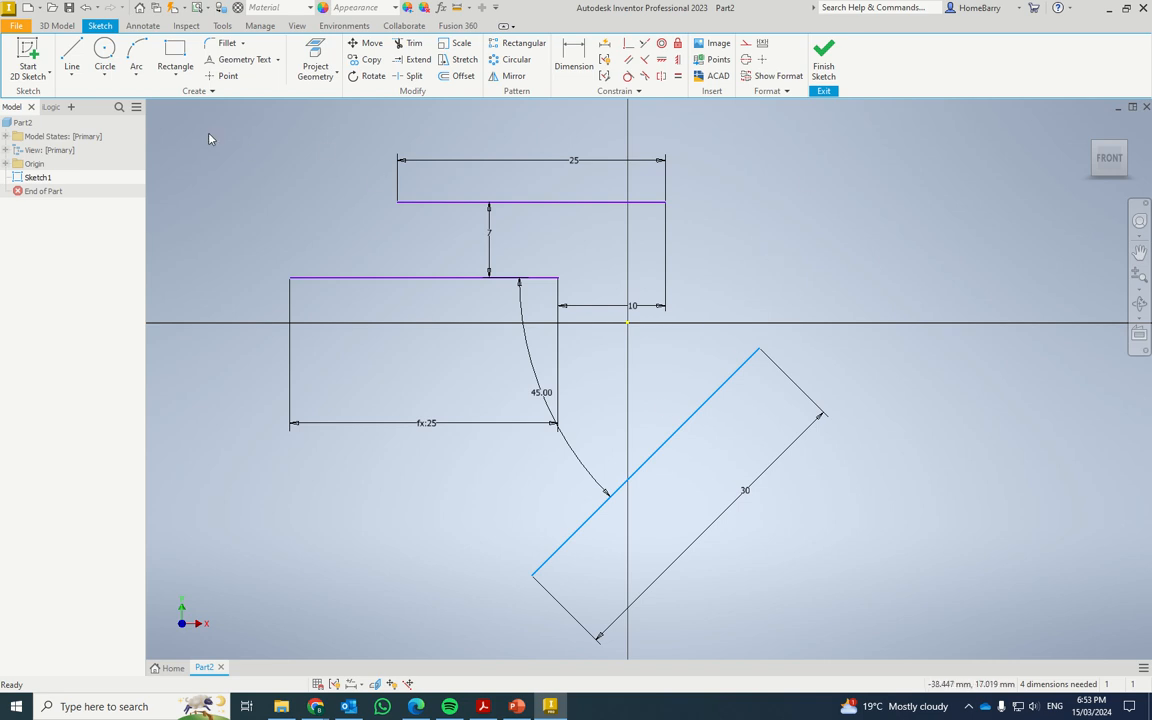
Delete all lines and dimensions from the sketch, and draw a circle about 27 mm in diameter centred below and left of the origin.
{"action": "mouse_move", "coordinate": [181, 117]}
{"action": "left_mouse_down"}
{"action": "mouse_move", "coordinate": [334, 175]}
{"action": "mouse_move", "coordinate": [888, 514]}
{"action": "mouse_move", "coordinate": [887, 625]}
{"action": "mouse_move", "coordinate": [907, 648]}
{"action": "left_mouse_up"}
{"action": "key", "text": "Delete"}
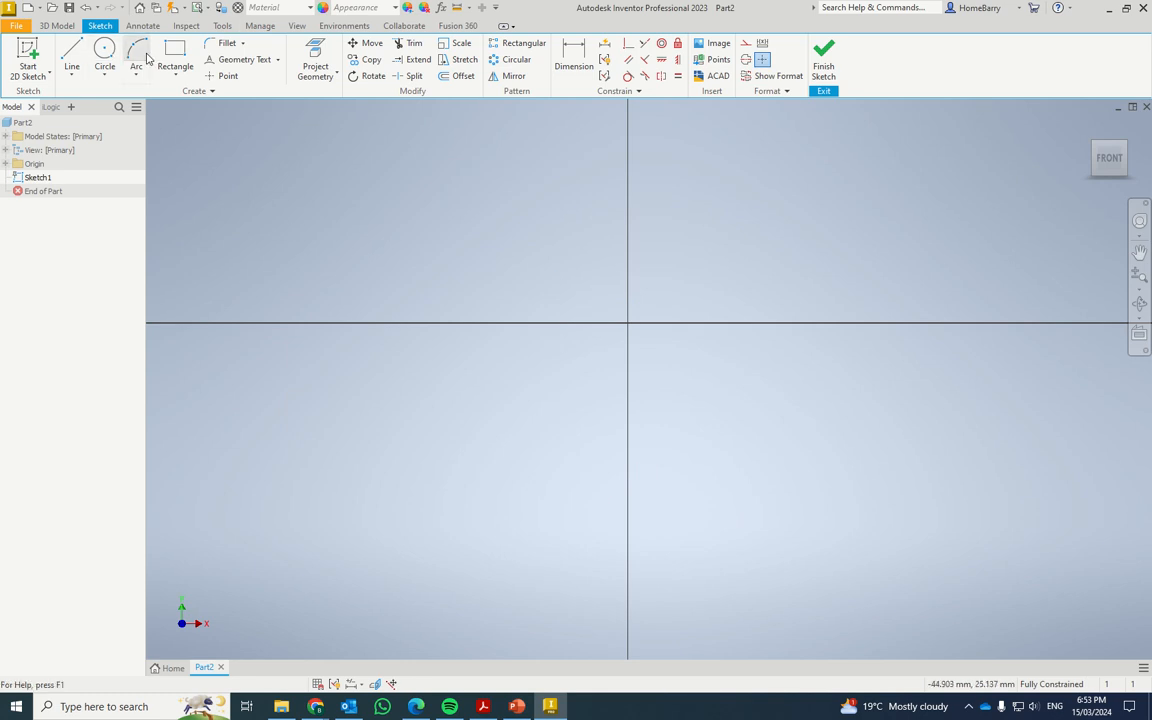
{"action": "left_click", "coordinate": [106, 50]}
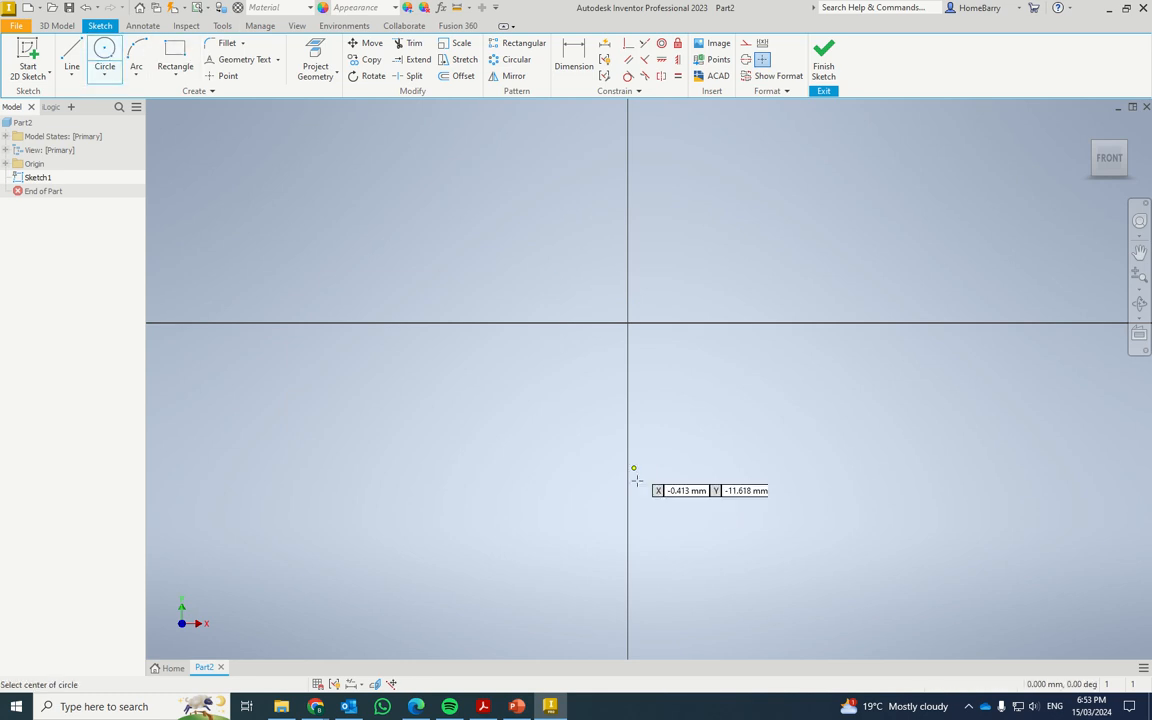
{"action": "left_click", "coordinate": [506, 390]}
{"action": "left_click", "coordinate": [641, 332]}
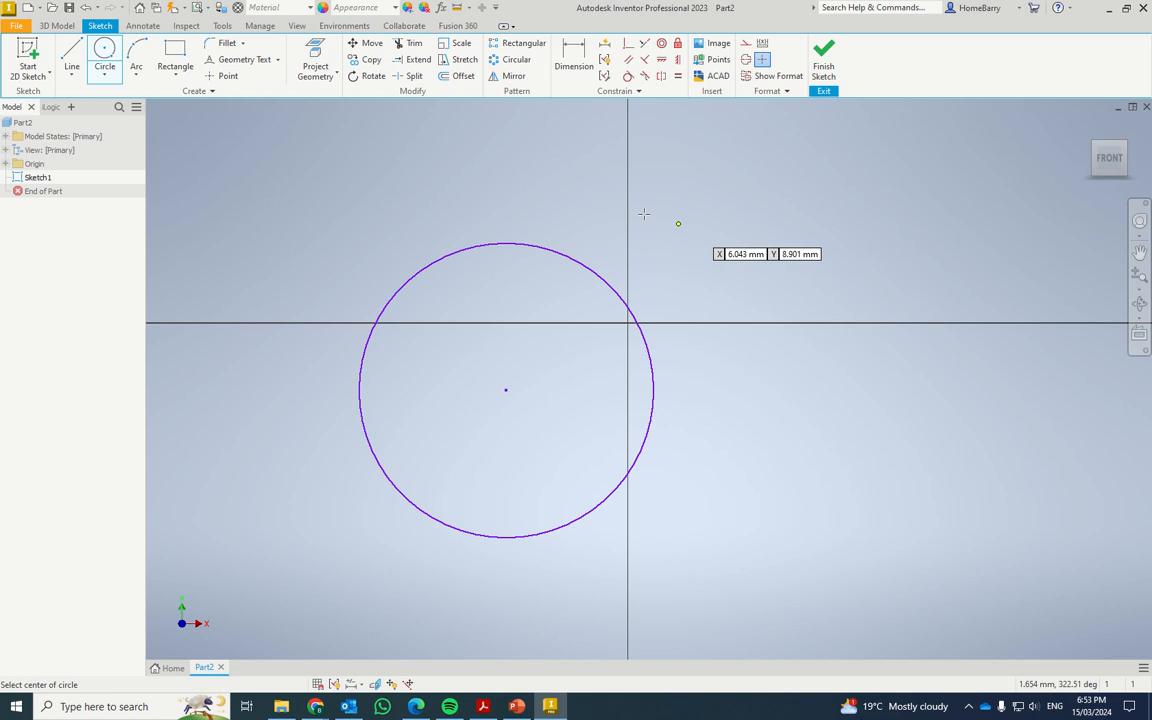
Dimension the circle's diameter and set it to 30 mm.
{"action": "key", "text": "d"}
{"action": "left_click", "coordinate": [581, 264]}
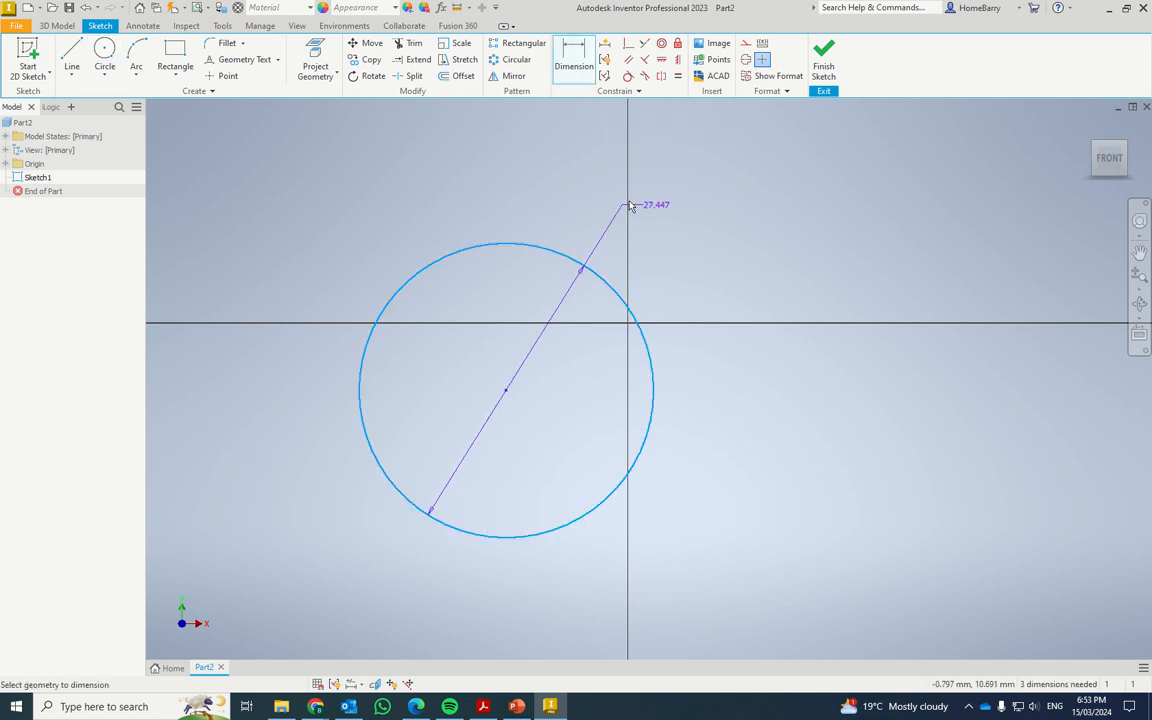
{"action": "left_click", "coordinate": [628, 201]}
{"action": "type", "text": "30"}
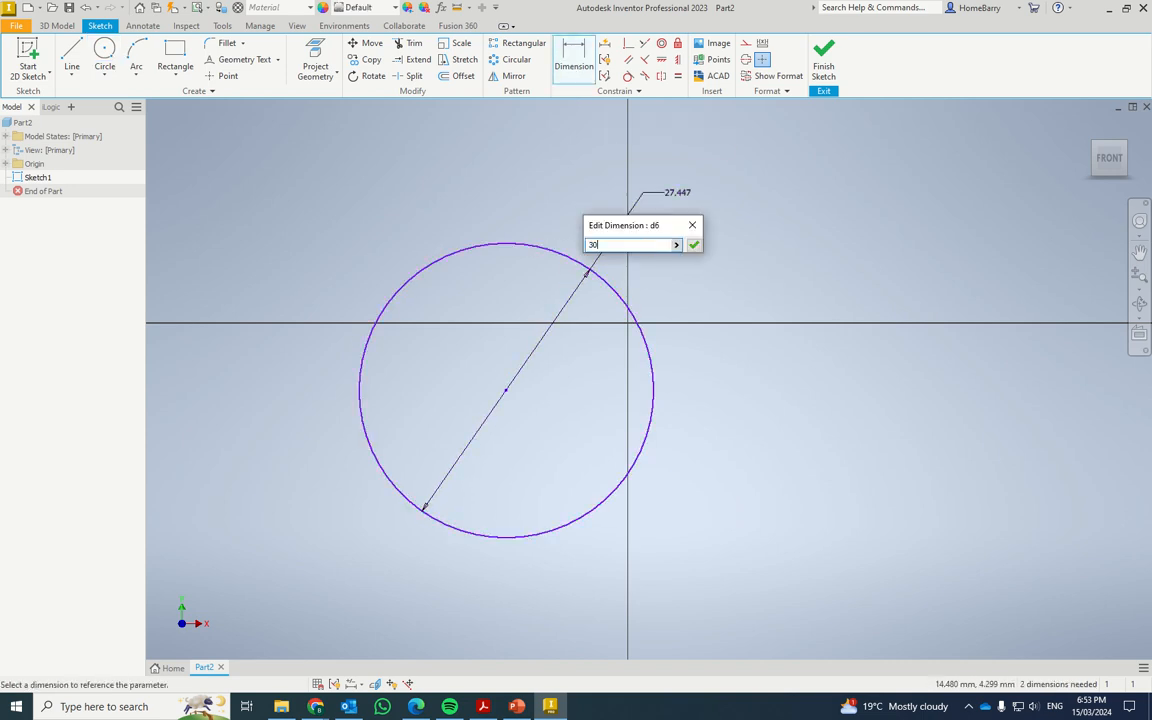
{"action": "key", "text": "Return"}
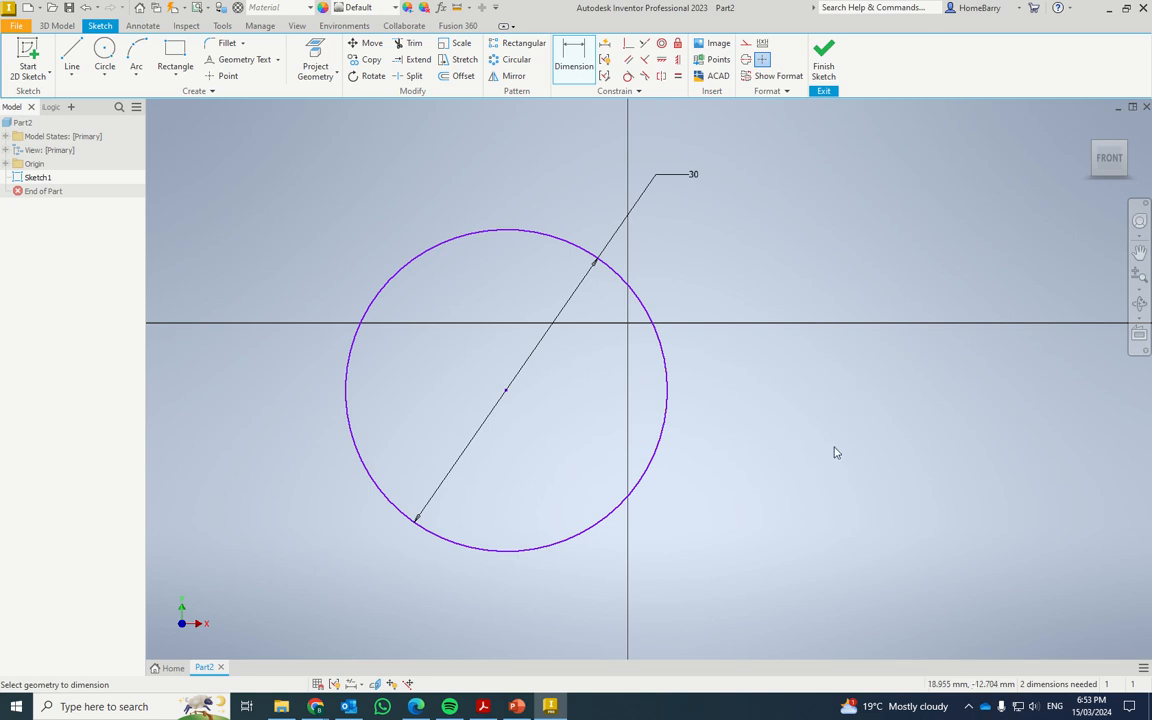
Sketch a second, smaller circle to the right of the first, level with it and about 32 mm away centre to centre.
{"action": "left_click", "coordinate": [104, 56]}
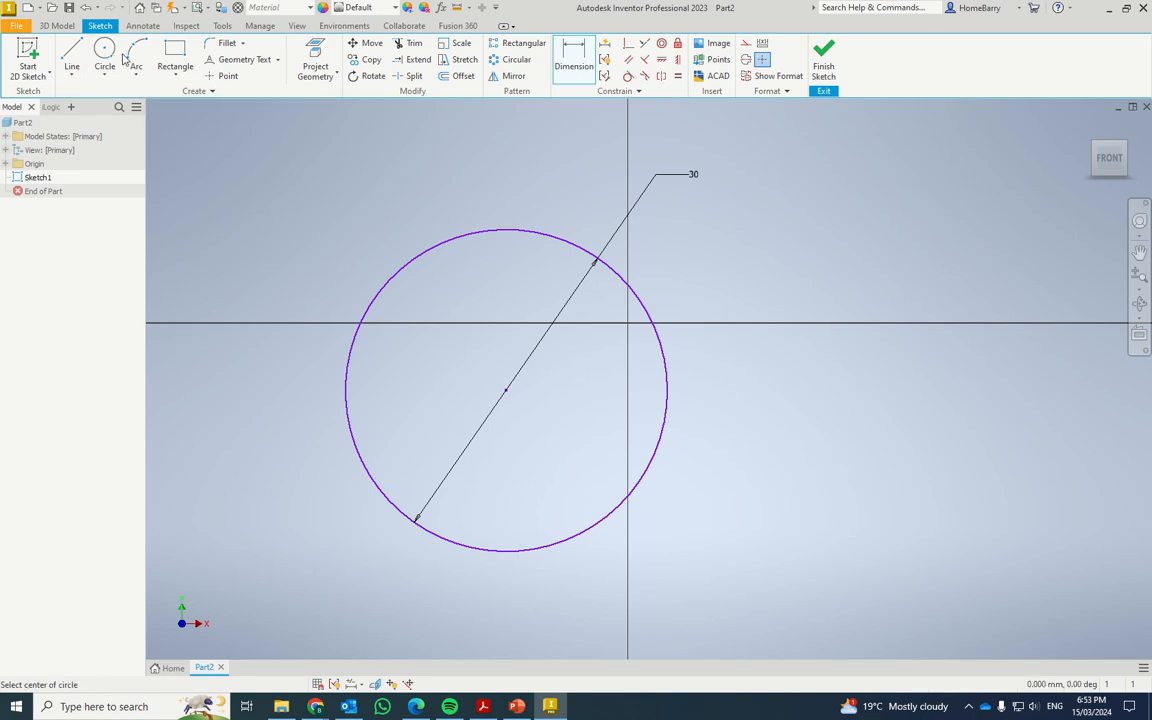
{"action": "left_click", "coordinate": [848, 390]}
{"action": "left_click", "coordinate": [905, 345]}
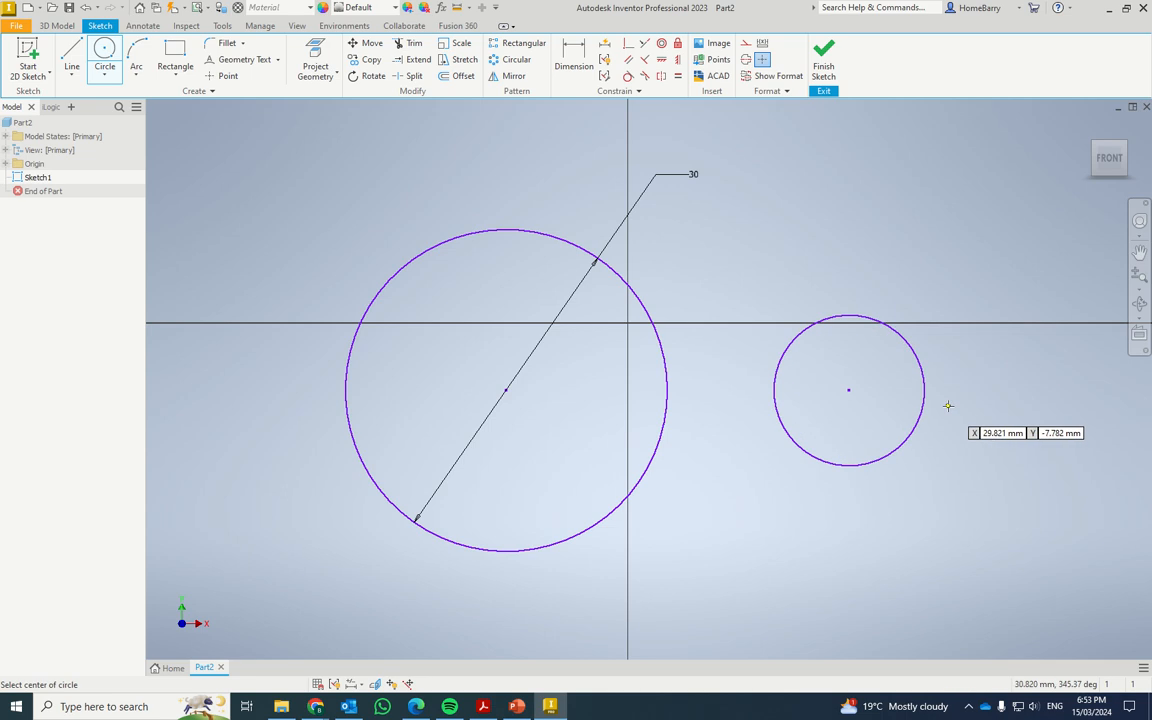
Dimension the distance between the two circle centres and set it to 30 mm.
{"action": "key", "text": "d"}
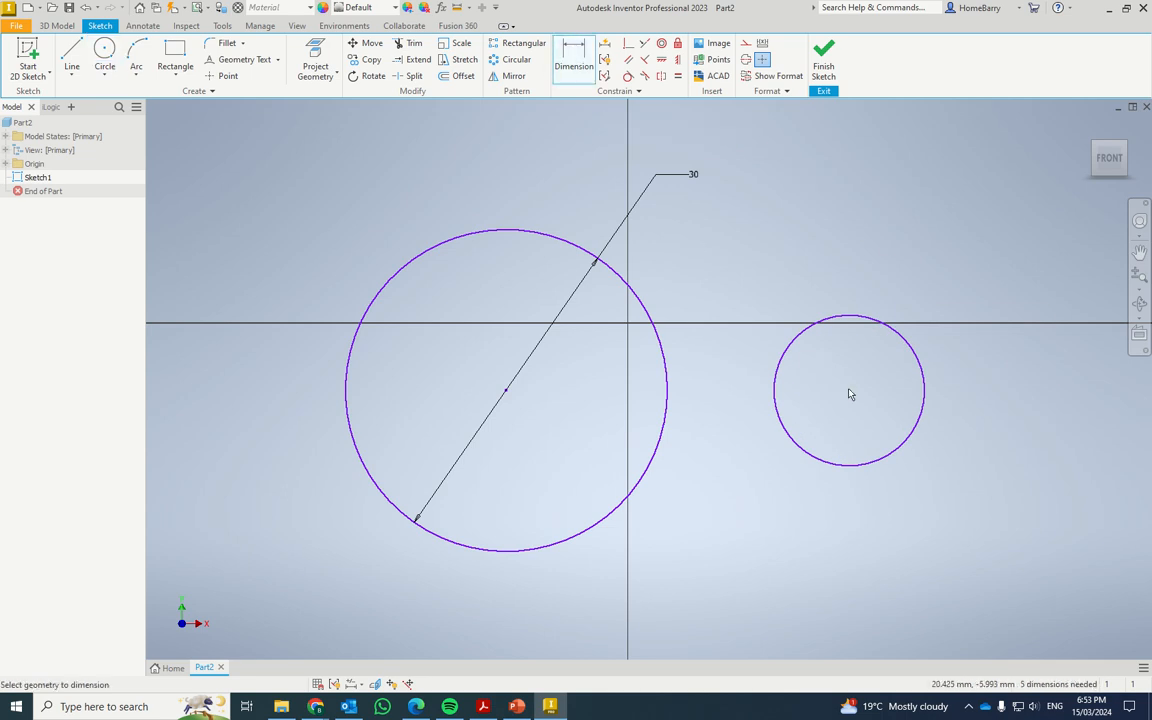
{"action": "left_click", "coordinate": [506, 391]}
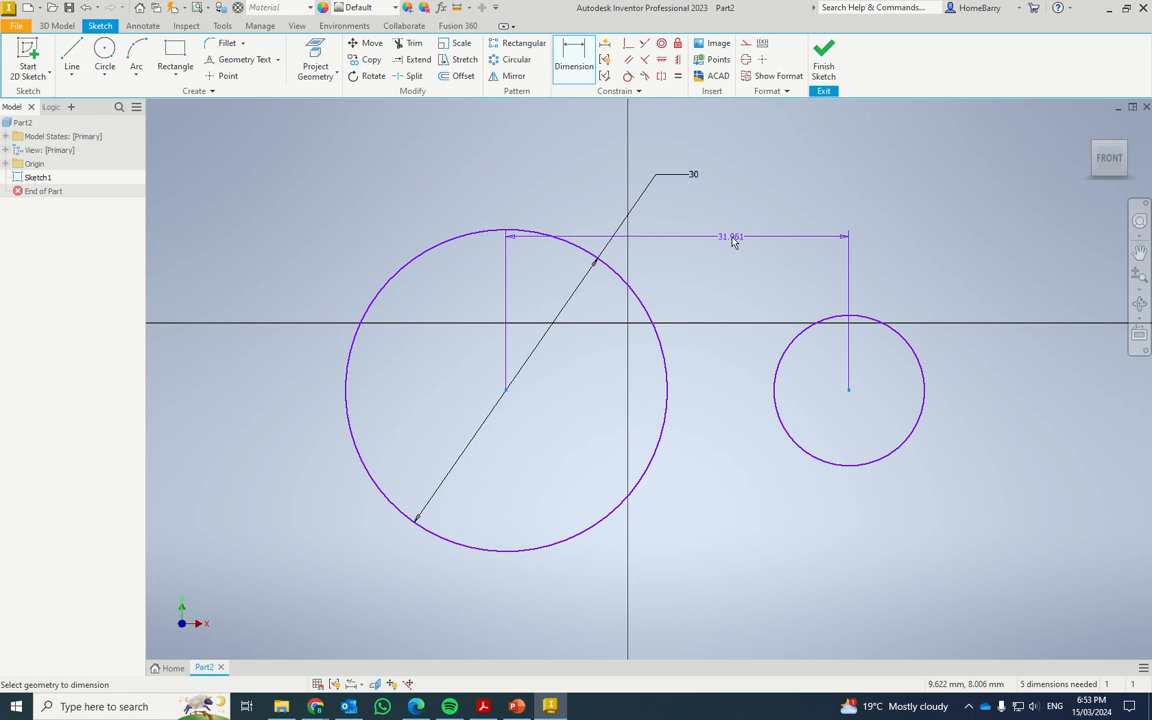
{"action": "left_click", "coordinate": [733, 239]}
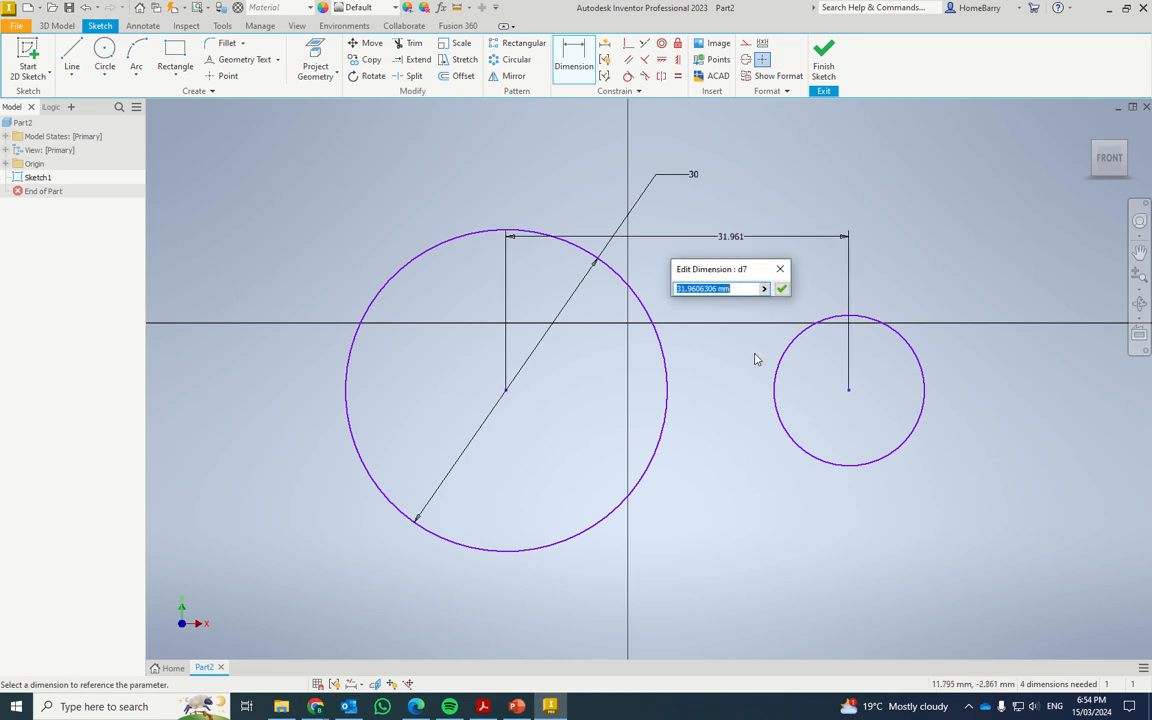
{"action": "type", "text": "30"}
{"action": "key", "text": "Return"}
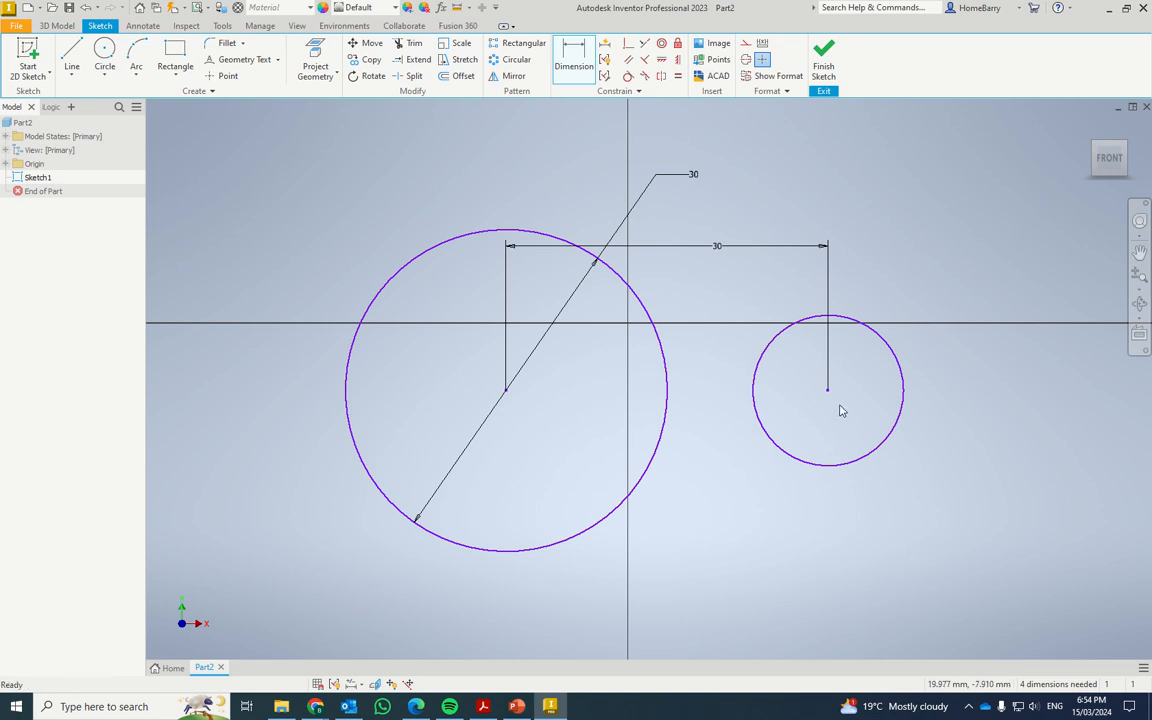
Move the smaller circle's centre to several positions around the larger circle, and stretch the smaller circle to about 25 mm in diameter.
{"action": "left_click_drag", "start_coordinate": [827, 389], "coordinate": [821, 497]}
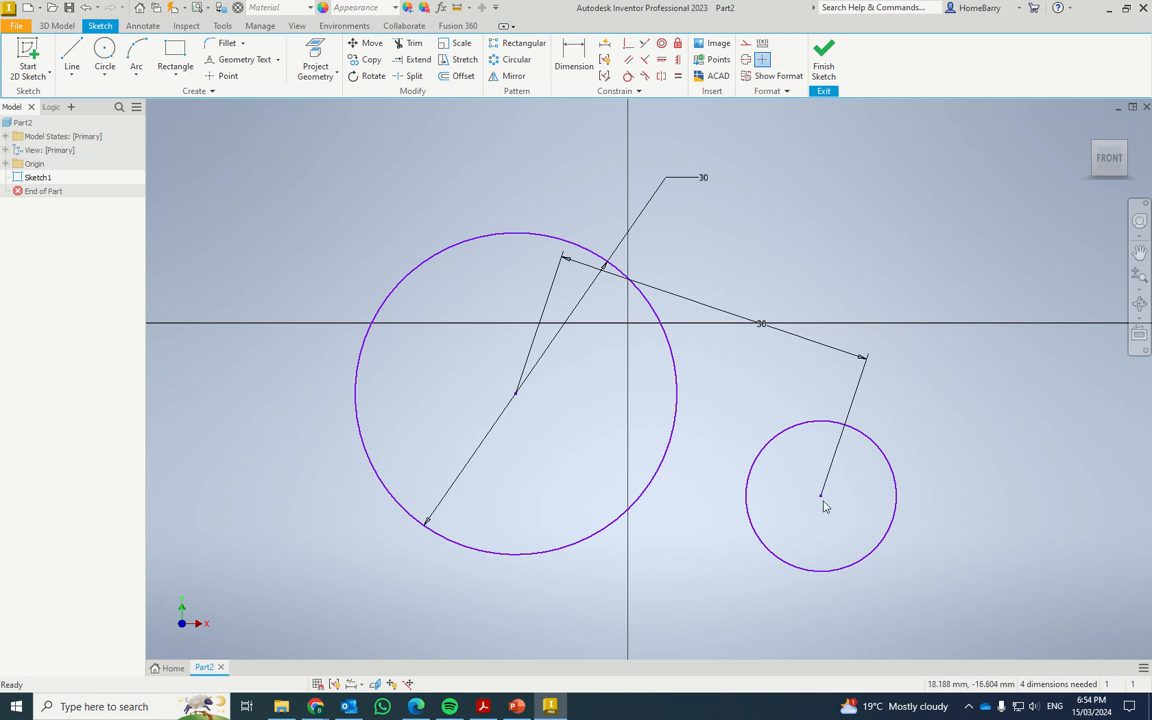
{"action": "left_click_drag", "start_coordinate": [822, 498], "coordinate": [668, 582]}
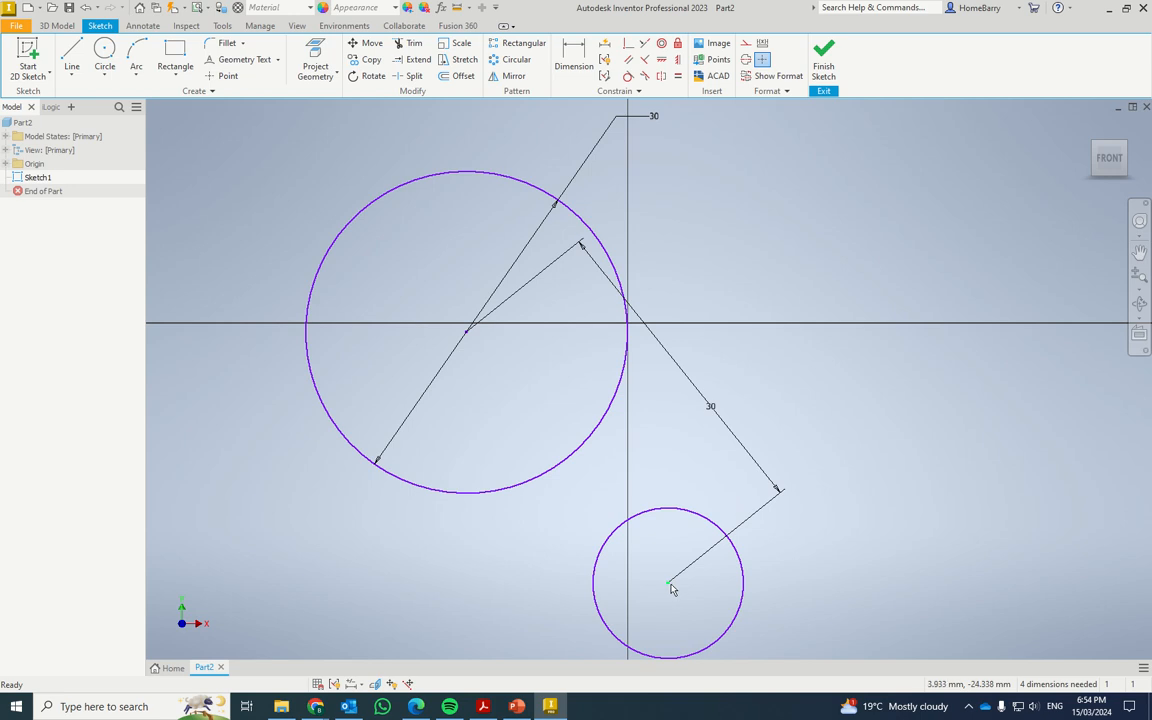
{"action": "left_click_drag", "start_coordinate": [668, 582], "coordinate": [844, 445]}
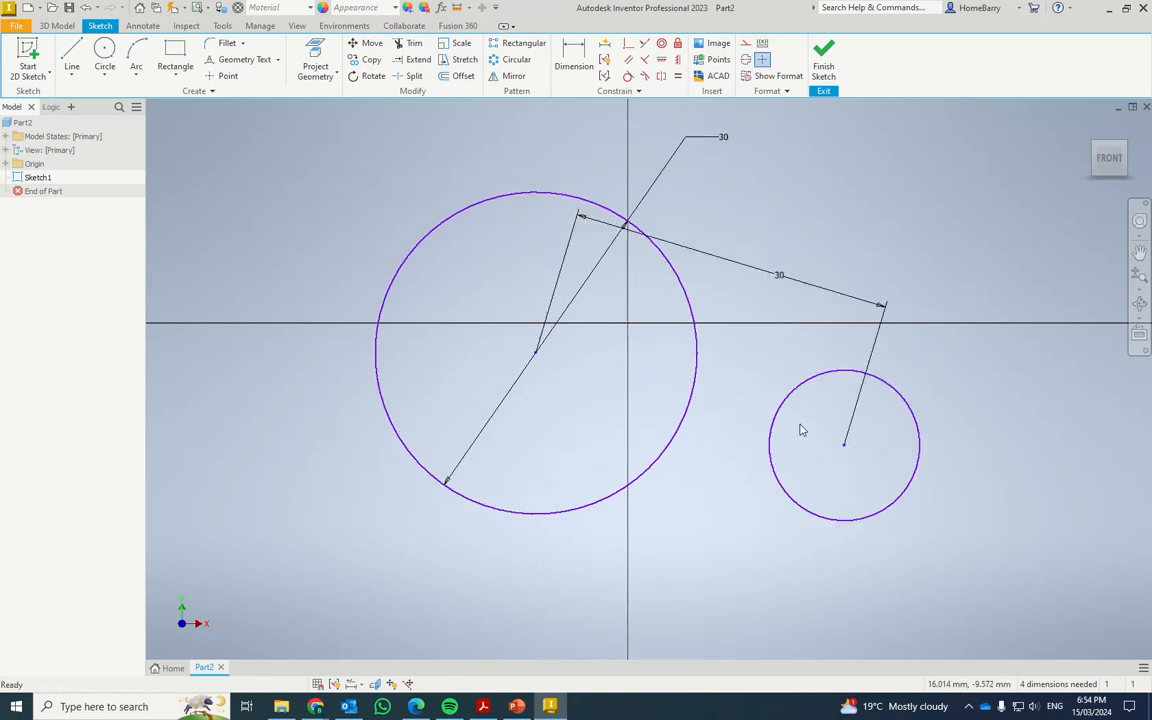
{"action": "left_click_drag", "start_coordinate": [774, 414], "coordinate": [716, 411]}
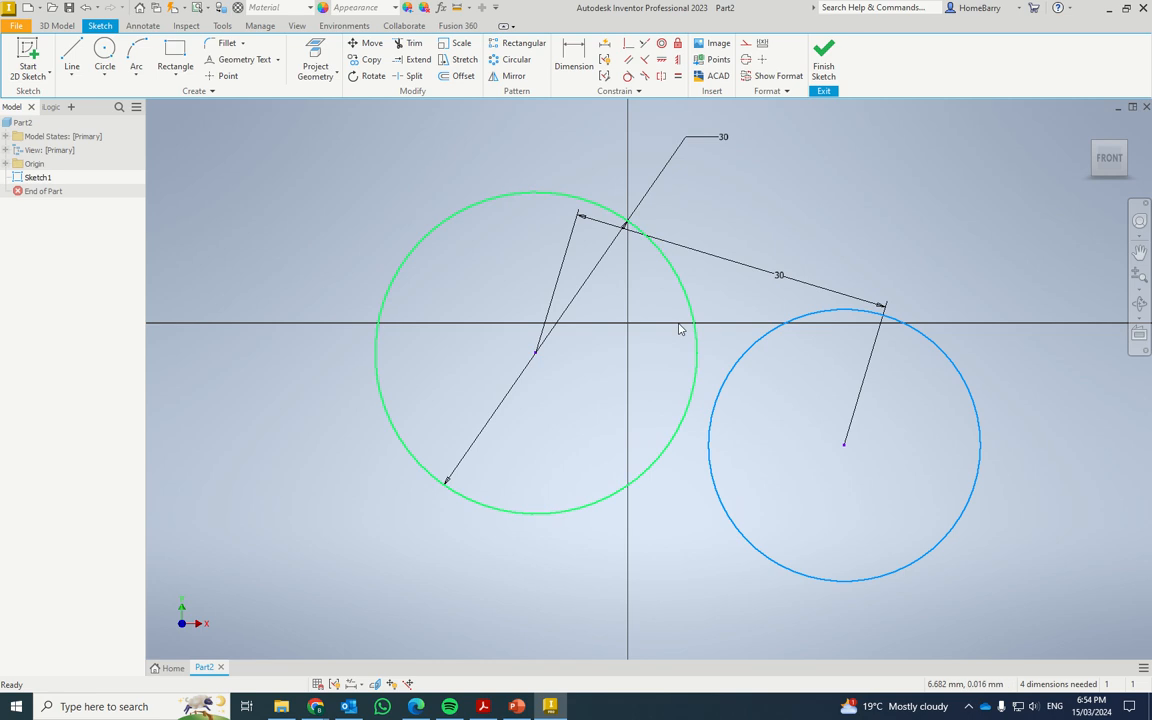
Dimension the right circle's diameter and link it to the left circle's diameter dimension d6.
{"action": "left_click", "coordinate": [768, 337]}
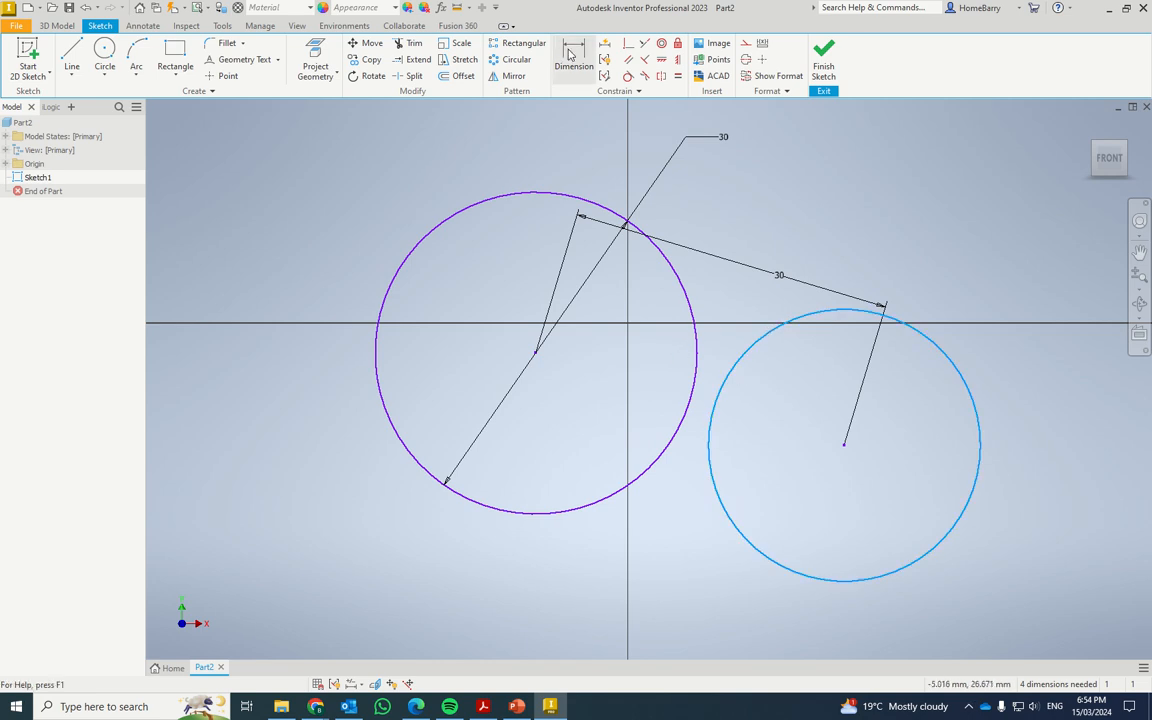
{"action": "key", "text": "d"}
{"action": "left_click", "coordinate": [768, 337]}
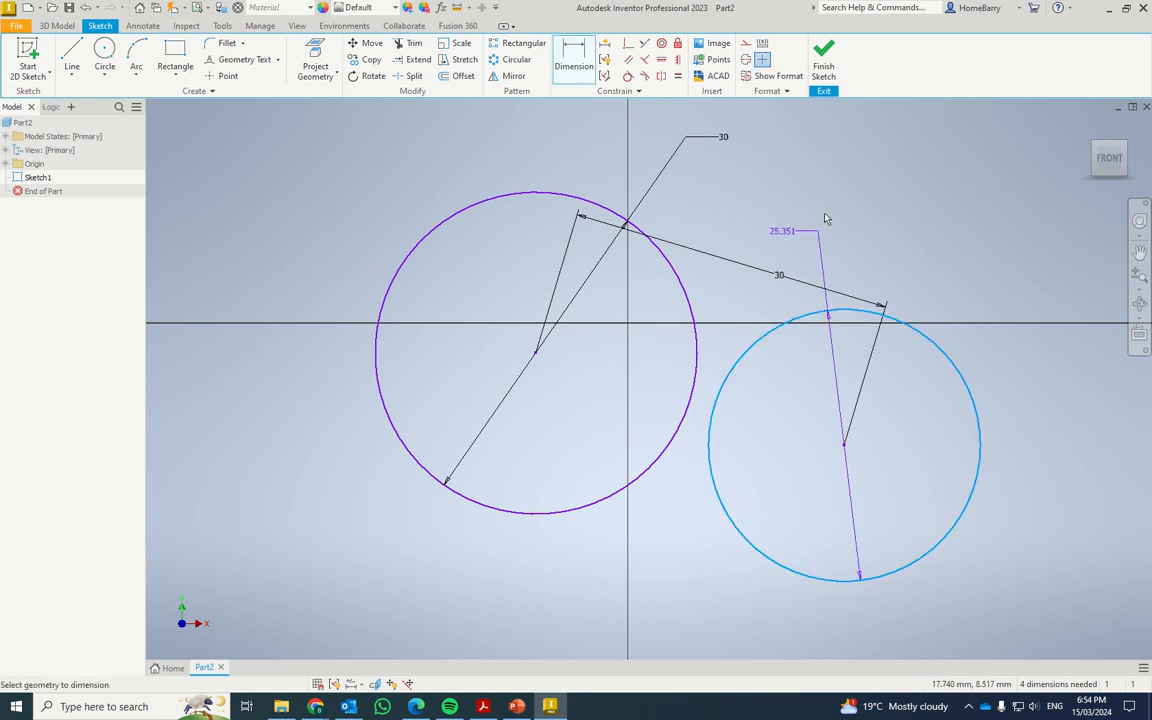
{"action": "left_click", "coordinate": [790, 183]}
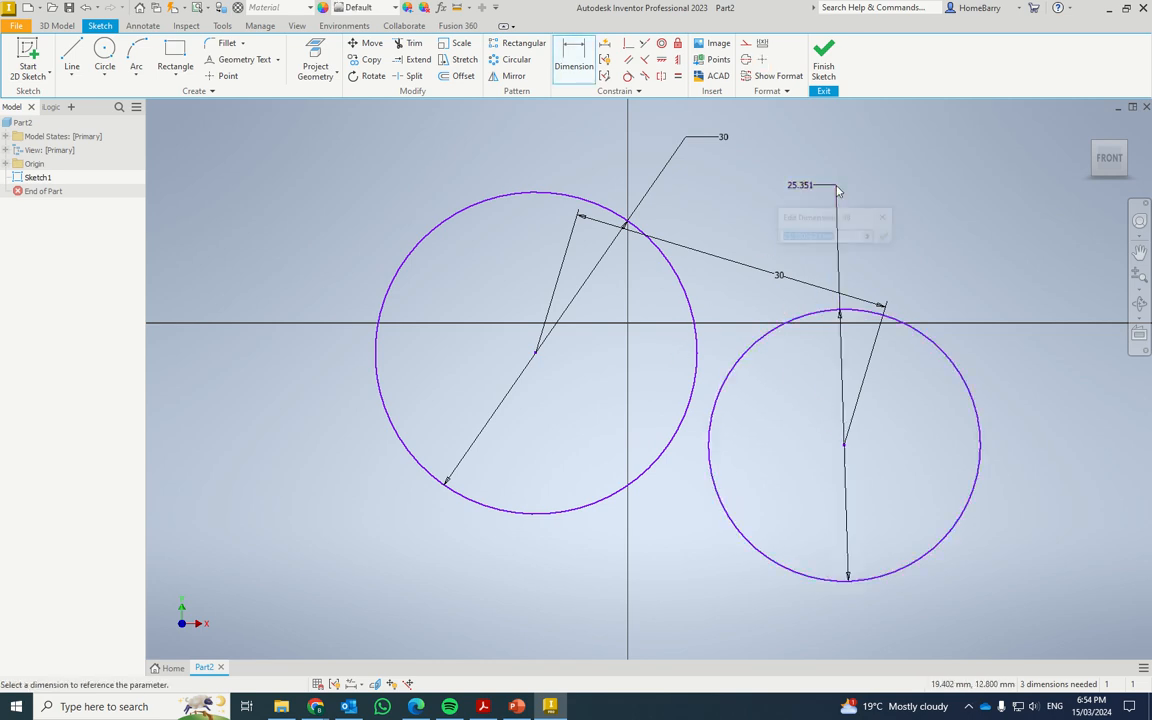
{"action": "left_click", "coordinate": [722, 142]}
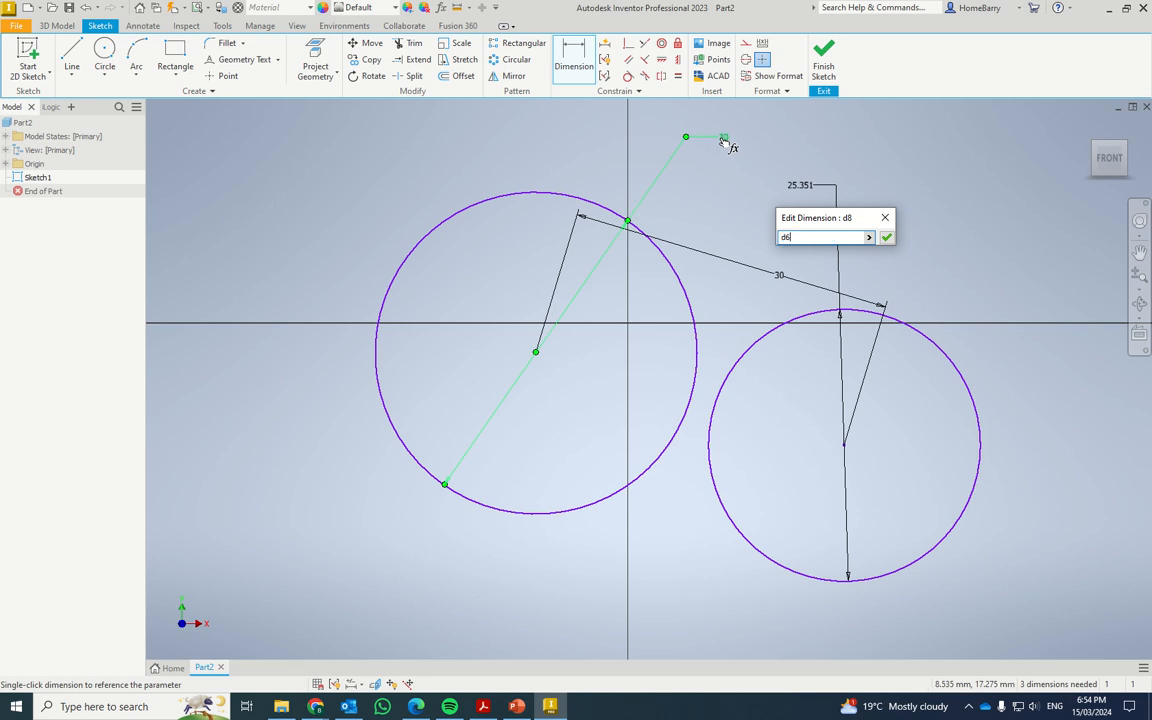
{"action": "left_click", "coordinate": [886, 237]}
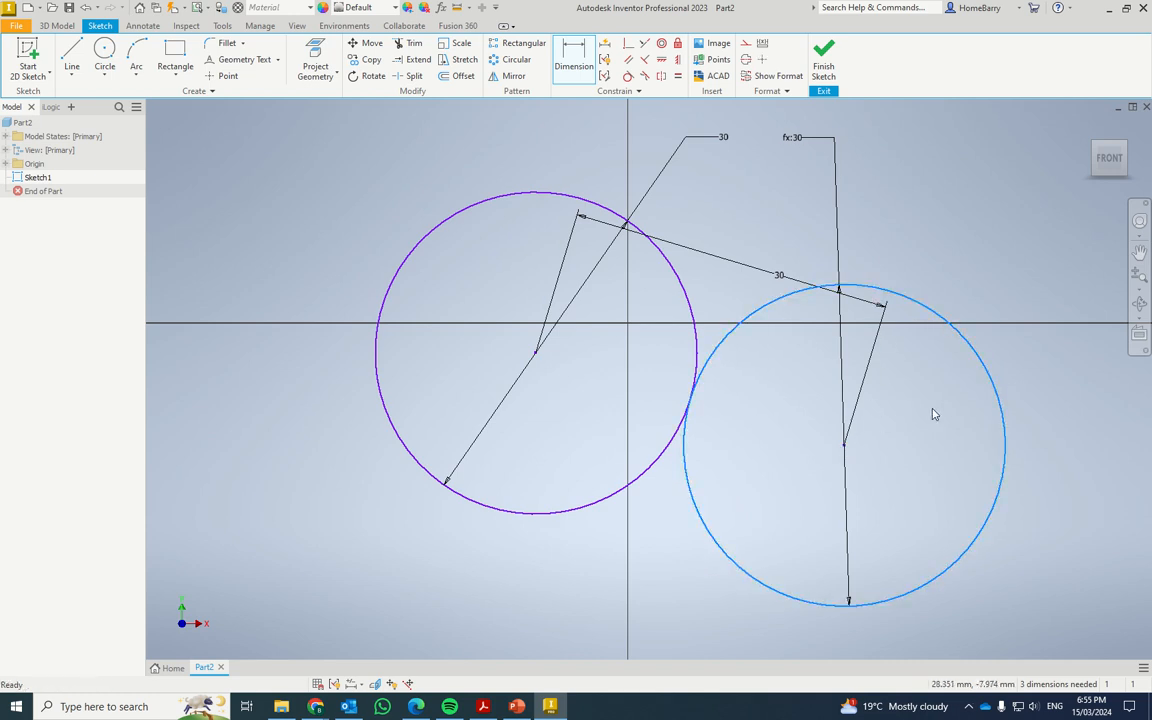
Move the right circle's centre to a new position, and delete both circles together with their dimensions.
{"action": "key", "text": "Escape"}
{"action": "mouse_move", "coordinate": [844, 446]}
{"action": "left_mouse_down"}
{"action": "mouse_move", "coordinate": [932, 343]}
{"action": "mouse_move", "coordinate": [850, 195]}
{"action": "mouse_move", "coordinate": [725, 280]}
{"action": "mouse_move", "coordinate": [676, 238]}
{"action": "mouse_move", "coordinate": [717, 221]}
{"action": "mouse_move", "coordinate": [756, 265]}
{"action": "mouse_move", "coordinate": [765, 370]}
{"action": "mouse_move", "coordinate": [713, 458]}
{"action": "left_mouse_up"}
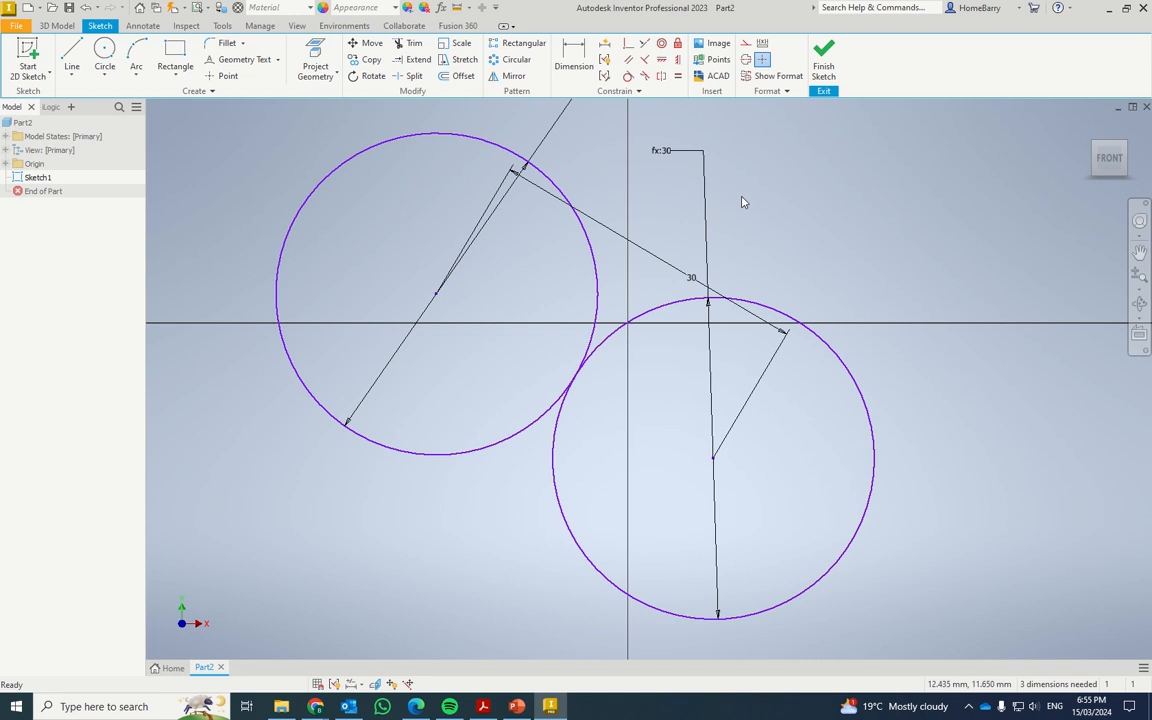
{"action": "left_click_drag", "start_coordinate": [252, 111], "coordinate": [1040, 637]}
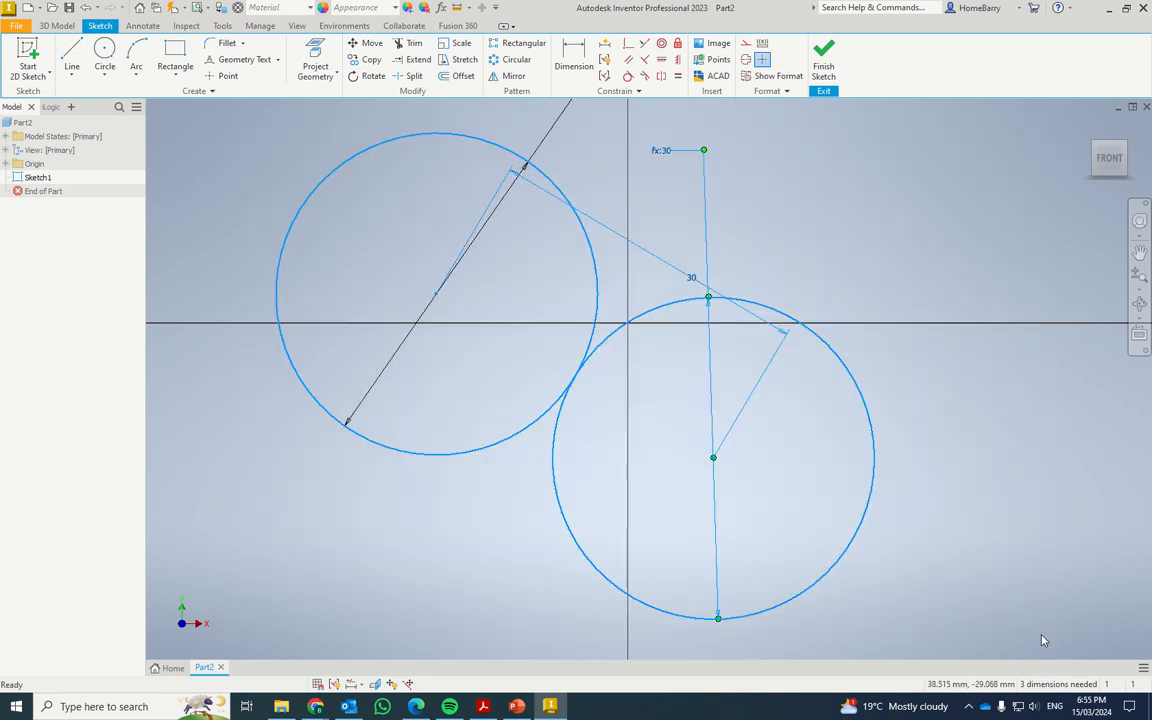
{"action": "key", "text": "Delete"}
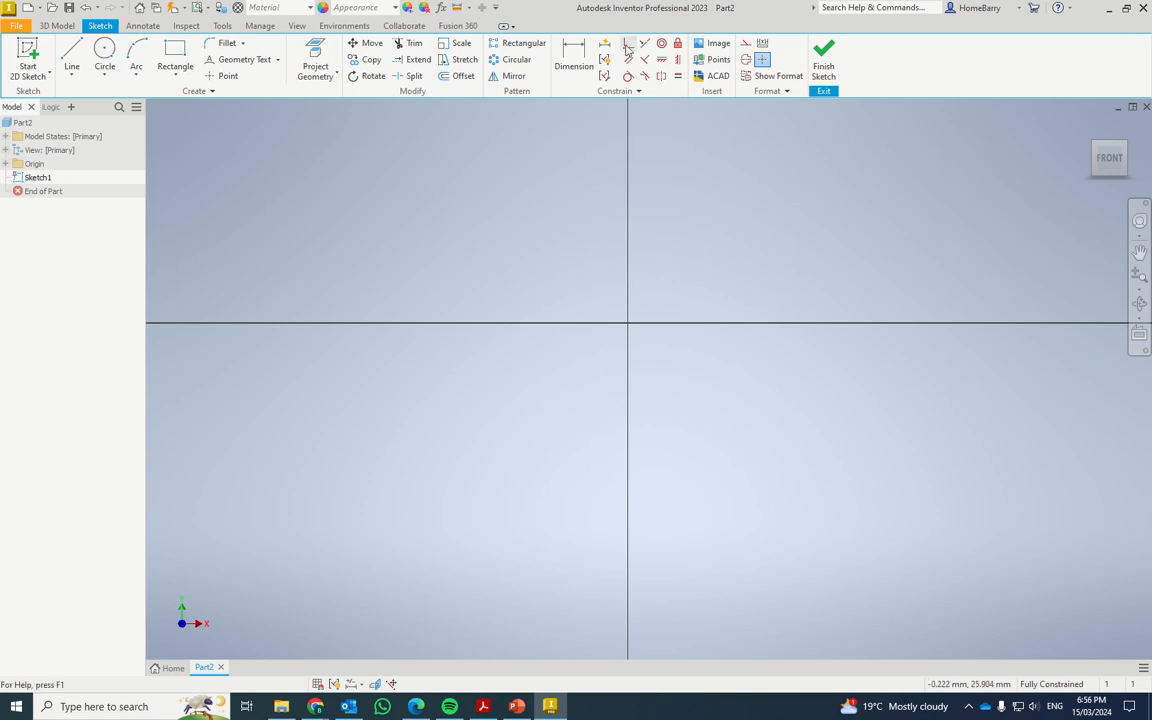
Sketch two separate, nearly horizontal lines, one above and one below the horizontal axis, both crossing the vertical axis.
{"action": "left_click", "coordinate": [71, 52]}
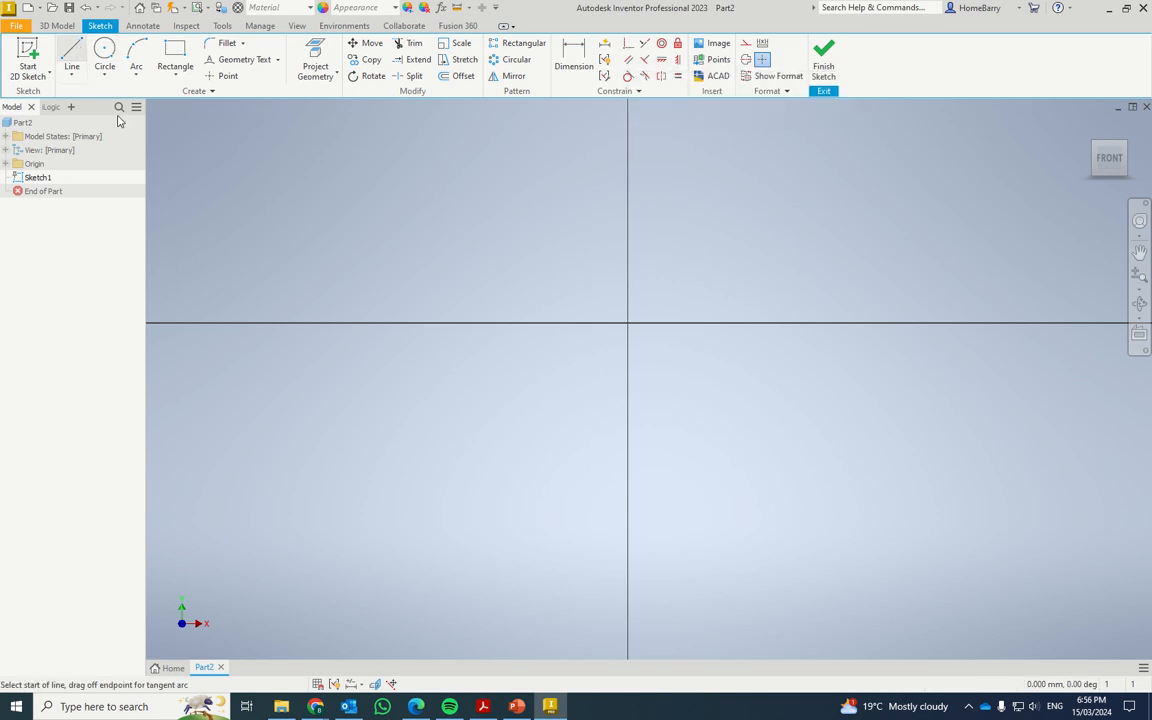
{"action": "left_click", "coordinate": [467, 237]}
{"action": "left_click", "coordinate": [691, 245]}
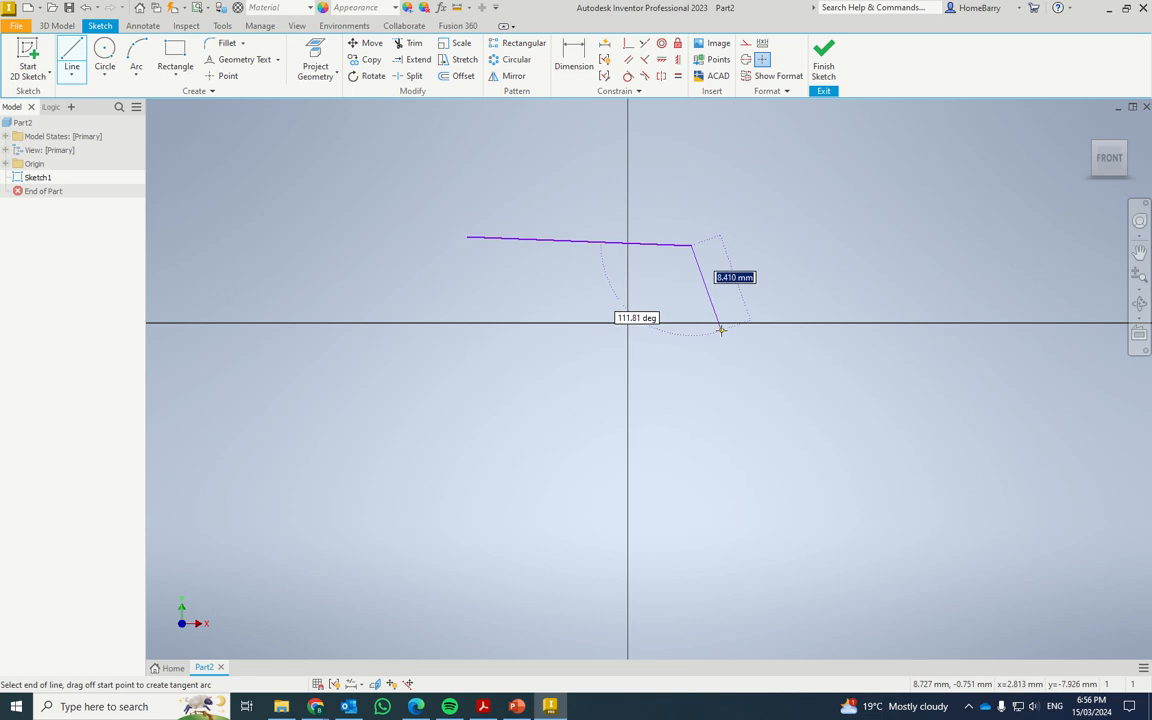
{"action": "key", "text": "Escape"}
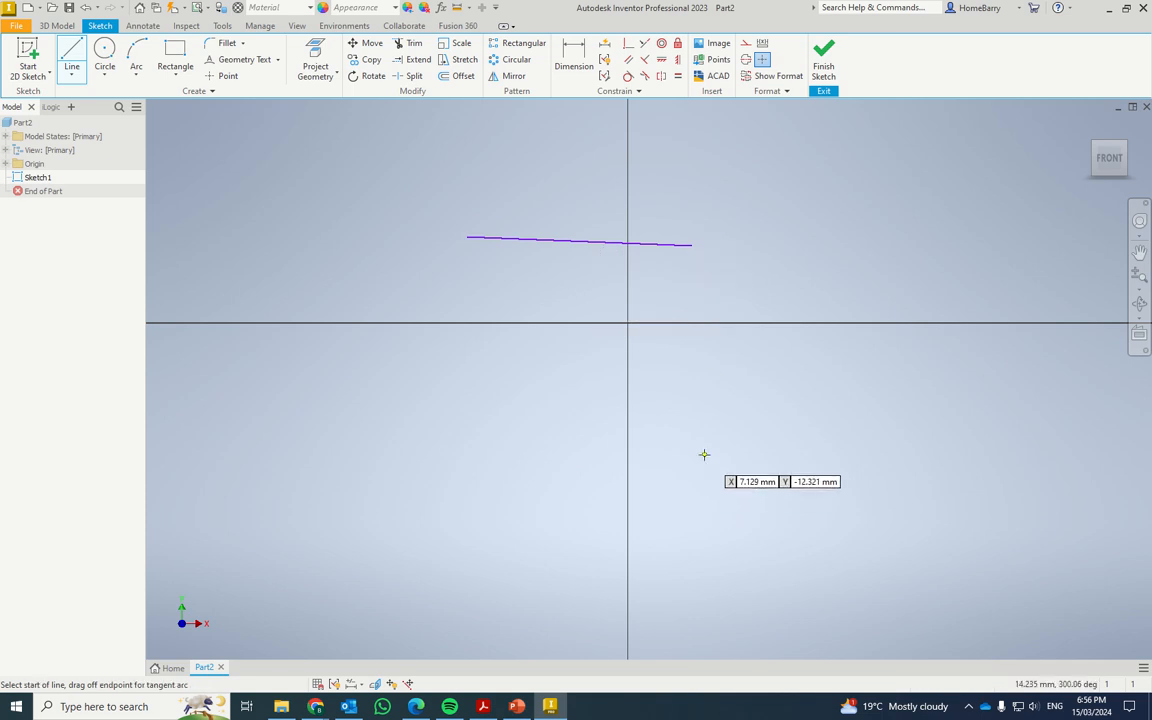
{"action": "left_click", "coordinate": [704, 455]}
{"action": "left_click", "coordinate": [506, 456]}
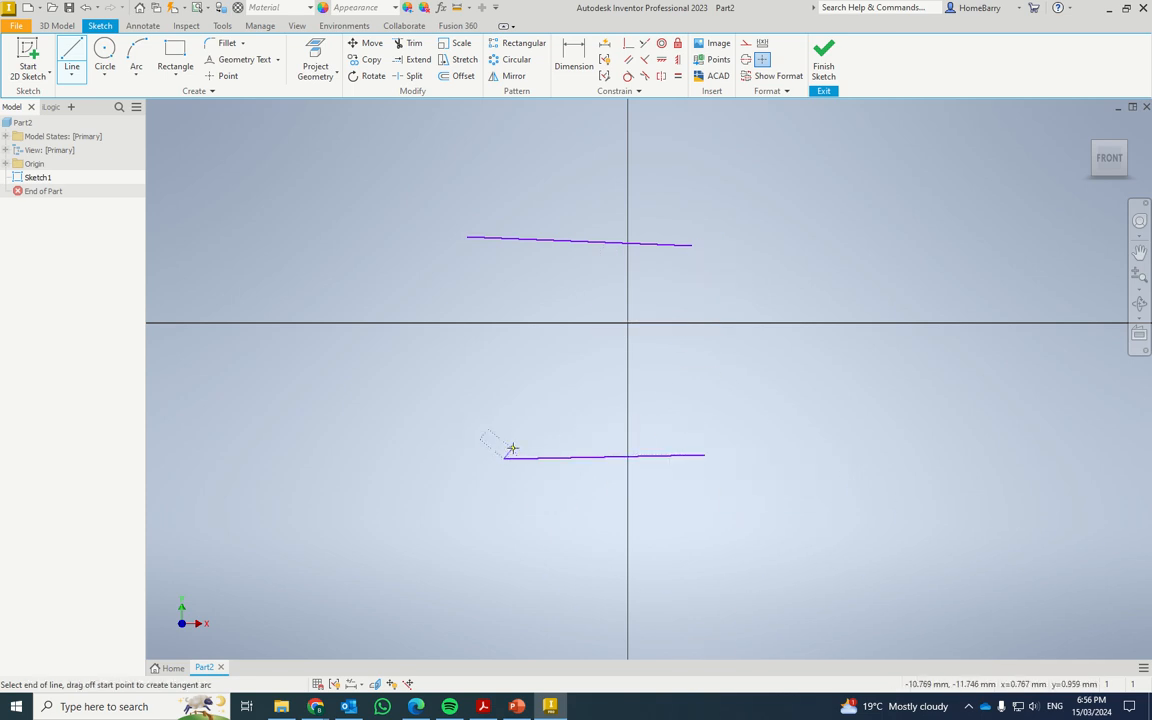
{"action": "key", "text": "Escape"}
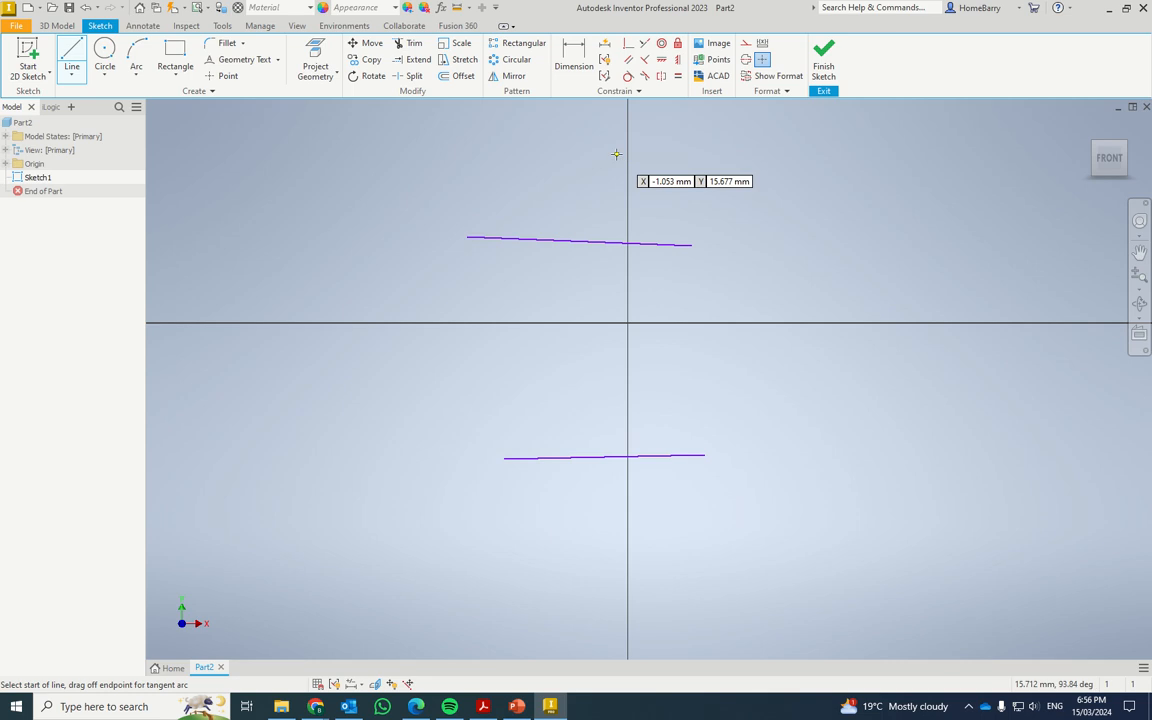
Make the right endpoints of the two lines coincident, and swing the free left ends apart into an open V.
{"action": "left_click", "coordinate": [627, 46]}
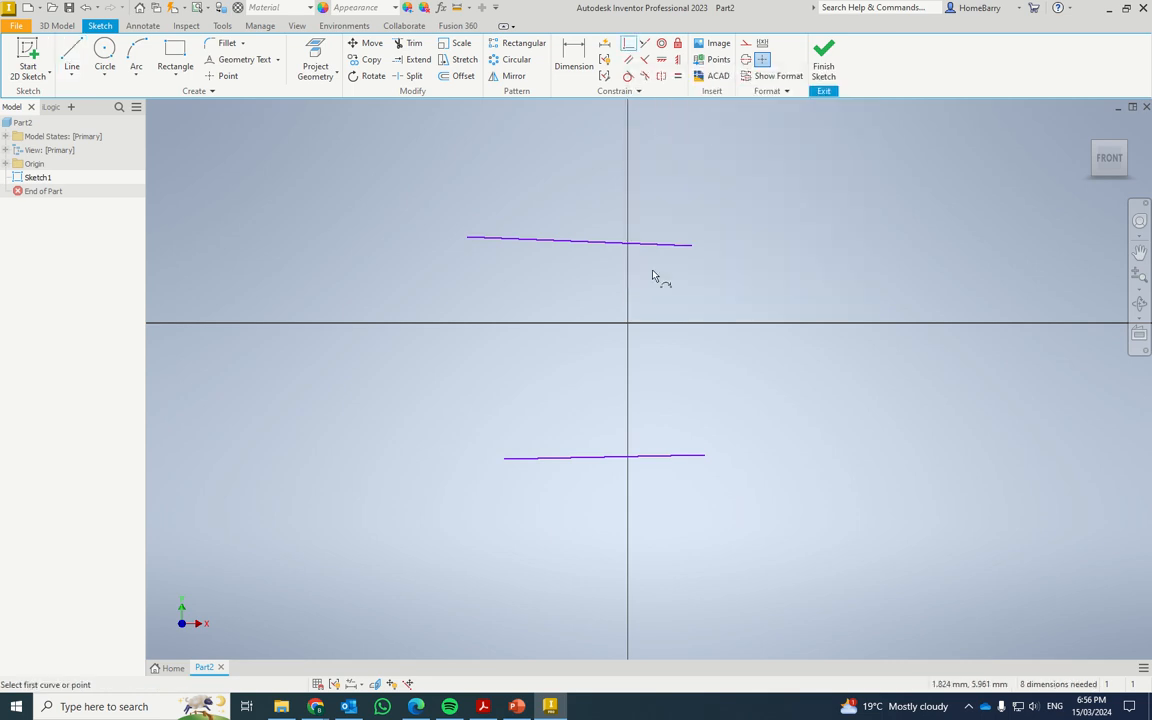
{"action": "left_click", "coordinate": [694, 248]}
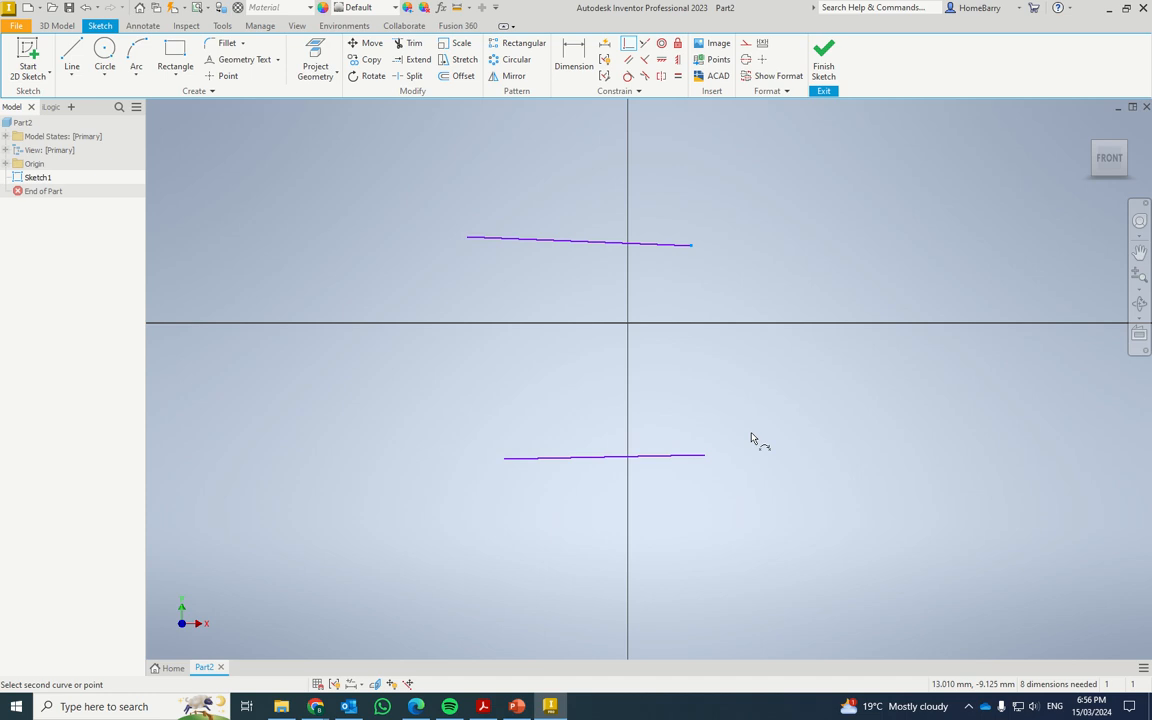
{"action": "left_click", "coordinate": [704, 458]}
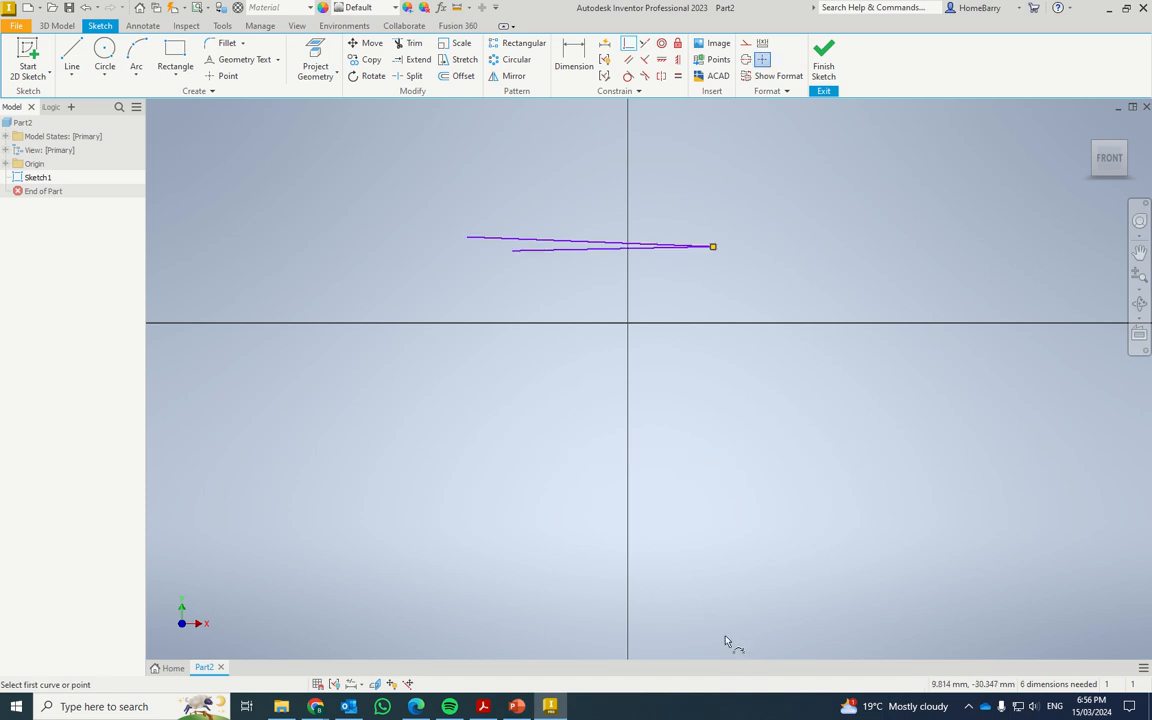
{"action": "key", "text": "Escape"}
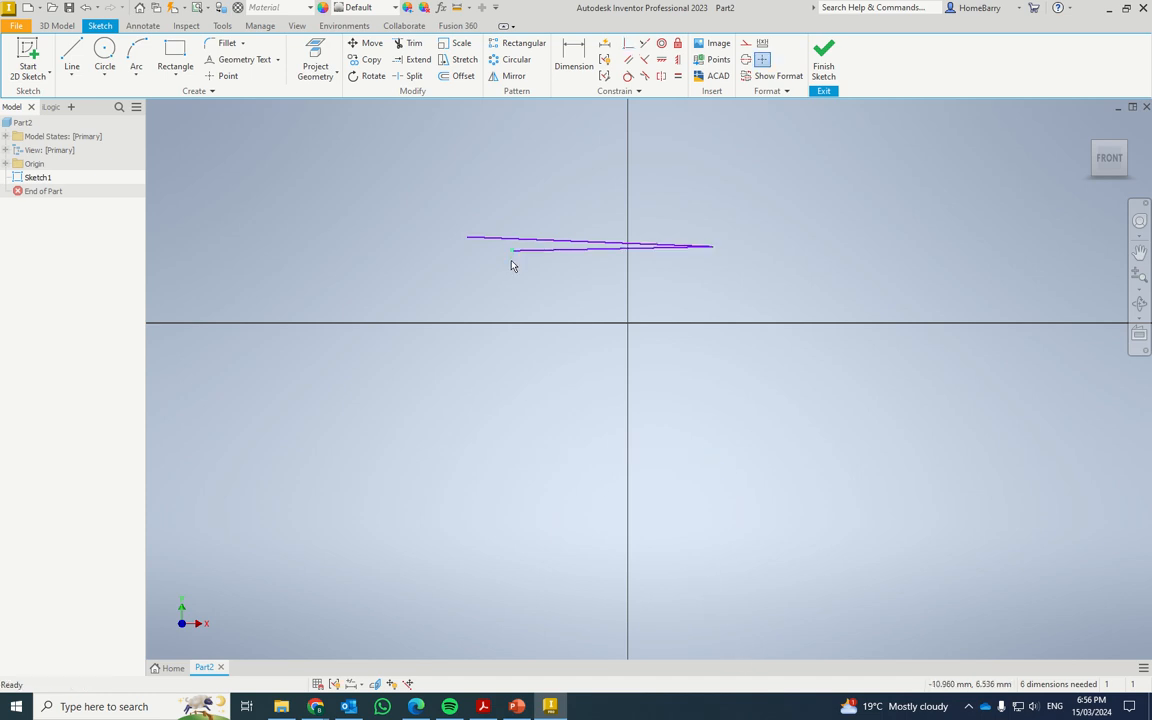
{"action": "left_click_drag", "start_coordinate": [513, 250], "coordinate": [565, 383]}
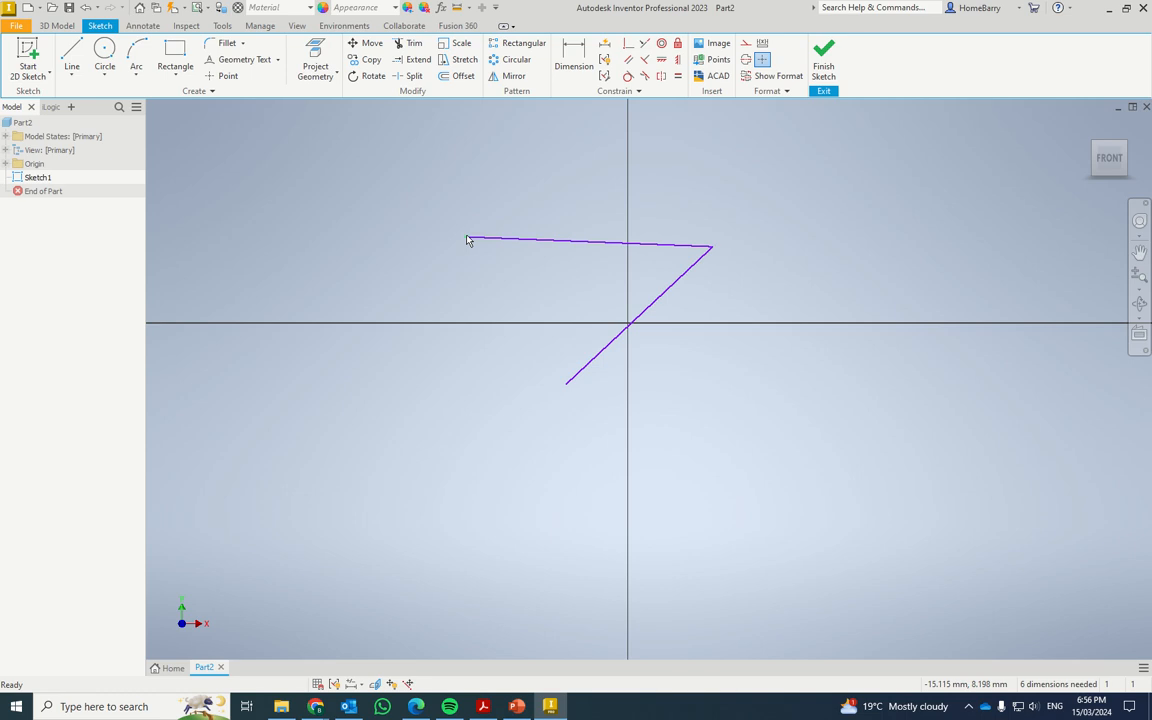
{"action": "left_click_drag", "start_coordinate": [470, 240], "coordinate": [543, 131]}
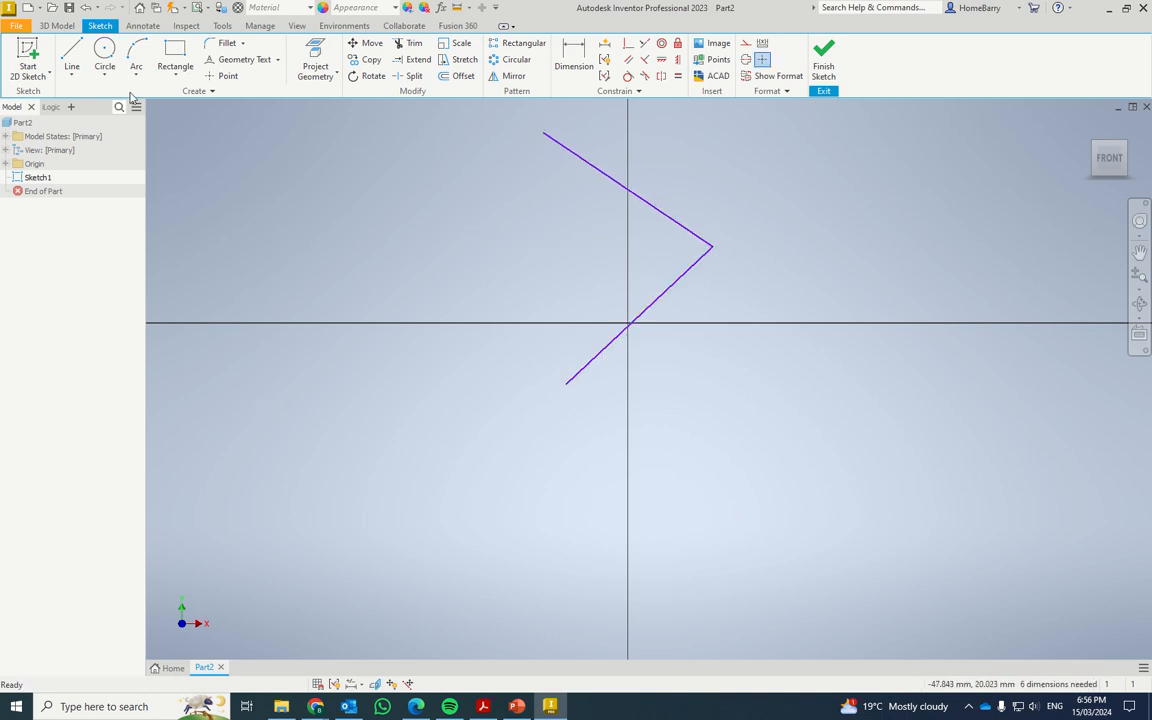
Undo both endpoint moves and the coincident constraint between the two lines.
{"action": "left_click", "coordinate": [85, 9]}
{"action": "left_click", "coordinate": [85, 9]}
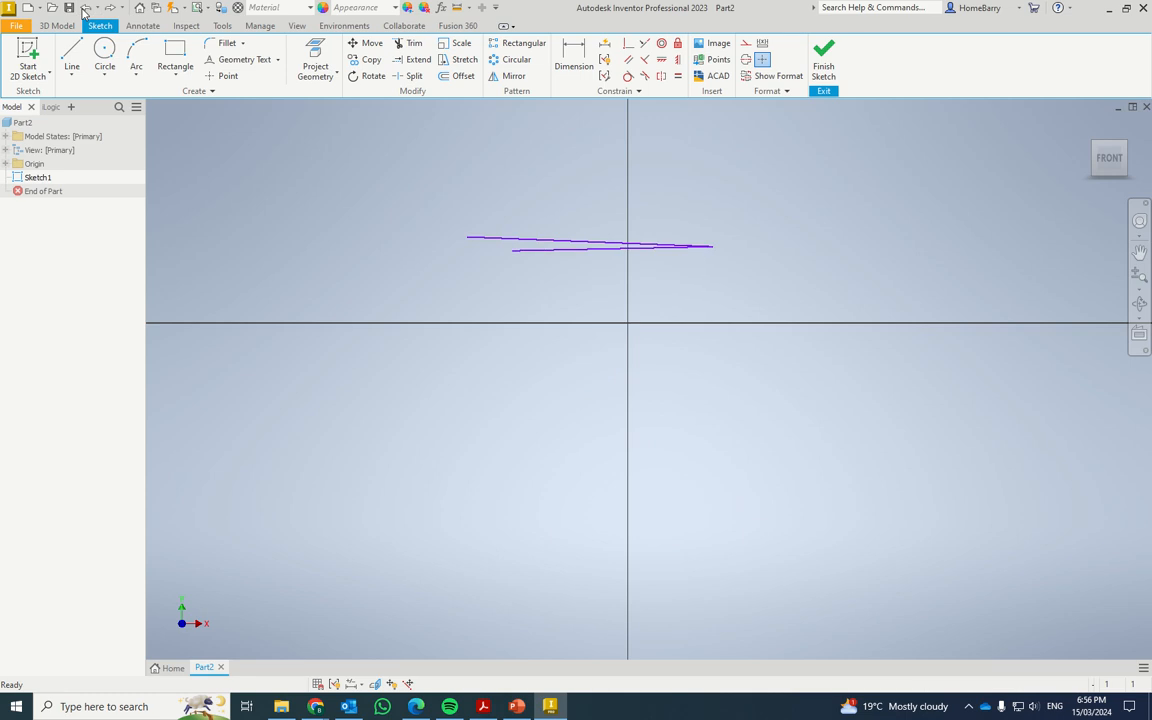
{"action": "left_click", "coordinate": [85, 9]}
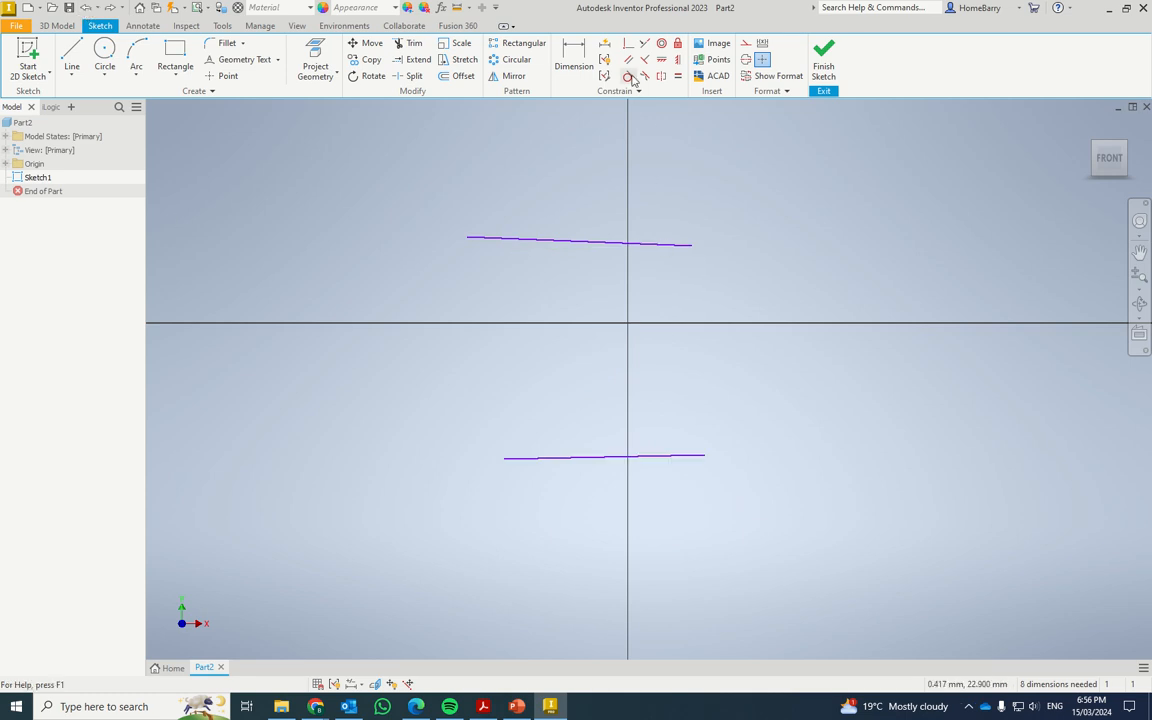
Make the lower line's right endpoint coincident with the upper line's midpoint, and move both ends of the upper line to tilt it steeply.
{"action": "left_click", "coordinate": [628, 43]}
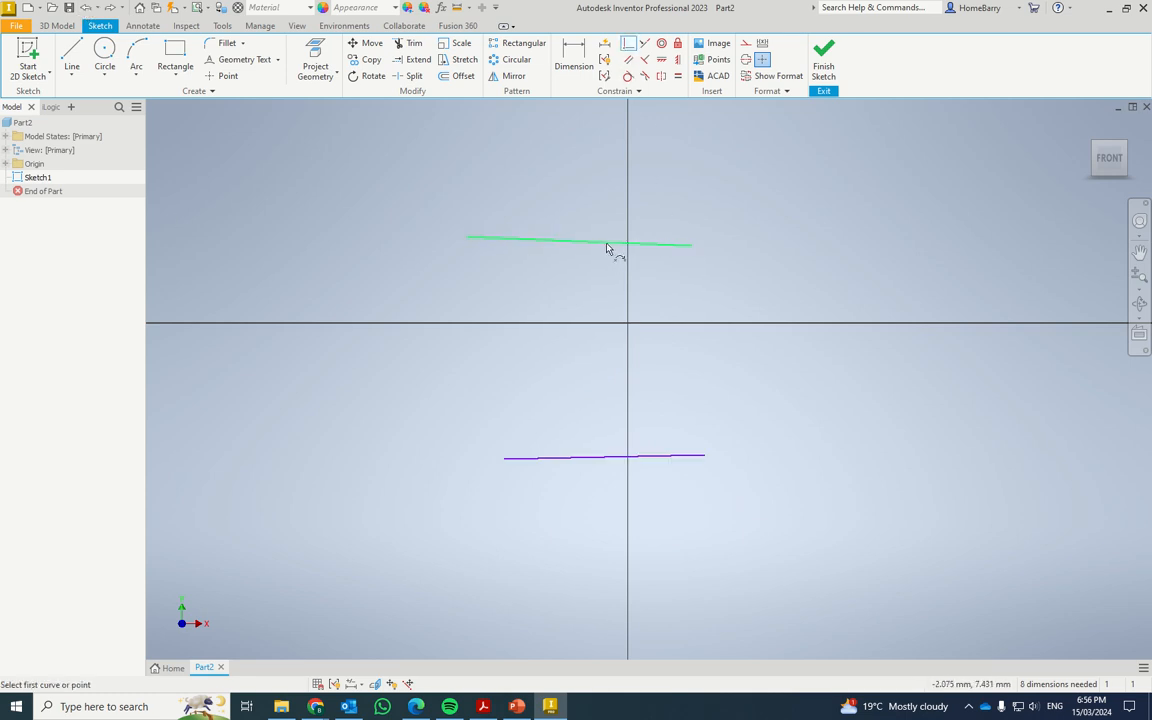
{"action": "left_click", "coordinate": [588, 244]}
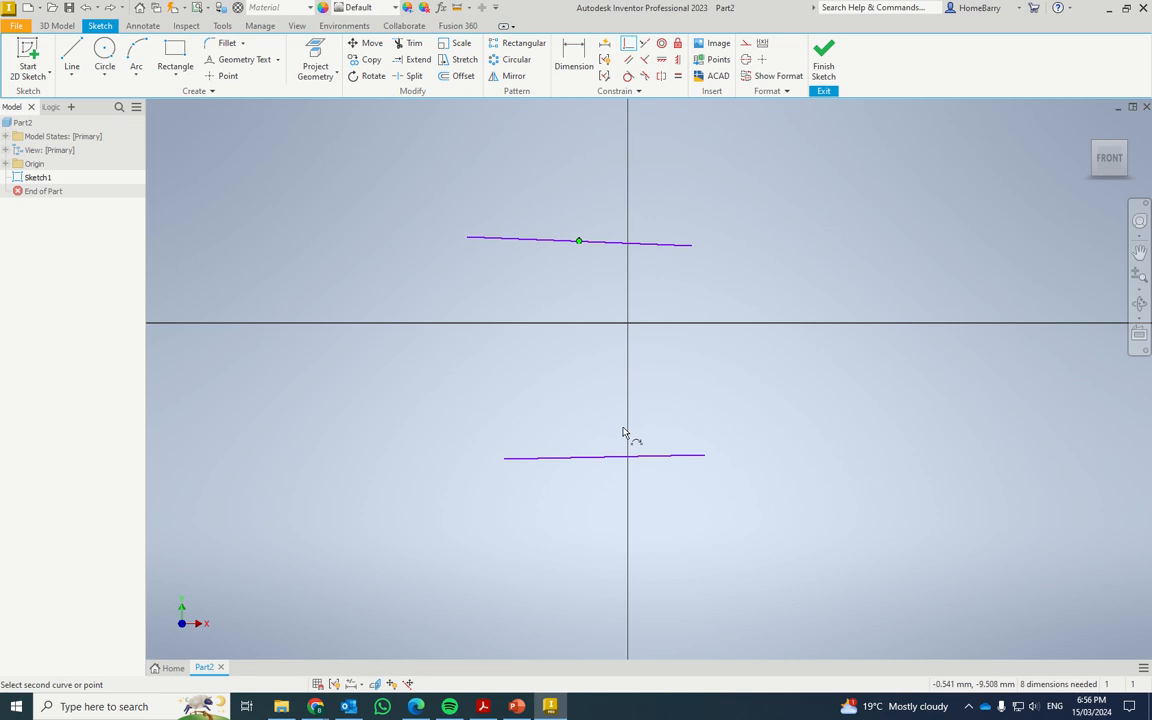
{"action": "left_click", "coordinate": [704, 458]}
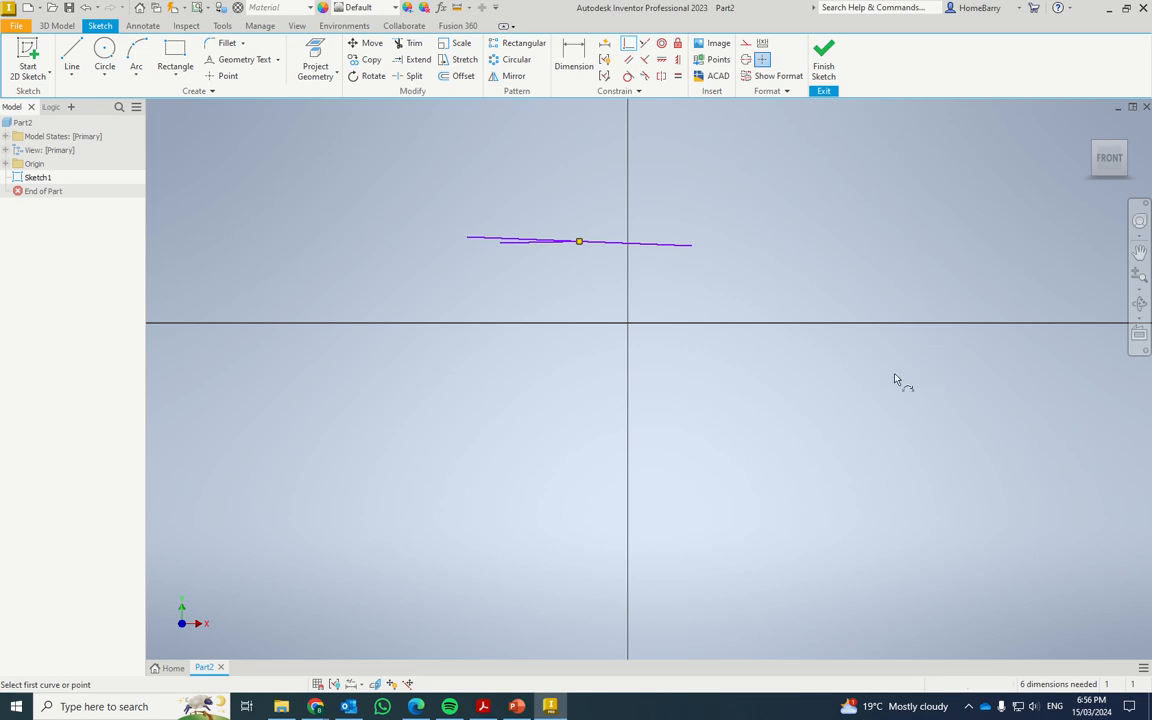
{"action": "key", "text": "Escape"}
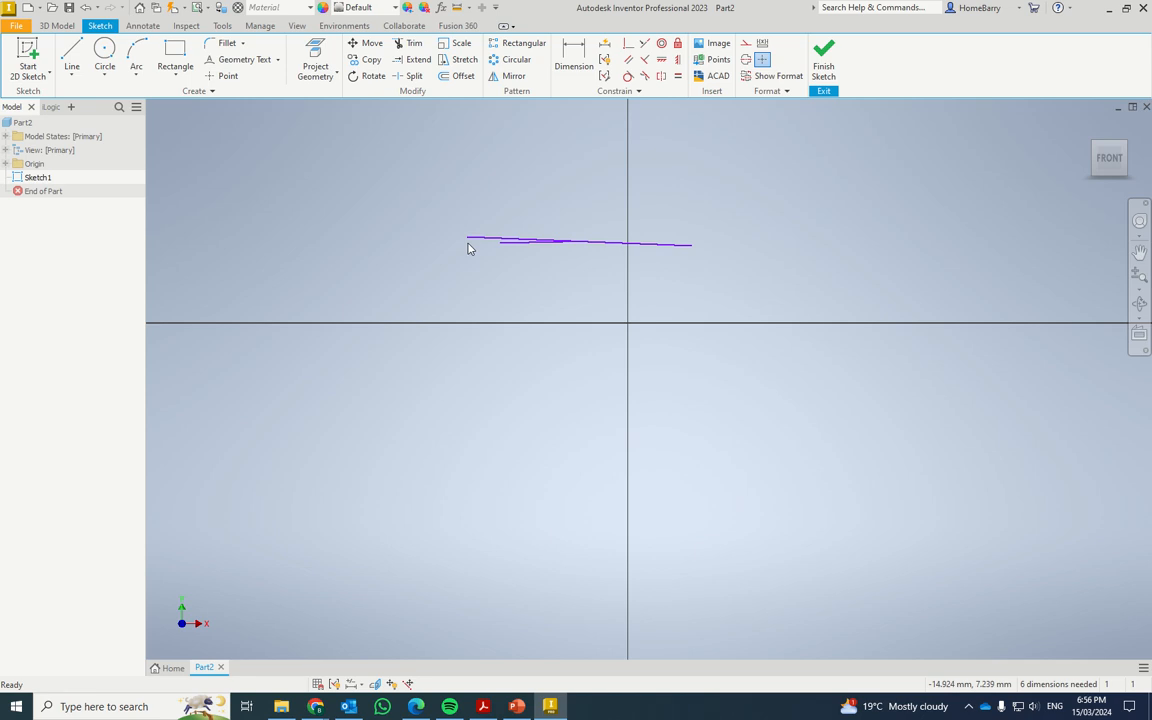
{"action": "mouse_move", "coordinate": [468, 240]}
{"action": "left_mouse_down"}
{"action": "mouse_move", "coordinate": [499, 172]}
{"action": "mouse_move", "coordinate": [528, 149]}
{"action": "left_mouse_up"}
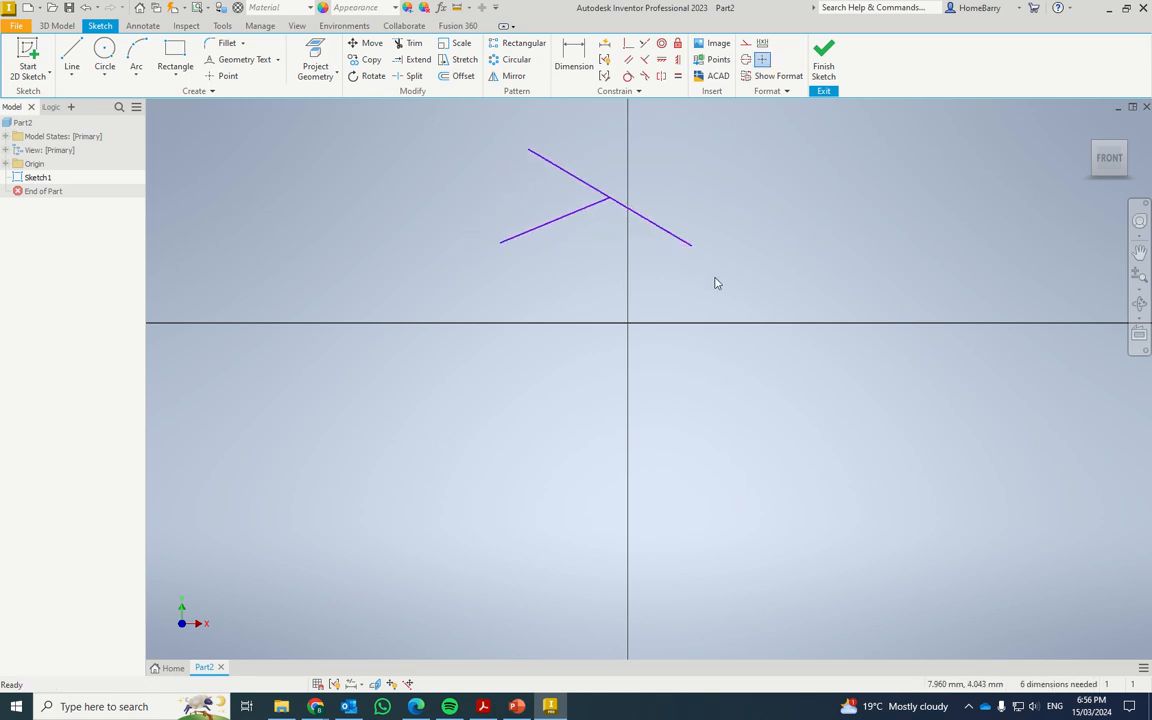
{"action": "mouse_move", "coordinate": [691, 250]}
{"action": "left_mouse_down"}
{"action": "mouse_move", "coordinate": [638, 296]}
{"action": "mouse_move", "coordinate": [661, 350]}
{"action": "mouse_move", "coordinate": [646, 374]}
{"action": "left_mouse_up"}
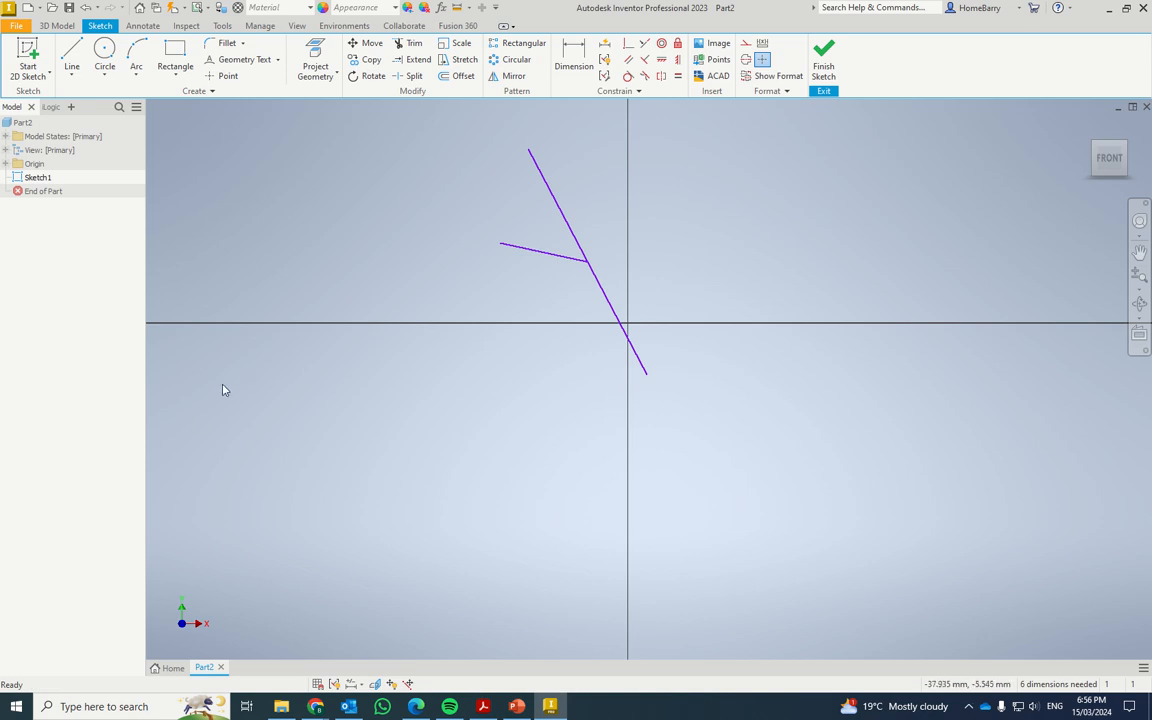
Constrain the long line coincident with the origin's Center Point, and move its upper end to below the horizontal axis.
{"action": "left_click", "coordinate": [627, 45]}
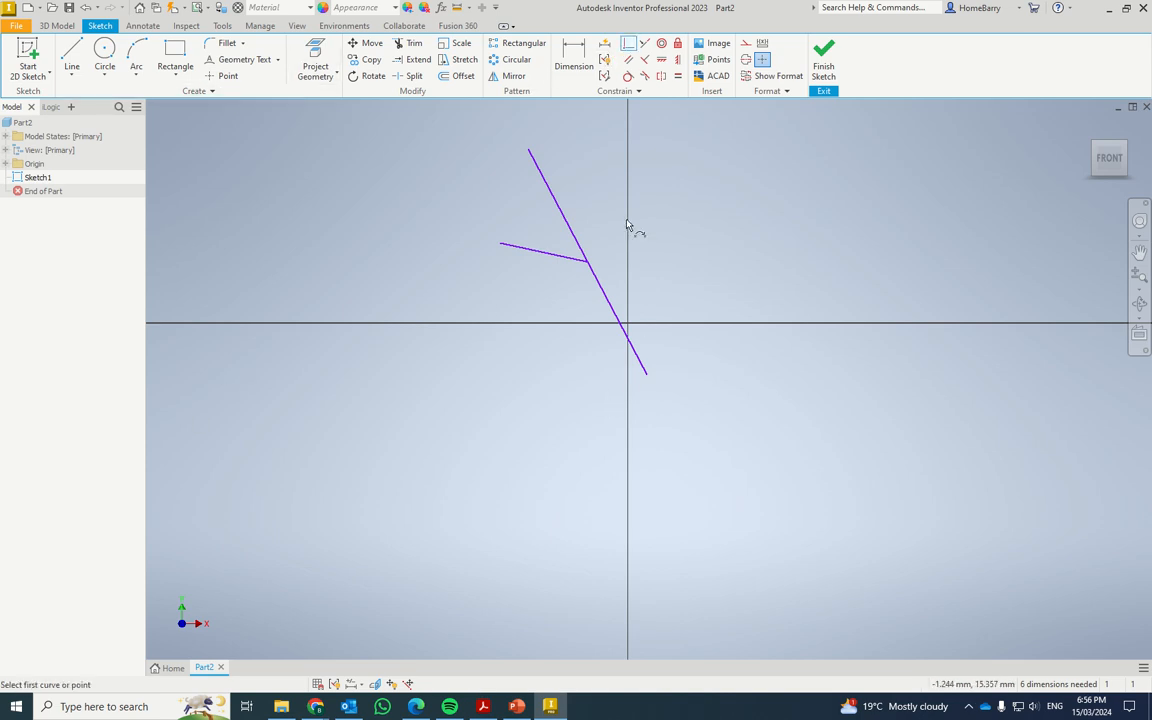
{"action": "left_click", "coordinate": [606, 301]}
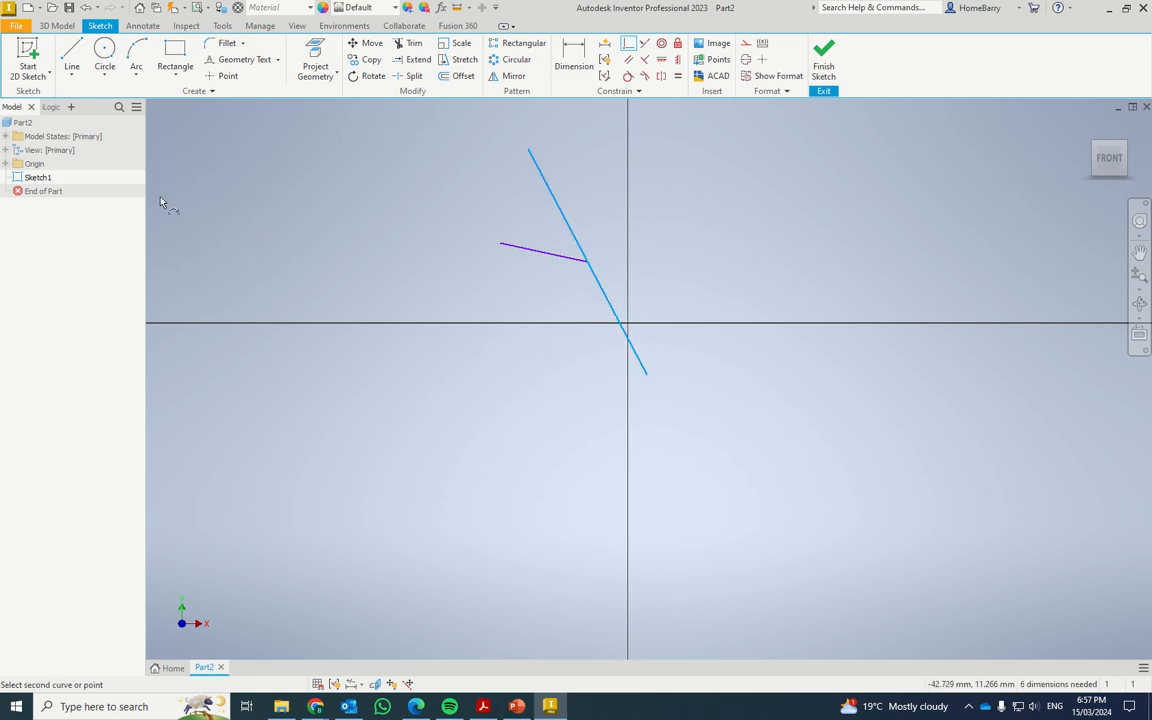
{"action": "left_click", "coordinate": [7, 164]}
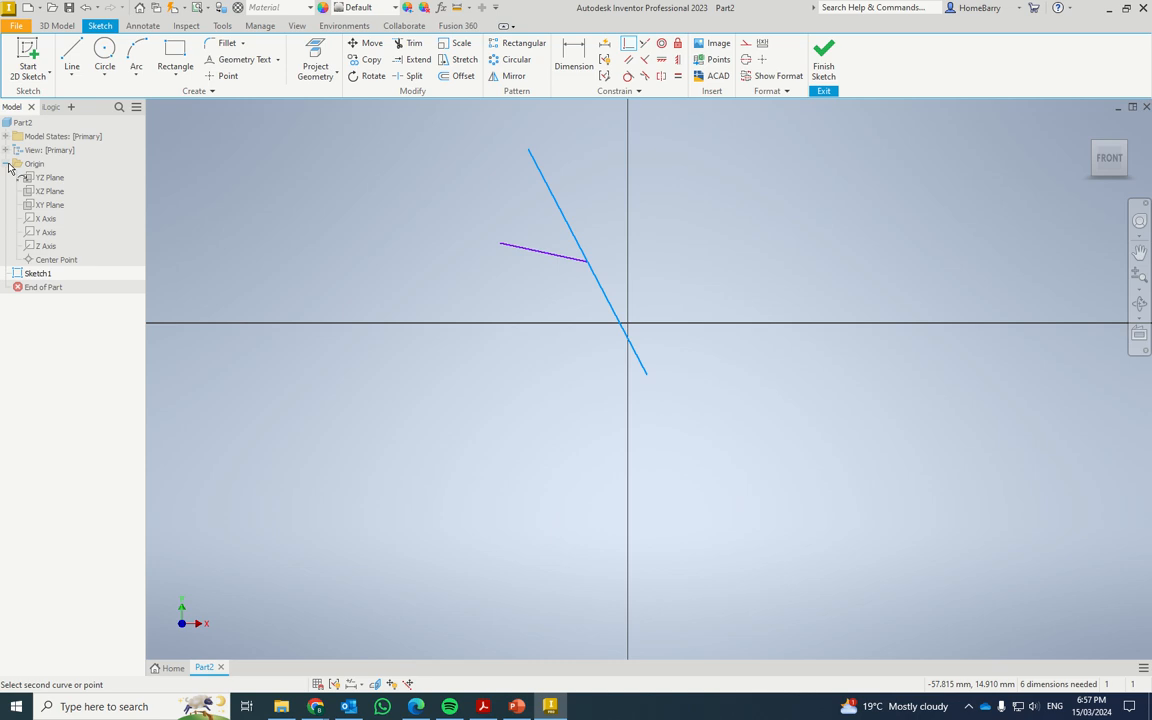
{"action": "left_click", "coordinate": [57, 260]}
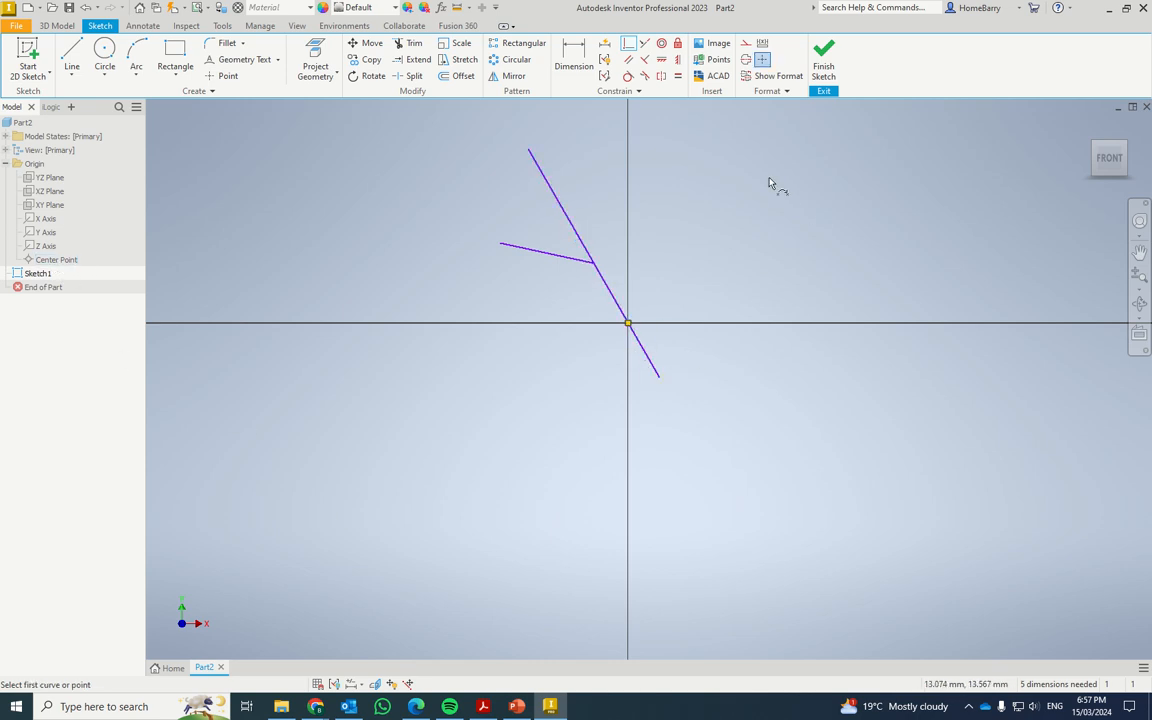
{"action": "key", "text": "Escape"}
{"action": "mouse_move", "coordinate": [529, 153]}
{"action": "left_mouse_down"}
{"action": "mouse_move", "coordinate": [500, 160]}
{"action": "mouse_move", "coordinate": [658, 141]}
{"action": "mouse_move", "coordinate": [770, 197]}
{"action": "mouse_move", "coordinate": [442, 170]}
{"action": "mouse_move", "coordinate": [290, 321]}
{"action": "mouse_move", "coordinate": [378, 393]}
{"action": "mouse_move", "coordinate": [473, 420]}
{"action": "mouse_move", "coordinate": [462, 489]}
{"action": "mouse_move", "coordinate": [489, 527]}
{"action": "mouse_move", "coordinate": [529, 535]}
{"action": "left_mouse_up"}
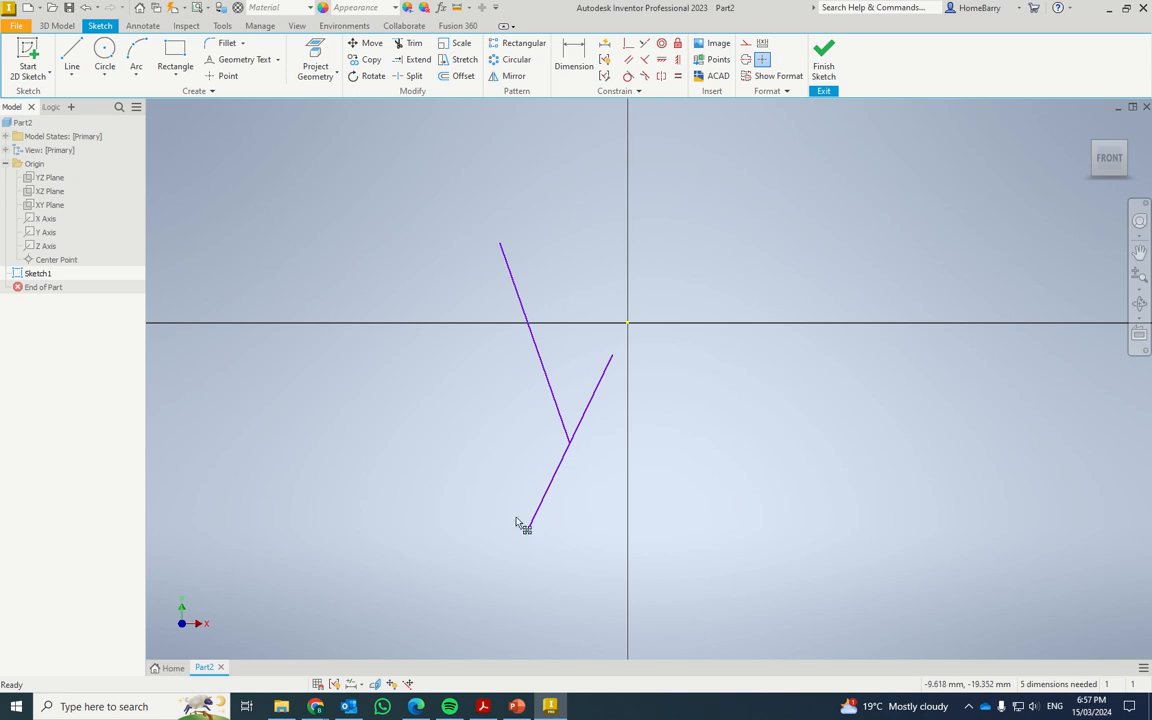
{"action": "left_click_drag", "start_coordinate": [516, 518], "coordinate": [481, 419]}
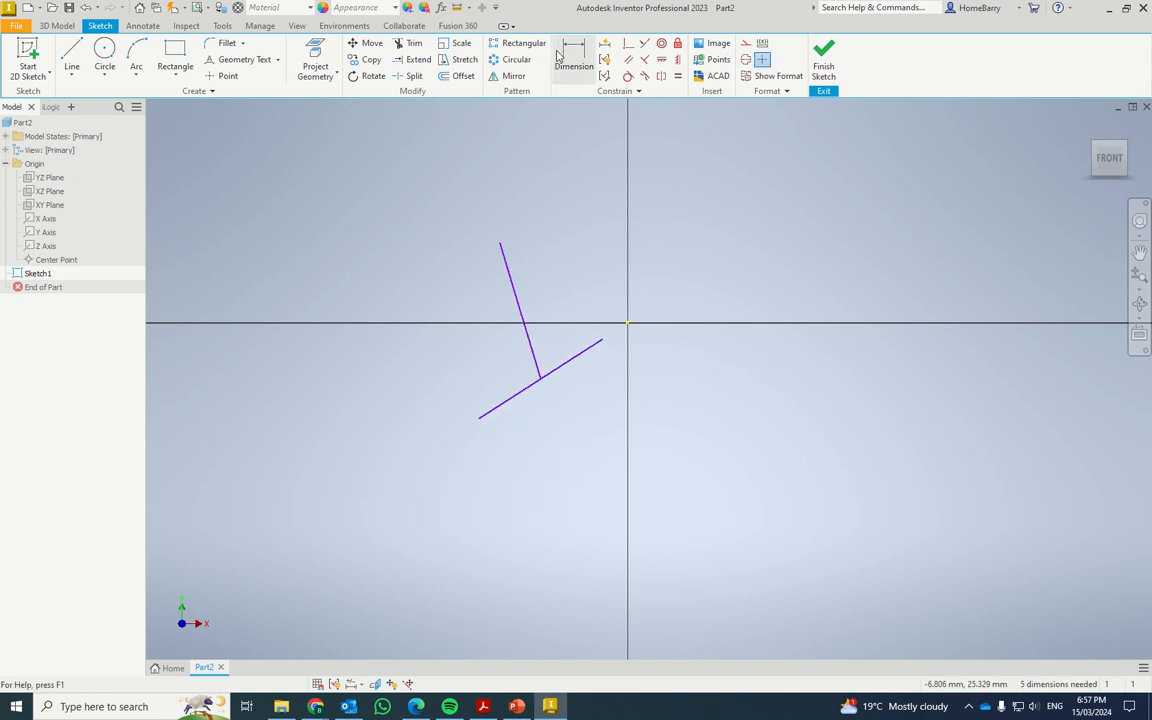
Make the long line's upper right endpoint coincident with the origin point, and move its free end further down and left.
{"action": "left_click", "coordinate": [628, 43]}
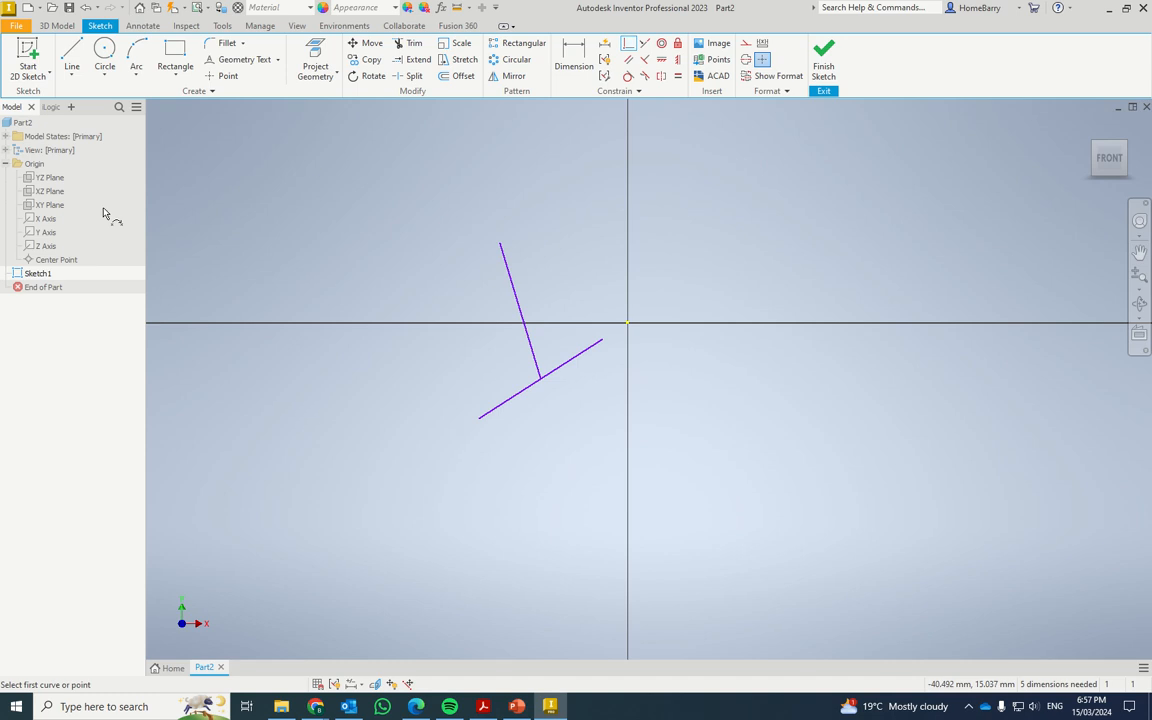
{"action": "left_click", "coordinate": [602, 342]}
{"action": "left_click", "coordinate": [627, 324]}
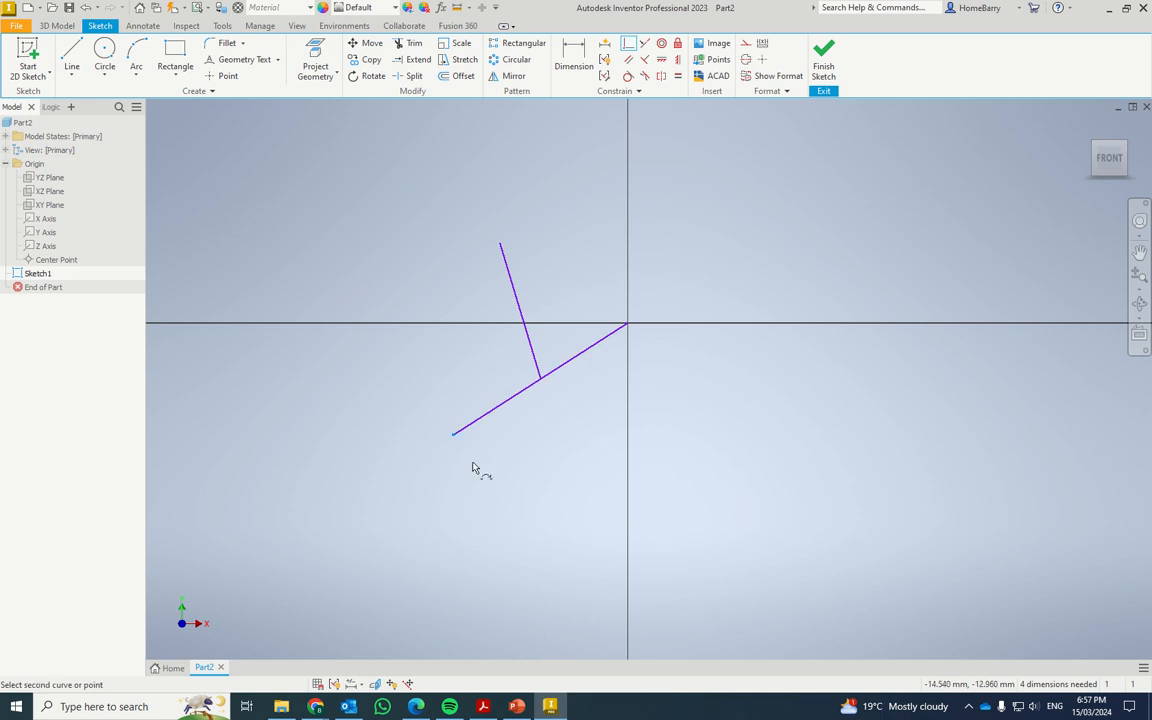
{"action": "key", "text": "Escape"}
{"action": "mouse_move", "coordinate": [456, 438]}
{"action": "left_mouse_down"}
{"action": "mouse_move", "coordinate": [445, 239]}
{"action": "mouse_move", "coordinate": [643, 172]}
{"action": "mouse_move", "coordinate": [836, 228]}
{"action": "mouse_move", "coordinate": [869, 298]}
{"action": "mouse_move", "coordinate": [843, 470]}
{"action": "mouse_move", "coordinate": [530, 596]}
{"action": "mouse_move", "coordinate": [405, 569]}
{"action": "left_mouse_up"}
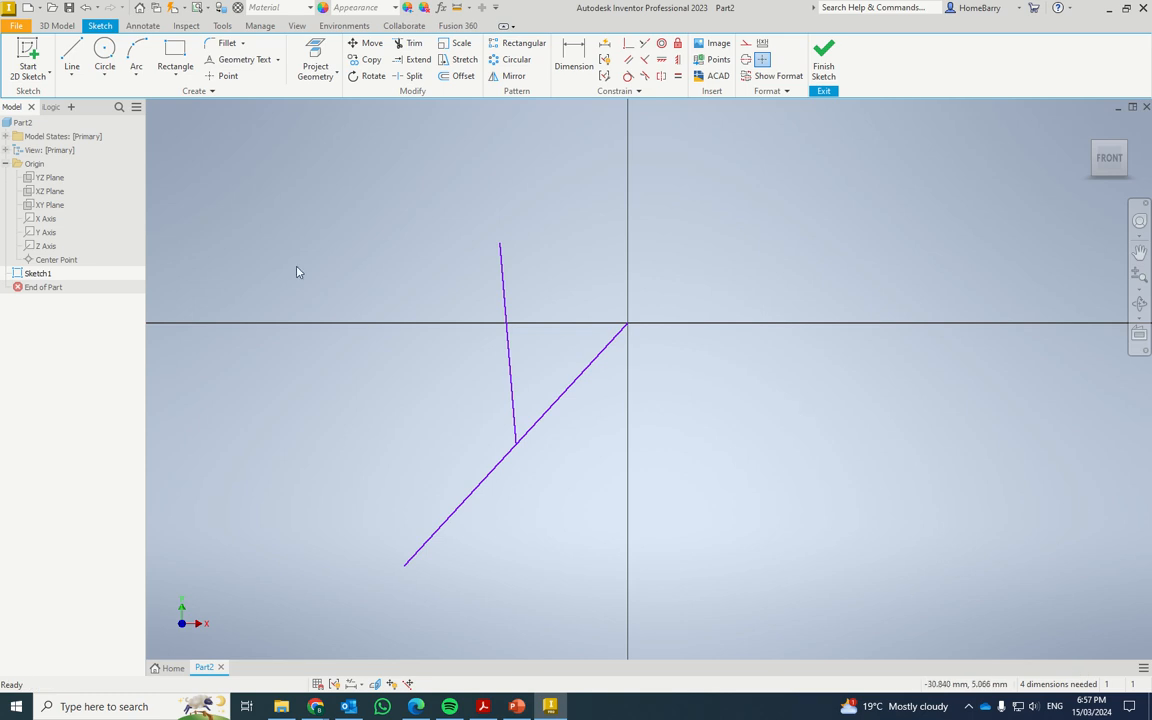
Delete both lines, and sketch a circle with its centre above and to the left of the origin.
{"action": "mouse_move", "coordinate": [281, 179]}
{"action": "left_mouse_down"}
{"action": "mouse_move", "coordinate": [700, 584]}
{"action": "mouse_move", "coordinate": [770, 613]}
{"action": "left_mouse_up"}
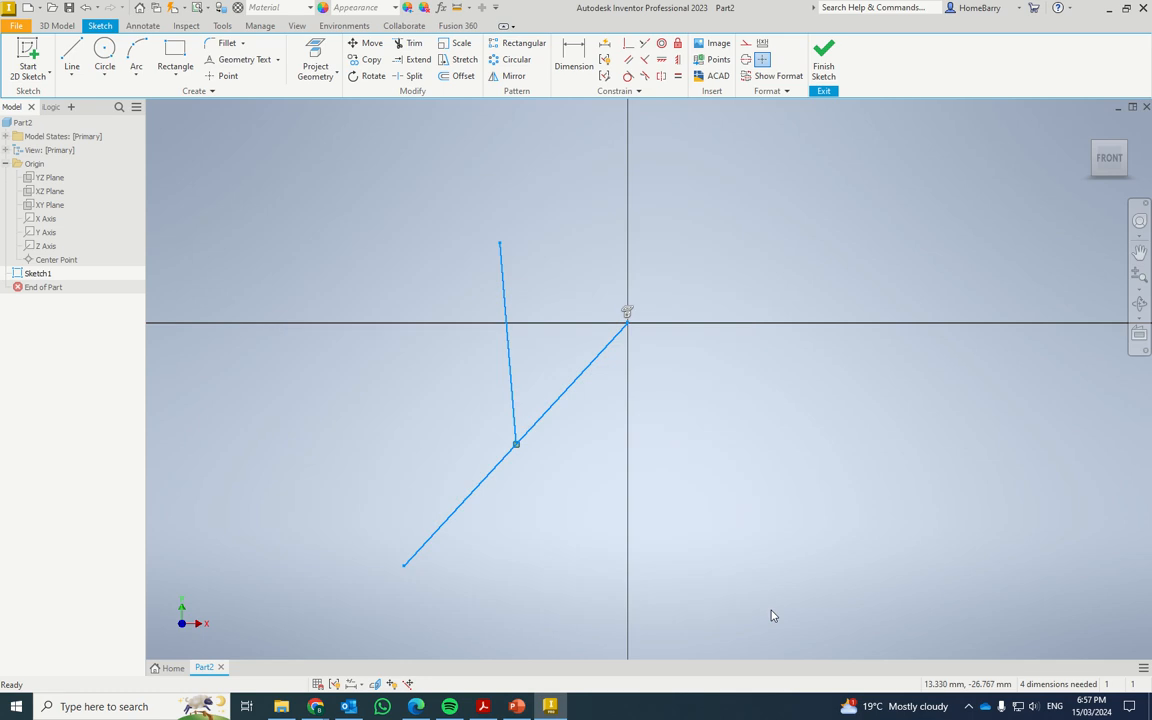
{"action": "key", "text": "Delete"}
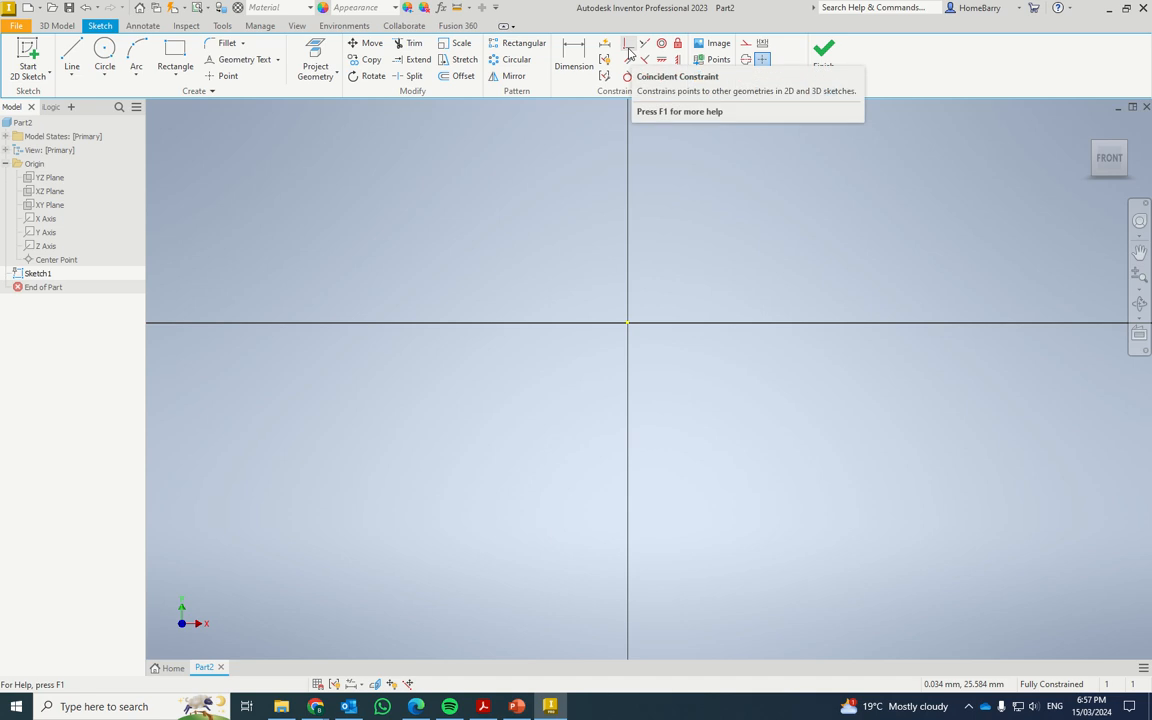
{"action": "left_click", "coordinate": [104, 55]}
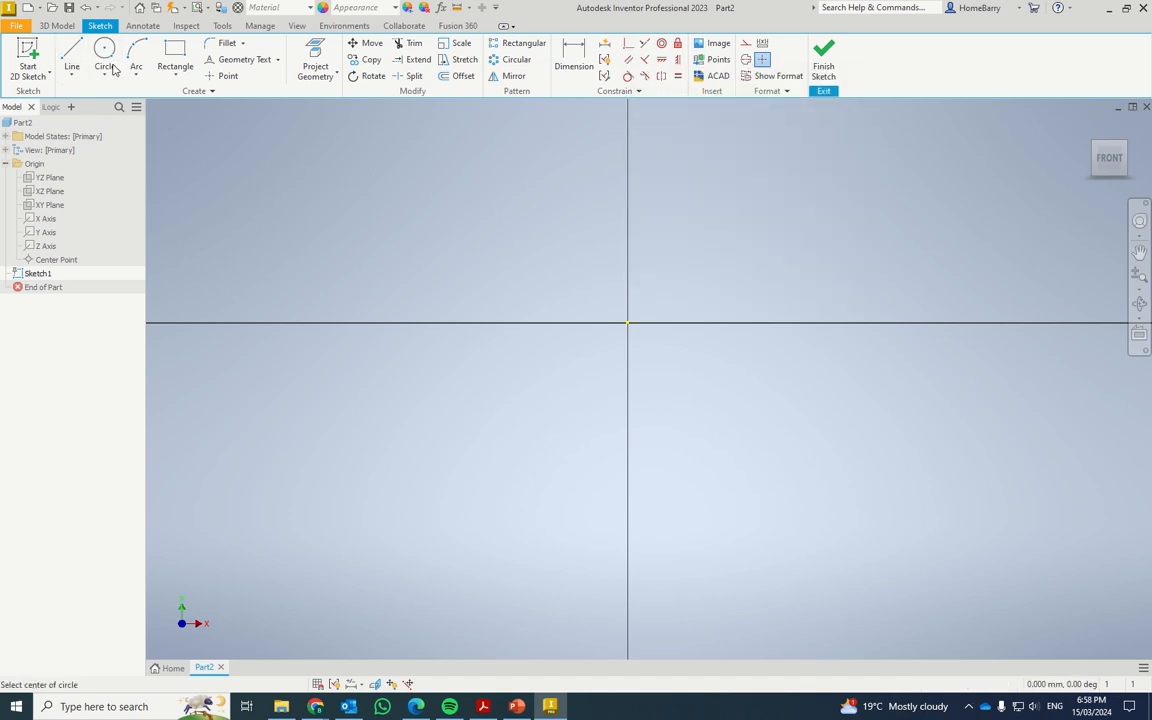
{"action": "left_click", "coordinate": [496, 259]}
{"action": "left_click", "coordinate": [540, 331]}
Sketch a single line to the lower right of the origin, sloping down to end near X 15 mm, Y -16 mm.
{"action": "left_click", "coordinate": [71, 55]}
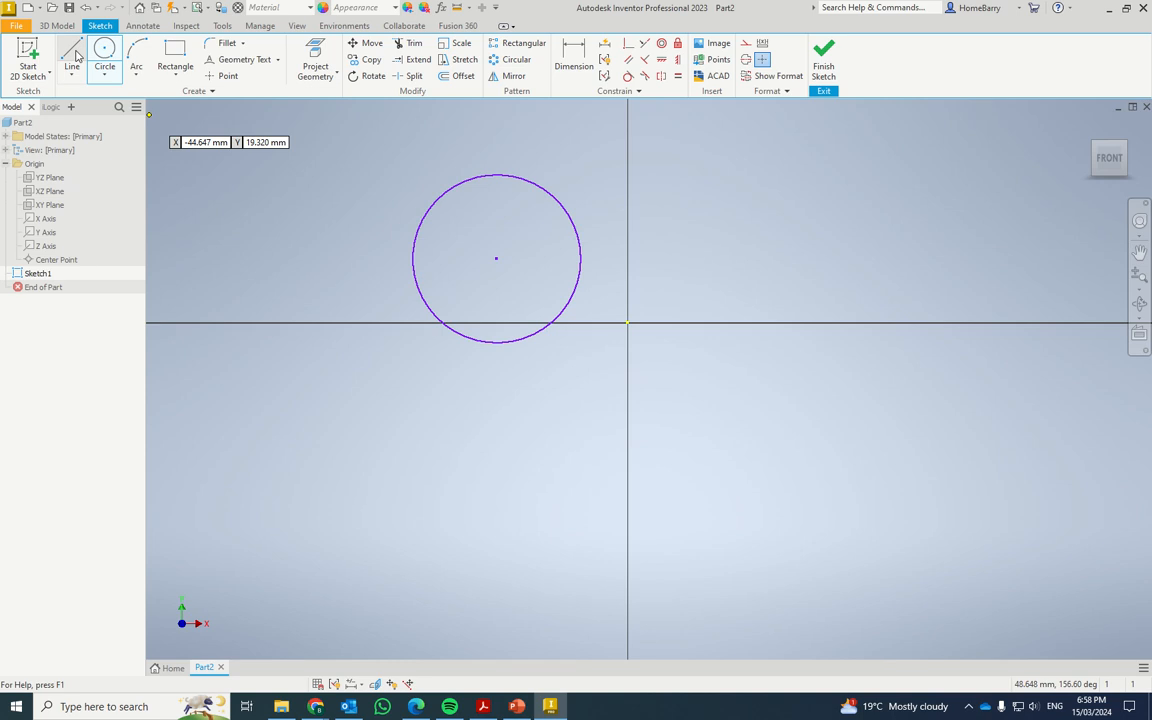
{"action": "left_click", "coordinate": [691, 386]}
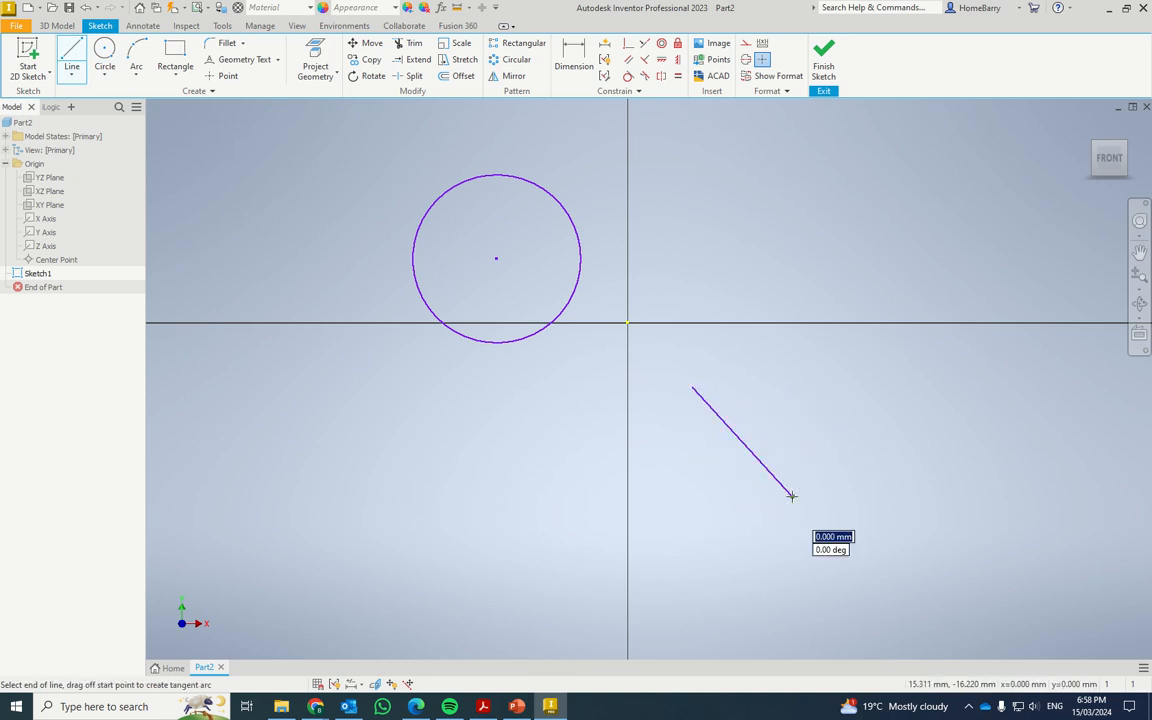
{"action": "left_click", "coordinate": [791, 495]}
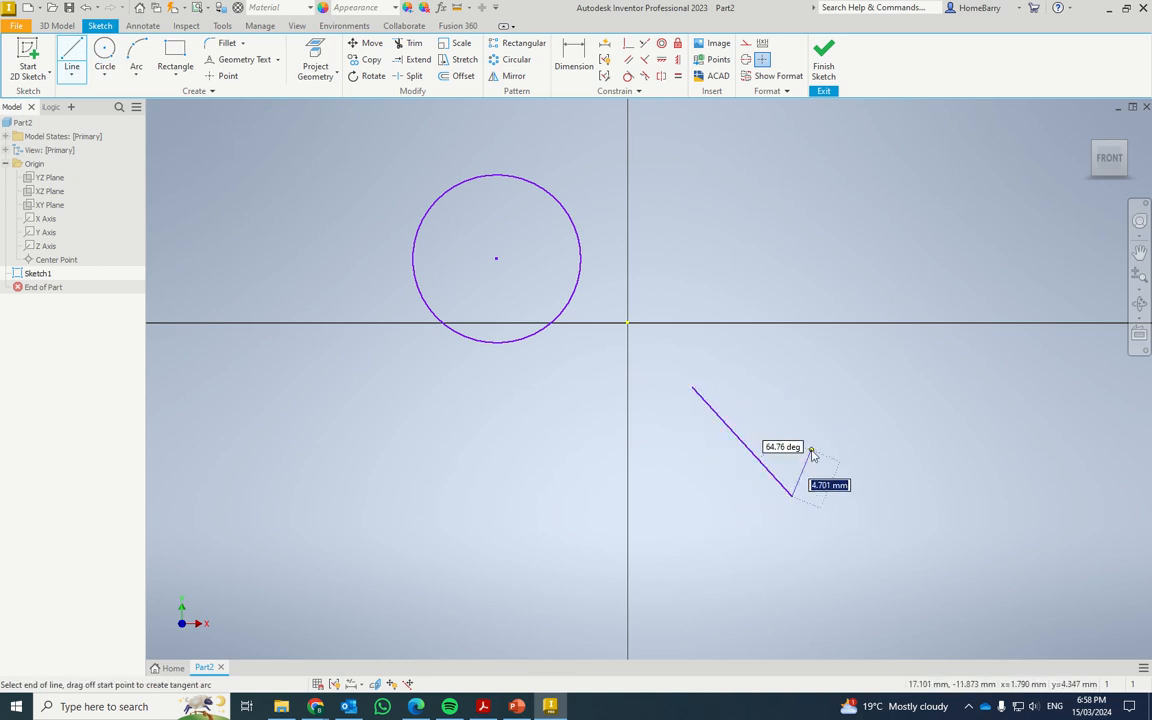
{"action": "key", "text": "Escape"}
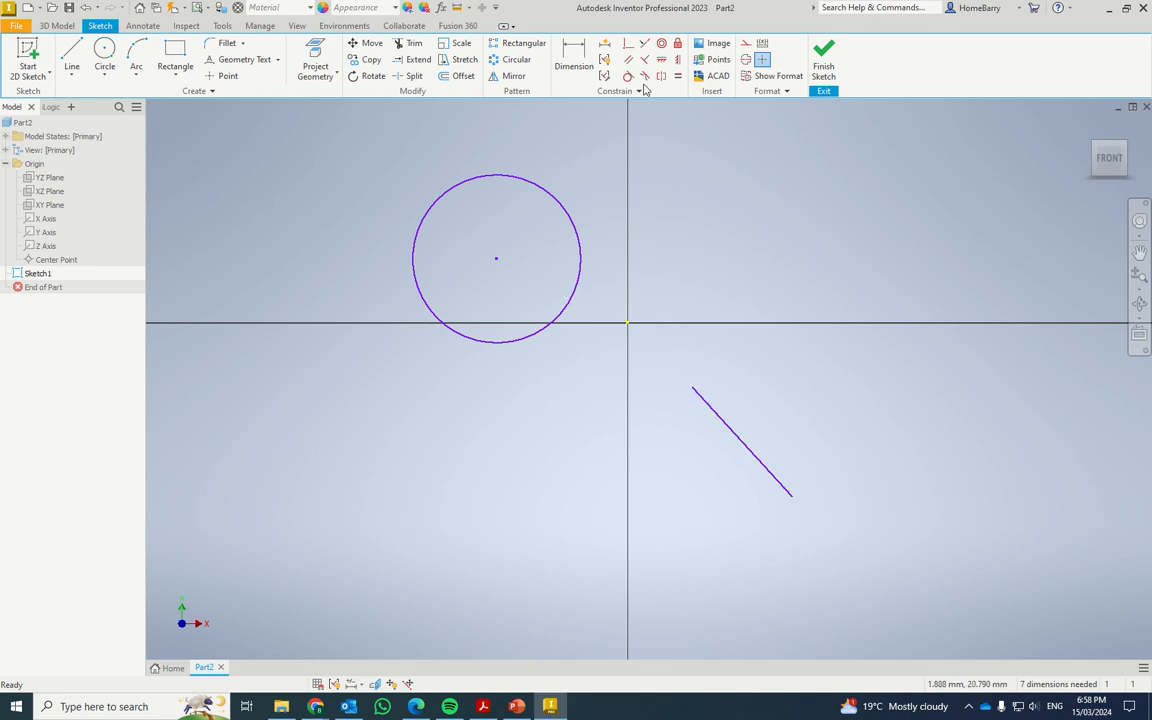
Make the line's upper left endpoint coincident with the circle's circumference, and move the line to the upper right of the origin.
{"action": "left_click", "coordinate": [628, 43]}
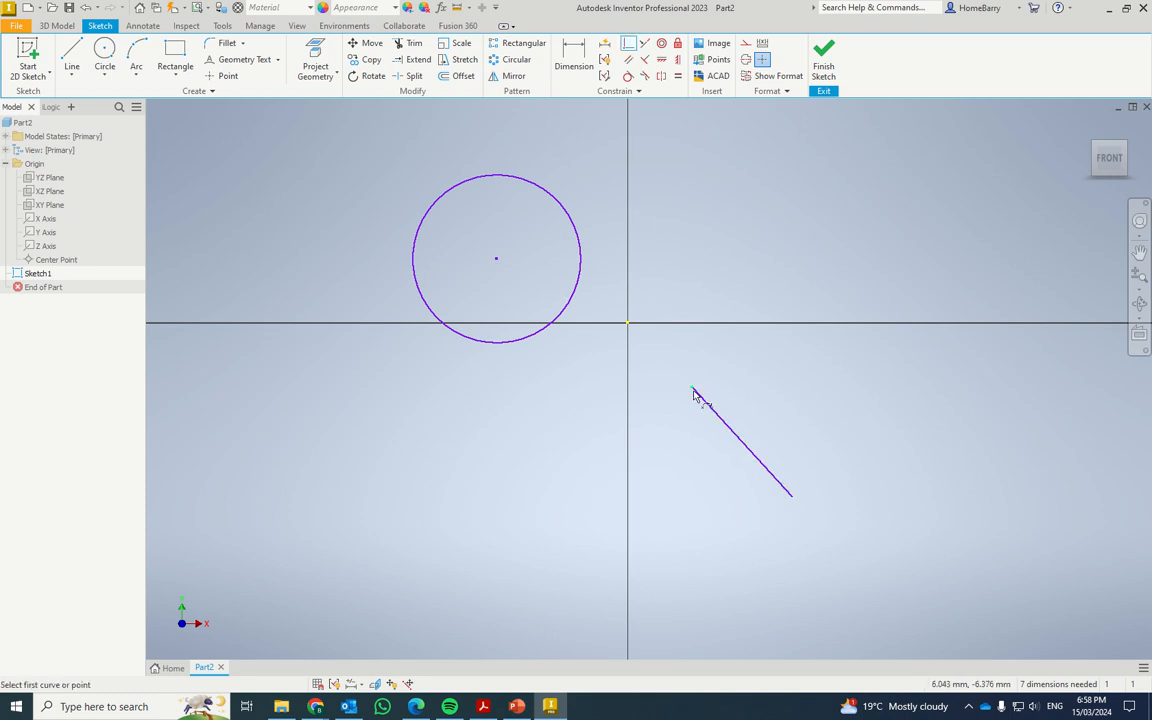
{"action": "left_click", "coordinate": [692, 391]}
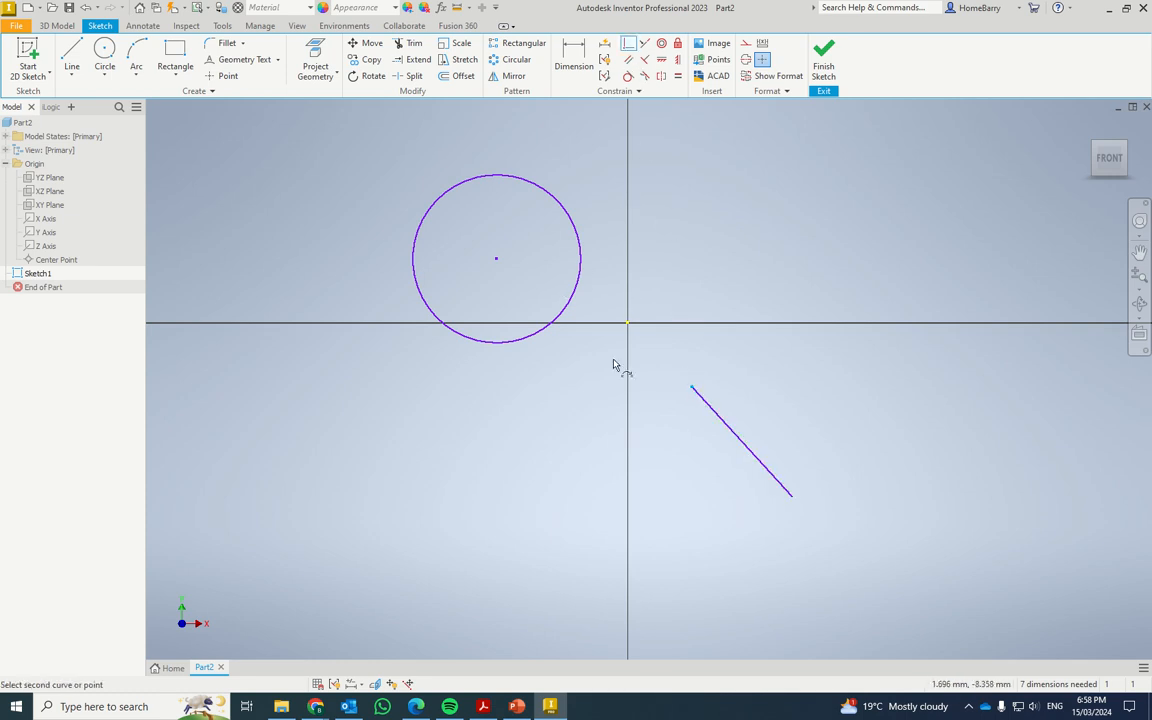
{"action": "left_click", "coordinate": [578, 301]}
{"action": "key", "text": "Escape"}
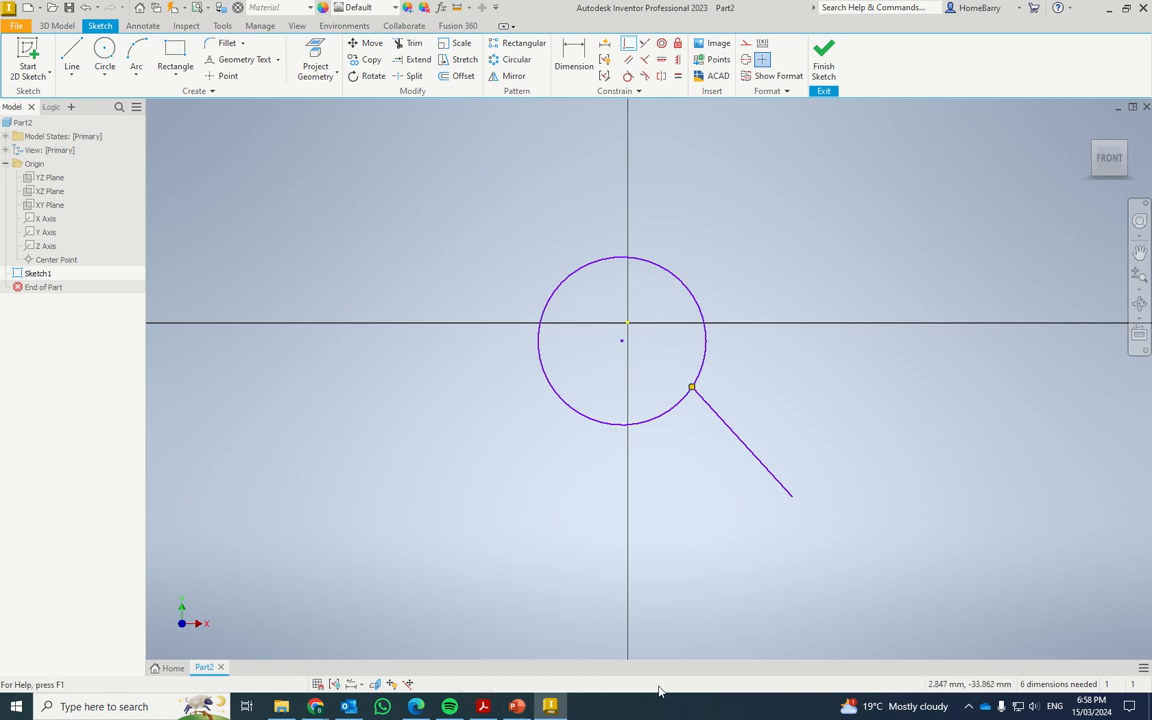
{"action": "left_click_drag", "start_coordinate": [707, 405], "coordinate": [613, 470]}
{"action": "left_click_drag", "start_coordinate": [631, 462], "coordinate": [836, 330]}
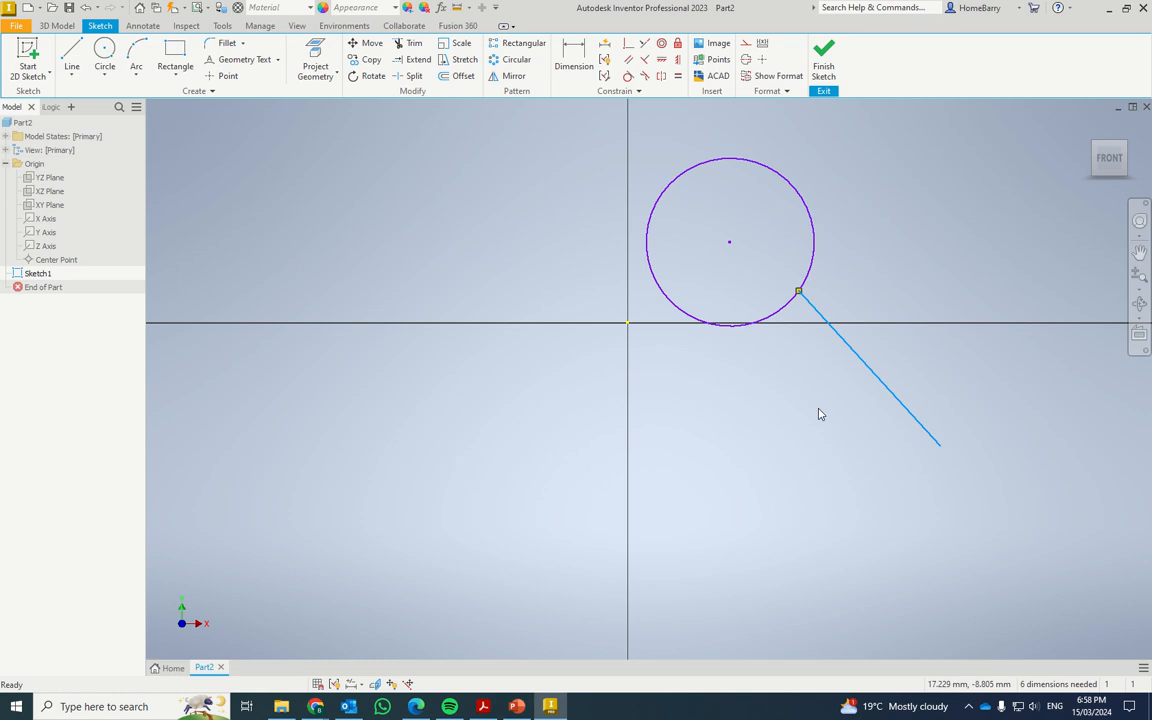
Make the line's midpoint coincident with the circle's centre point.
{"action": "left_click", "coordinate": [628, 44]}
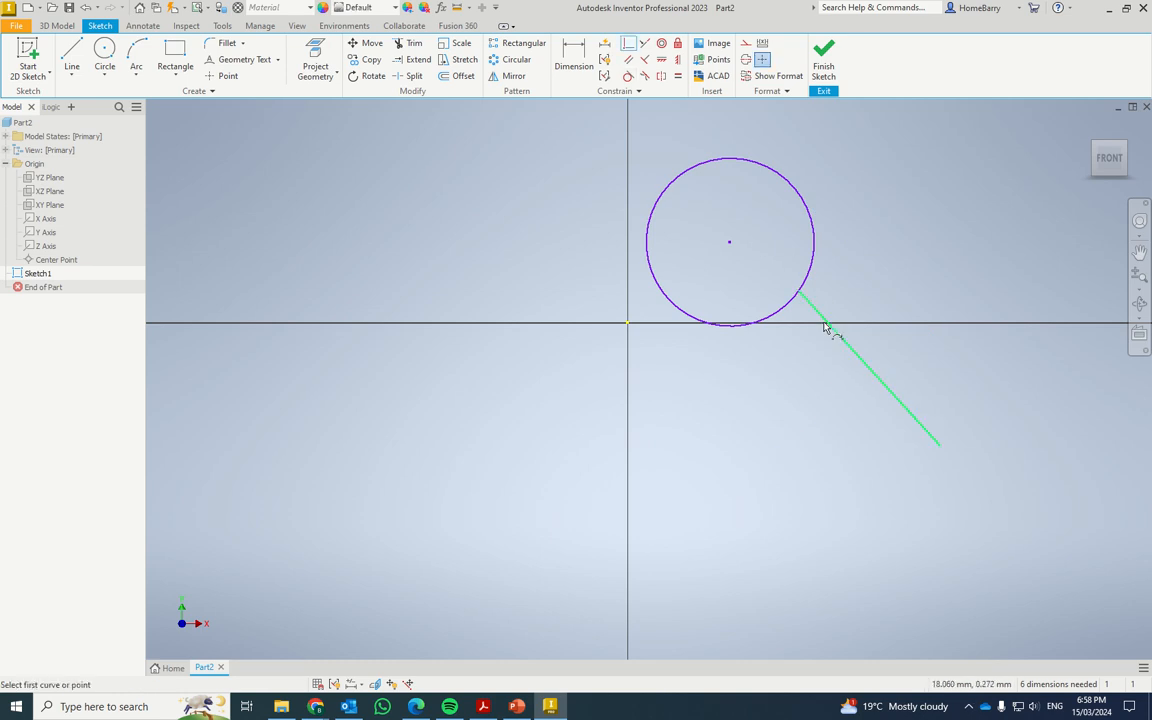
{"action": "left_click", "coordinate": [868, 369]}
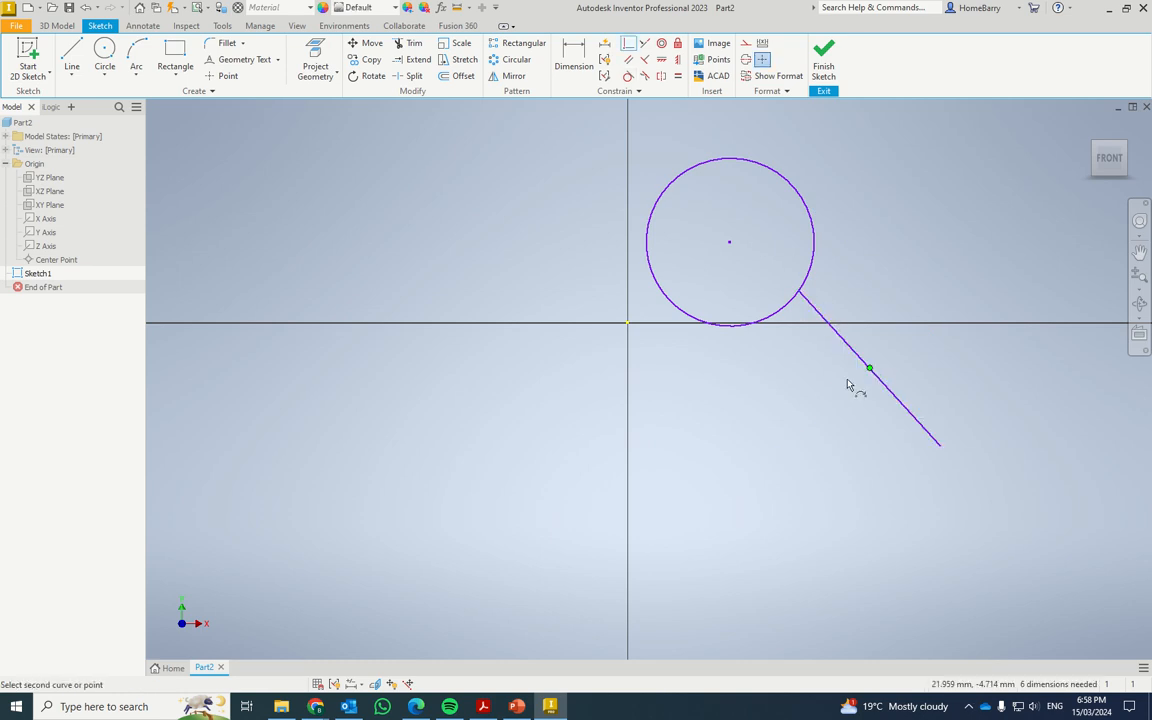
{"action": "left_click", "coordinate": [730, 243]}
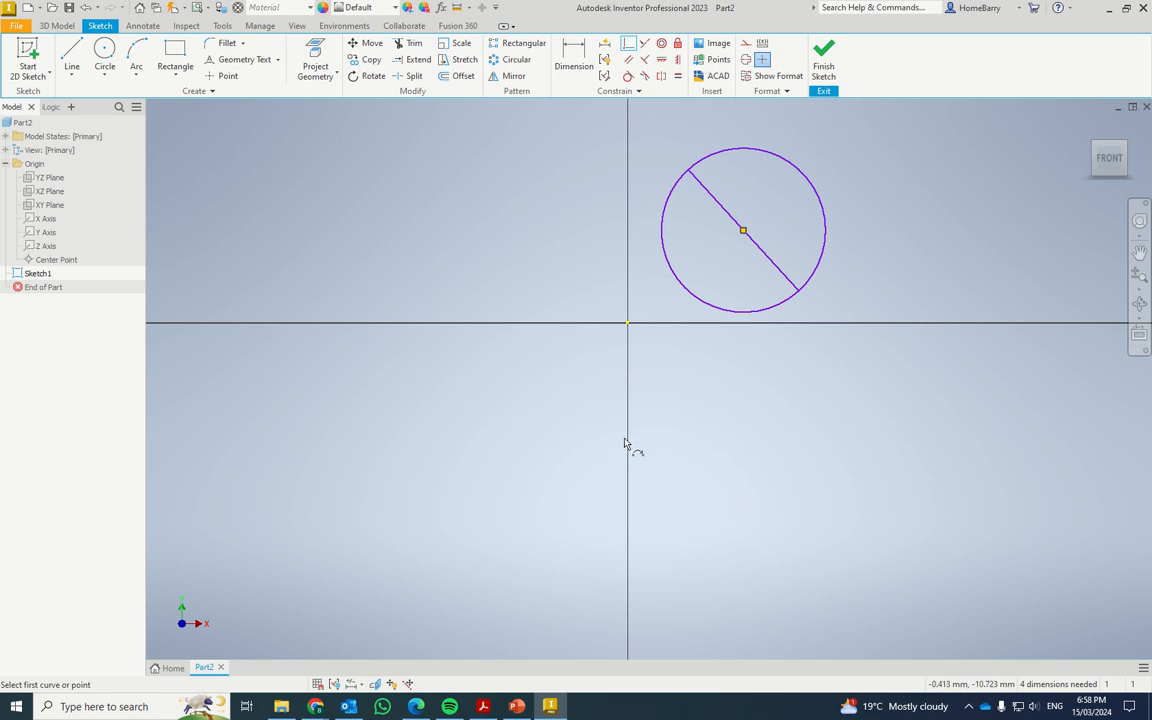
{"action": "key", "text": "Escape"}
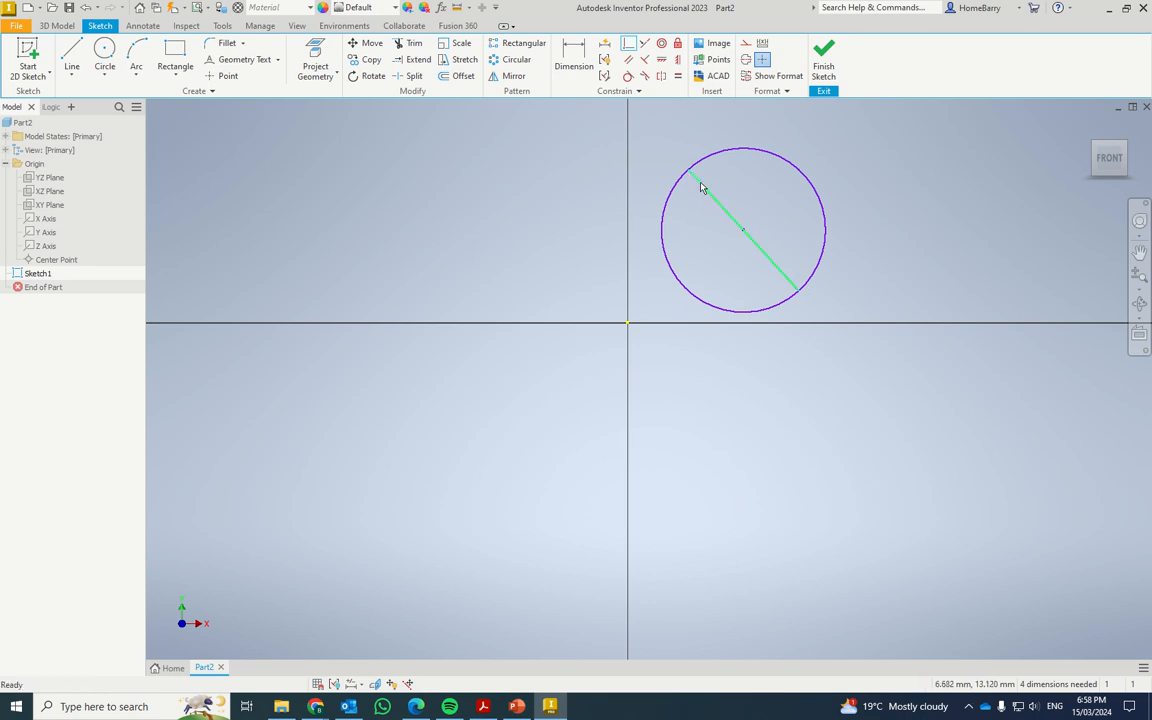
Move the line's two endpoints in turn to resize and shift the circle, leaving the line sloping steeply up to the right.
{"action": "left_click_drag", "start_coordinate": [702, 186], "coordinate": [388, 290]}
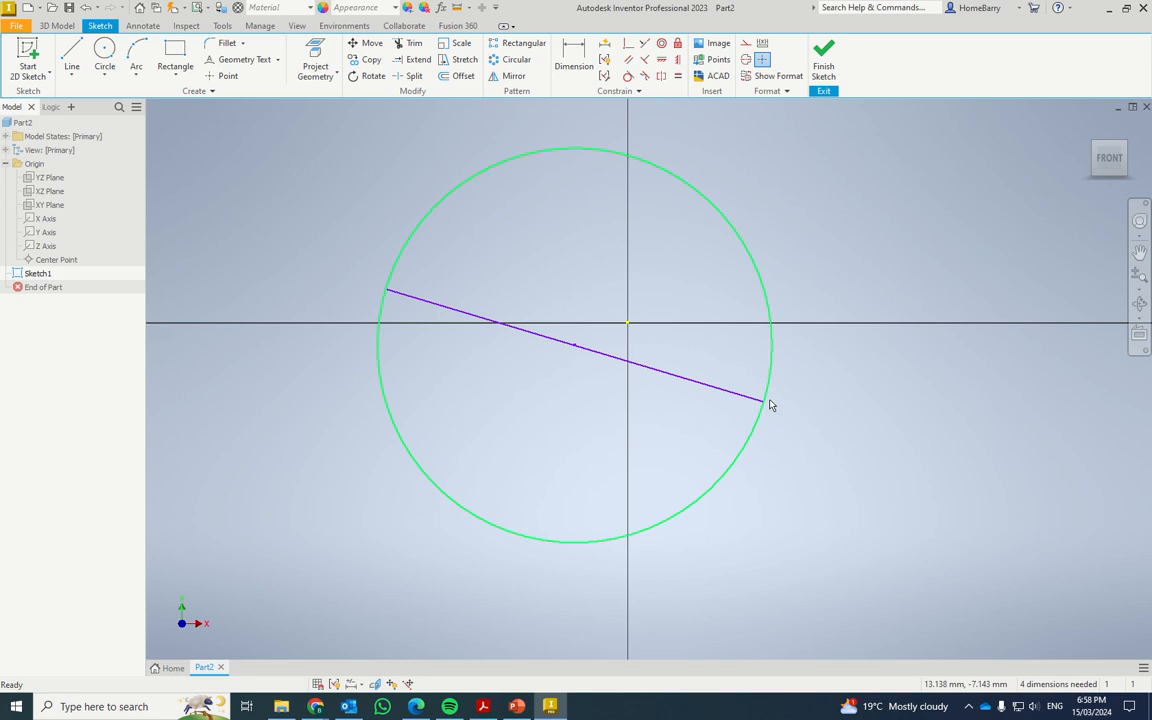
{"action": "left_click_drag", "start_coordinate": [763, 406], "coordinate": [661, 289]}
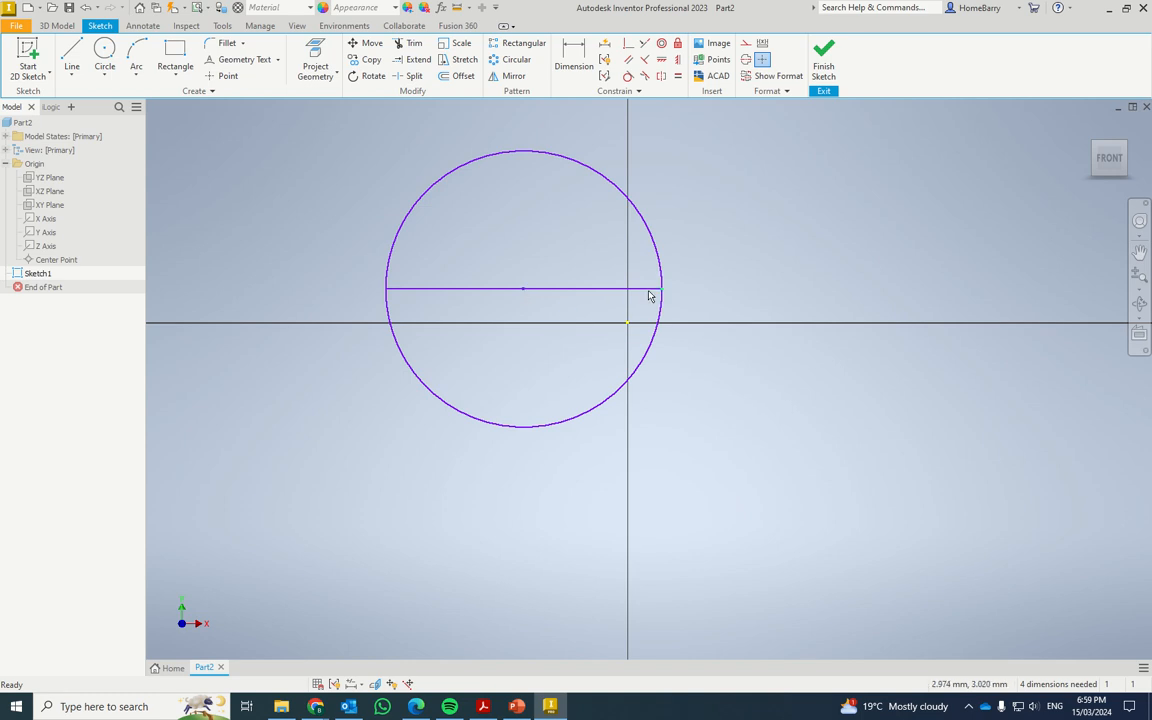
{"action": "left_click_drag", "start_coordinate": [661, 289], "coordinate": [615, 191]}
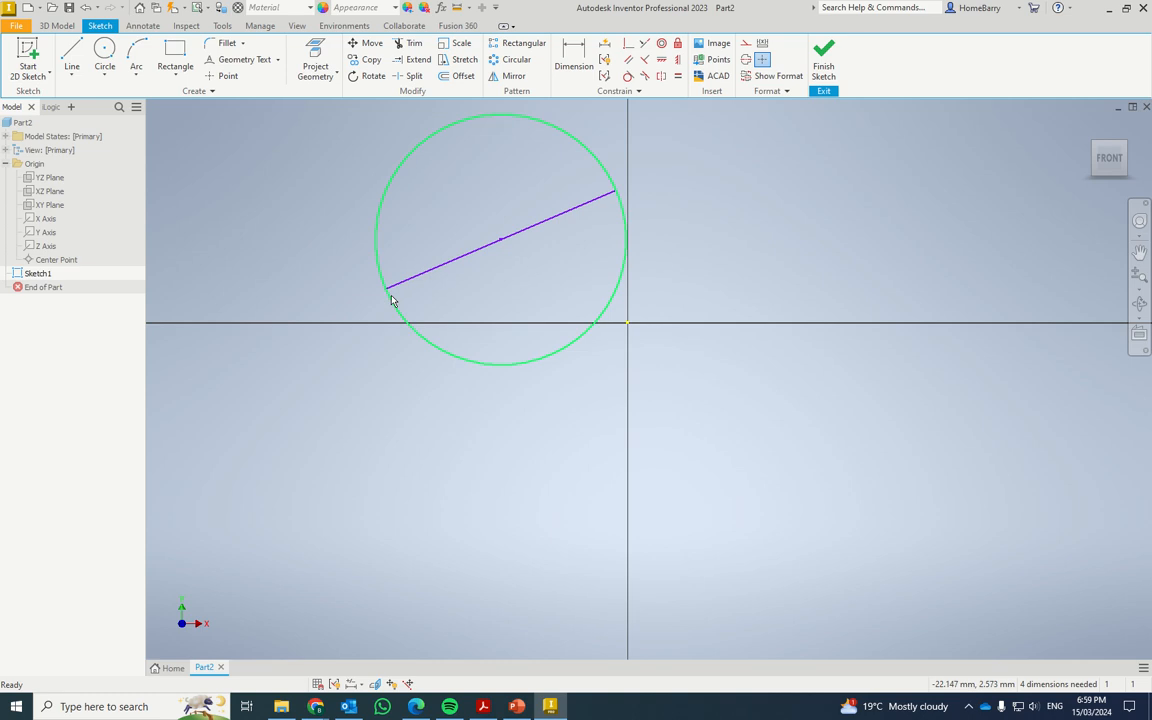
{"action": "left_click_drag", "start_coordinate": [387, 290], "coordinate": [447, 484]}
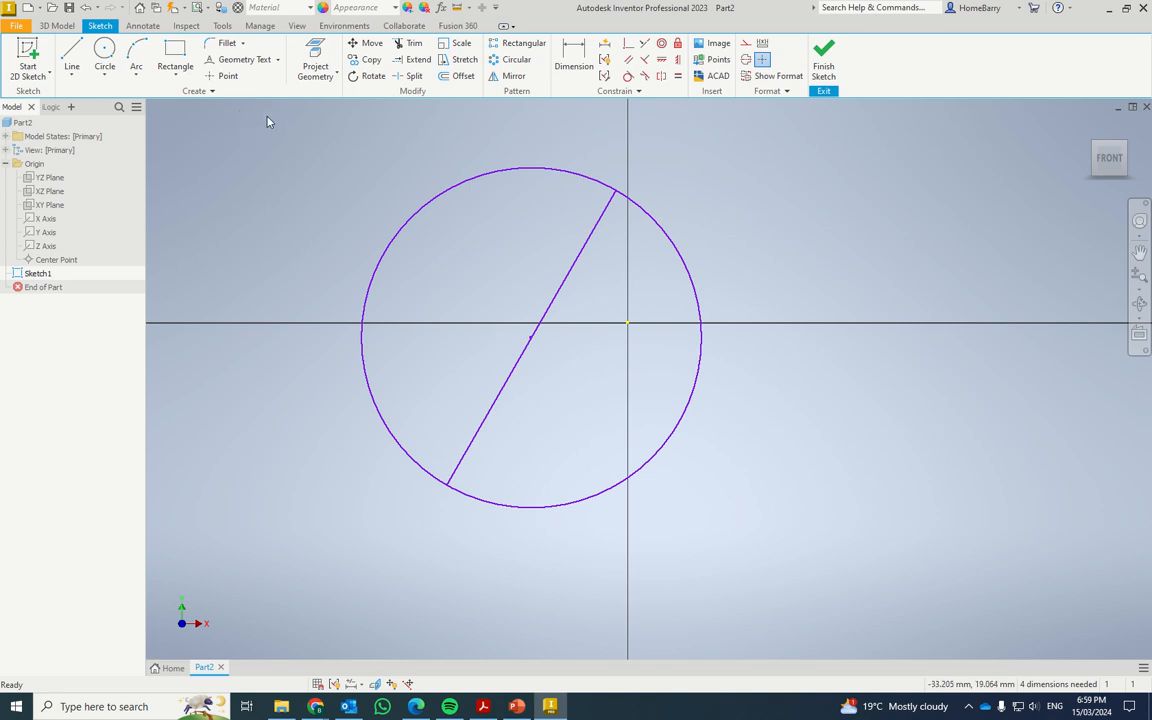
Delete the circle and its line, and sketch a short line above and left of the origin, rising gently to the right.
{"action": "left_click_drag", "start_coordinate": [267, 121], "coordinate": [789, 540]}
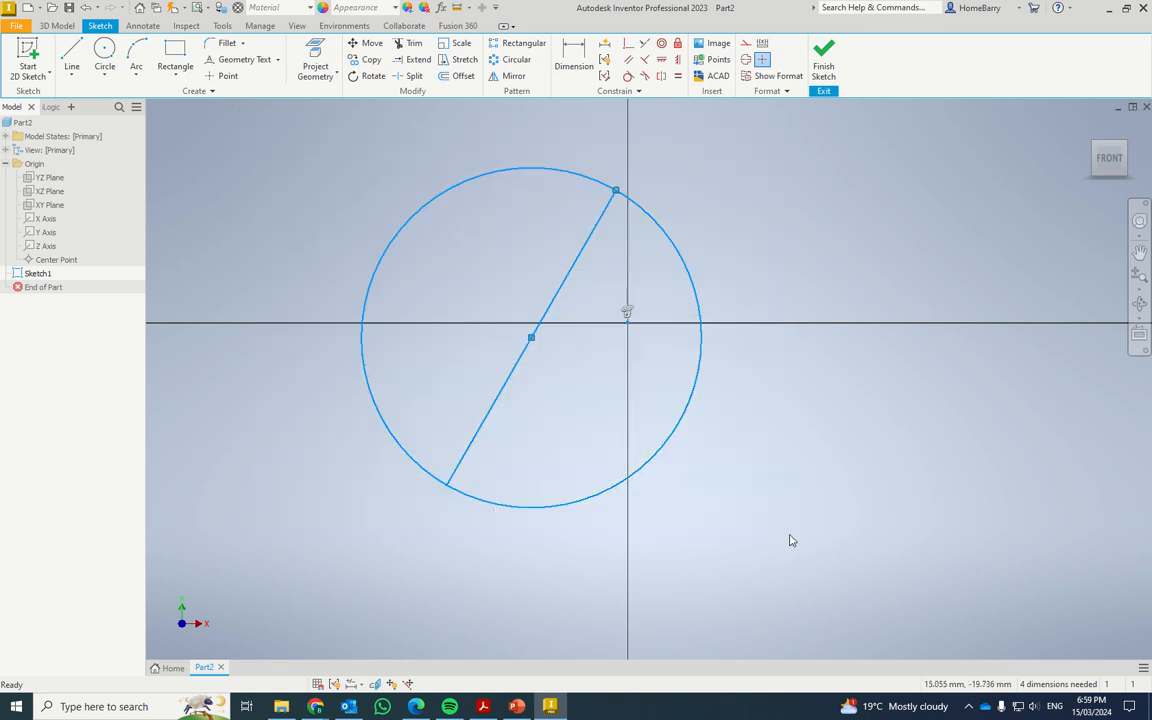
{"action": "key", "text": "Delete"}
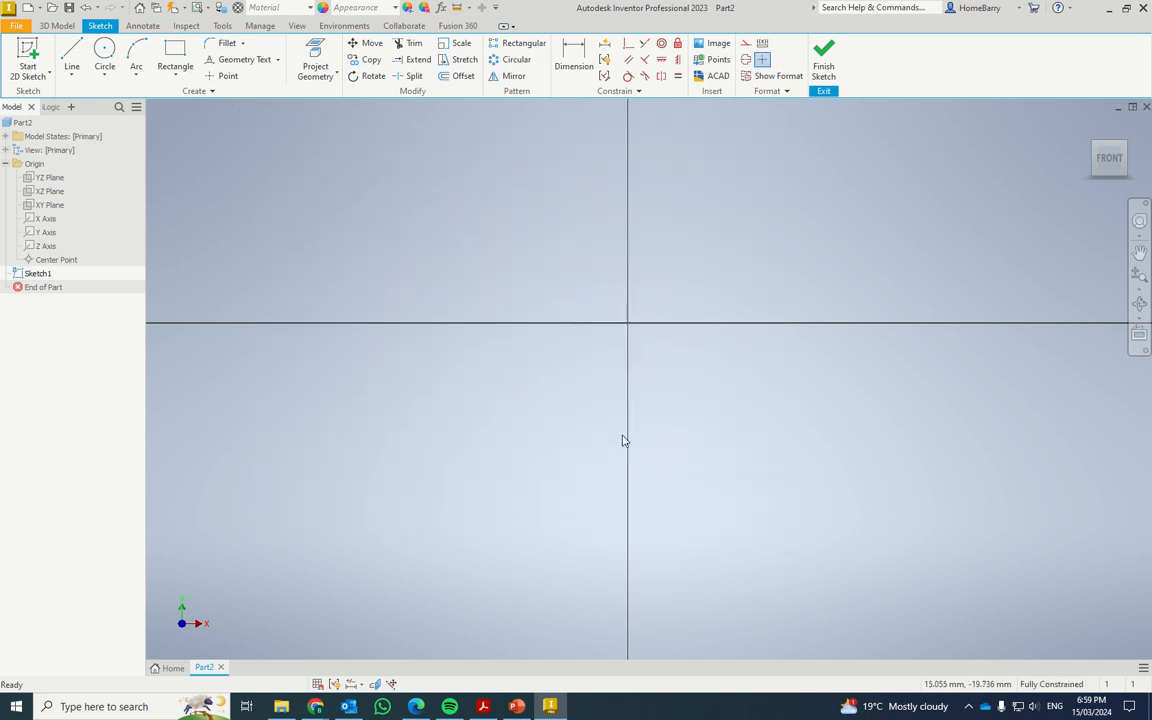
{"action": "left_click", "coordinate": [72, 58]}
{"action": "left_click", "coordinate": [415, 243]}
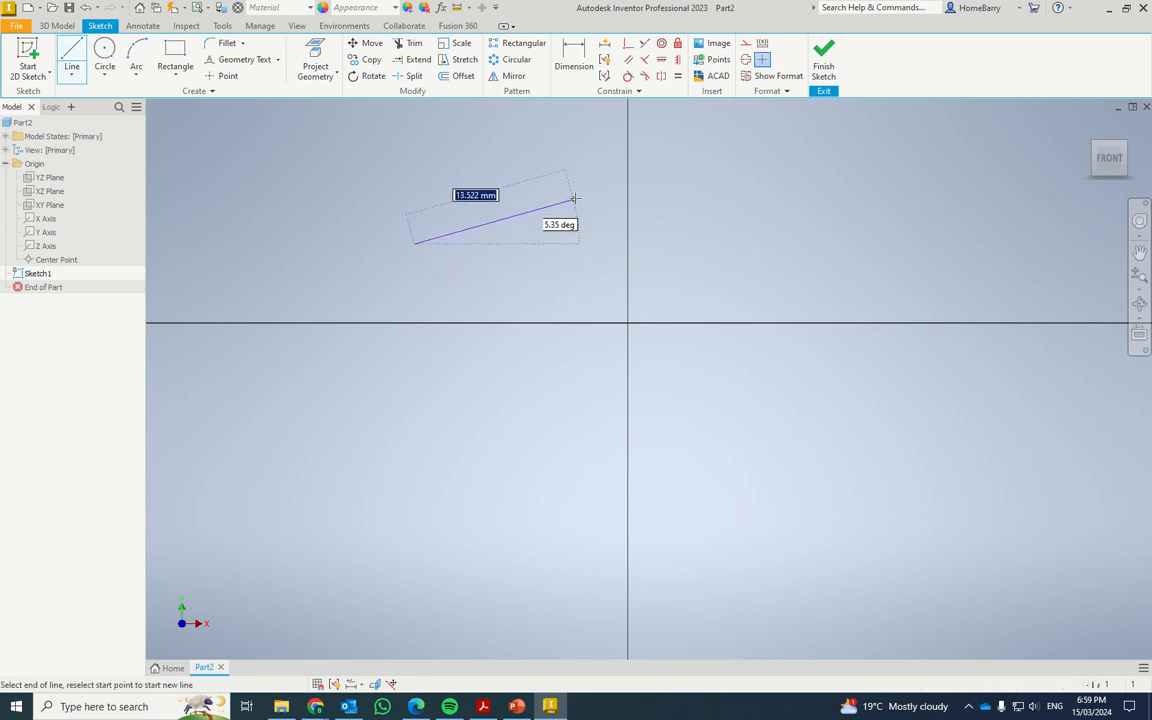
{"action": "left_click", "coordinate": [575, 200]}
{"action": "key", "text": "Escape"}
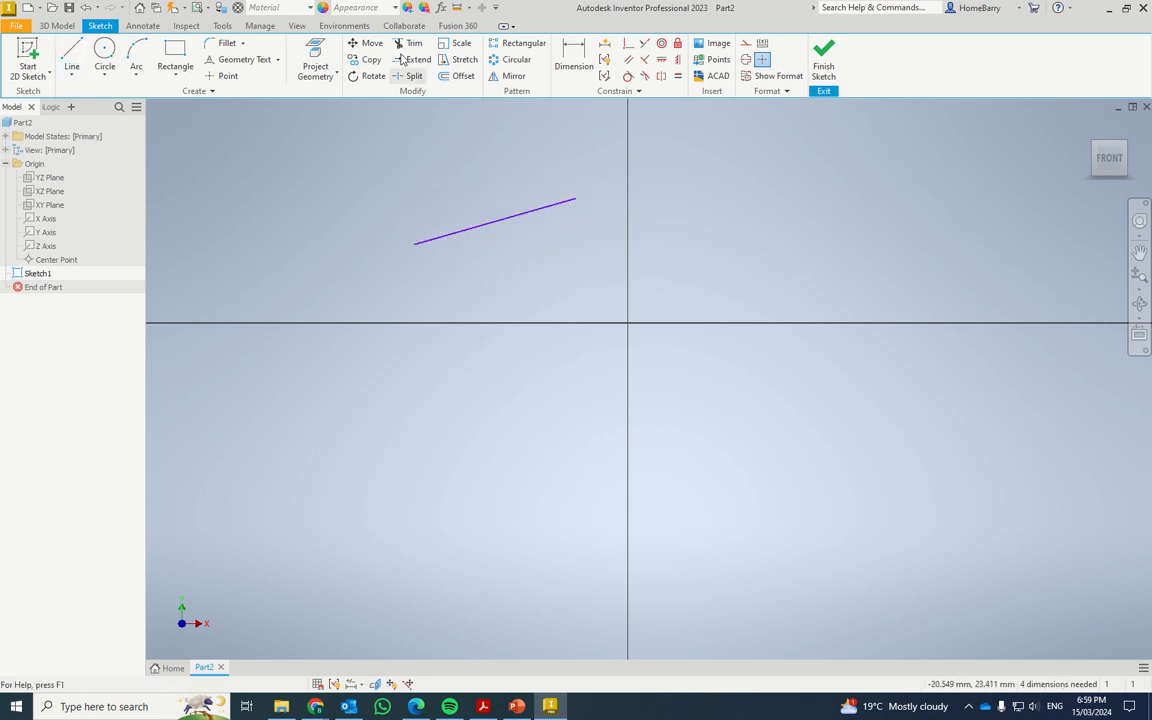
Sketch a longer second line from about X -19.9 mm, Y -6.2 mm, sloping slightly down to the right past the vertical axis.
{"action": "left_click", "coordinate": [72, 58]}
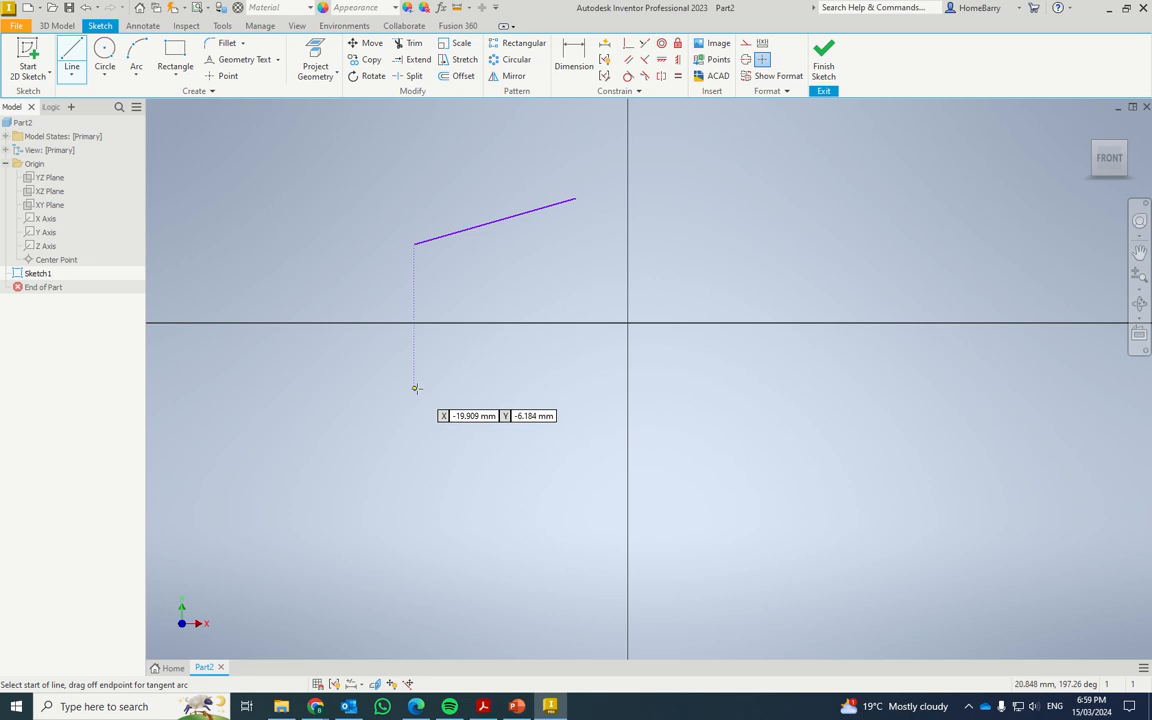
{"action": "left_click", "coordinate": [413, 388]}
{"action": "left_click", "coordinate": [716, 427]}
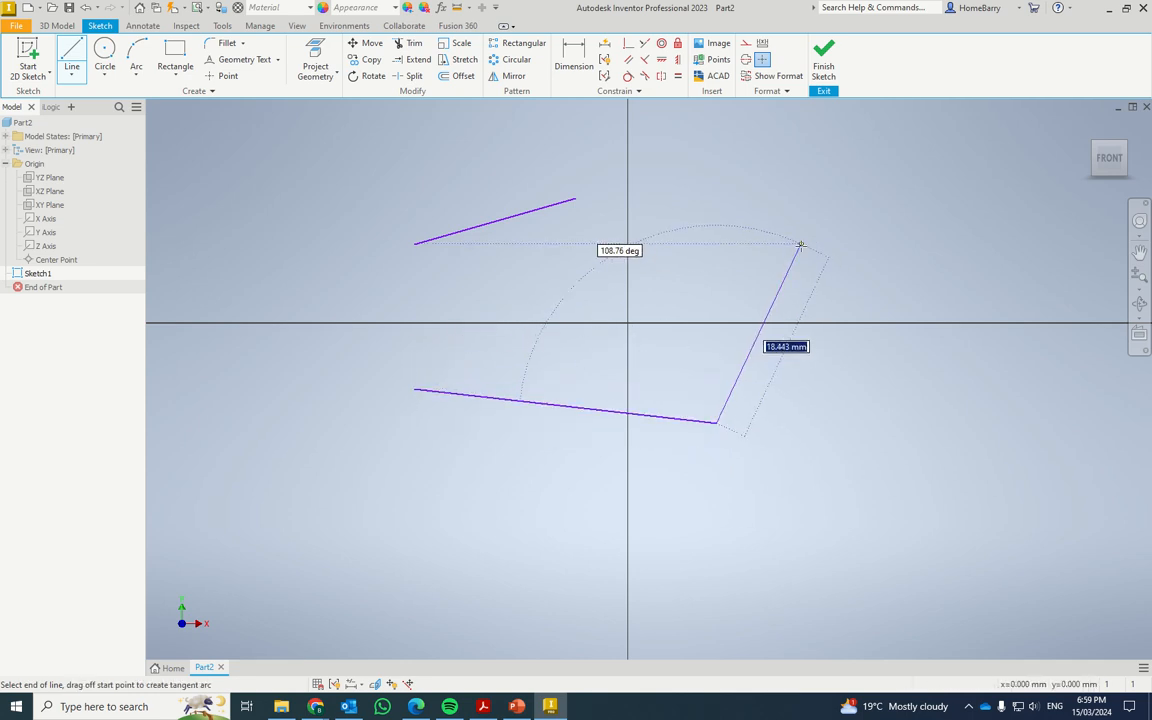
{"action": "key", "text": "Escape"}
Constrain the lower line parallel to the upper line, and move the lower line's right endpoint far down and to the left.
{"action": "left_click", "coordinate": [628, 60]}
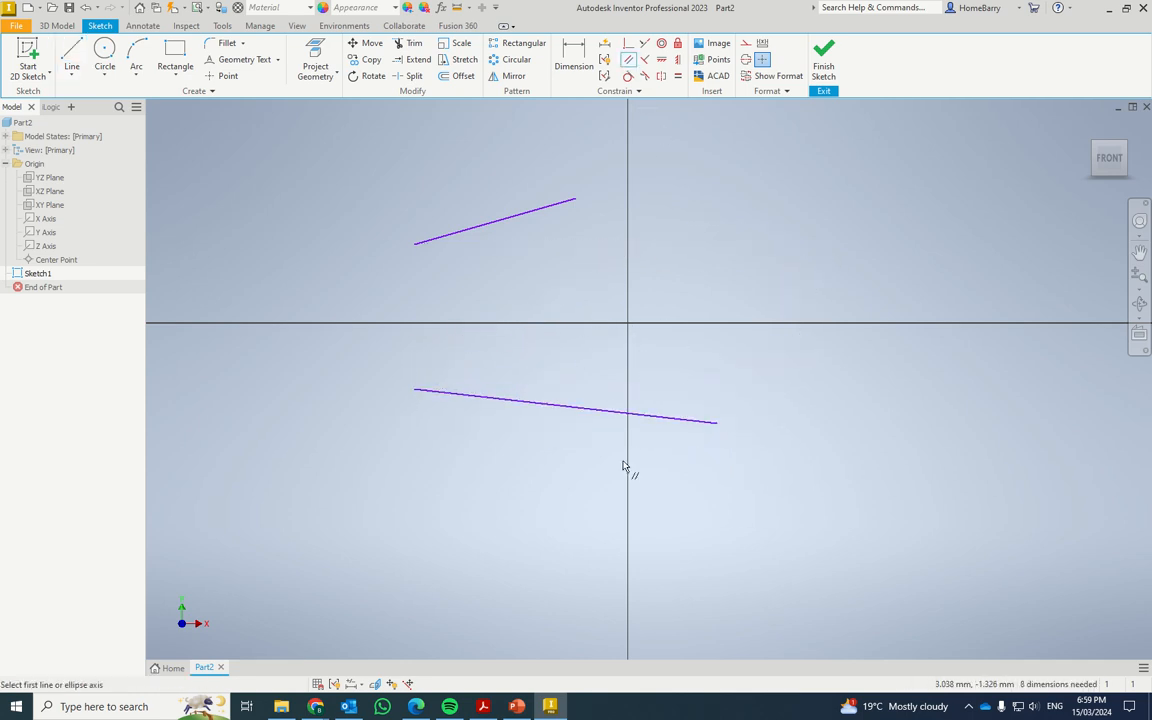
{"action": "left_click", "coordinate": [579, 407]}
{"action": "left_click", "coordinate": [528, 213]}
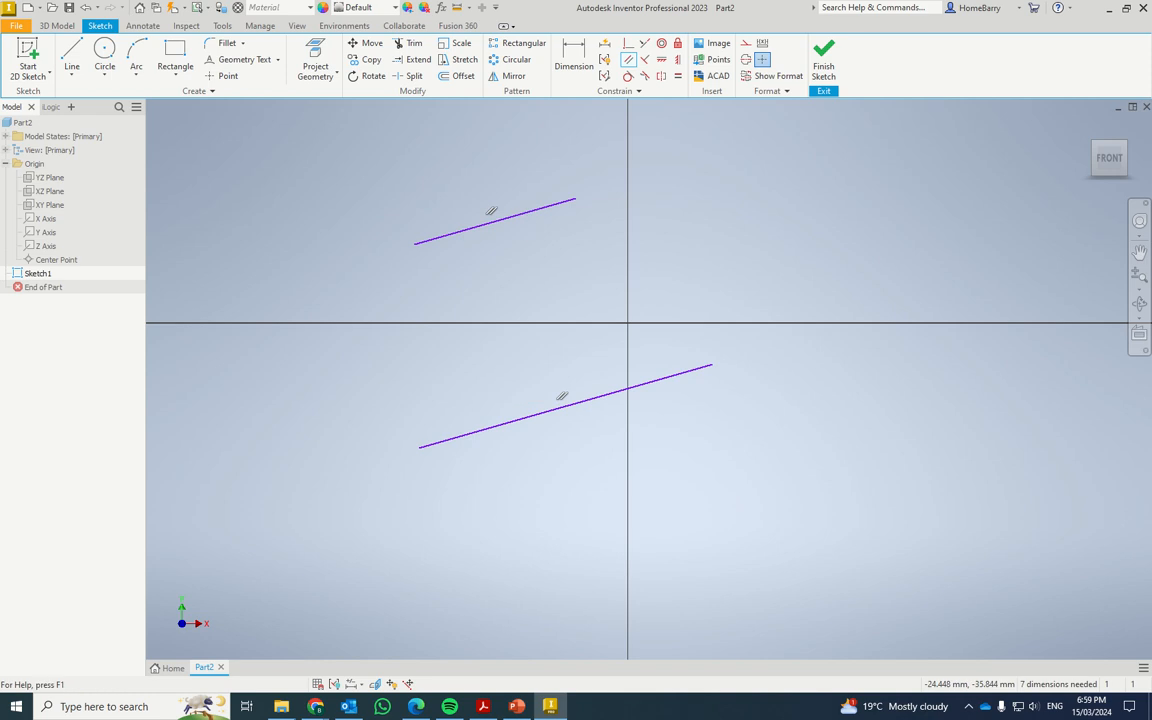
{"action": "key", "text": "Escape"}
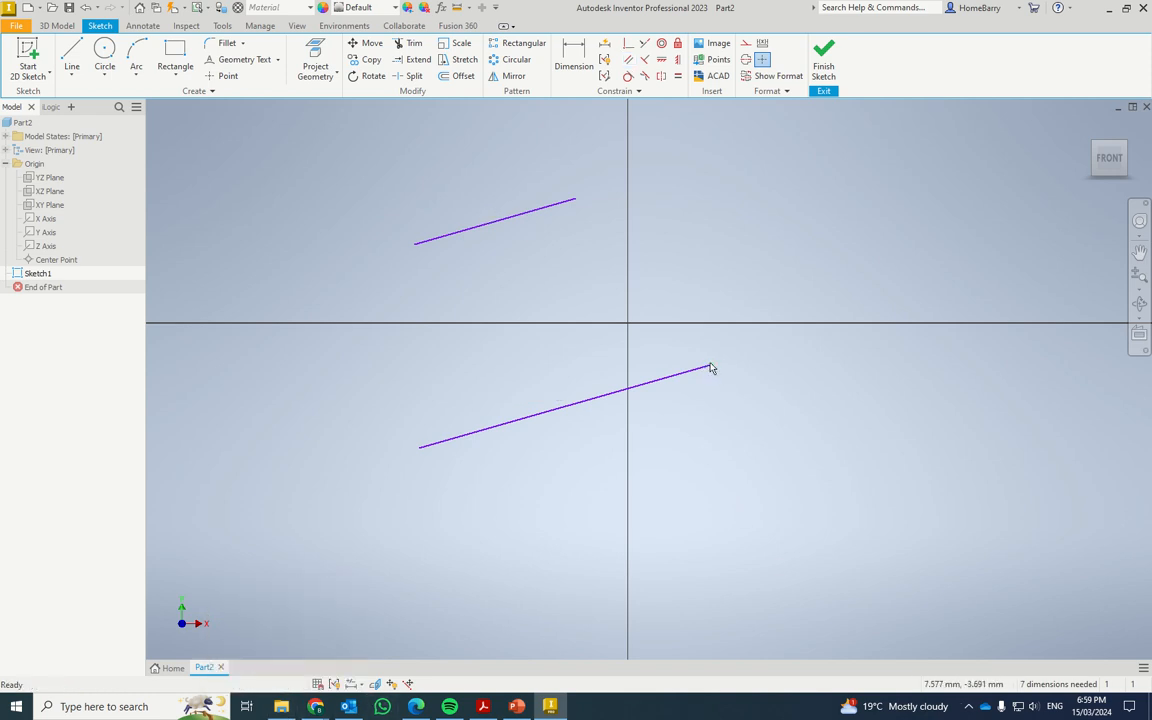
{"action": "left_click_drag", "start_coordinate": [711, 369], "coordinate": [589, 588]}
Delete both parallel lines, and sketch a line well to the upper left of the origin, sloping slightly down to the right.
{"action": "mouse_move", "coordinate": [357, 201]}
{"action": "left_mouse_down"}
{"action": "mouse_move", "coordinate": [445, 463]}
{"action": "mouse_move", "coordinate": [810, 651]}
{"action": "left_mouse_up"}
{"action": "key", "text": "Delete"}
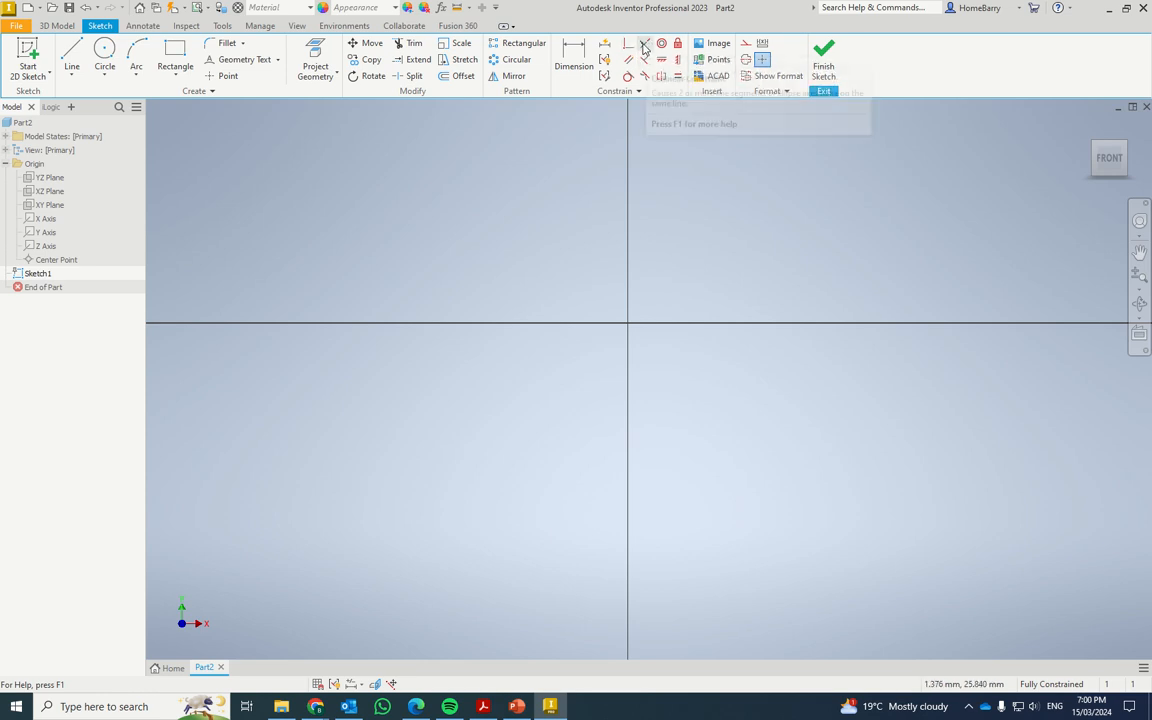
{"action": "left_click", "coordinate": [74, 56]}
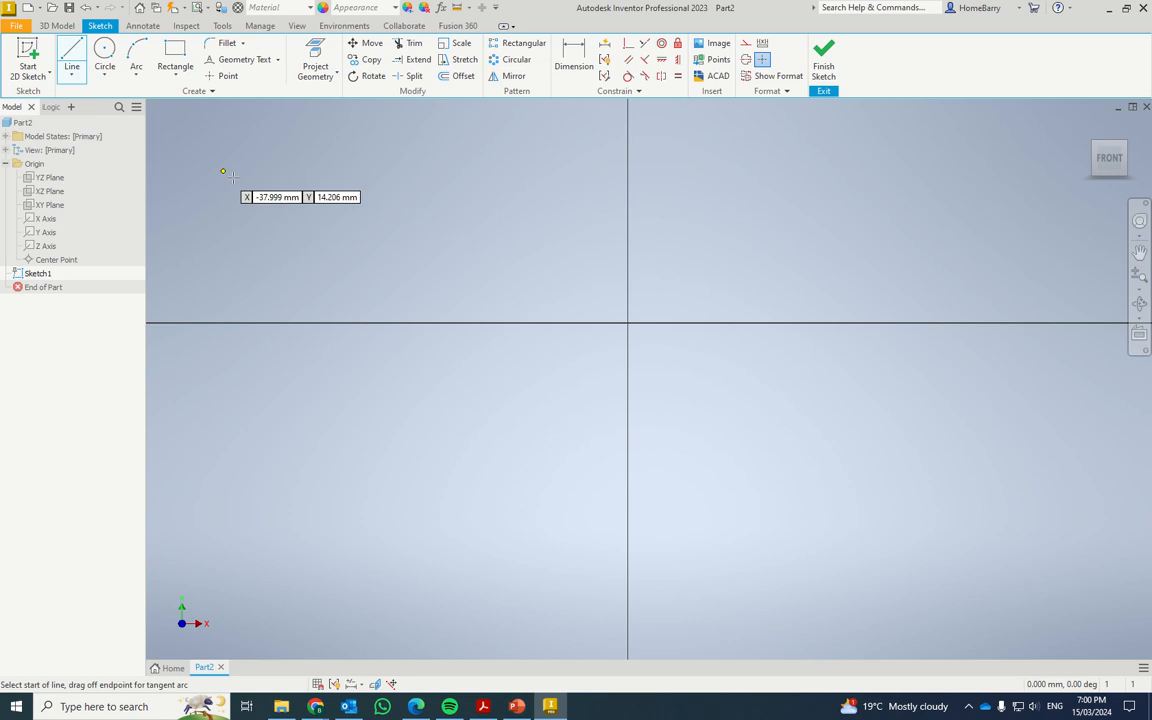
{"action": "left_click", "coordinate": [250, 209]}
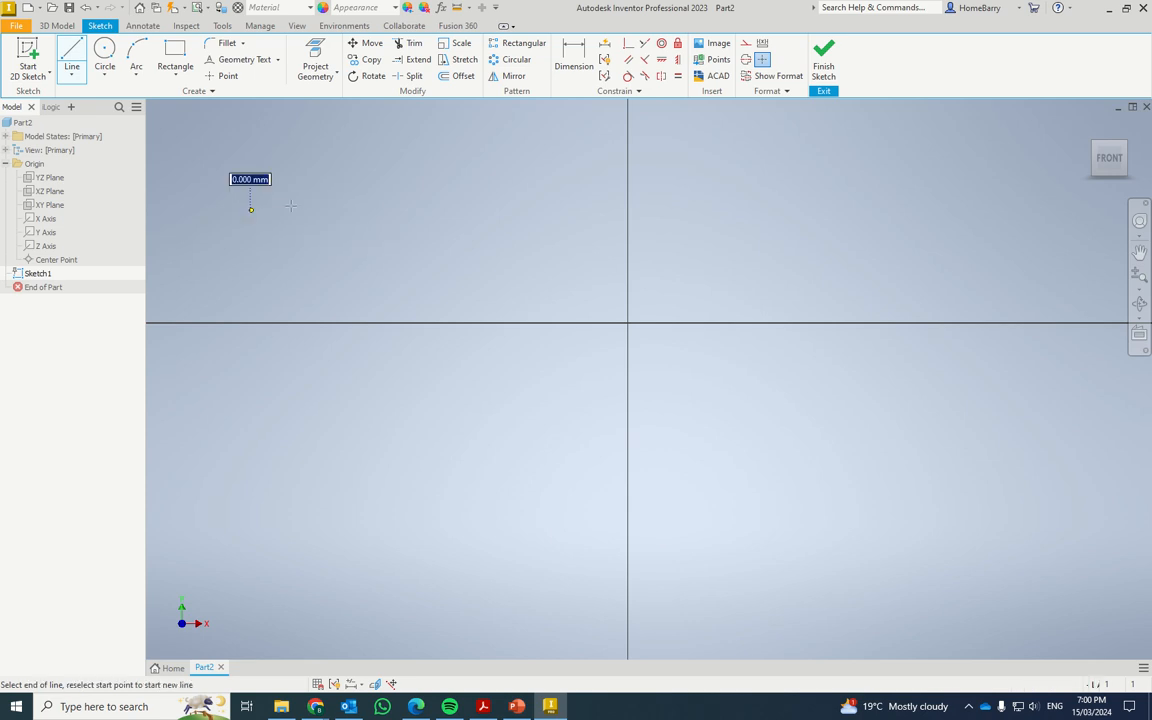
{"action": "left_click", "coordinate": [460, 237]}
{"action": "key", "text": "Escape"}
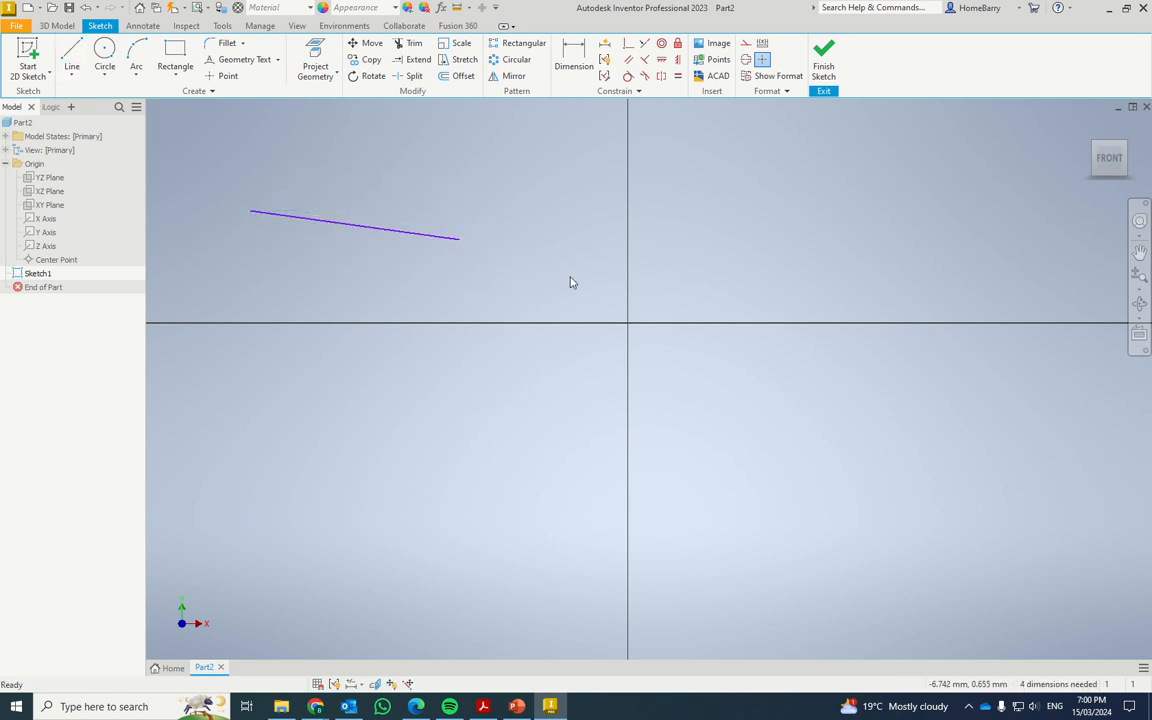
Sketch a second line from about X -8.1 mm, Y -5.7 mm, sloping down to the right across the vertical axis.
{"action": "left_click", "coordinate": [71, 56]}
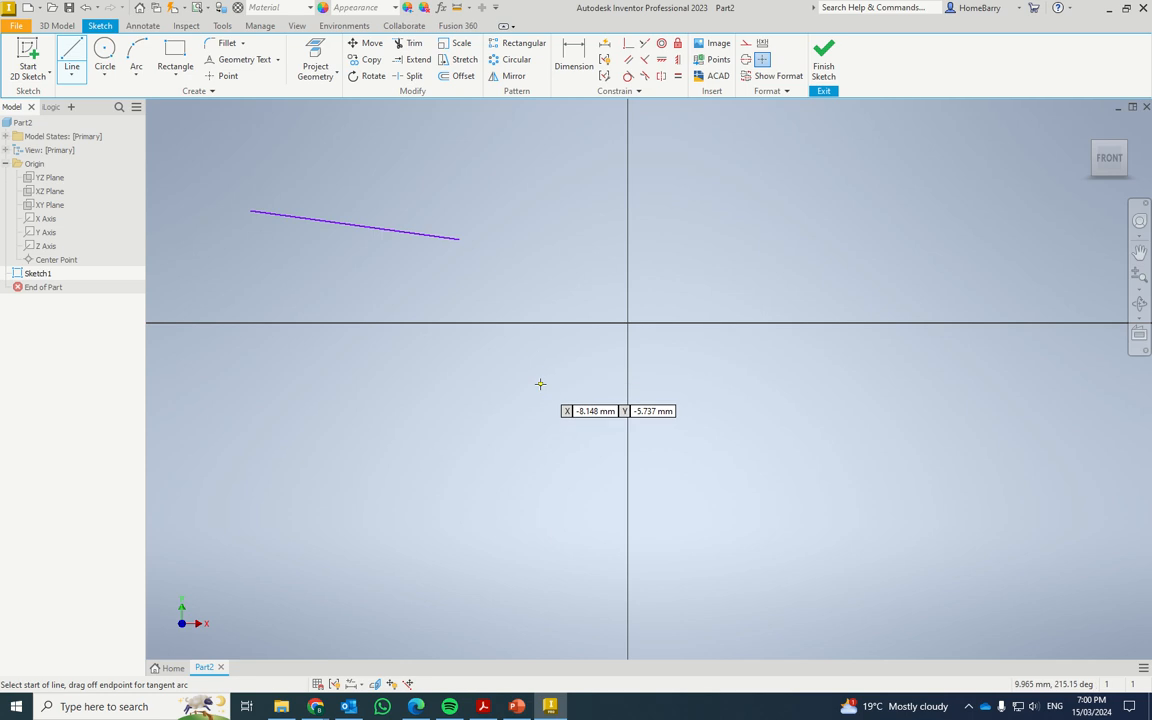
{"action": "left_click", "coordinate": [540, 384]}
{"action": "left_click", "coordinate": [774, 443]}
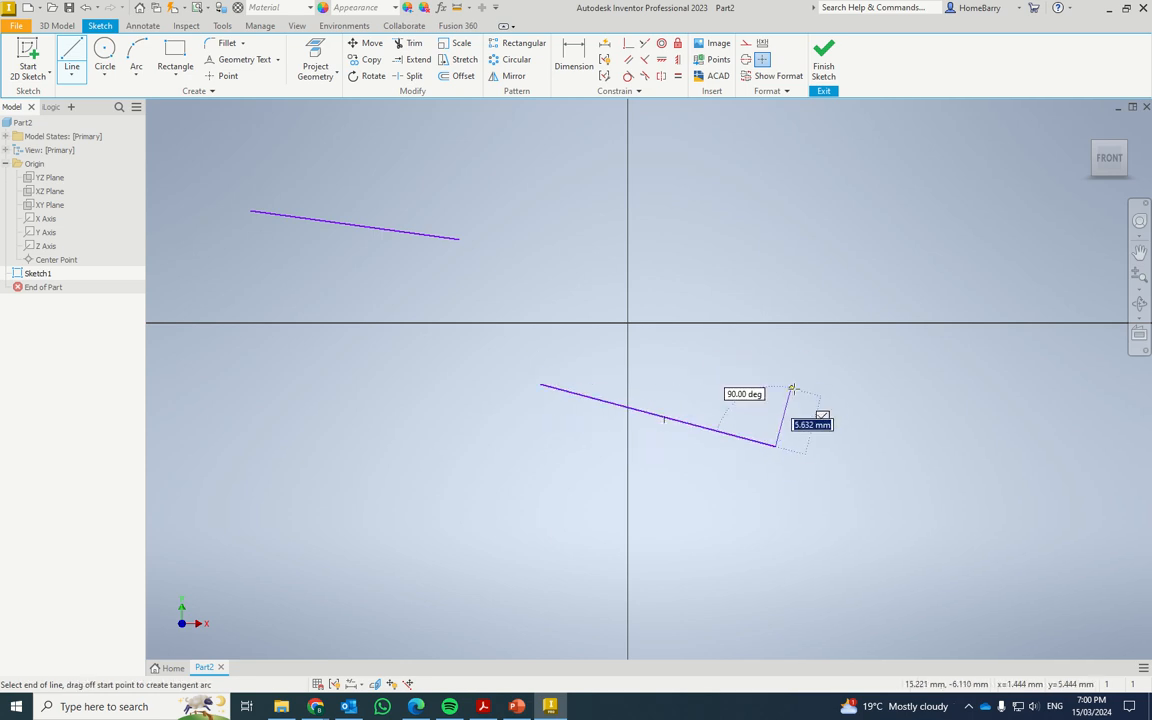
{"action": "key", "text": "Escape"}
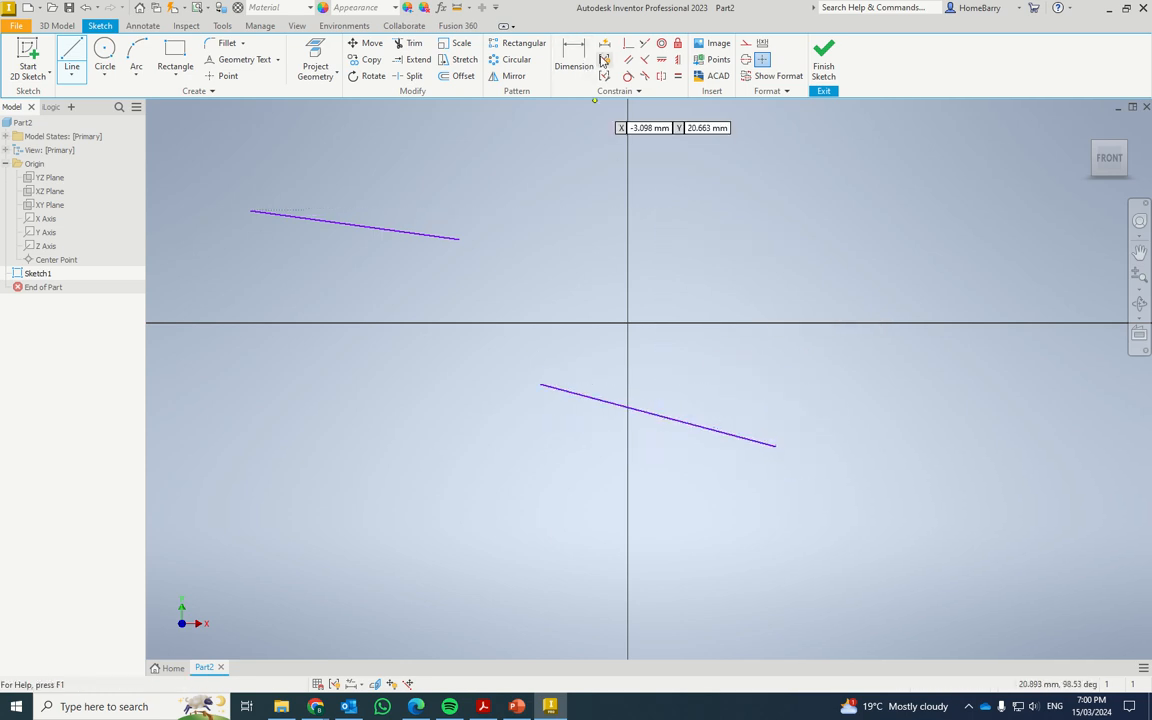
Apply a collinear constraint between the lower right line and the upper left line.
{"action": "left_click", "coordinate": [644, 43]}
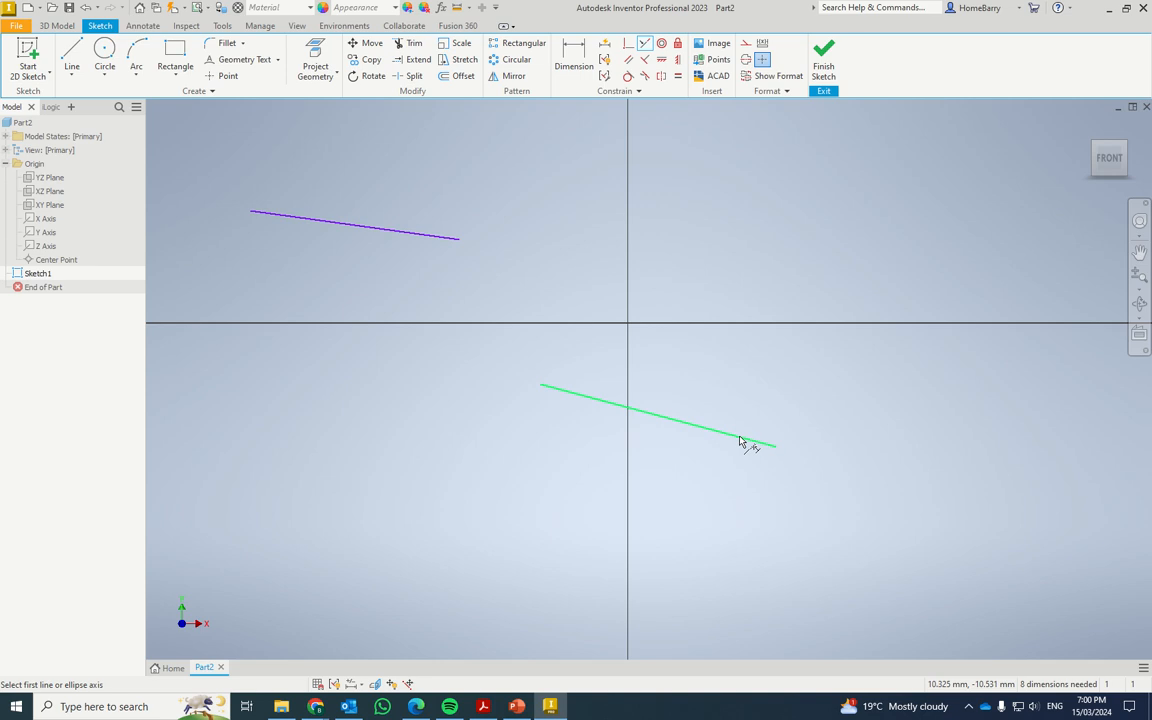
{"action": "left_click", "coordinate": [745, 438]}
{"action": "left_click", "coordinate": [425, 235]}
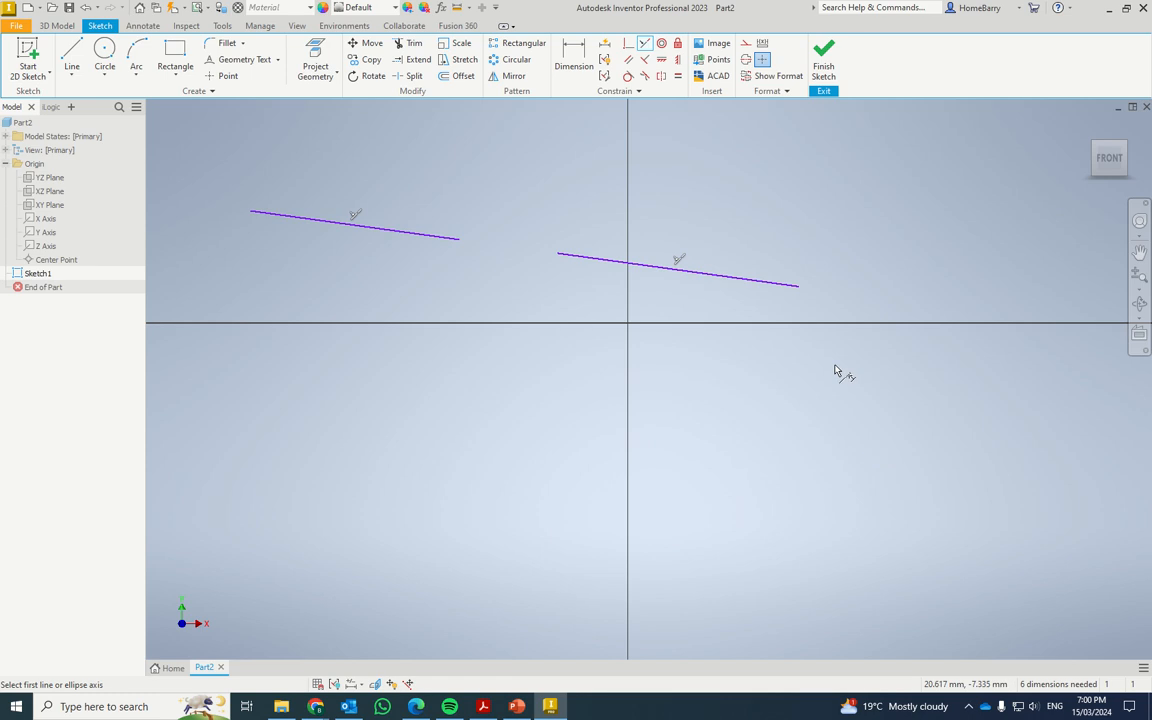
{"action": "key", "text": "Escape"}
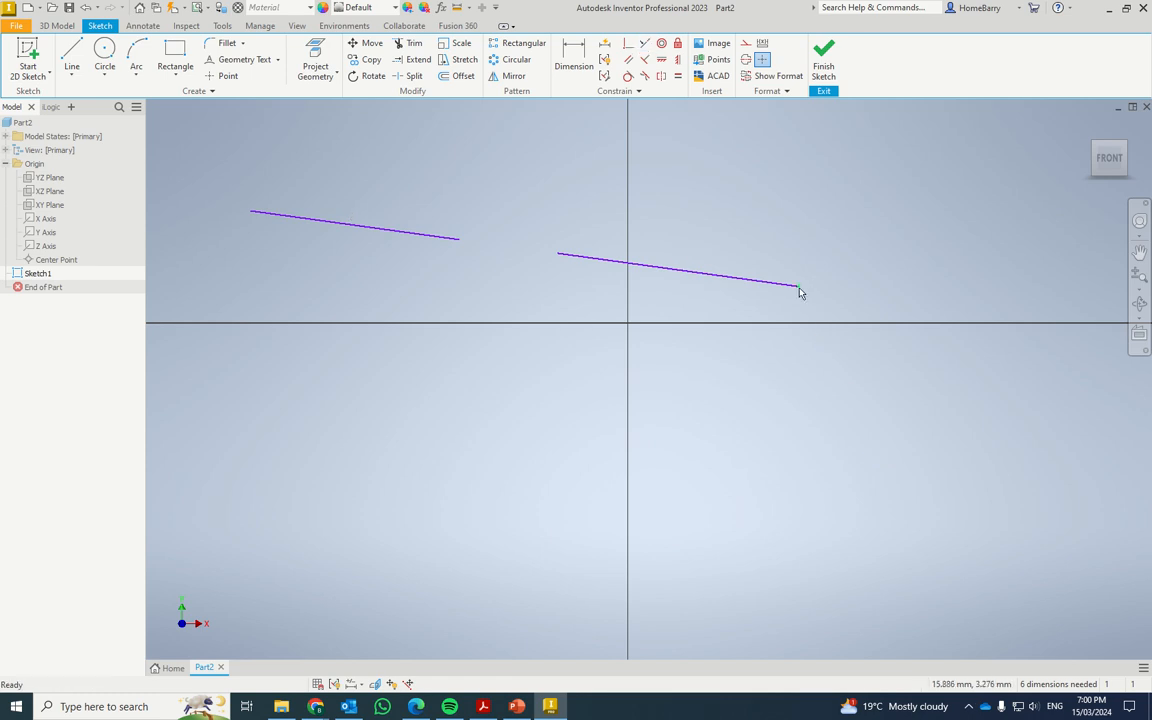
Move the endpoints of the two collinear lines until both lie horizontally above the horizontal axis, with the right line shortened.
{"action": "left_click_drag", "start_coordinate": [799, 287], "coordinate": [808, 216]}
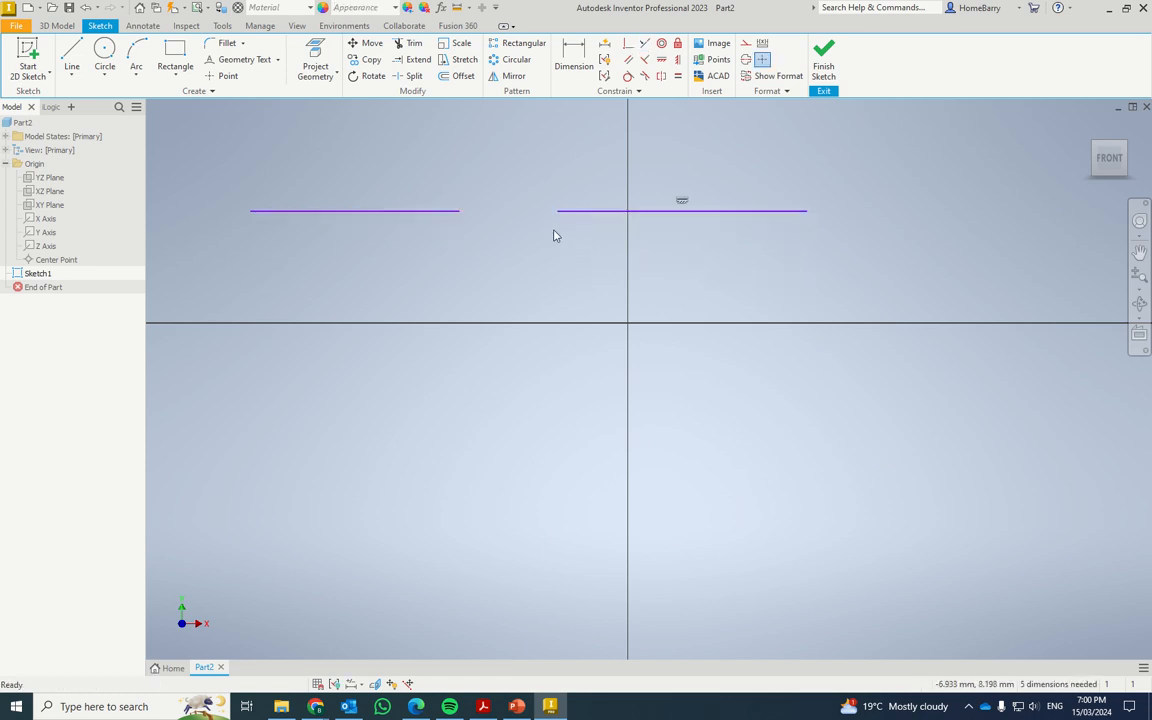
{"action": "left_click_drag", "start_coordinate": [460, 214], "coordinate": [494, 285]}
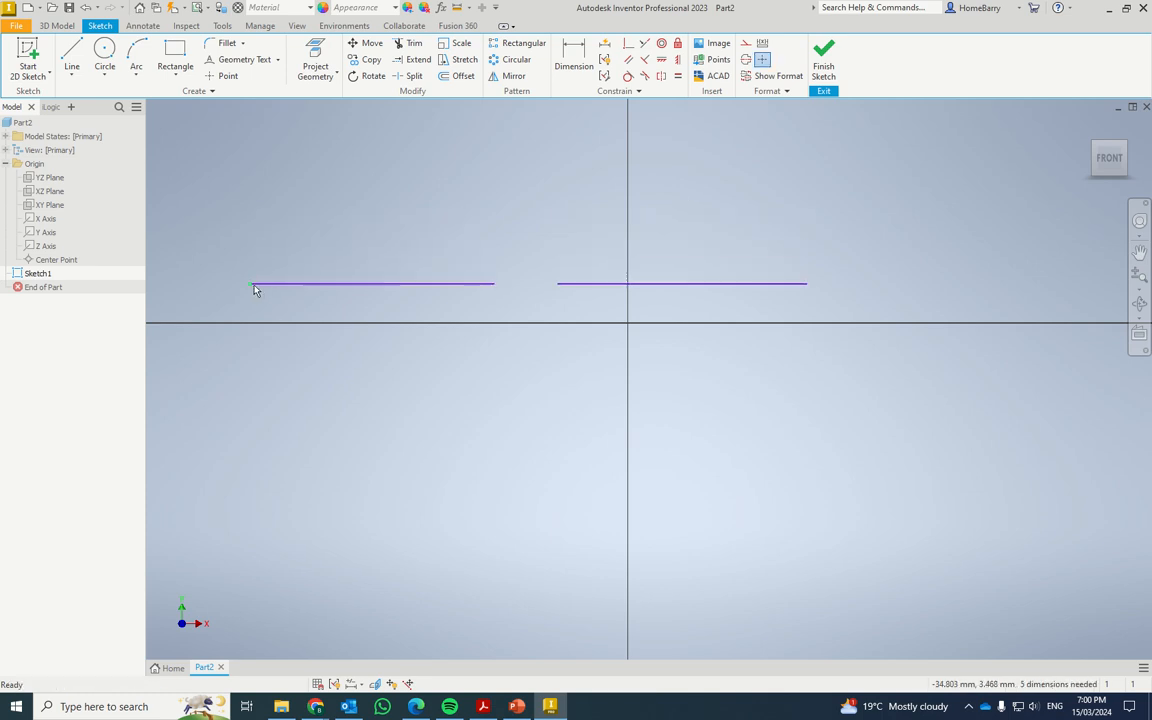
{"action": "left_click_drag", "start_coordinate": [251, 285], "coordinate": [324, 422]}
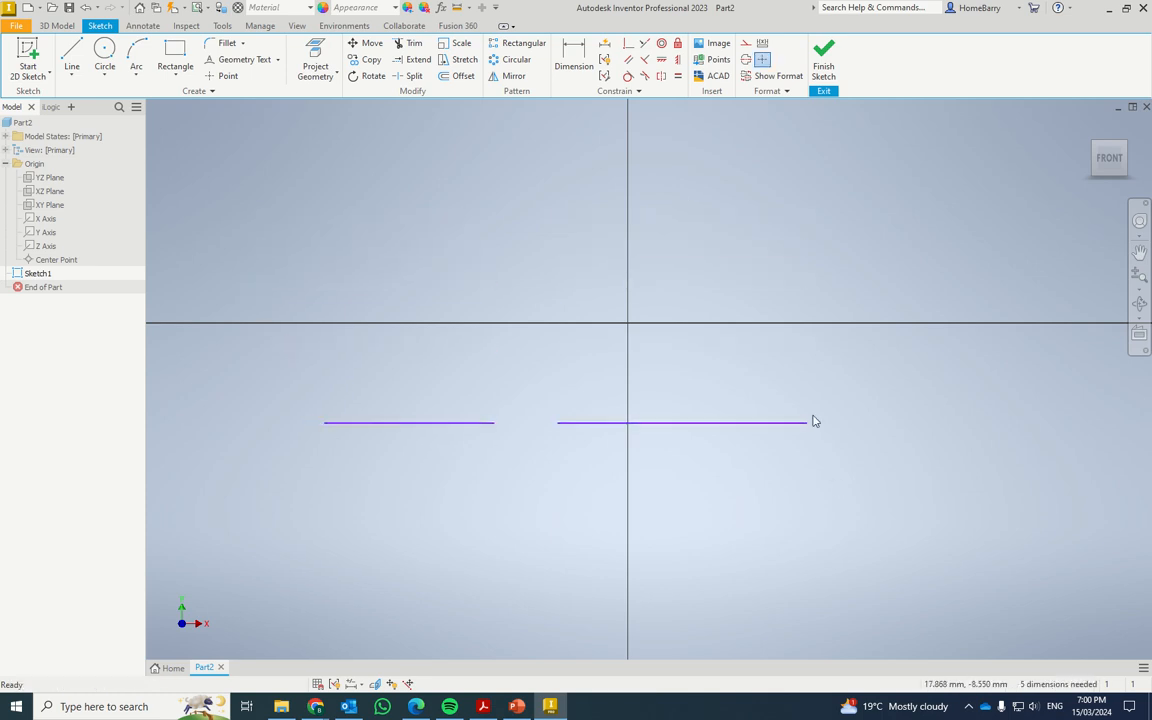
{"action": "key", "text": "ctrl+c"}
{"action": "key", "text": "ctrl+v"}
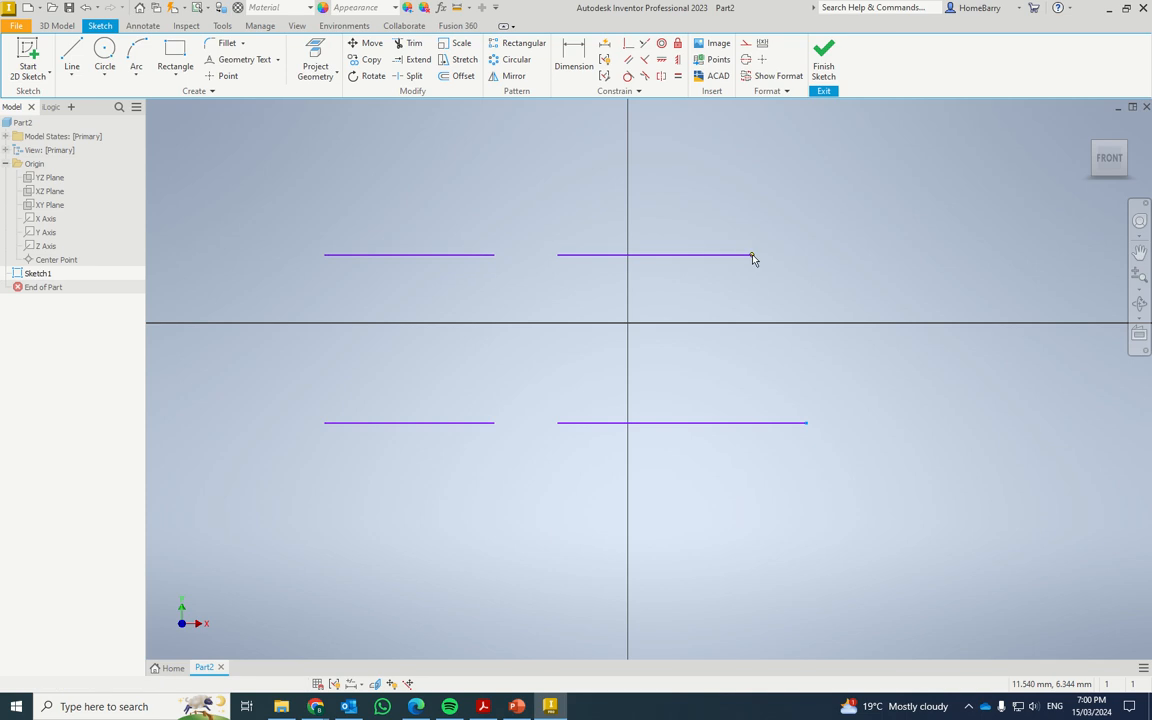
{"action": "left_click", "coordinate": [753, 259]}
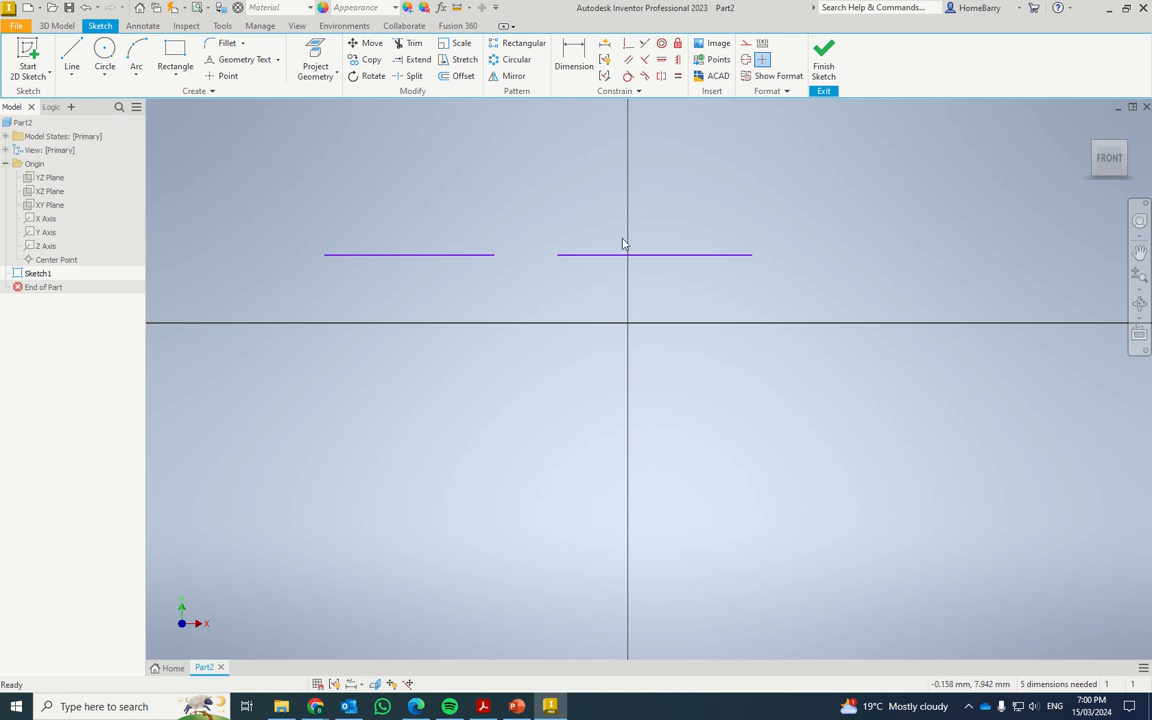
Delete both collinear lines, and sketch two similar-sized circles side by side, one left of the origin and one across the vertical axis.
{"action": "left_click_drag", "start_coordinate": [279, 176], "coordinate": [905, 325]}
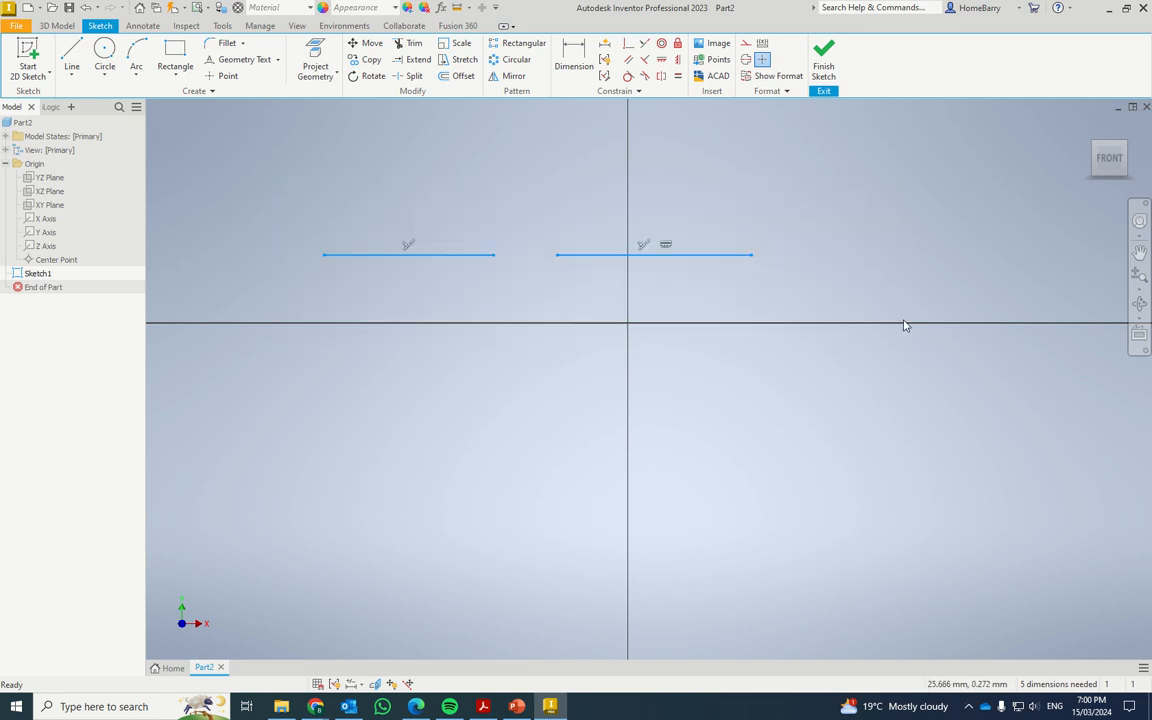
{"action": "key", "text": "Delete"}
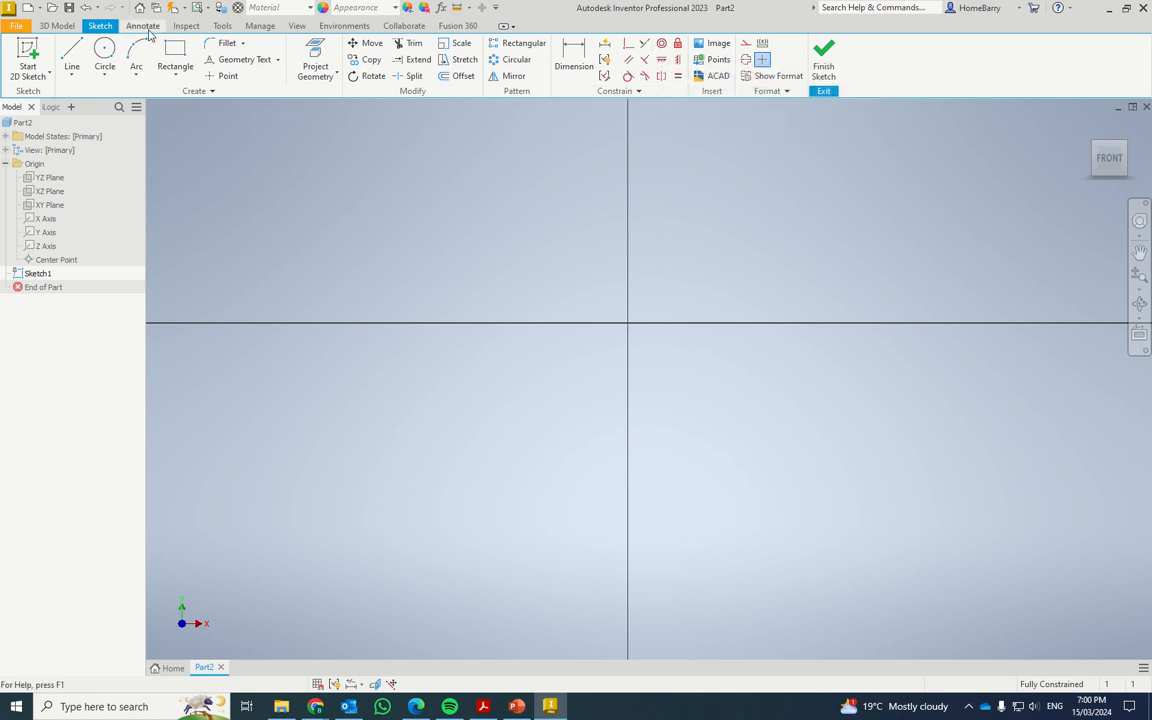
{"action": "left_click", "coordinate": [105, 52]}
{"action": "left_click", "coordinate": [417, 276]}
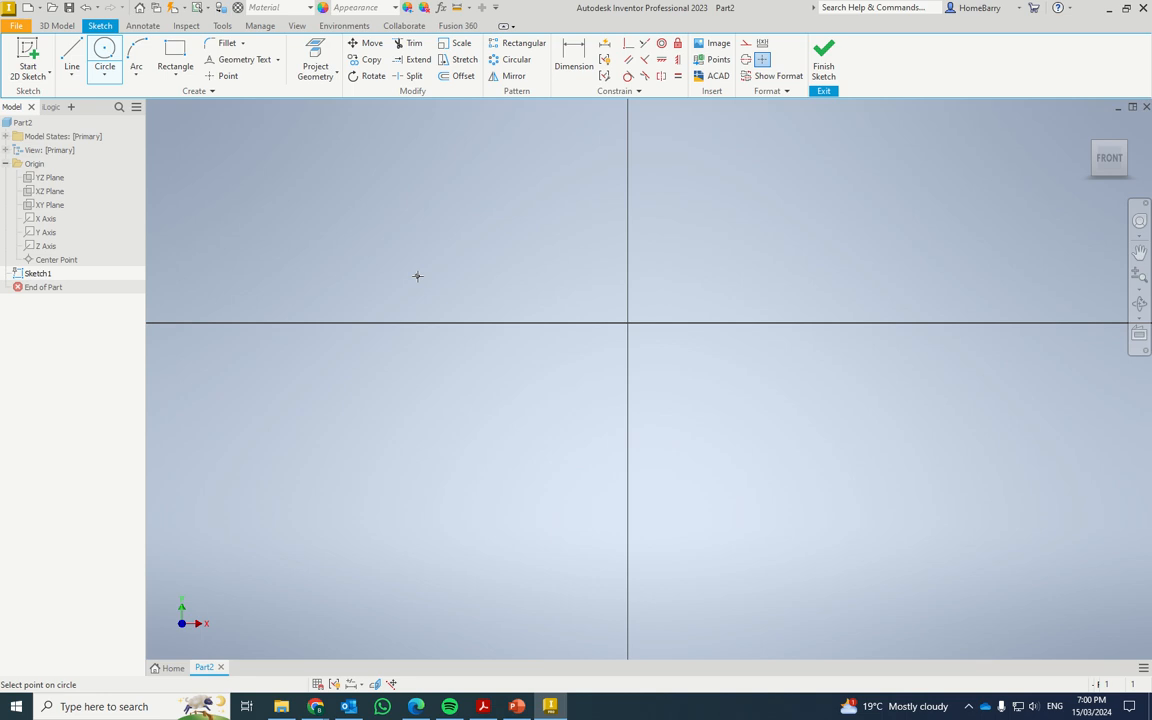
{"action": "left_click", "coordinate": [522, 268]}
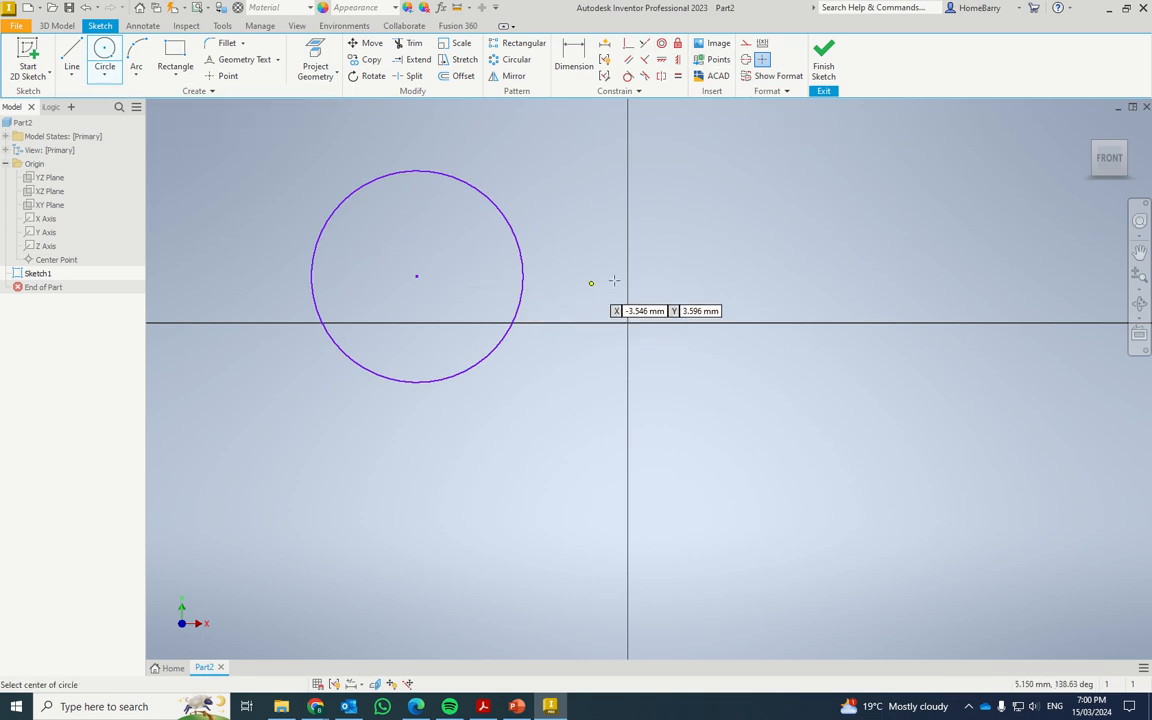
{"action": "left_click", "coordinate": [658, 276]}
{"action": "left_click", "coordinate": [742, 335]}
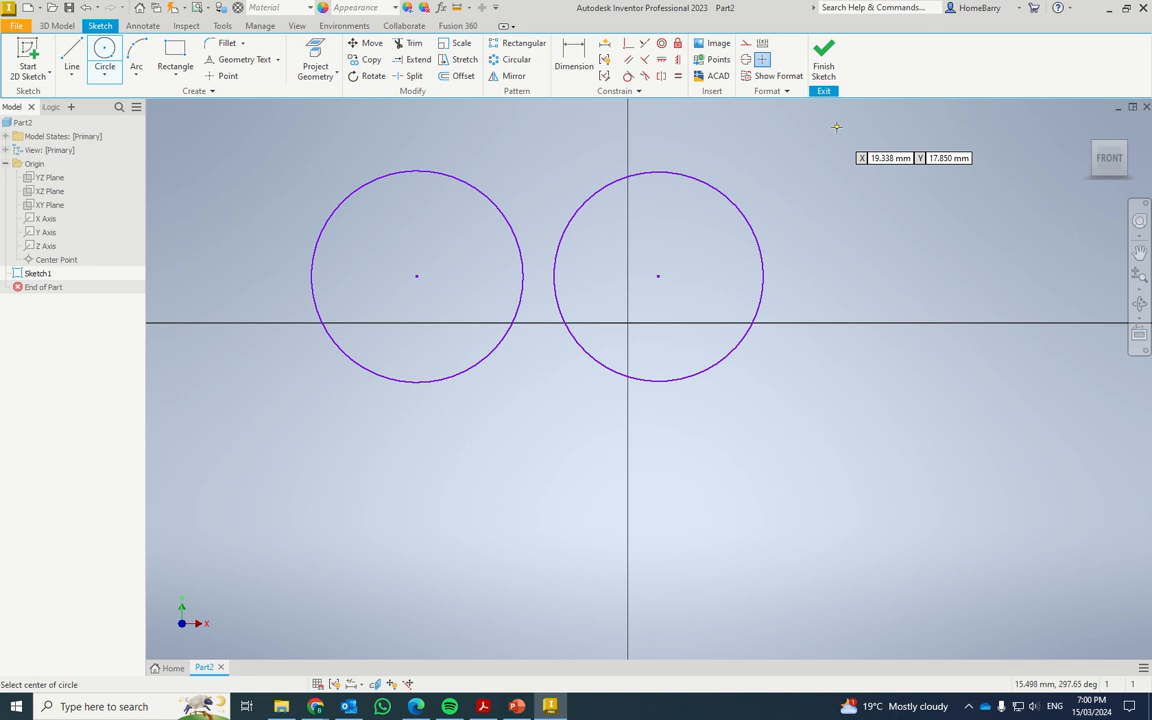
Apply a concentric constraint between the right circle and the left circle.
{"action": "left_click", "coordinate": [662, 44]}
{"action": "left_click", "coordinate": [676, 177]}
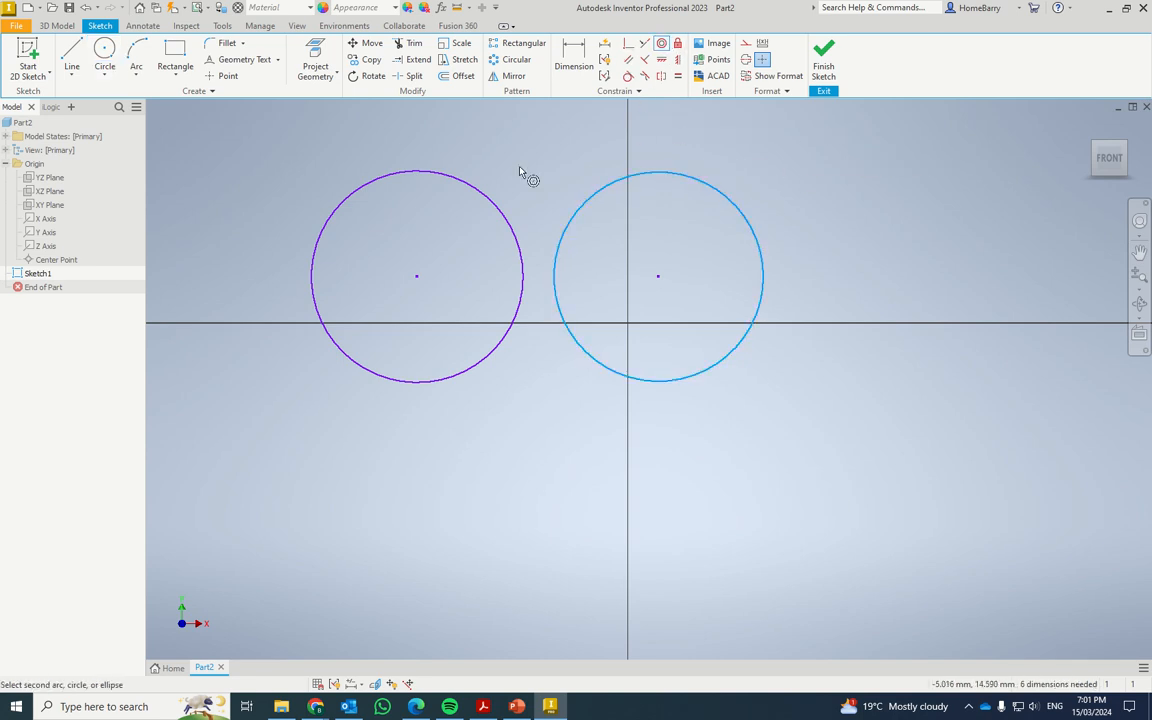
{"action": "left_click", "coordinate": [470, 188]}
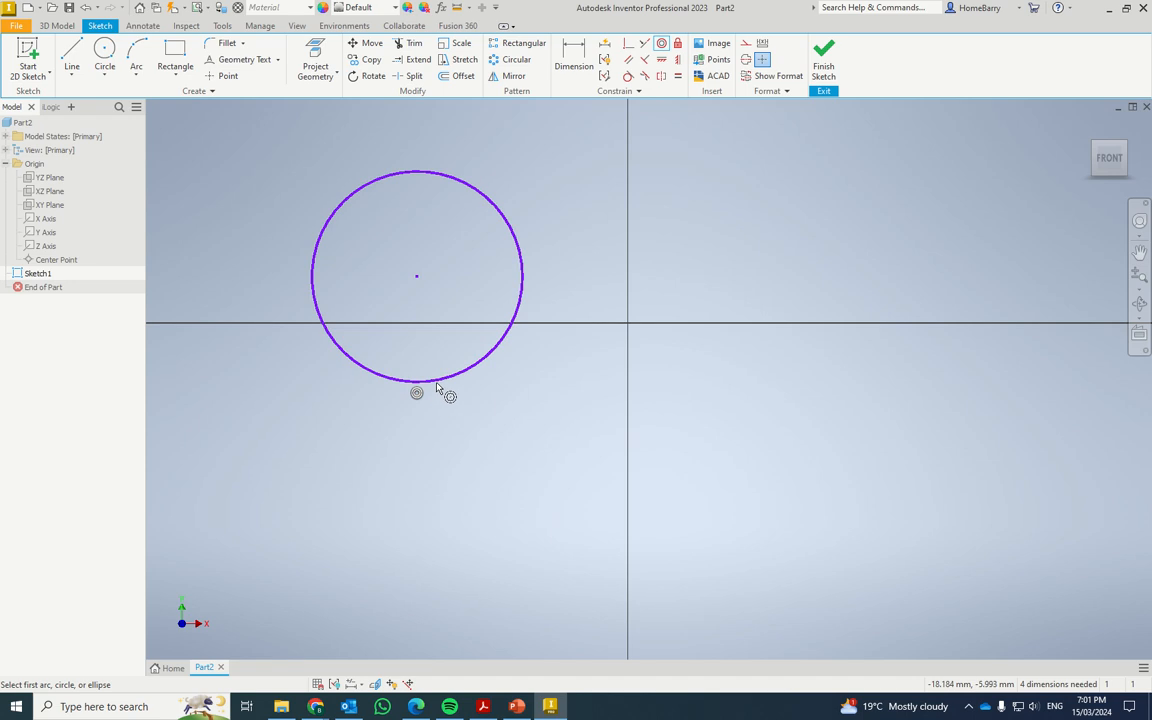
{"action": "scroll", "coordinate": [437, 387], "scroll_direction": "up", "scroll_amount": 5}
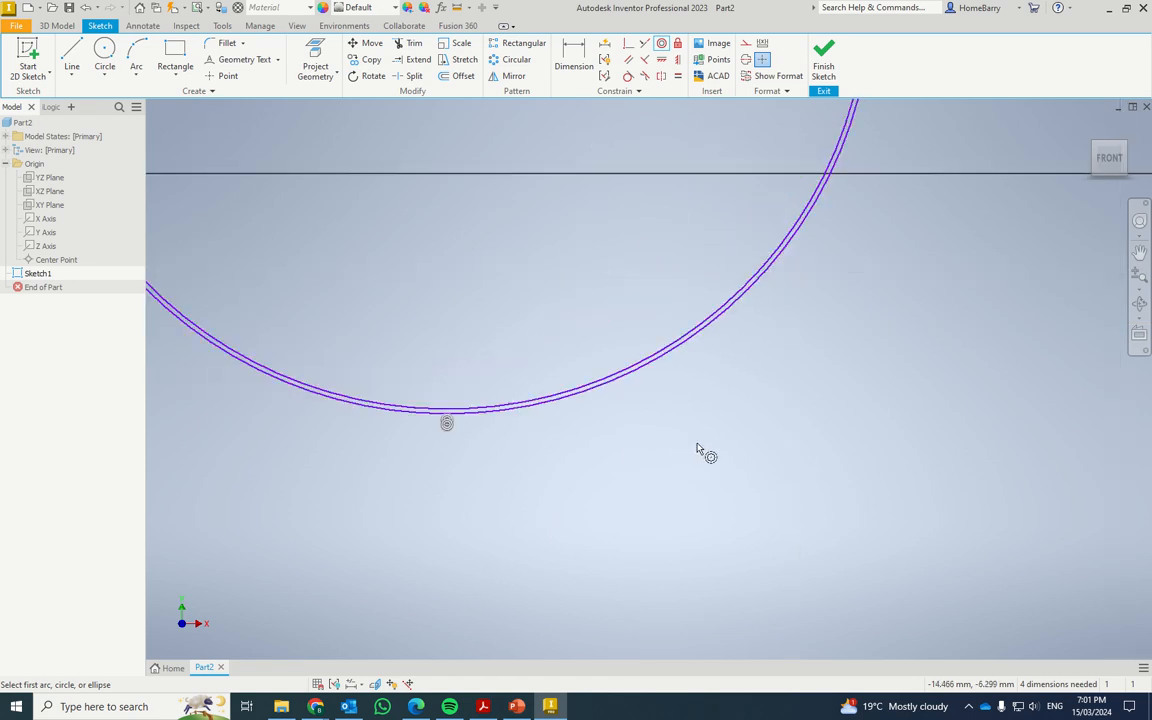
{"action": "scroll", "coordinate": [700, 450], "scroll_direction": "down", "scroll_amount": 5}
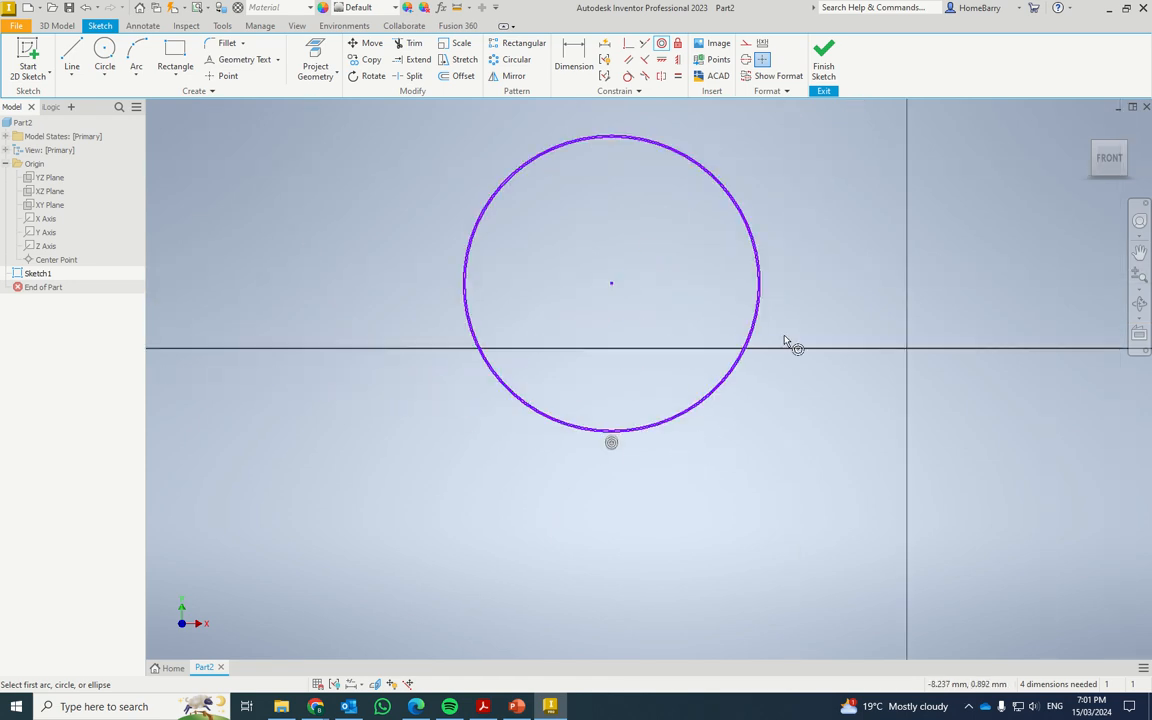
{"action": "key", "text": "Escape"}
Enlarge the outer of the two concentric circles to leave a clear gap around the inner one.
{"action": "scroll", "coordinate": [725, 387], "scroll_direction": "up", "scroll_amount": 5}
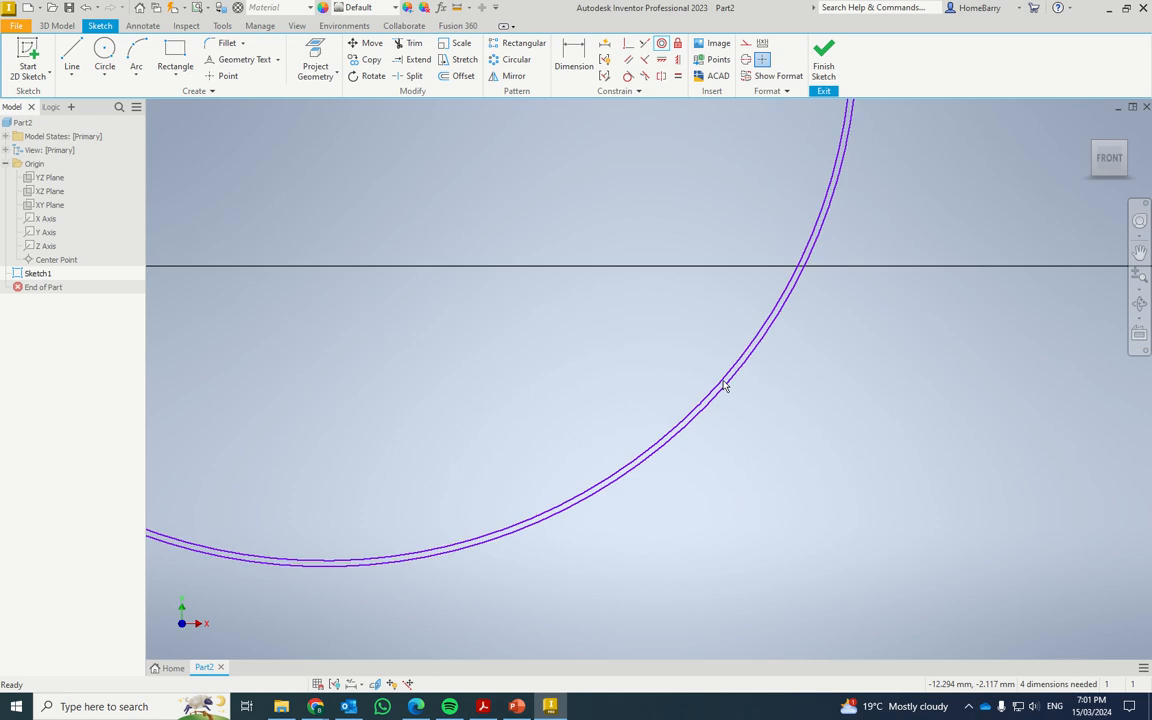
{"action": "scroll", "coordinate": [725, 385], "scroll_direction": "up", "scroll_amount": 3}
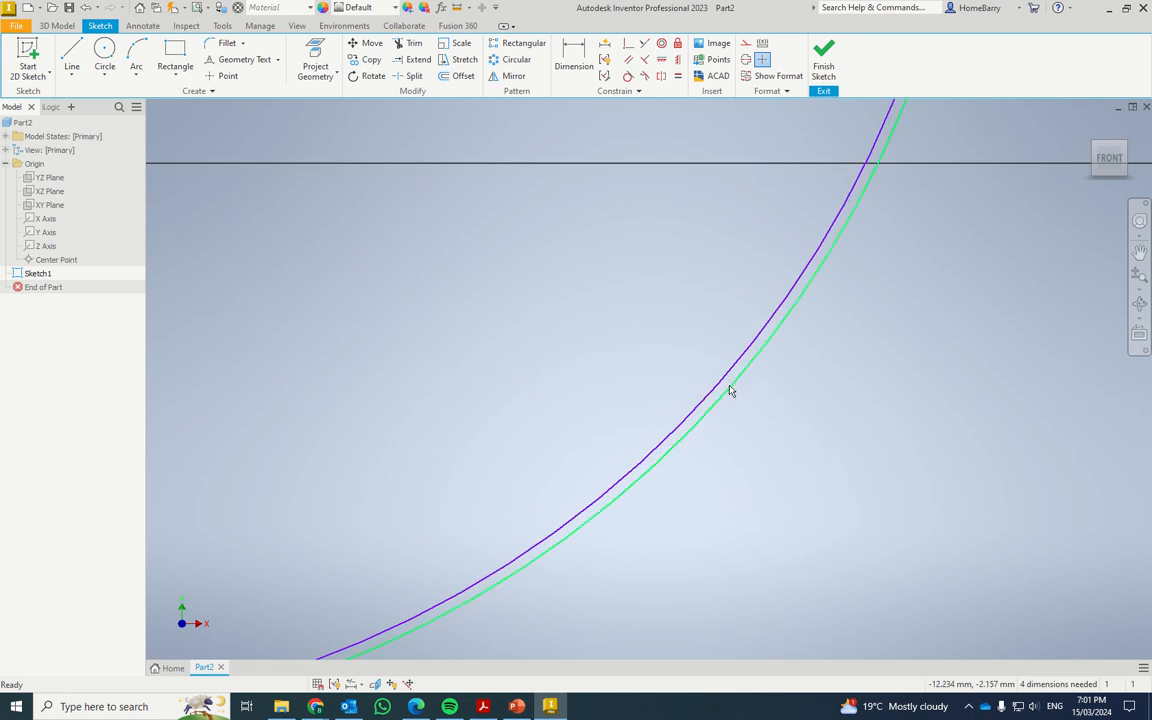
{"action": "left_click", "coordinate": [729, 390]}
{"action": "scroll", "coordinate": [650, 257], "scroll_direction": "down", "scroll_amount": 6}
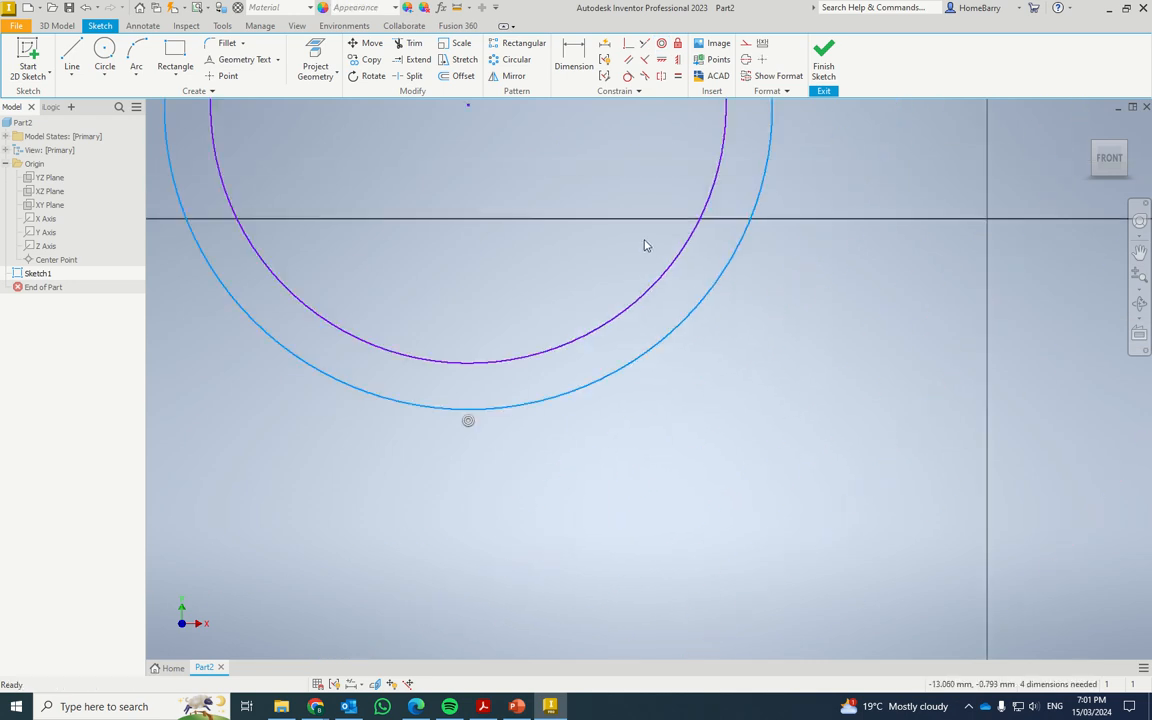
{"action": "scroll", "coordinate": [695, 380], "scroll_direction": "down", "scroll_amount": 5}
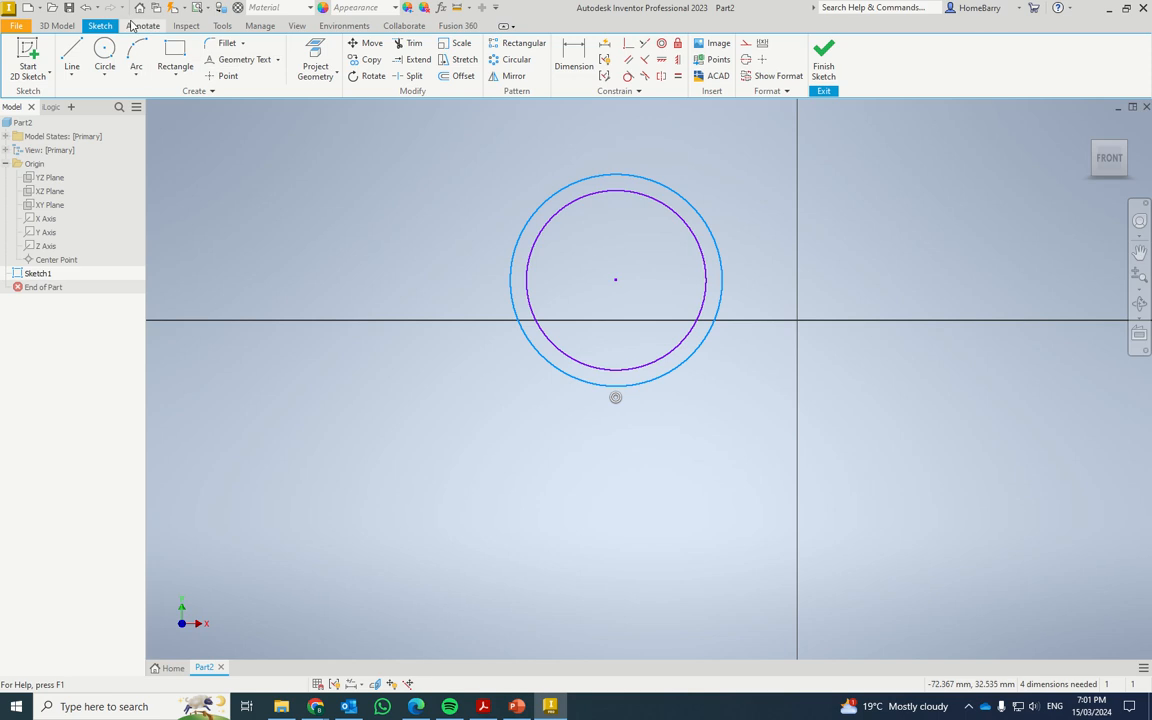
Undo the circle enlargement and the concentric constraint, and shrink the right circle well below the left circle's size.
{"action": "left_click", "coordinate": [87, 8]}
{"action": "left_click", "coordinate": [87, 8]}
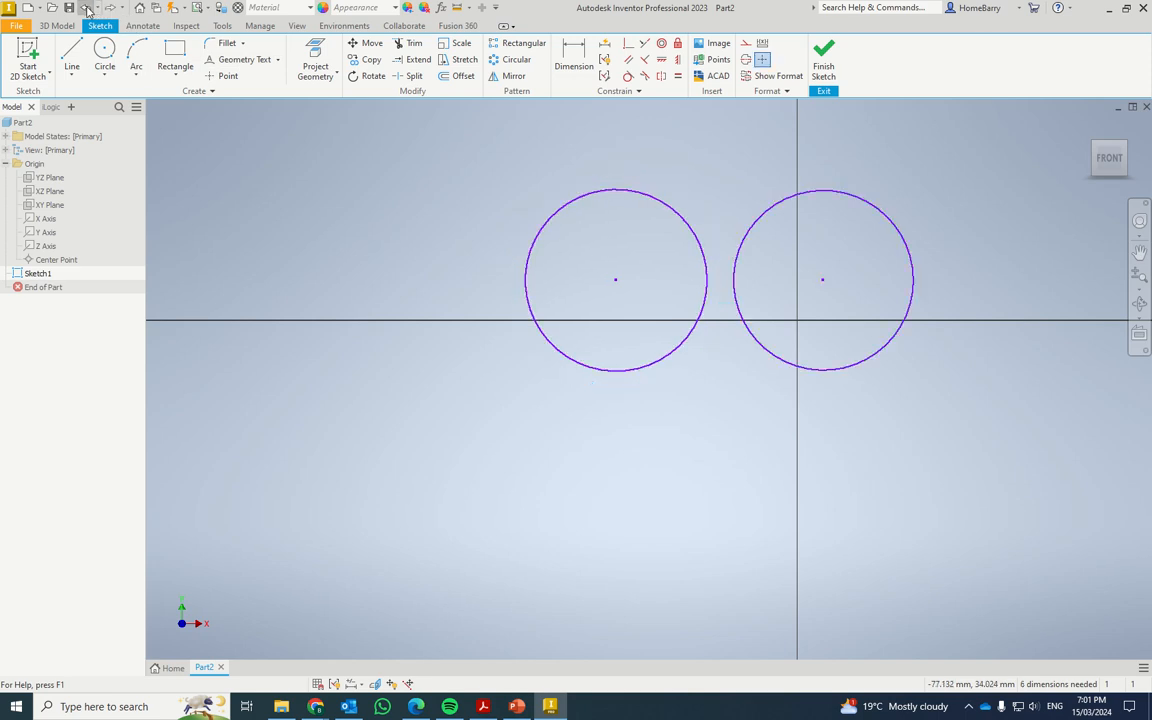
{"action": "left_click_drag", "start_coordinate": [874, 360], "coordinate": [862, 319]}
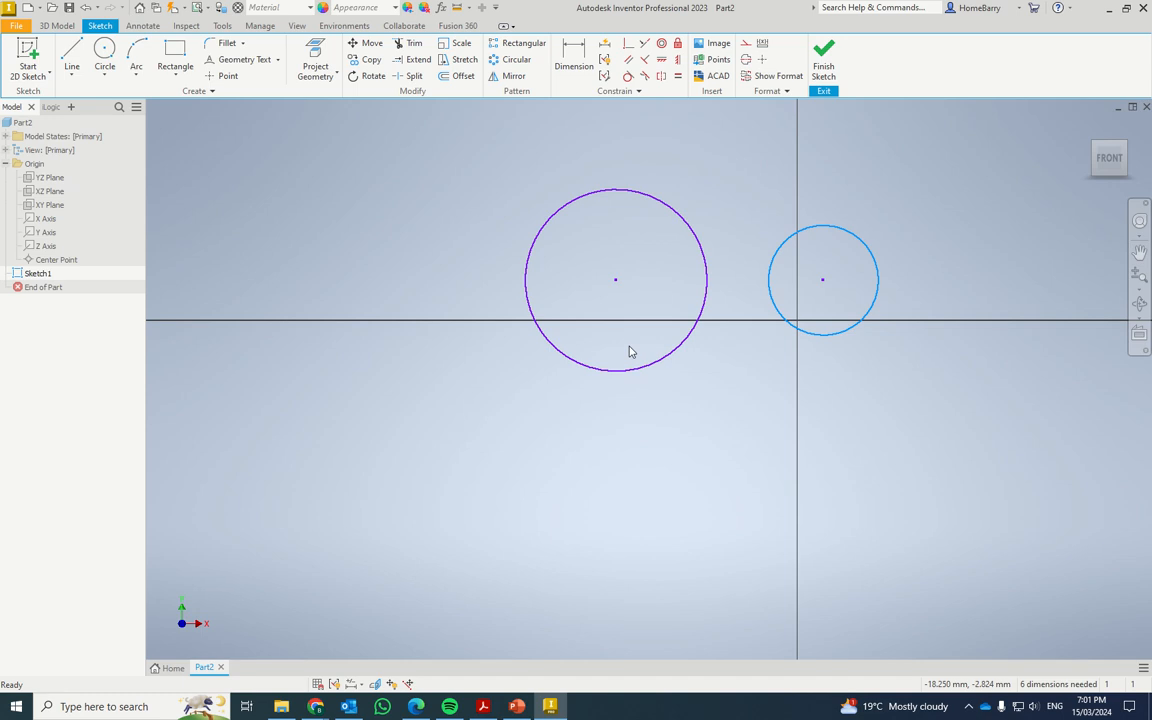
Apply a coincident constraint between the small right circle's center point and the large left circle's center point.
{"action": "left_click", "coordinate": [628, 45]}
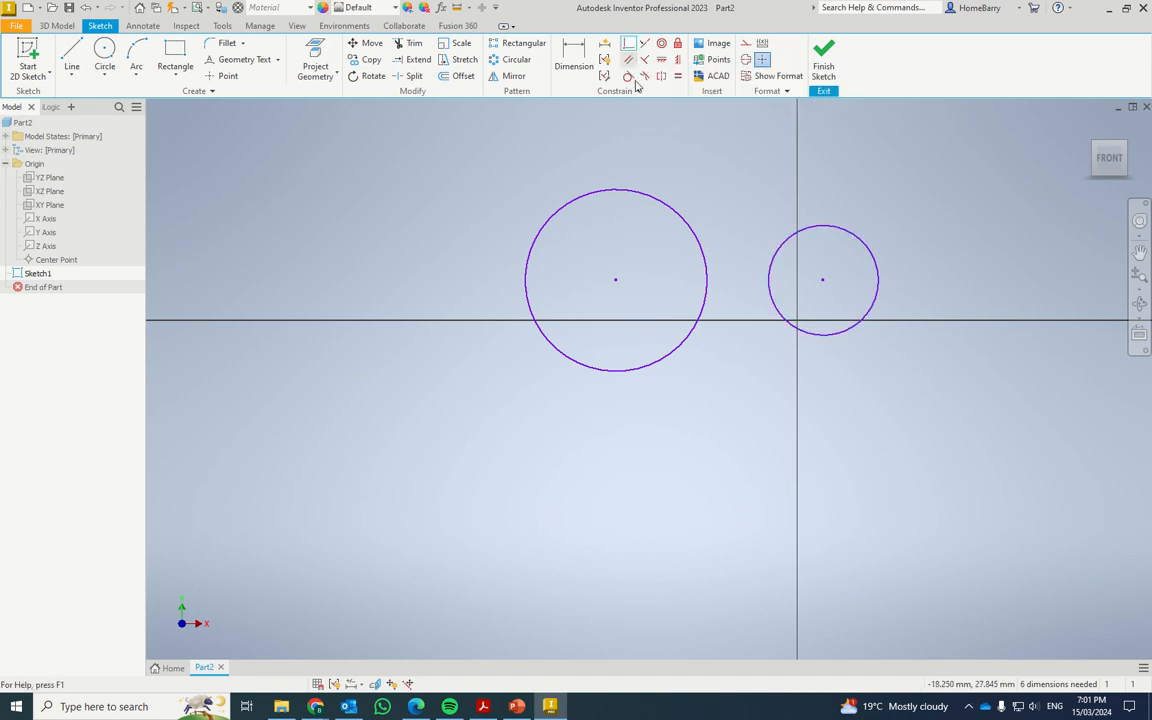
{"action": "left_click", "coordinate": [822, 284]}
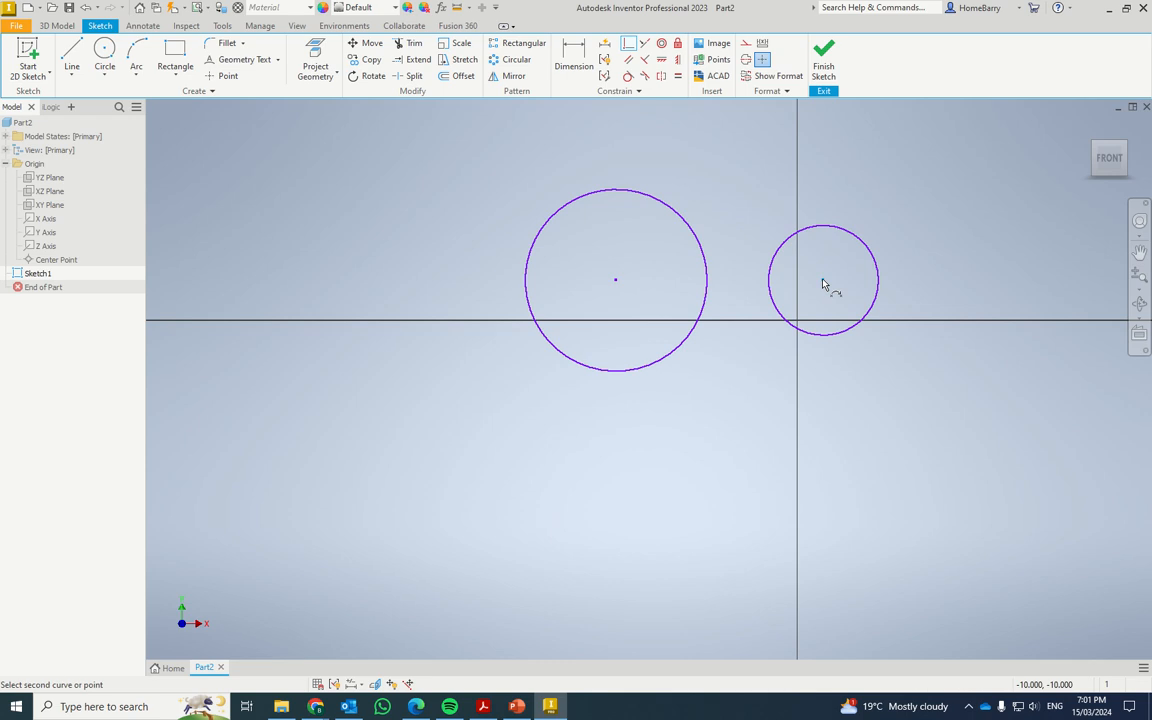
{"action": "left_click", "coordinate": [617, 284]}
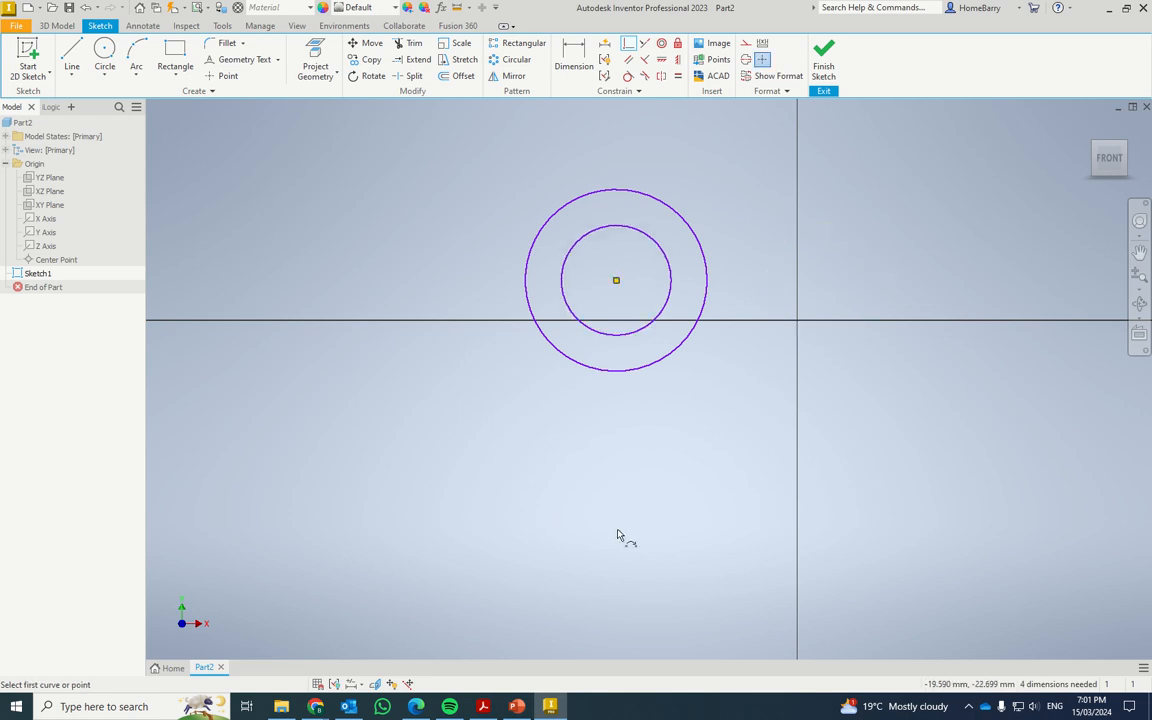
{"action": "left_click", "coordinate": [661, 45]}
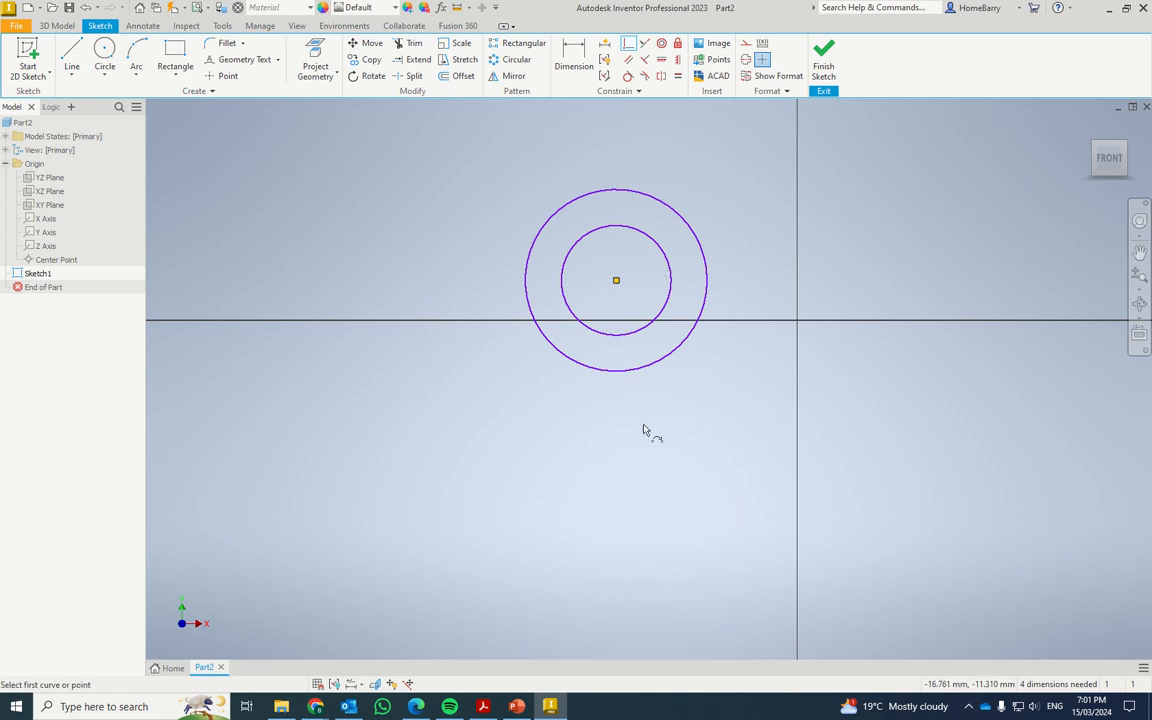
Sketch a three-point arc to the upper left of the two circles, bulging up and to the left.
{"action": "left_click", "coordinate": [136, 50]}
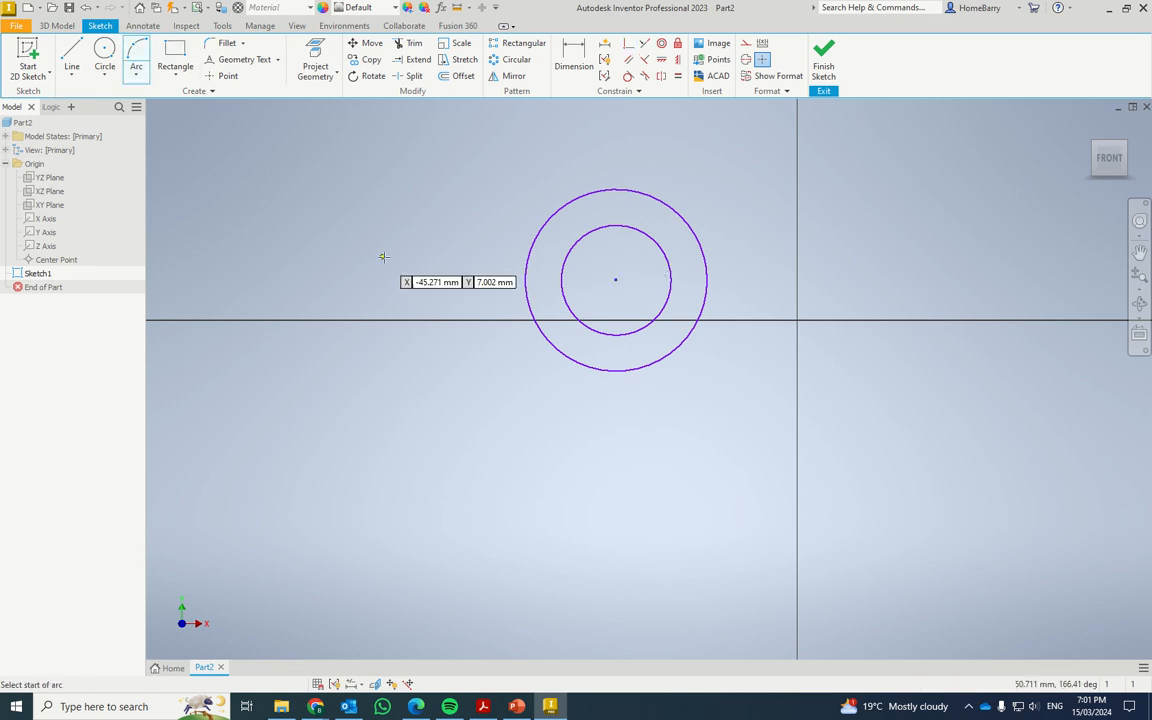
{"action": "left_click", "coordinate": [413, 271]}
{"action": "left_click", "coordinate": [489, 151]}
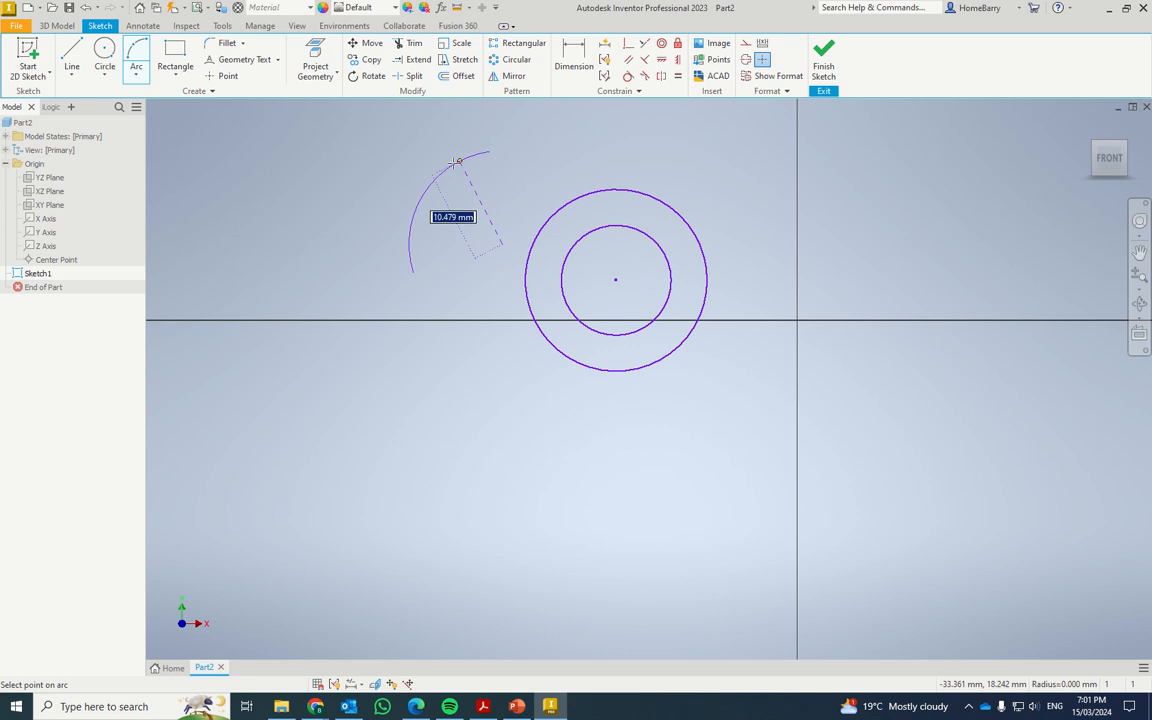
{"action": "left_click", "coordinate": [420, 172]}
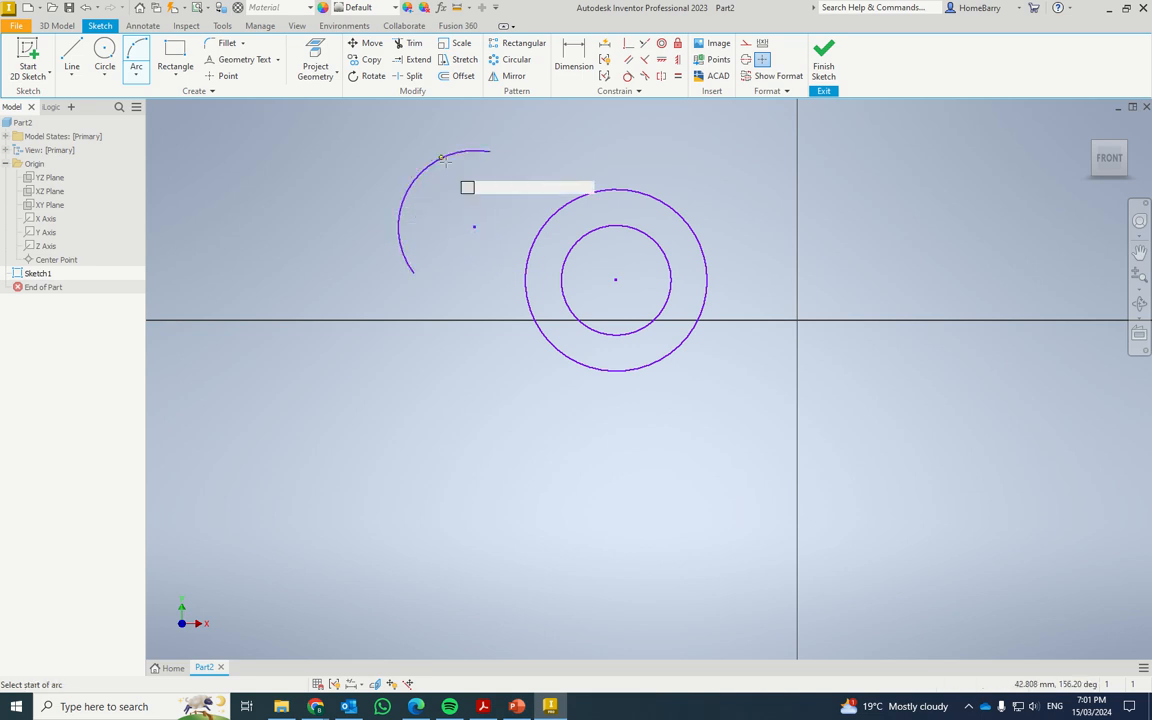
Apply a concentric constraint between the arc and the inner circle.
{"action": "left_click", "coordinate": [661, 43]}
{"action": "left_click", "coordinate": [433, 170]}
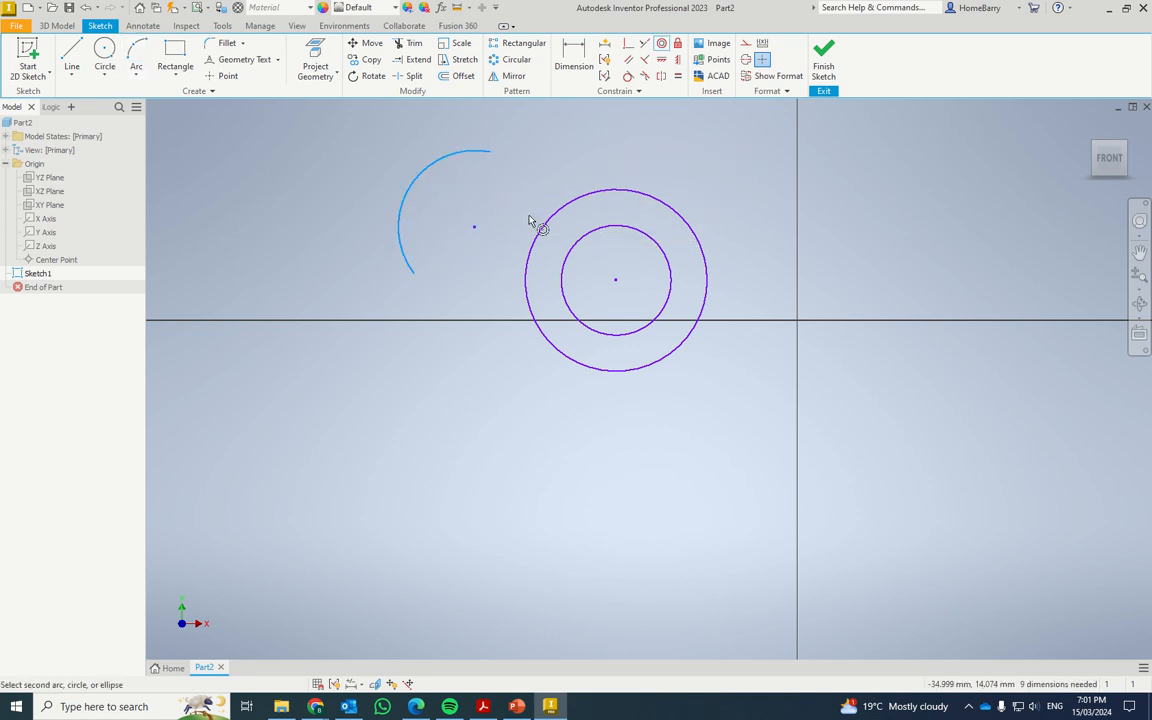
{"action": "left_click", "coordinate": [580, 241]}
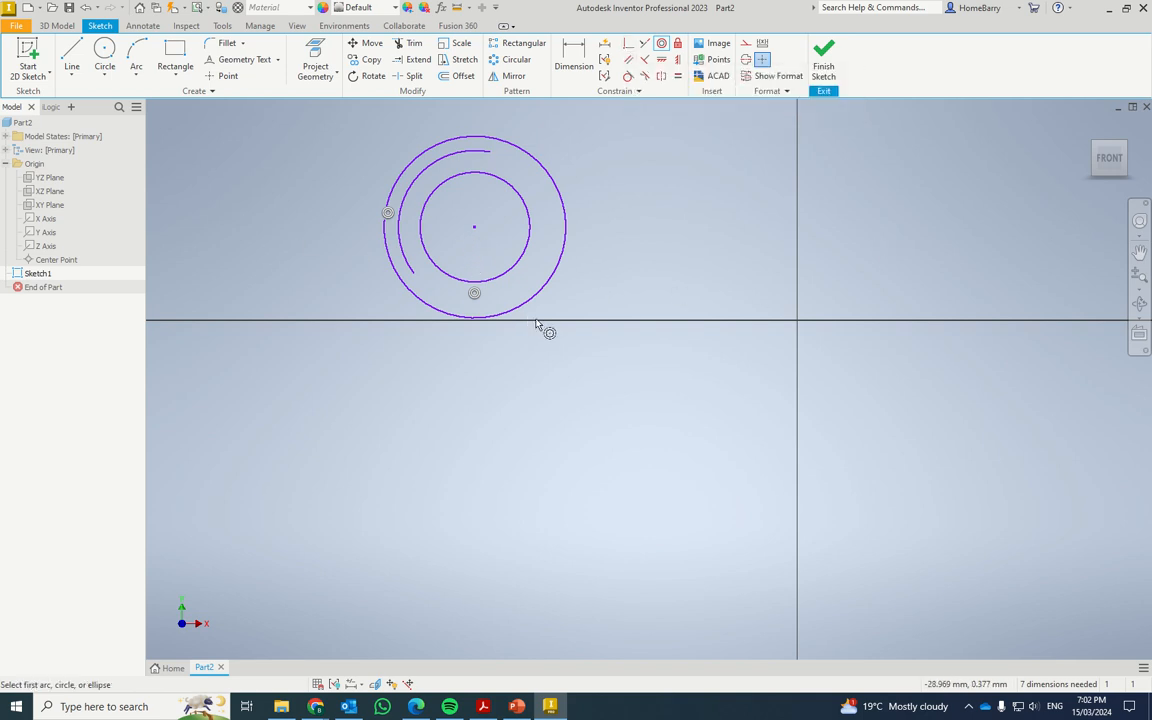
Delete the circles and arc, and sketch a line from about X -33.1 mm, Y 7.8 mm, steeply down to the right across the horizontal axis.
{"action": "key", "text": "Escape"}
{"action": "left_click_drag", "start_coordinate": [345, 120], "coordinate": [741, 378]}
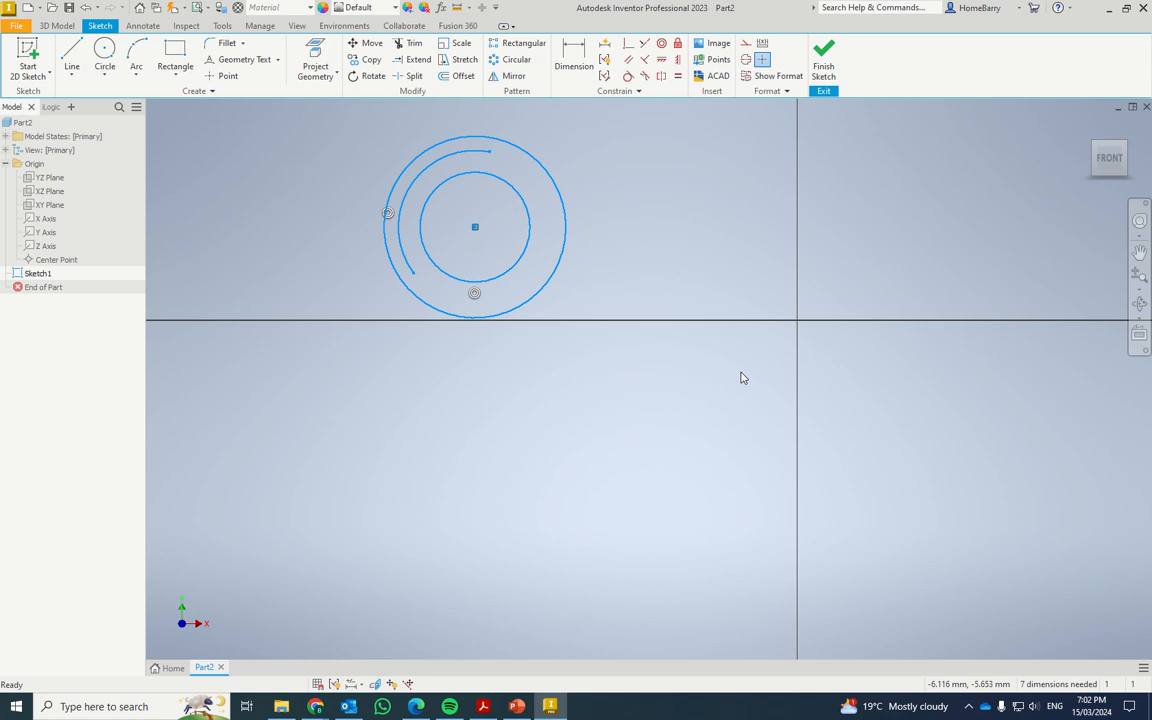
{"action": "key", "text": "Delete"}
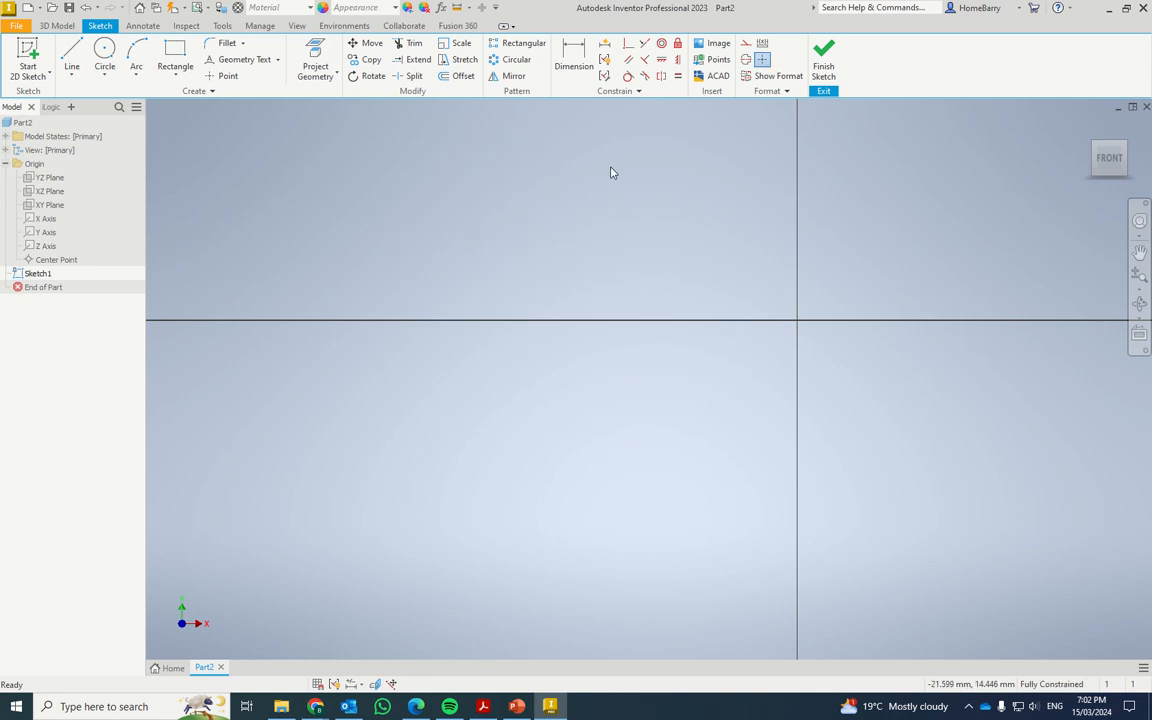
{"action": "left_click", "coordinate": [72, 57]}
{"action": "left_click", "coordinate": [491, 247]}
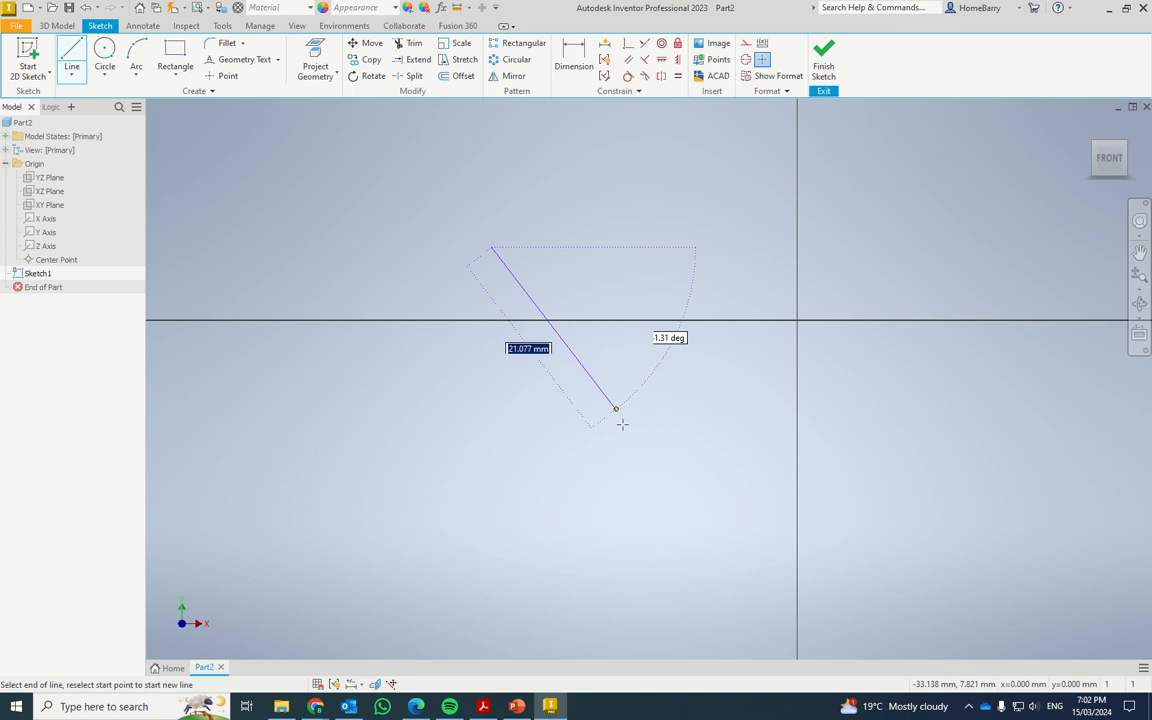
{"action": "left_click", "coordinate": [620, 432]}
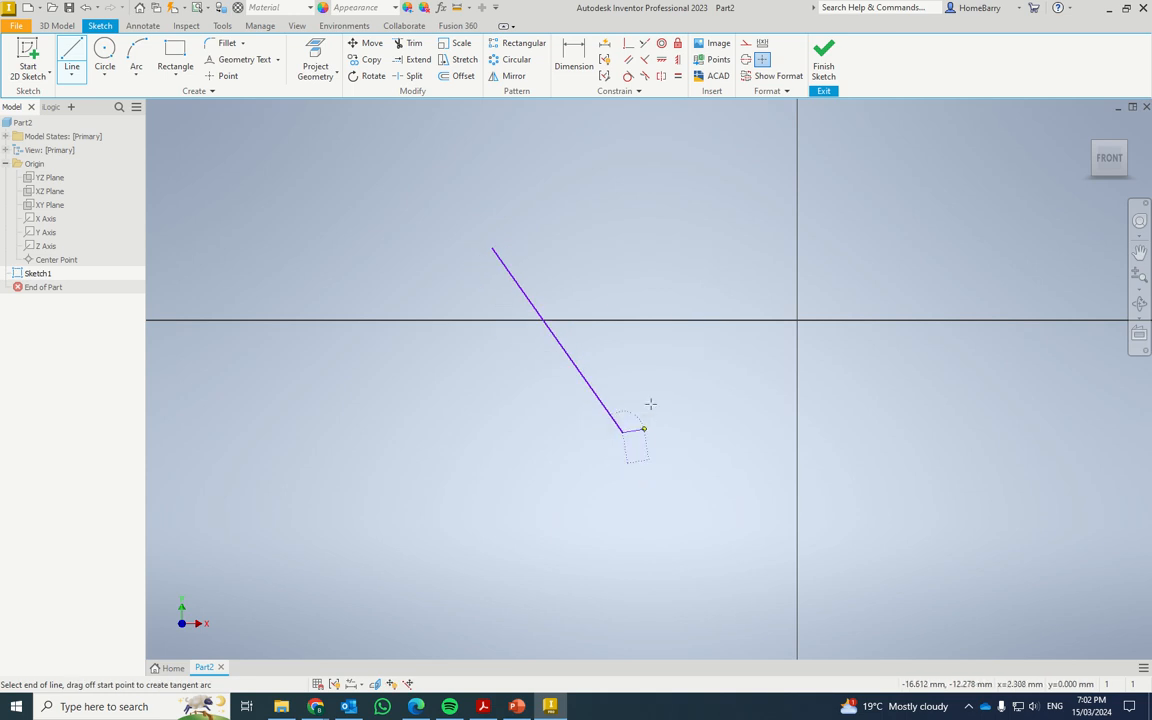
{"action": "key", "text": "Escape"}
Sketch a separate line perpendicular to the first, rising to the right from just above the horizontal axis, left of the vertical axis.
{"action": "left_click", "coordinate": [648, 306]}
{"action": "left_click", "coordinate": [759, 226]}
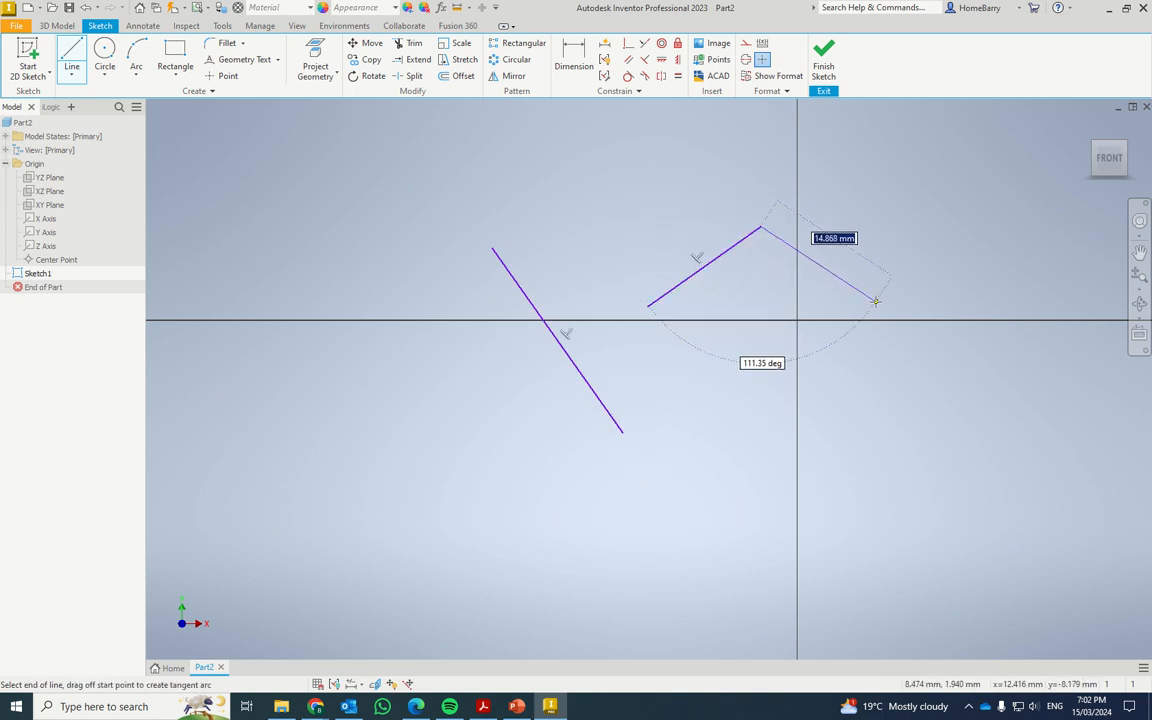
{"action": "key", "text": "Escape"}
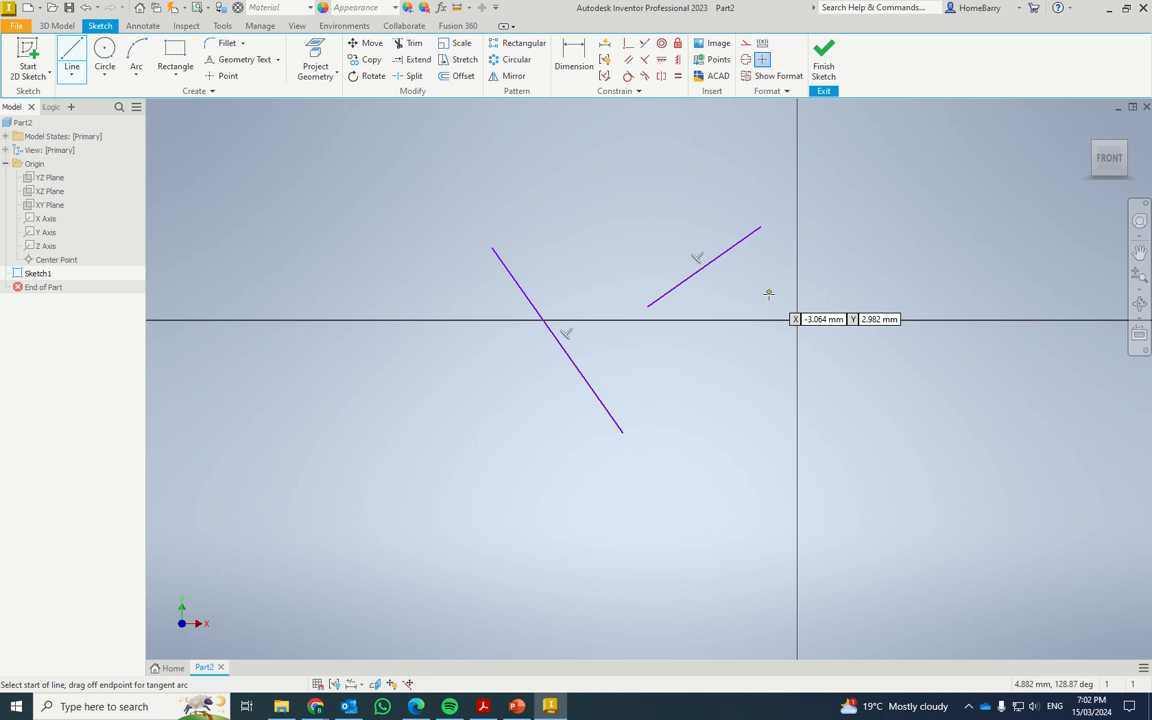
Move the shorter line left toward the first one, and sketch a separate horizontal line about 21.4 mm long above the first line.
{"action": "key", "text": "Escape"}
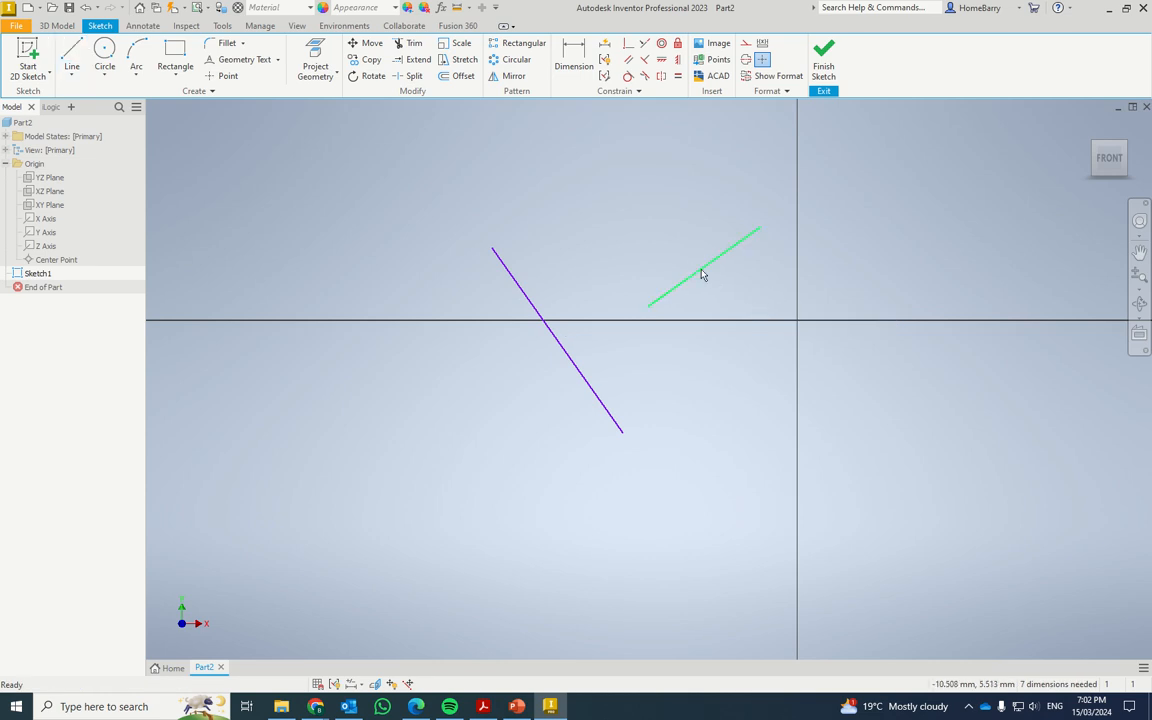
{"action": "mouse_move", "coordinate": [702, 273]}
{"action": "left_mouse_down"}
{"action": "mouse_move", "coordinate": [687, 311]}
{"action": "mouse_move", "coordinate": [571, 355]}
{"action": "mouse_move", "coordinate": [466, 421]}
{"action": "mouse_move", "coordinate": [650, 290]}
{"action": "mouse_move", "coordinate": [680, 252]}
{"action": "left_mouse_up"}
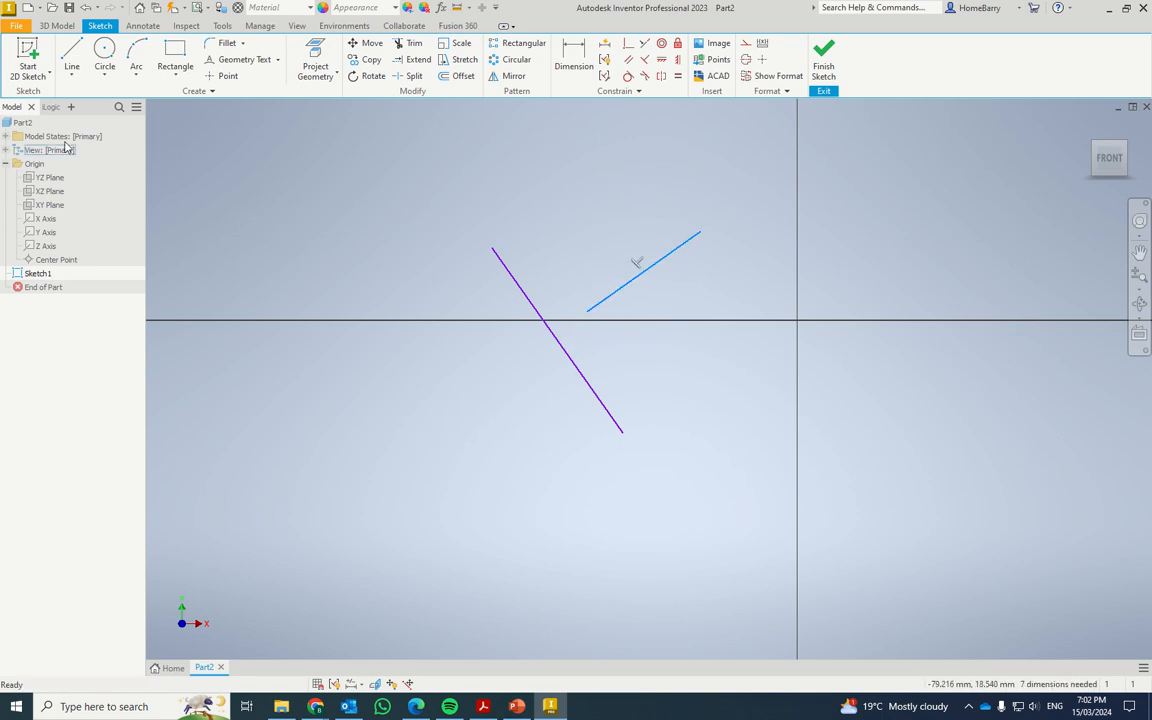
{"action": "left_click", "coordinate": [71, 55]}
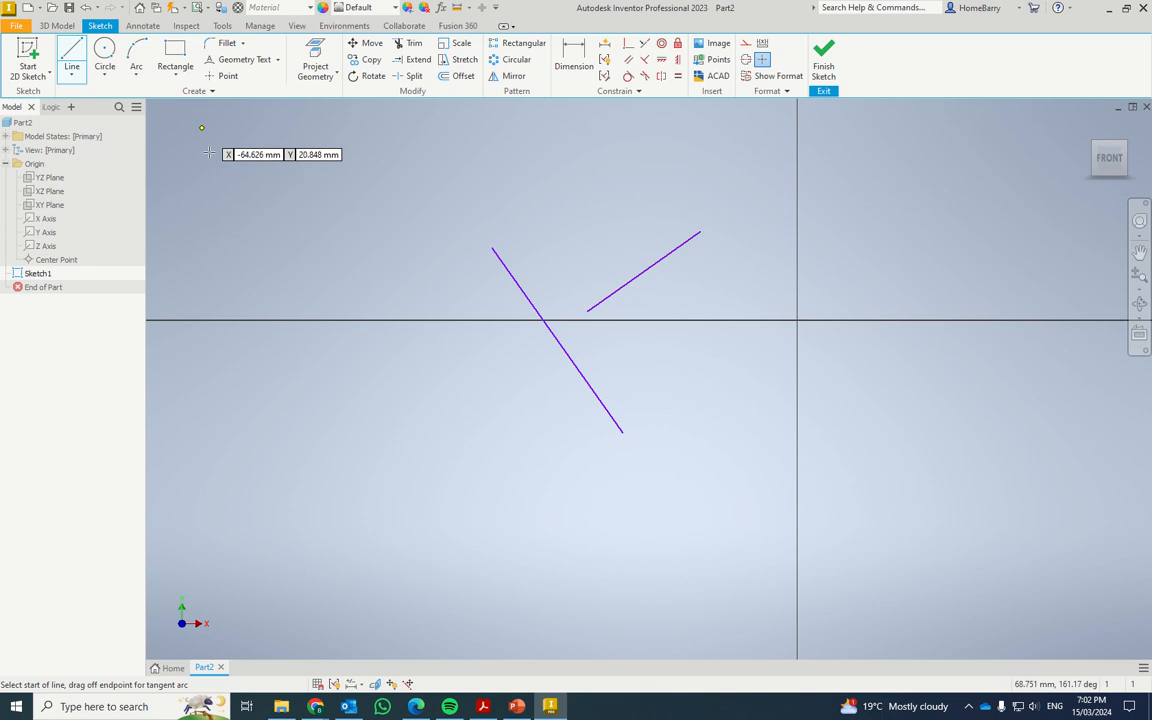
{"action": "left_click", "coordinate": [337, 157]}
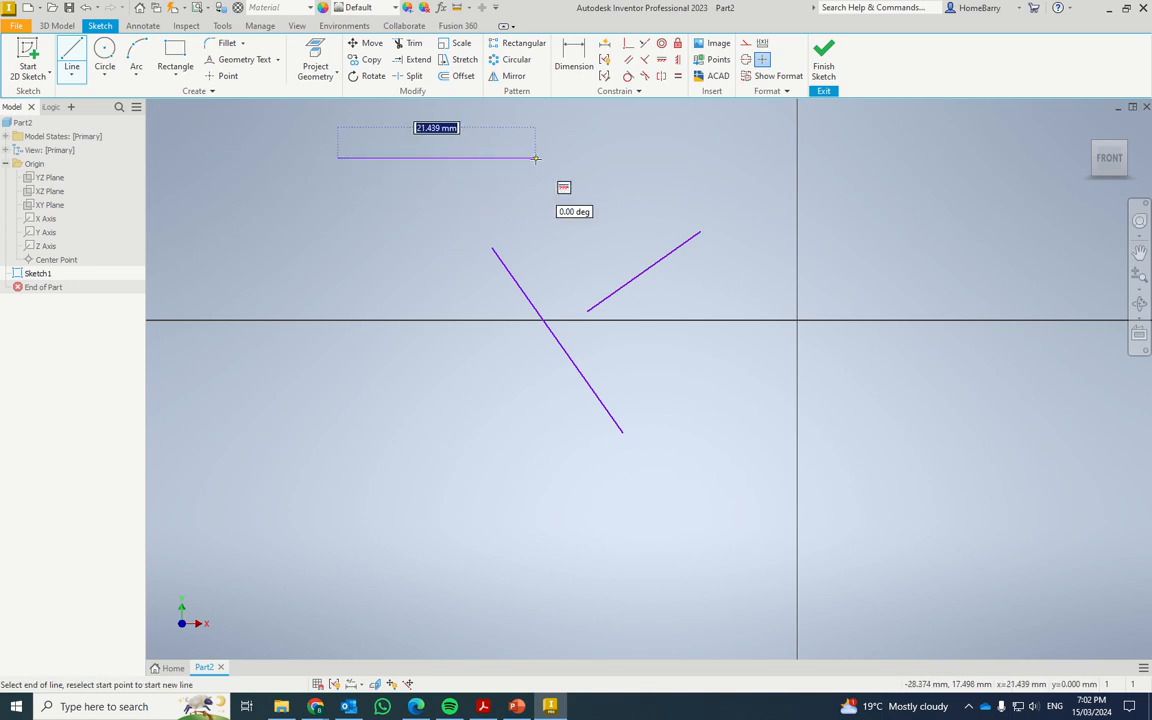
{"action": "left_click", "coordinate": [535, 158]}
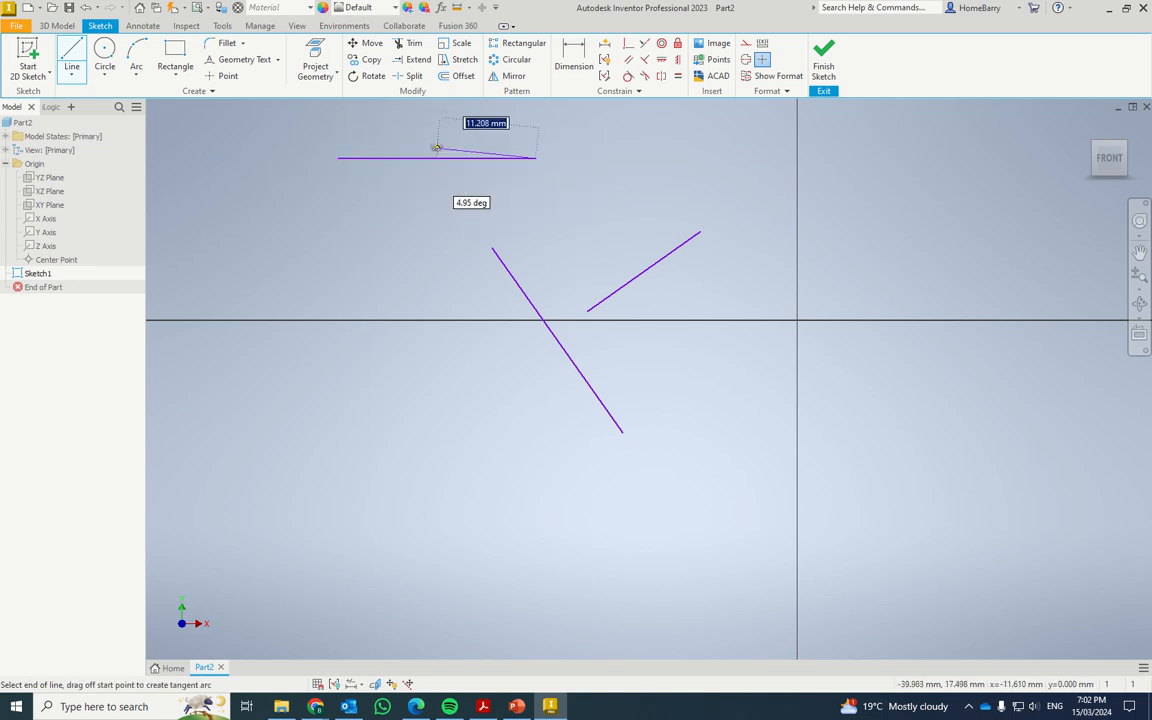
{"action": "key", "text": "Escape"}
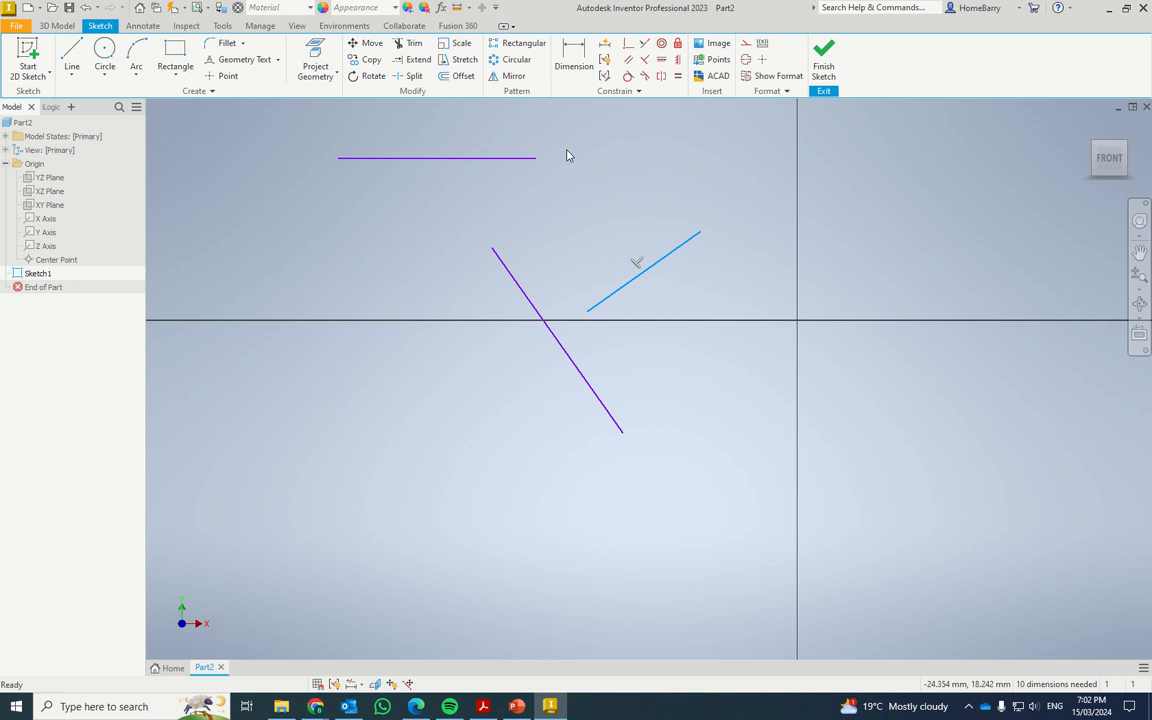
Delete the shorter line's perpendicular constraint, and swing its right end down until the line is horizontal.
{"action": "left_click", "coordinate": [630, 270]}
{"action": "right_click", "coordinate": [637, 262]}
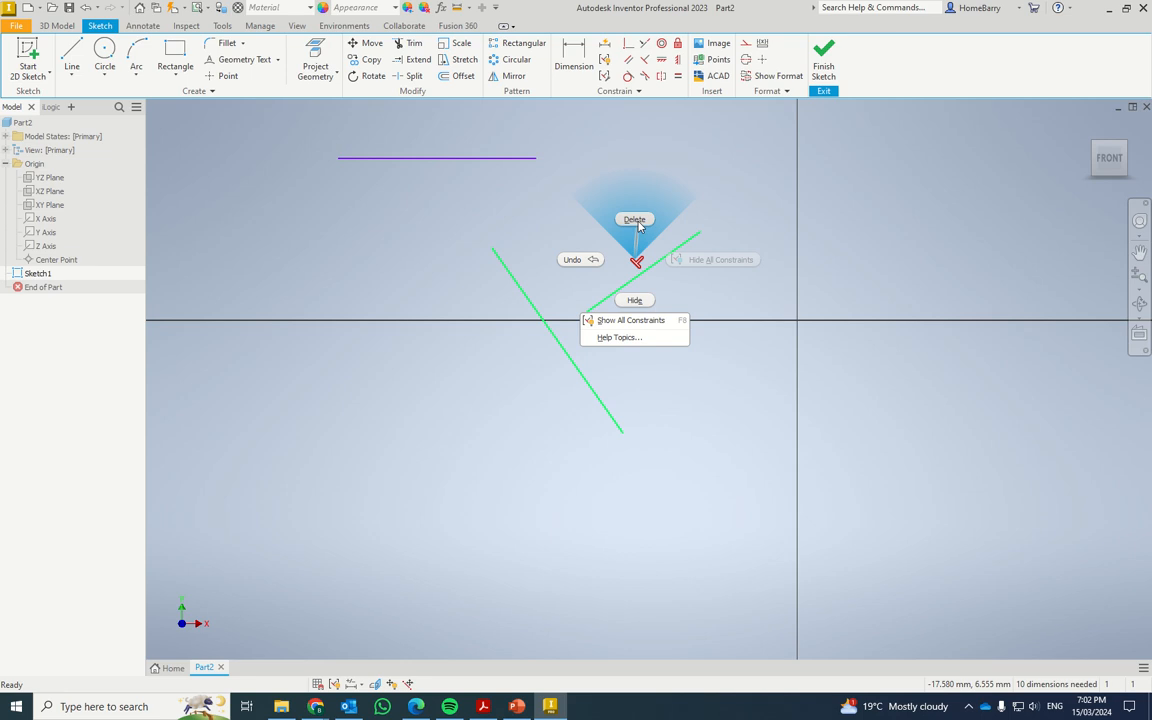
{"action": "left_click", "coordinate": [636, 221]}
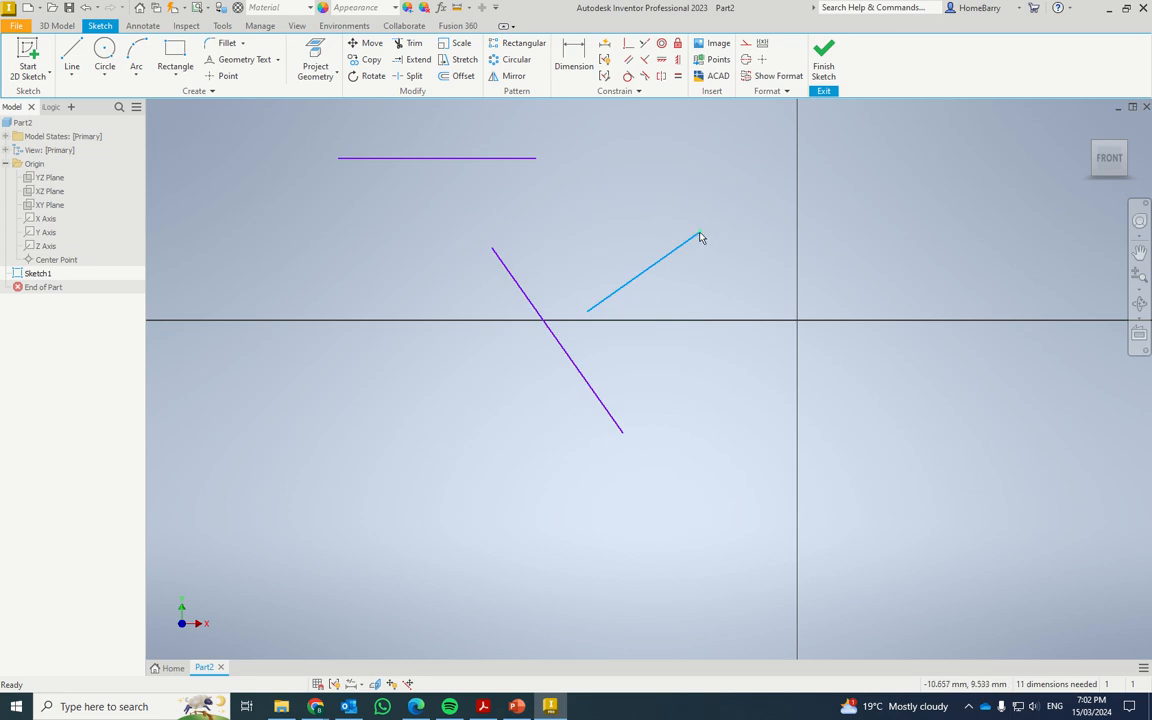
{"action": "left_click_drag", "start_coordinate": [700, 237], "coordinate": [733, 311]}
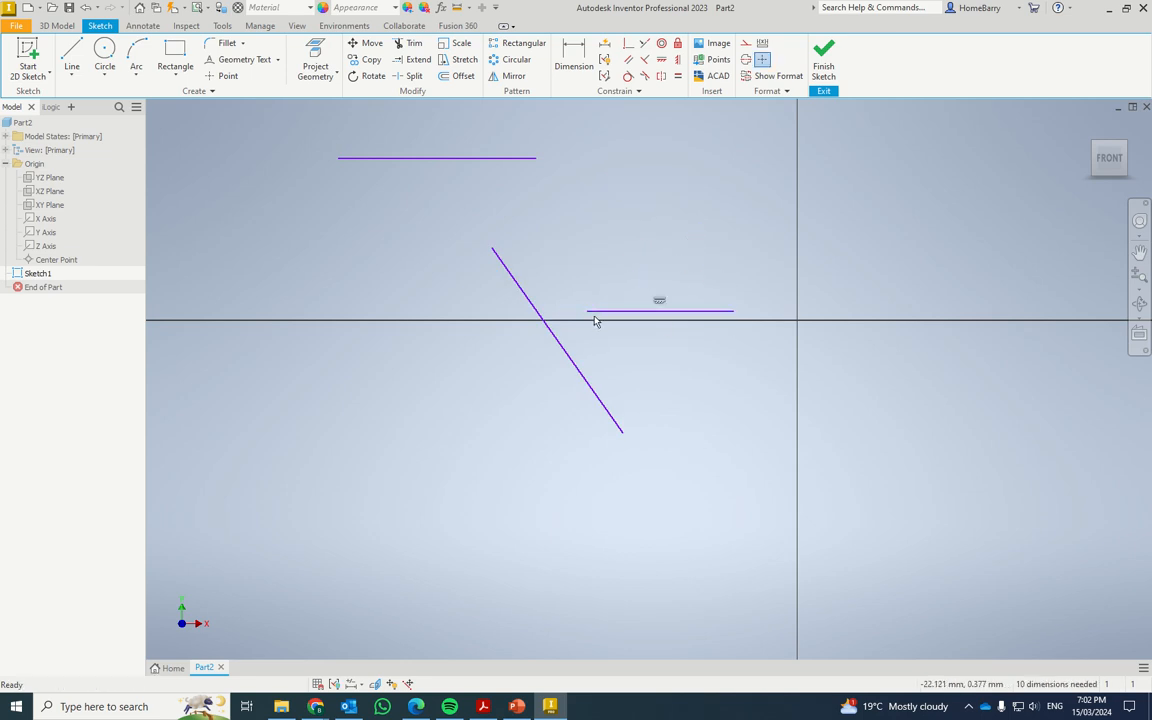
Constrain the steep line perpendicular to the short horizontal line and to the upper horizontal line.
{"action": "left_click", "coordinate": [645, 66]}
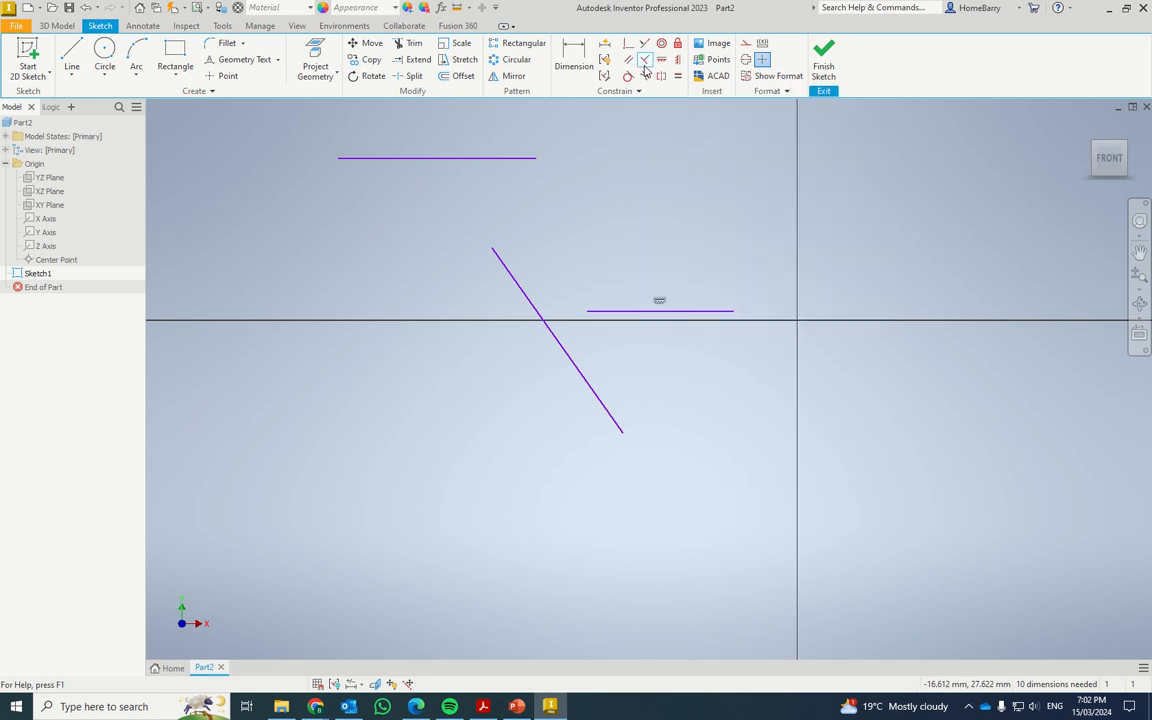
{"action": "left_click", "coordinate": [708, 311]}
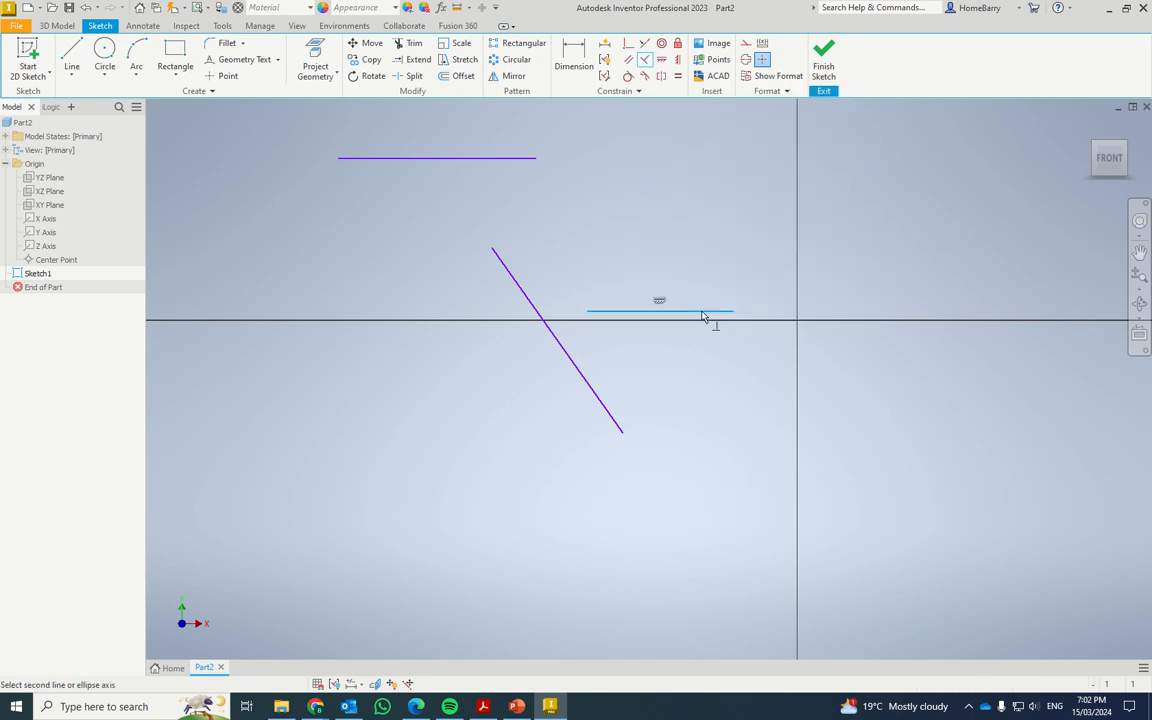
{"action": "left_click", "coordinate": [574, 361]}
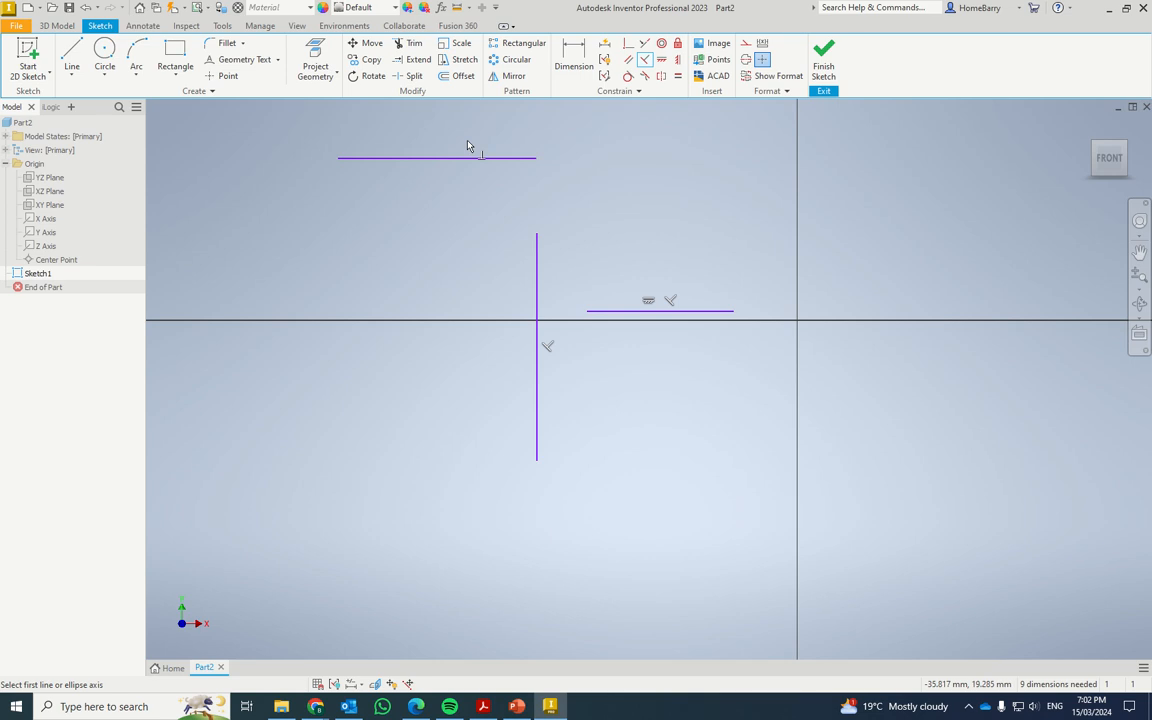
{"action": "left_click", "coordinate": [536, 275]}
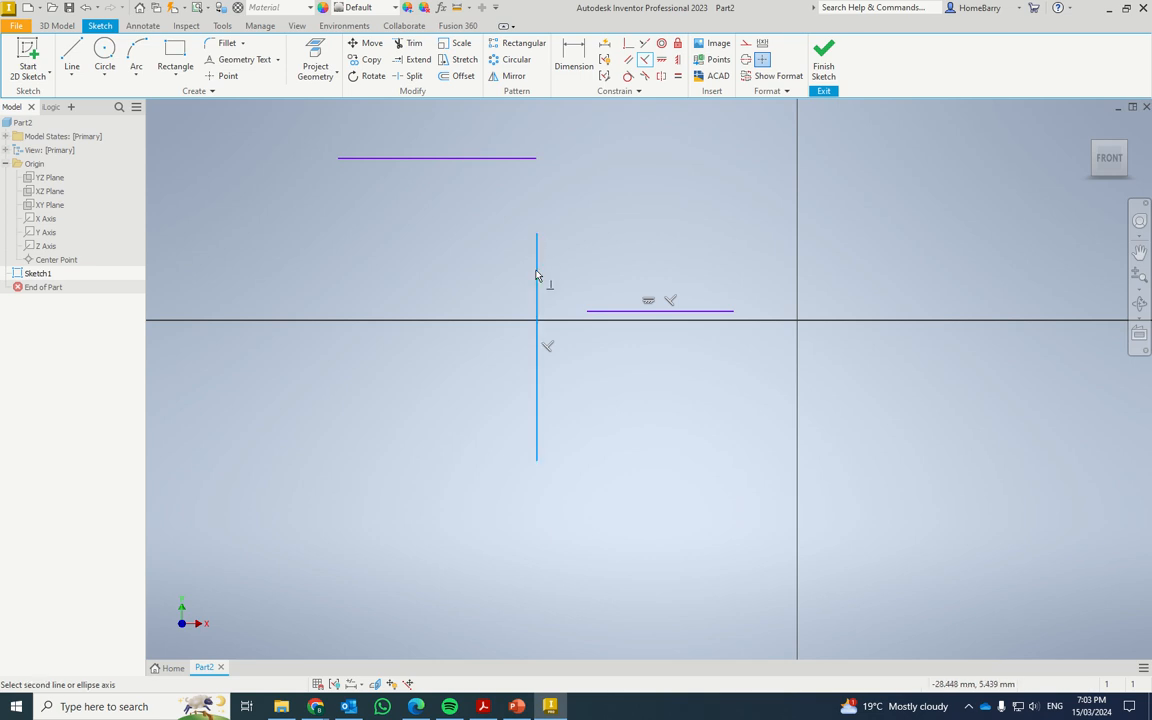
{"action": "left_click", "coordinate": [458, 159]}
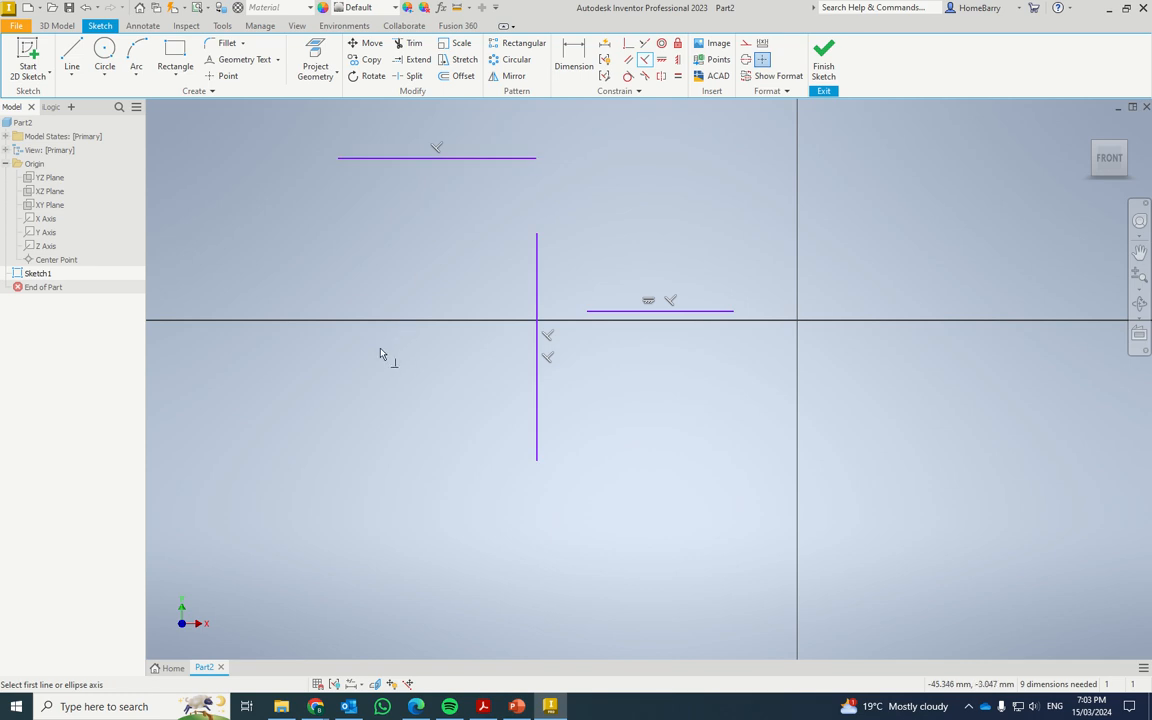
Try to apply a perpendicular constraint between the two horizontal lines.
{"action": "left_click", "coordinate": [640, 314]}
{"action": "left_click", "coordinate": [505, 160]}
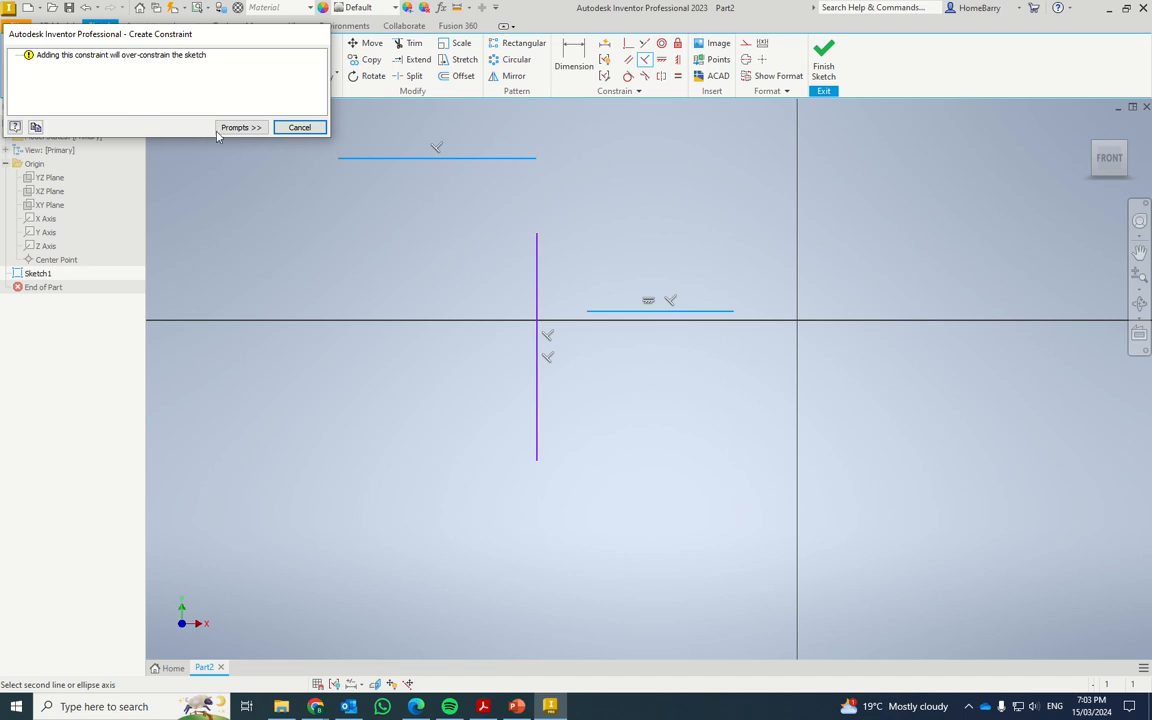
{"action": "left_click", "coordinate": [300, 128]}
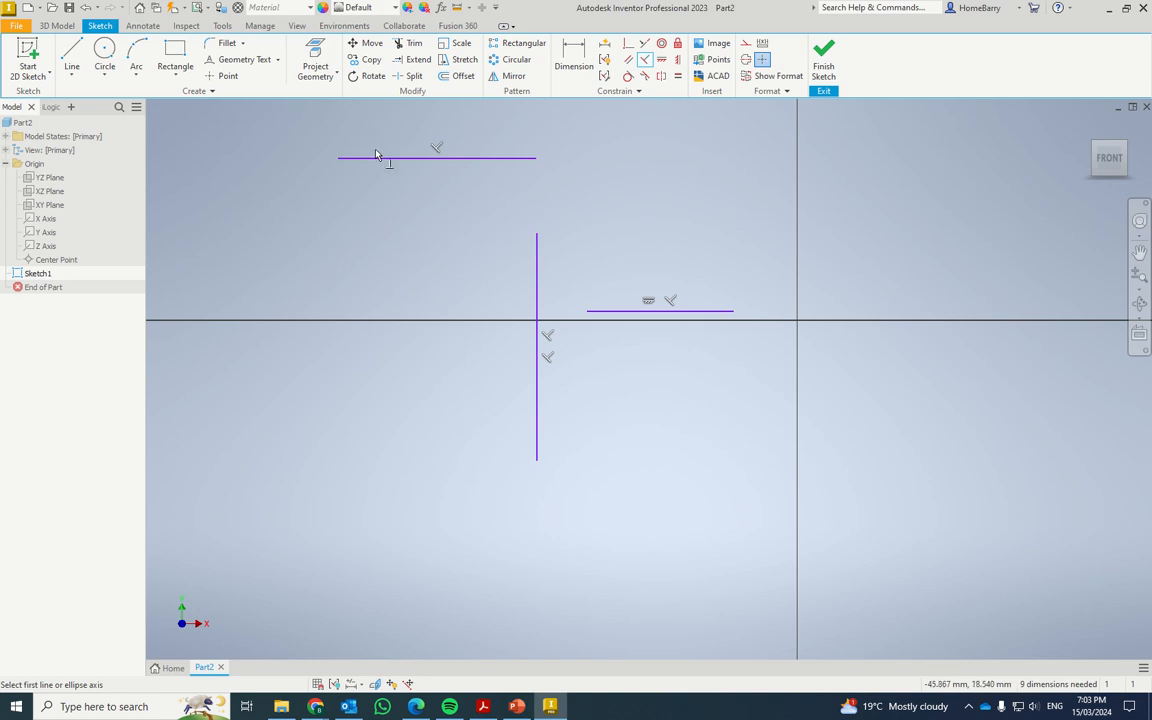
Delete all three lines, and sketch a single line rising to the right across the horizontal axis, left of the vertical axis.
{"action": "mouse_move", "coordinate": [301, 122]}
{"action": "left_mouse_down"}
{"action": "mouse_move", "coordinate": [468, 288]}
{"action": "mouse_move", "coordinate": [851, 525]}
{"action": "left_mouse_up"}
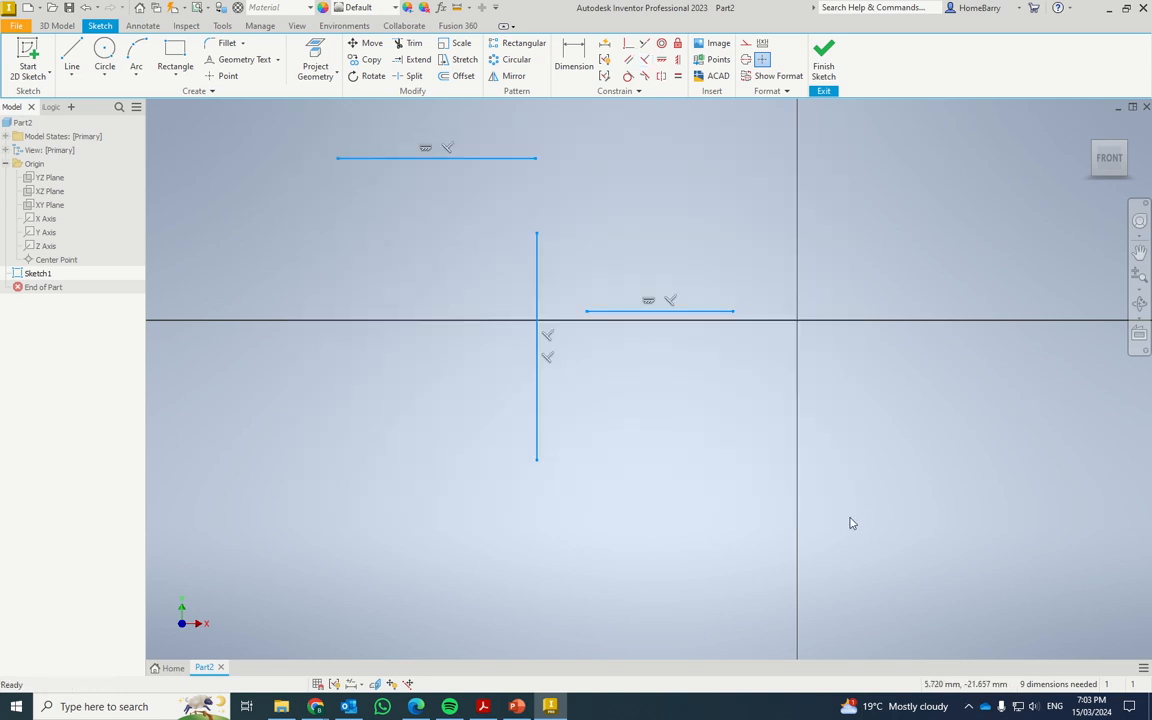
{"action": "key", "text": "Delete"}
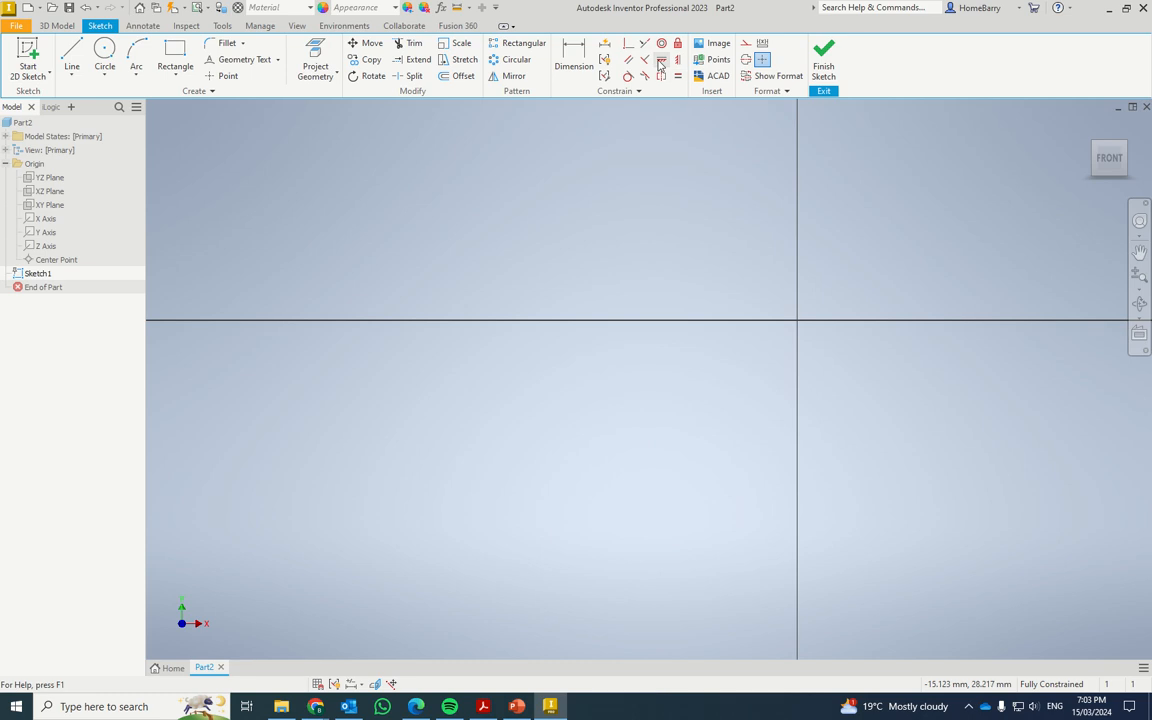
{"action": "left_click", "coordinate": [71, 52]}
{"action": "left_click", "coordinate": [383, 420]}
{"action": "left_click", "coordinate": [664, 232]}
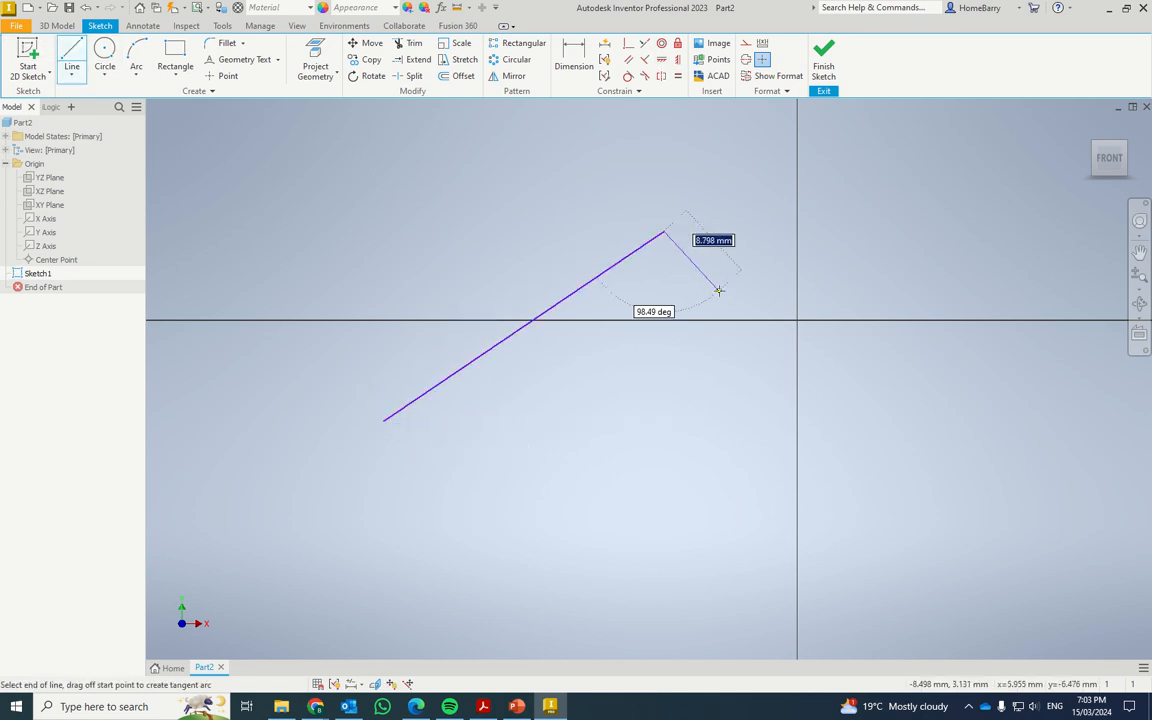
{"action": "key", "text": "Escape"}
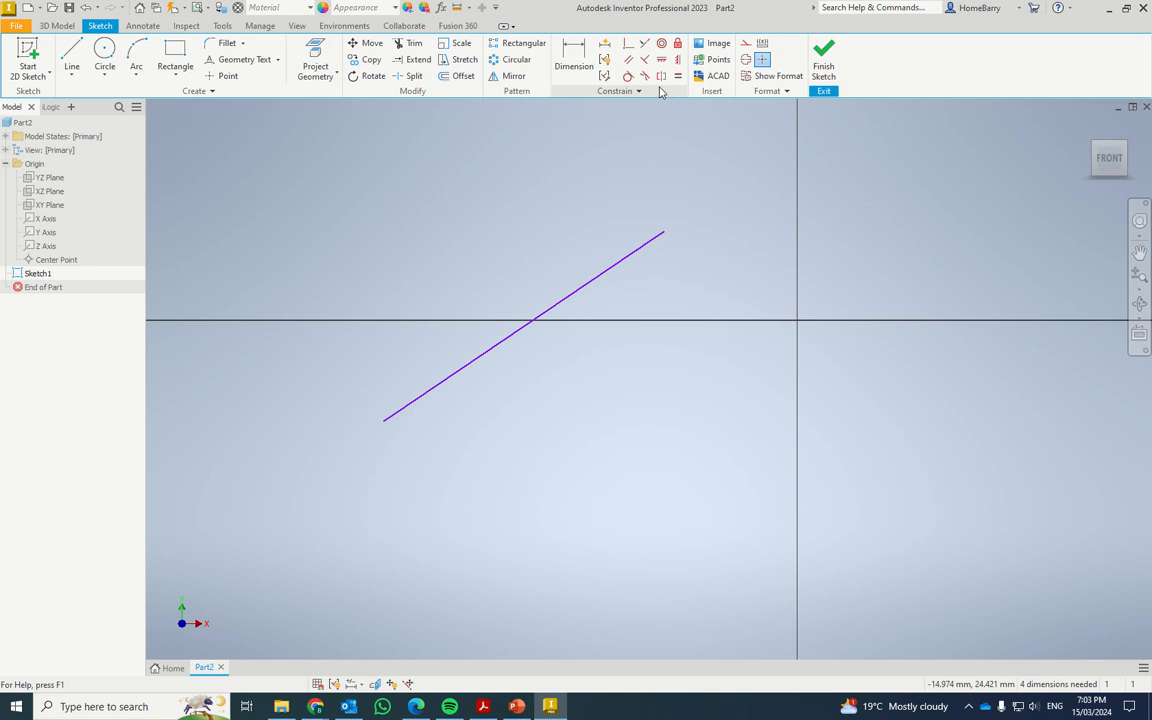
Apply a horizontal constraint to the sloped line.
{"action": "left_click", "coordinate": [662, 63]}
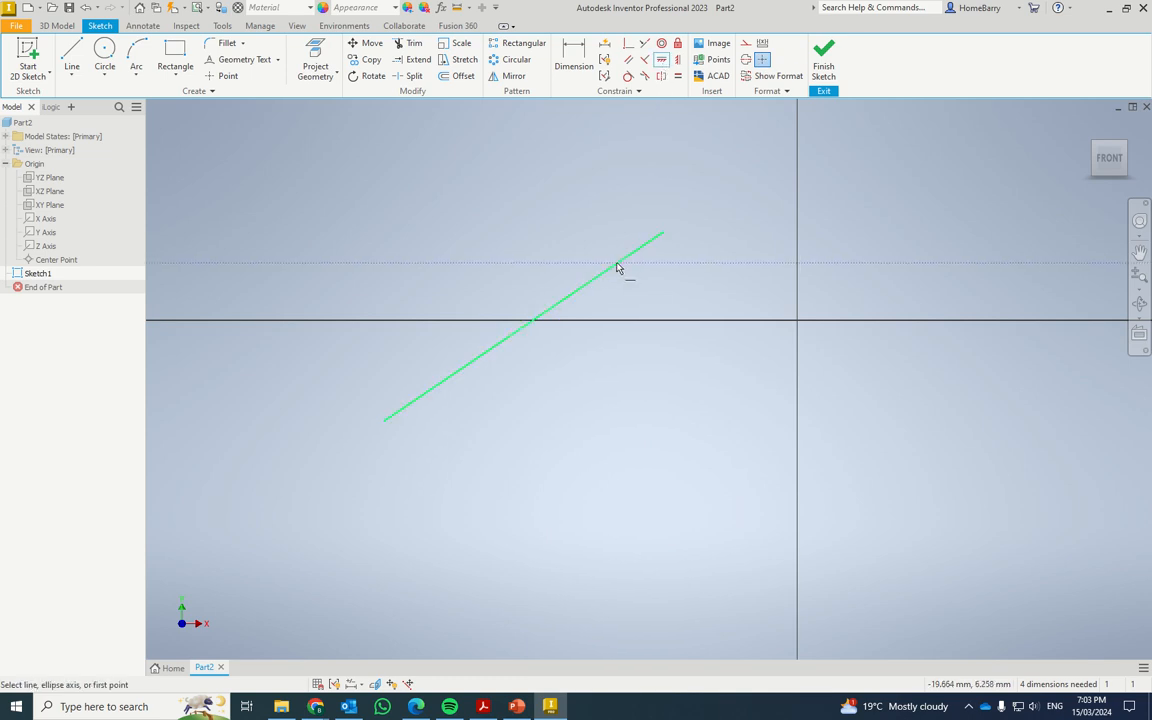
{"action": "left_click", "coordinate": [618, 265]}
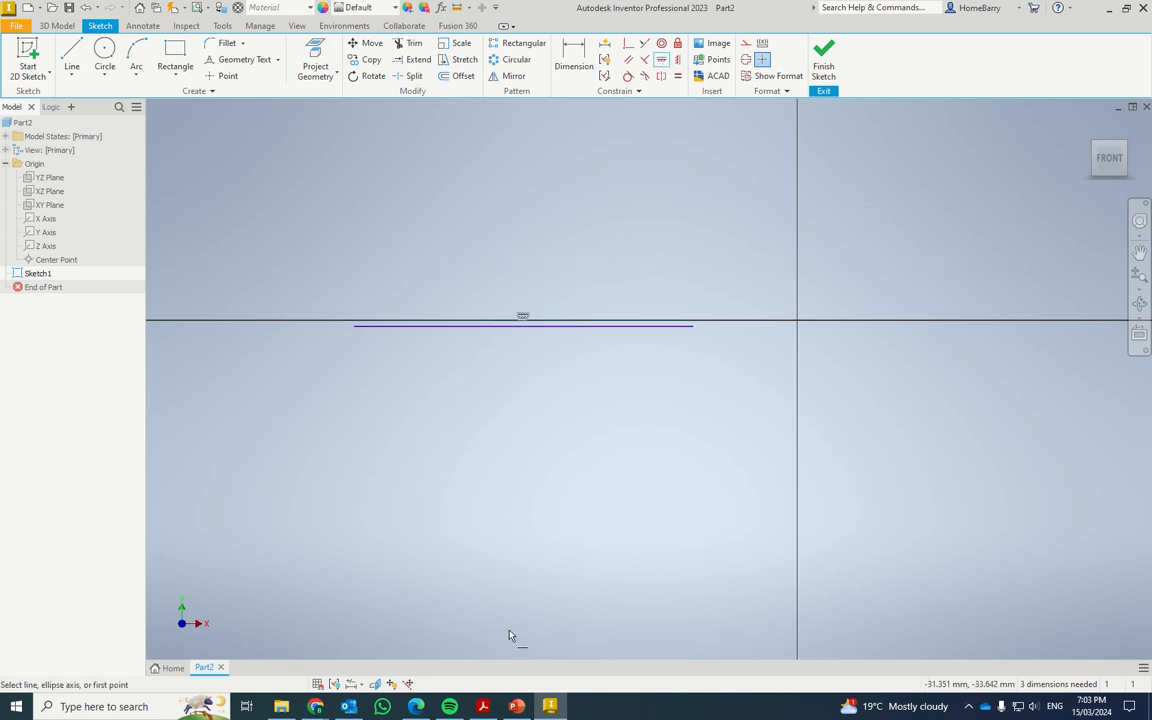
Sketch a vertical line left of the horizontal line, and a steep line sloping down to the right that crosses the horizontal line.
{"action": "left_click", "coordinate": [71, 55]}
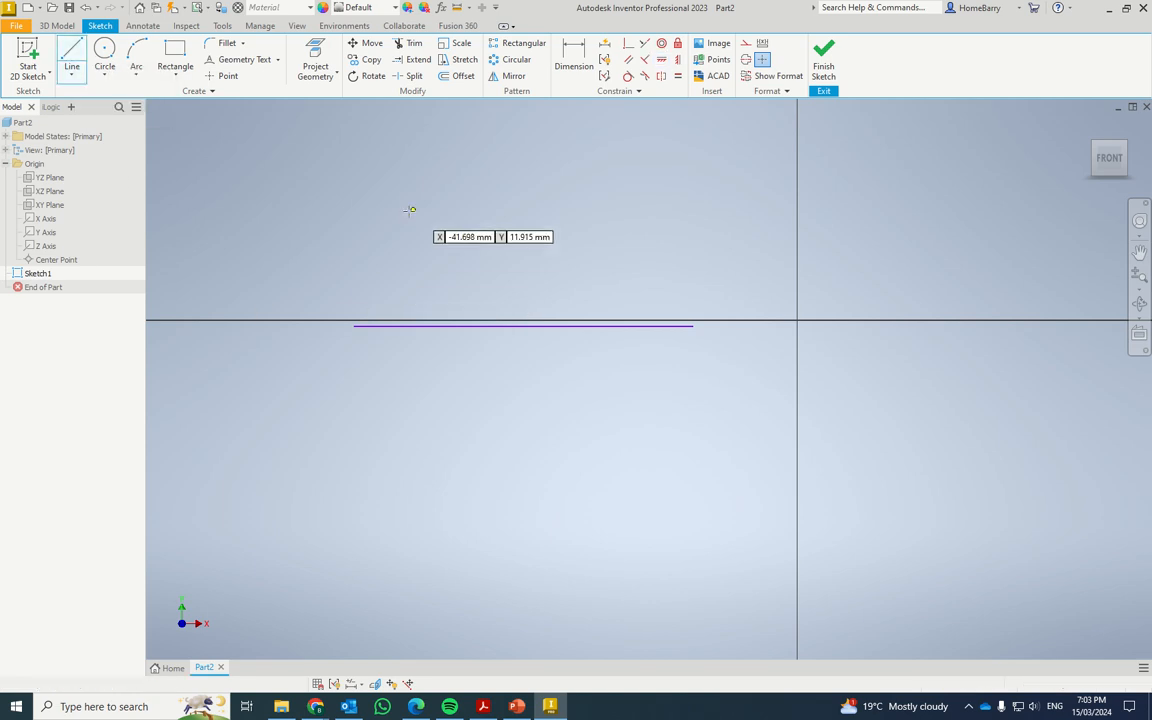
{"action": "left_click", "coordinate": [280, 236]}
{"action": "left_click", "coordinate": [280, 454]}
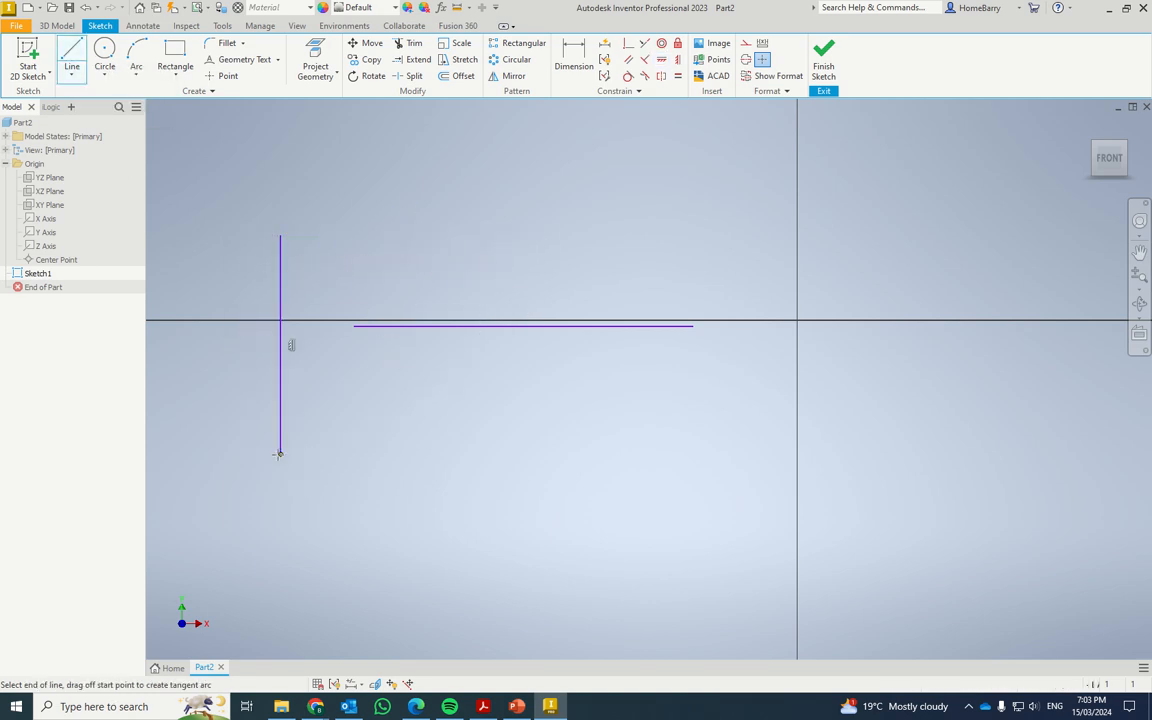
{"action": "key", "text": "Escape"}
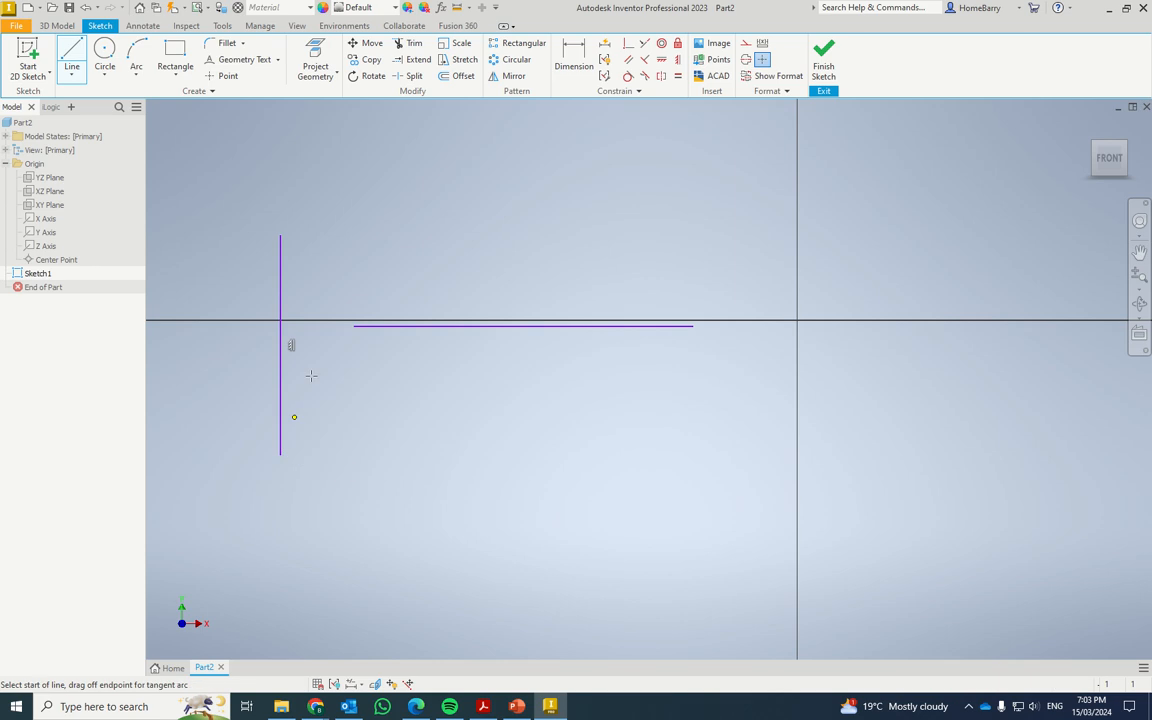
{"action": "left_click", "coordinate": [412, 244]}
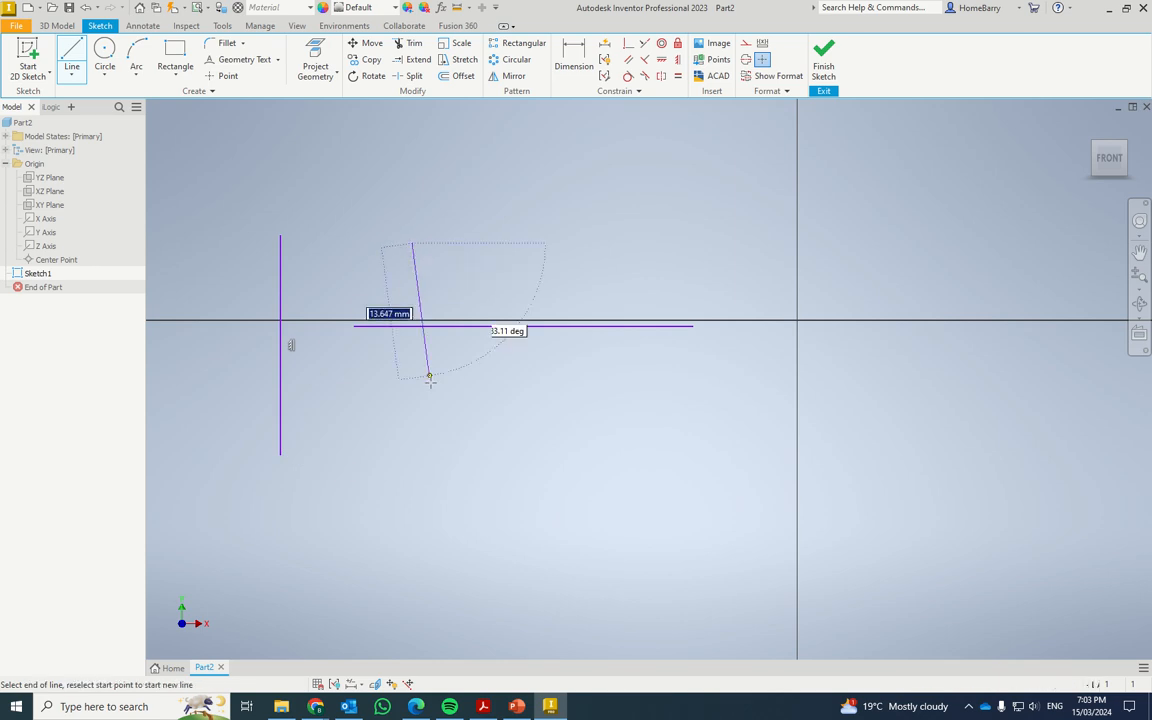
{"action": "left_click", "coordinate": [455, 442]}
{"action": "key", "text": "Escape"}
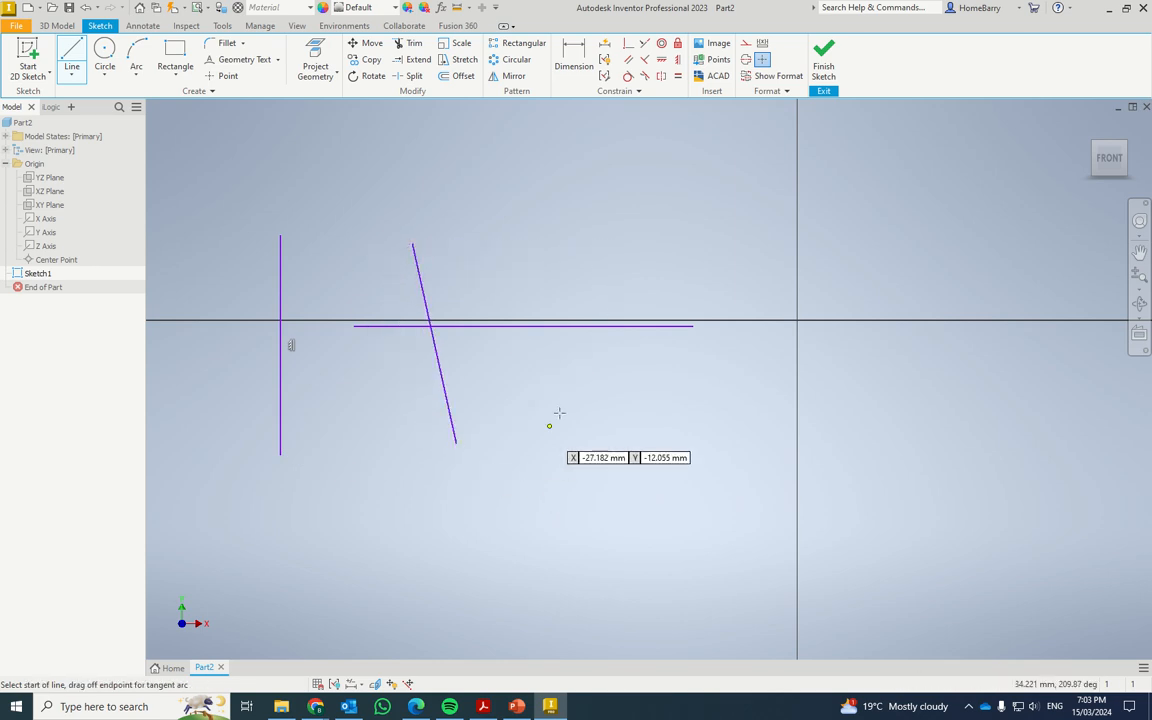
Align the upper endpoints of the sloped and vertical lines with a horizontal constraint, and undo it.
{"action": "left_click", "coordinate": [661, 59]}
{"action": "left_click", "coordinate": [413, 244]}
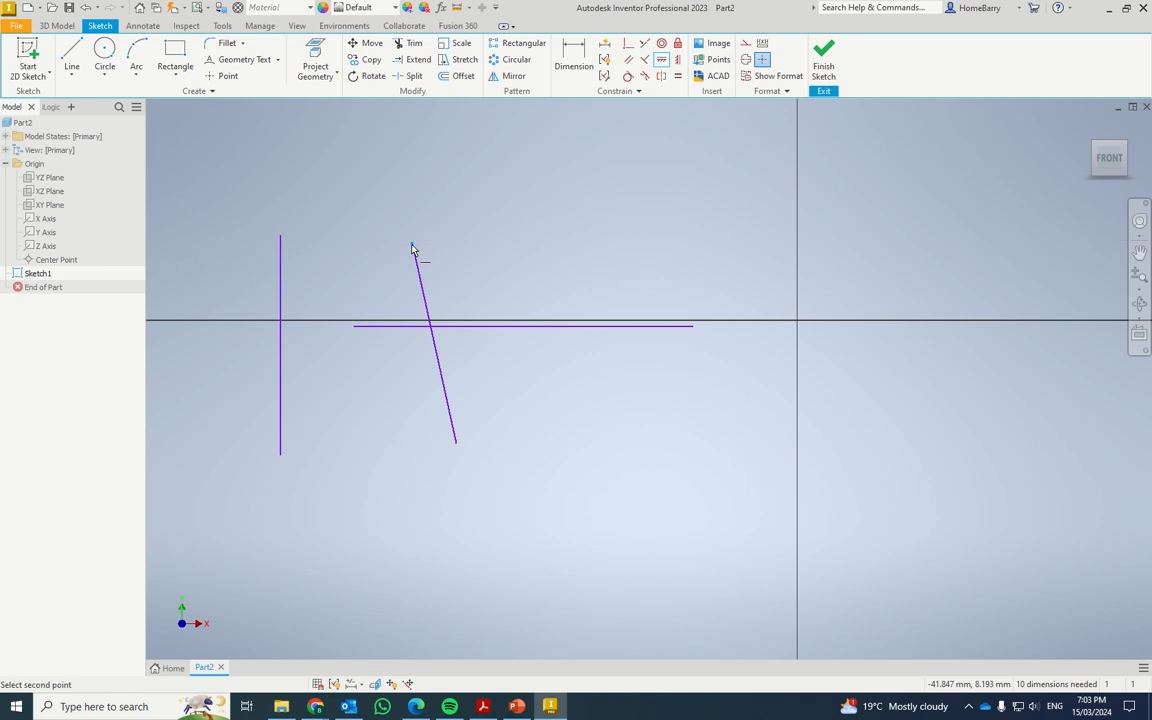
{"action": "left_click", "coordinate": [282, 238]}
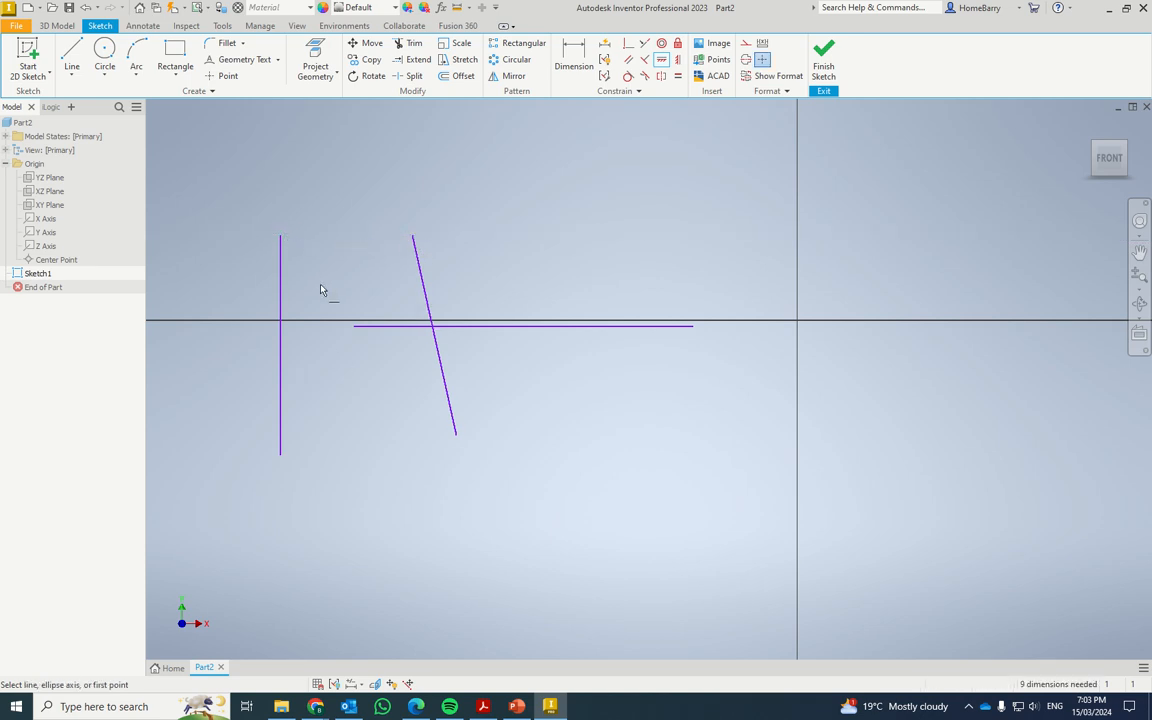
{"action": "left_click", "coordinate": [86, 7]}
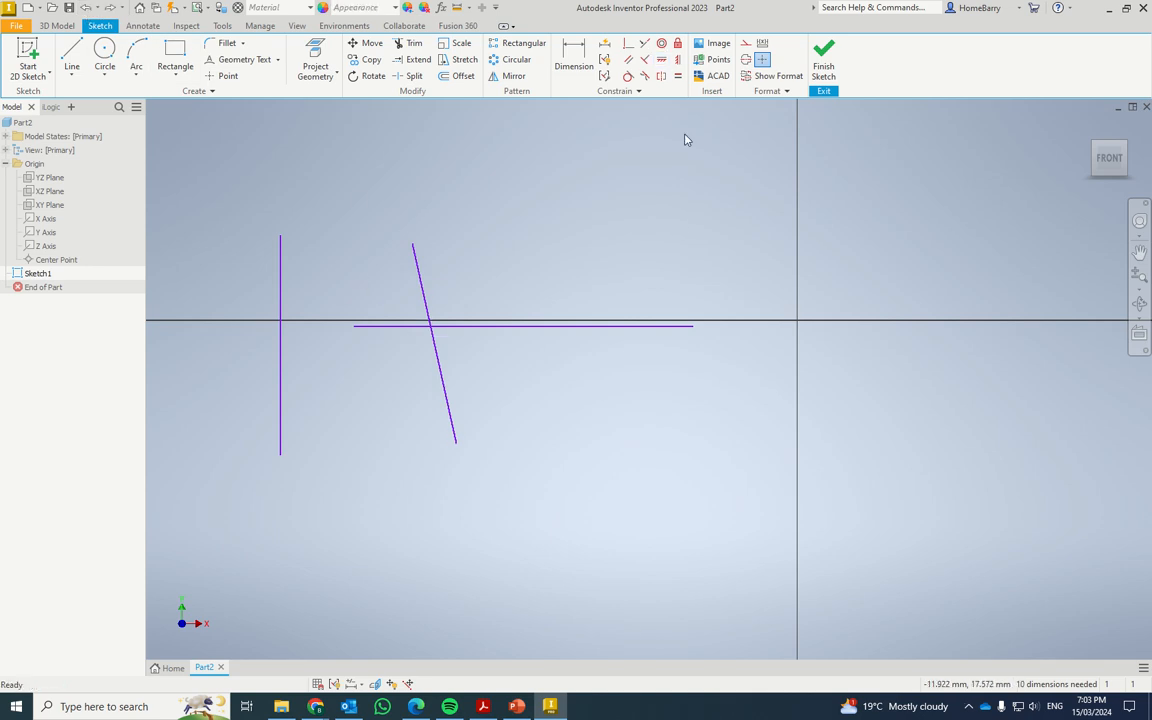
Align the midpoints of the sloped and vertical lines with a horizontal constraint, and swing the sloped line's lower end up to the right.
{"action": "left_click", "coordinate": [661, 59]}
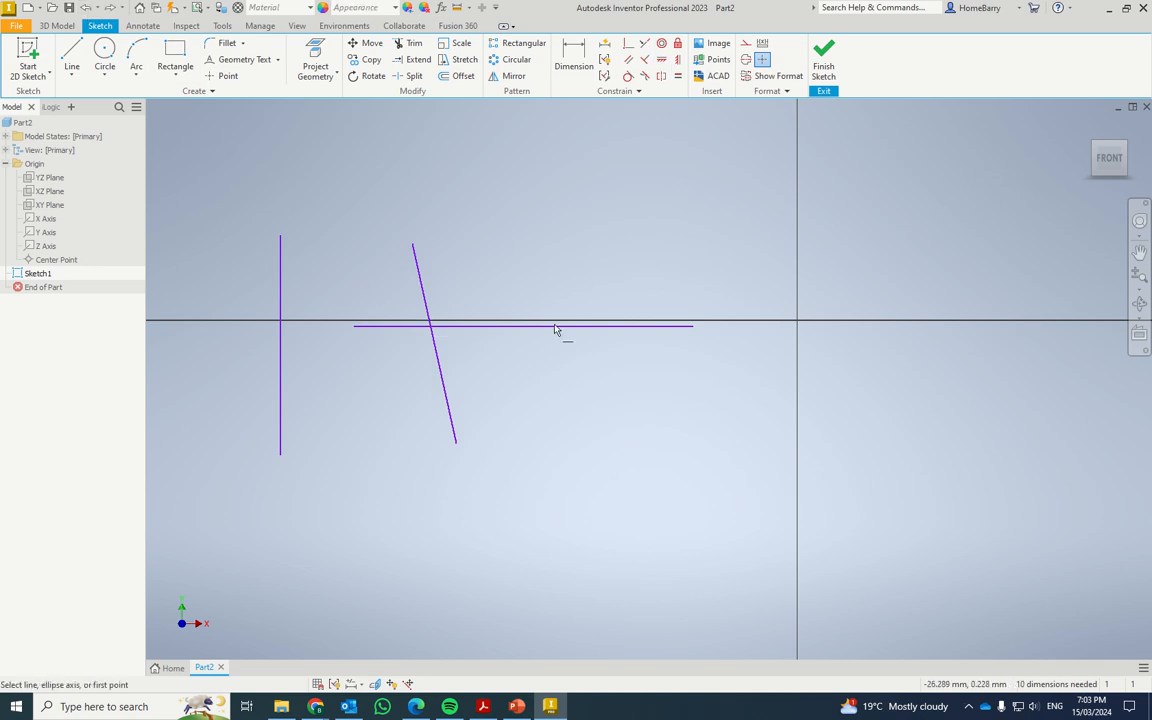
{"action": "left_click", "coordinate": [434, 344]}
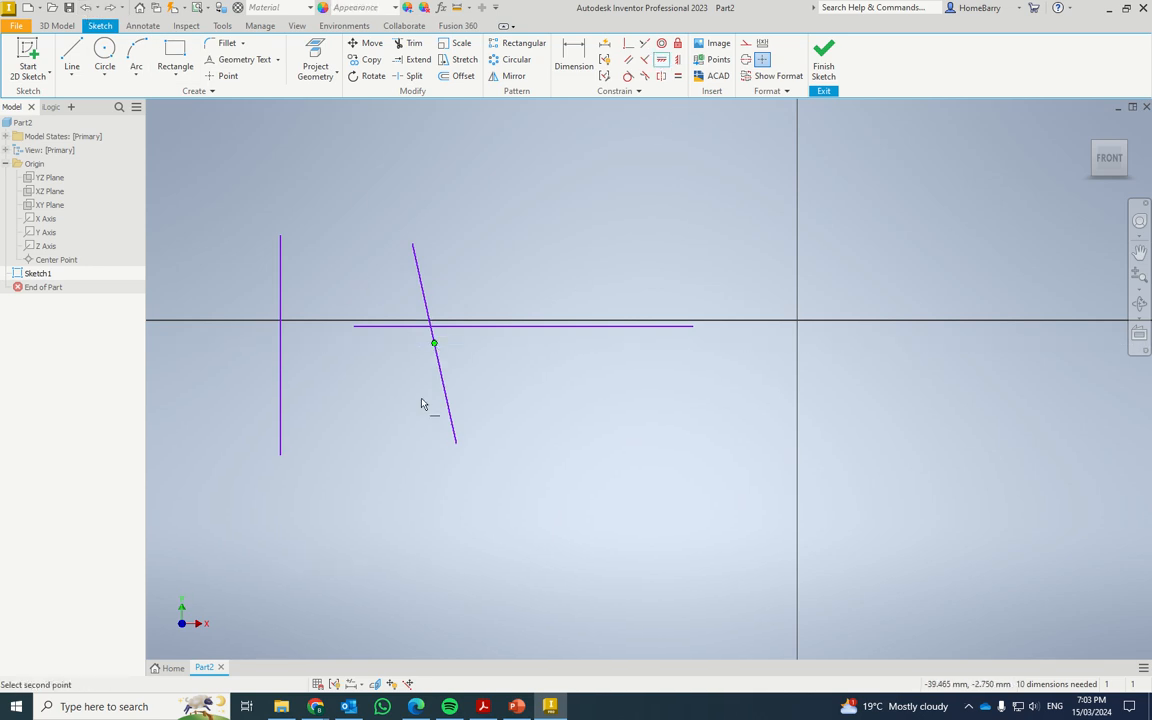
{"action": "left_click", "coordinate": [281, 345]}
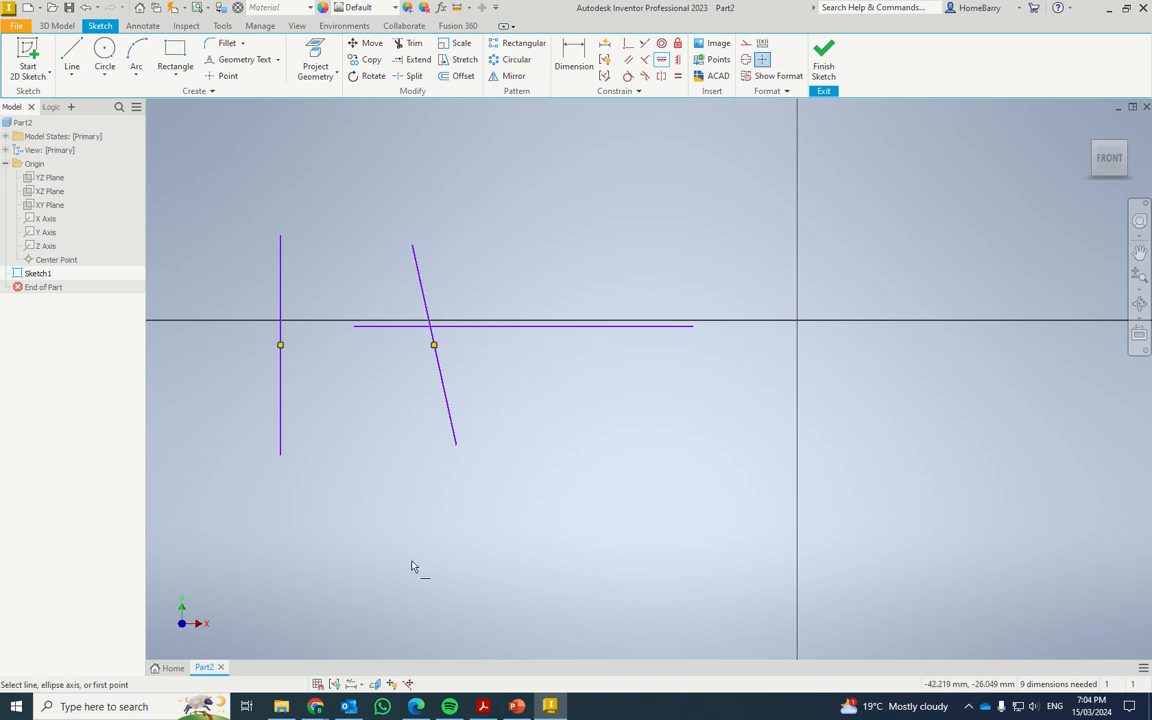
{"action": "key", "text": "Escape"}
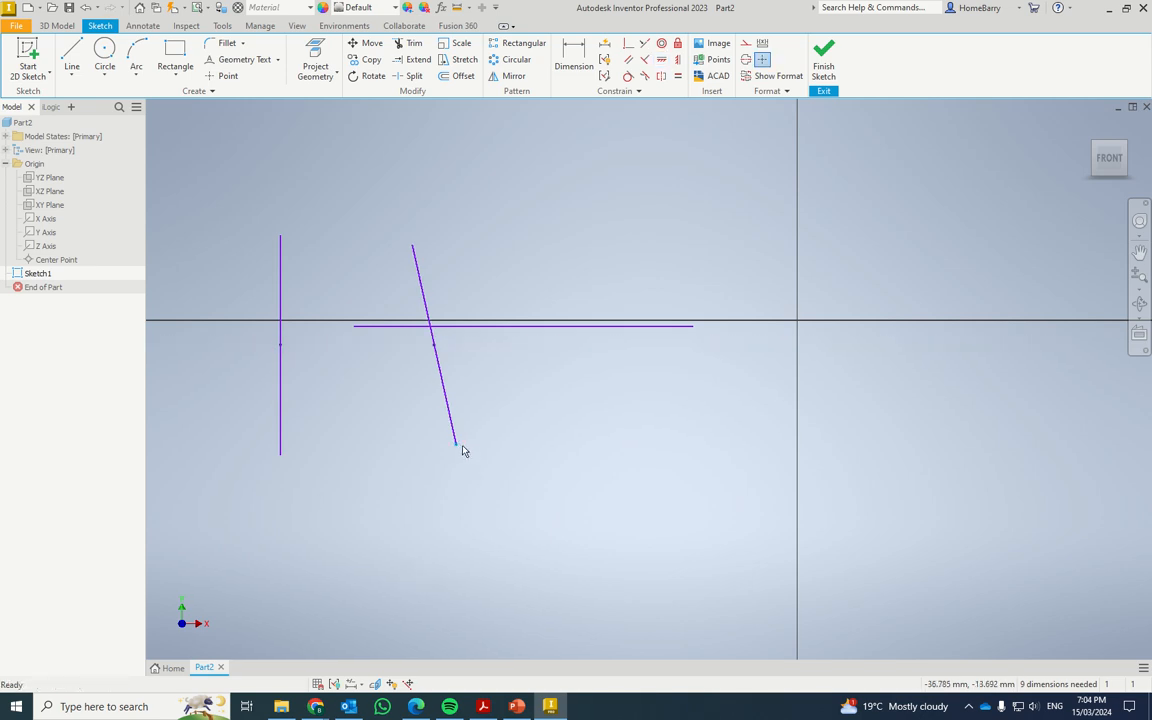
{"action": "left_click_drag", "start_coordinate": [462, 448], "coordinate": [513, 408]}
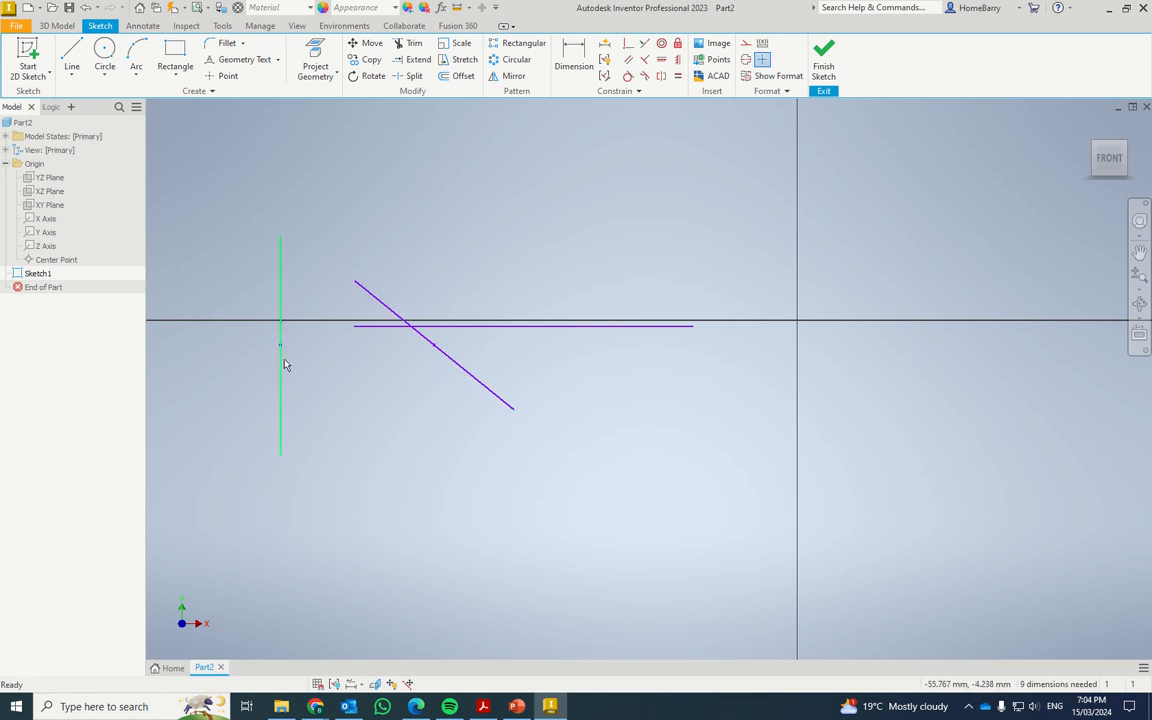
Shift the midpoint-aligned vertical and sloped lines within the sketch, and constrain the sloped line parallel to the vertical line.
{"action": "mouse_move", "coordinate": [284, 364]}
{"action": "left_mouse_down"}
{"action": "mouse_move", "coordinate": [288, 411]}
{"action": "mouse_move", "coordinate": [331, 482]}
{"action": "left_mouse_up"}
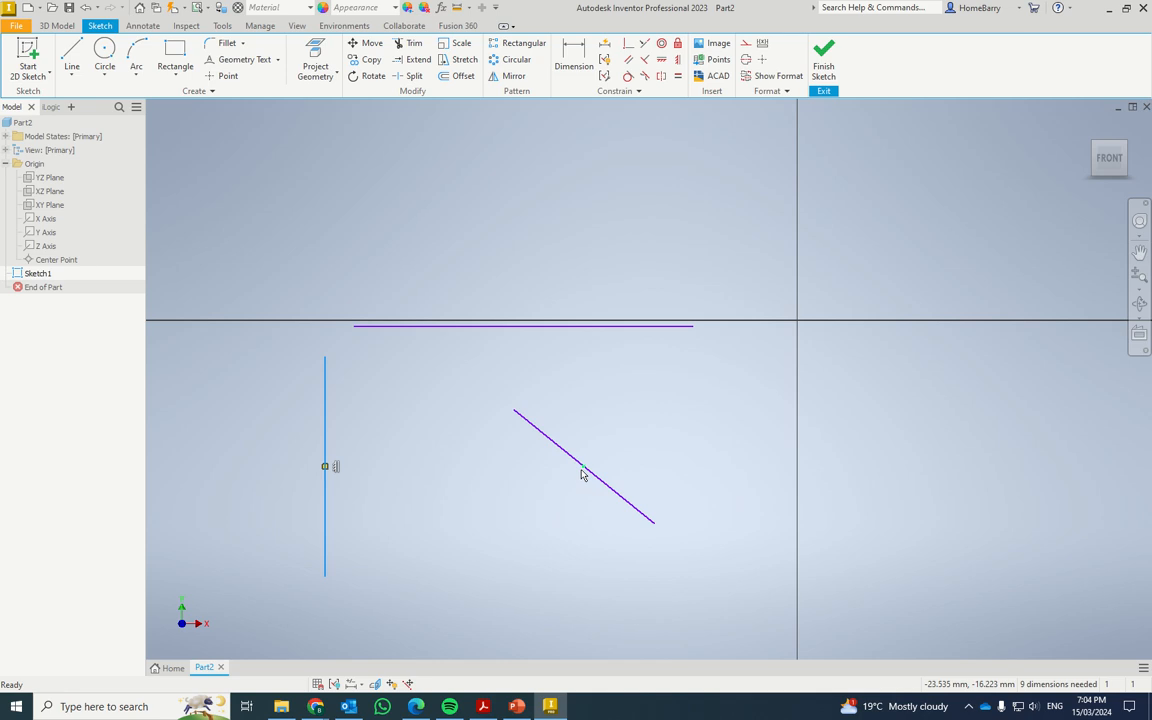
{"action": "left_click_drag", "start_coordinate": [585, 470], "coordinate": [621, 390]}
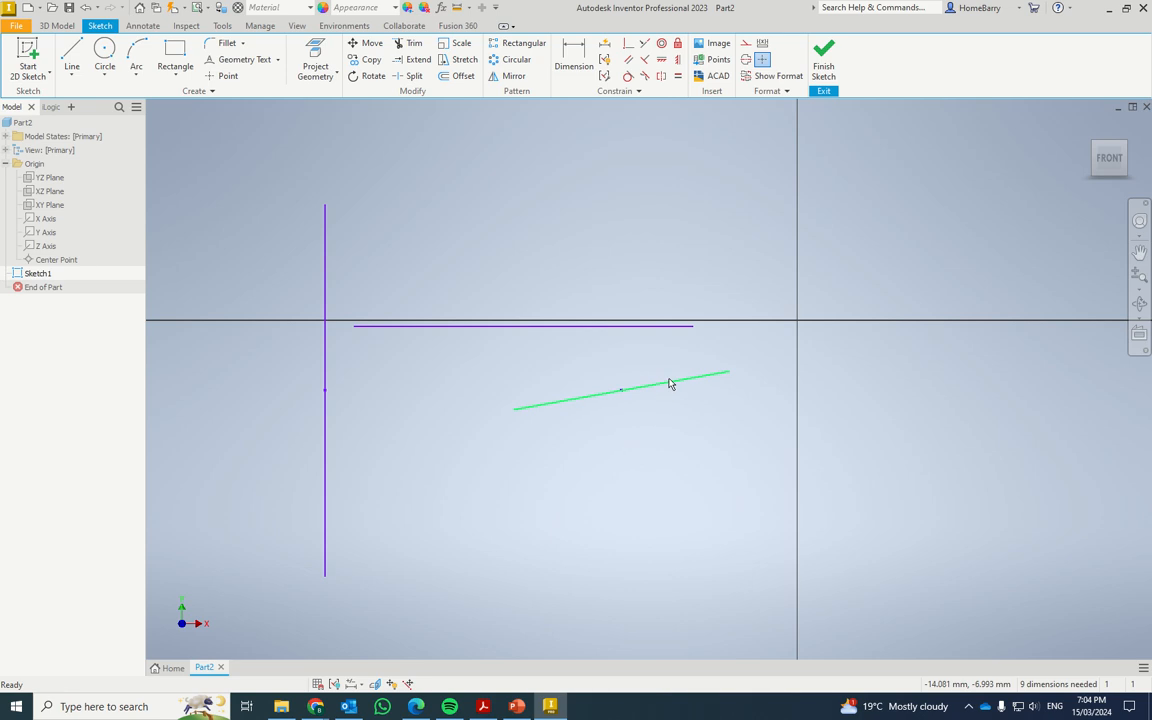
{"action": "left_click", "coordinate": [628, 59]}
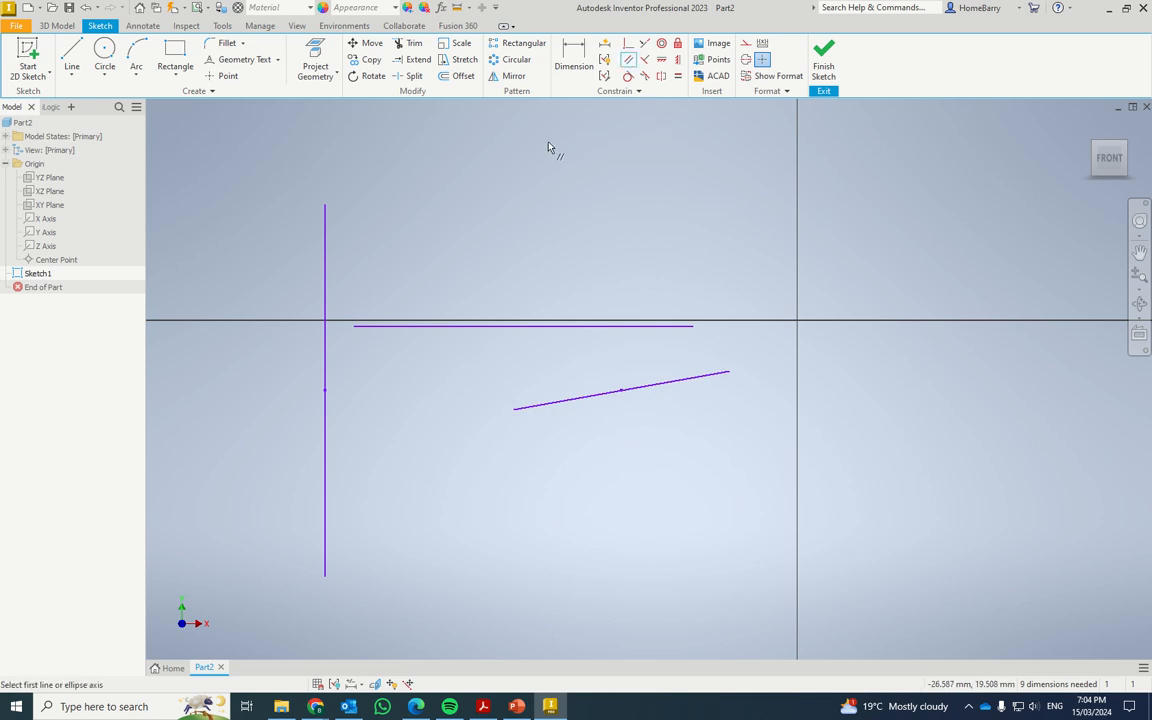
{"action": "left_click", "coordinate": [325, 288]}
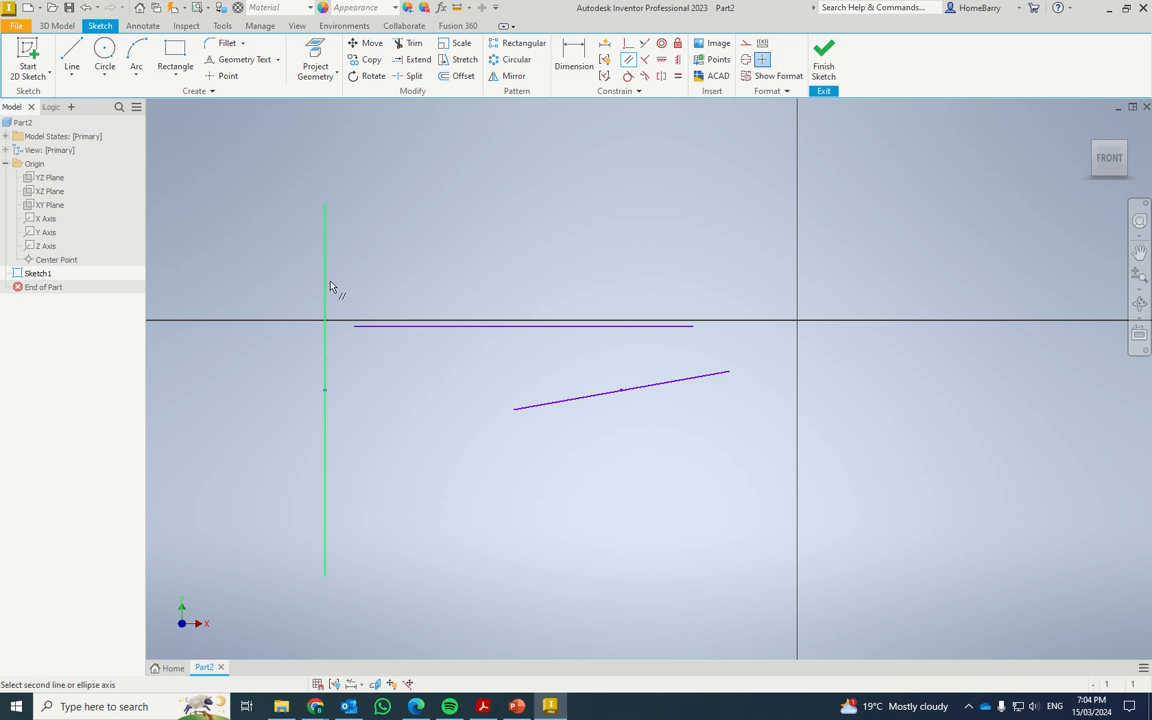
{"action": "left_click", "coordinate": [578, 398]}
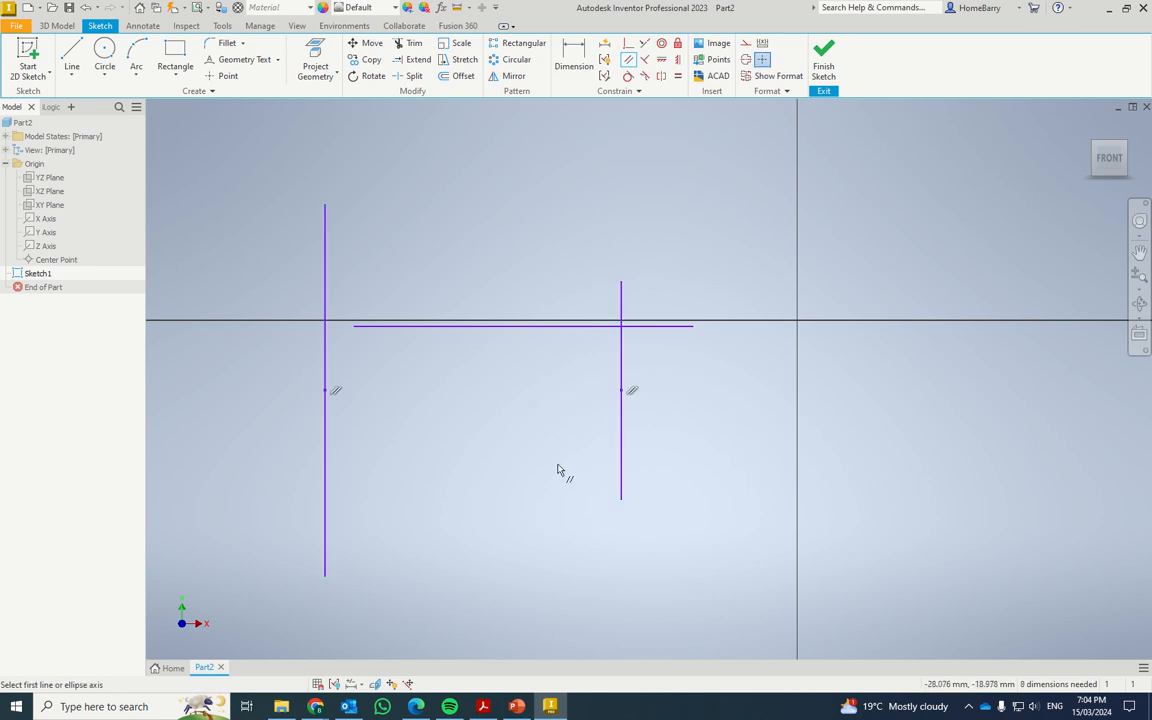
Align the upper endpoints of the two parallel vertical lines with a horizontal constraint.
{"action": "left_click", "coordinate": [660, 62]}
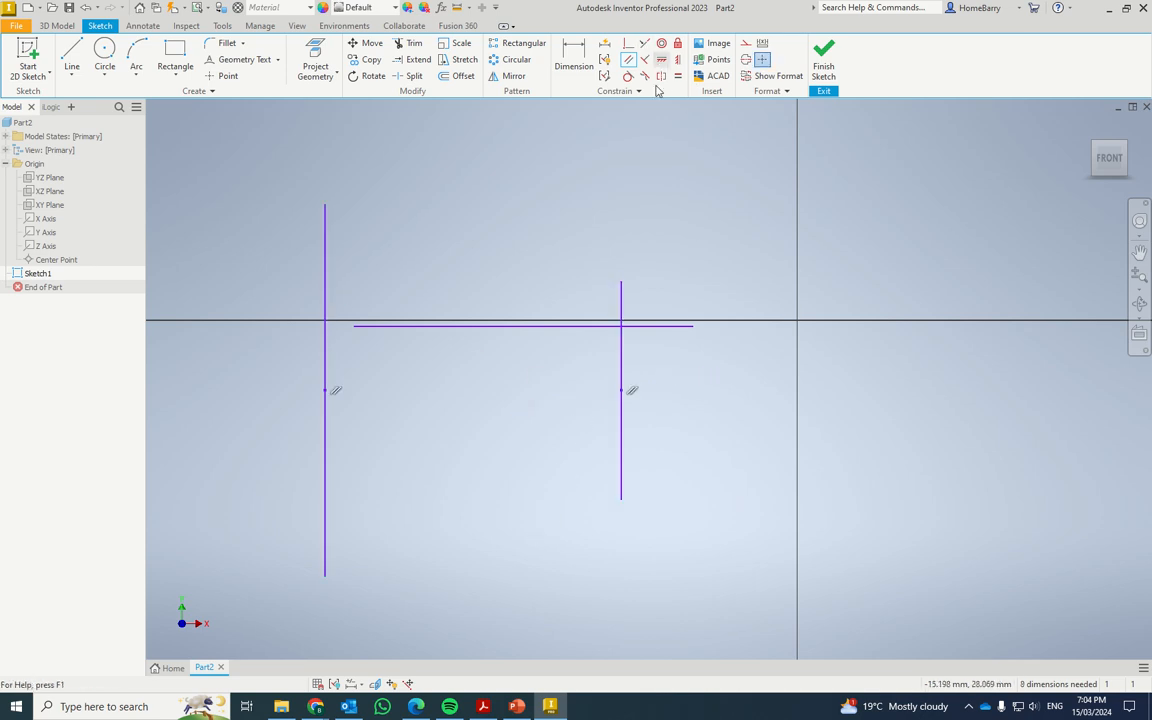
{"action": "left_click", "coordinate": [621, 284]}
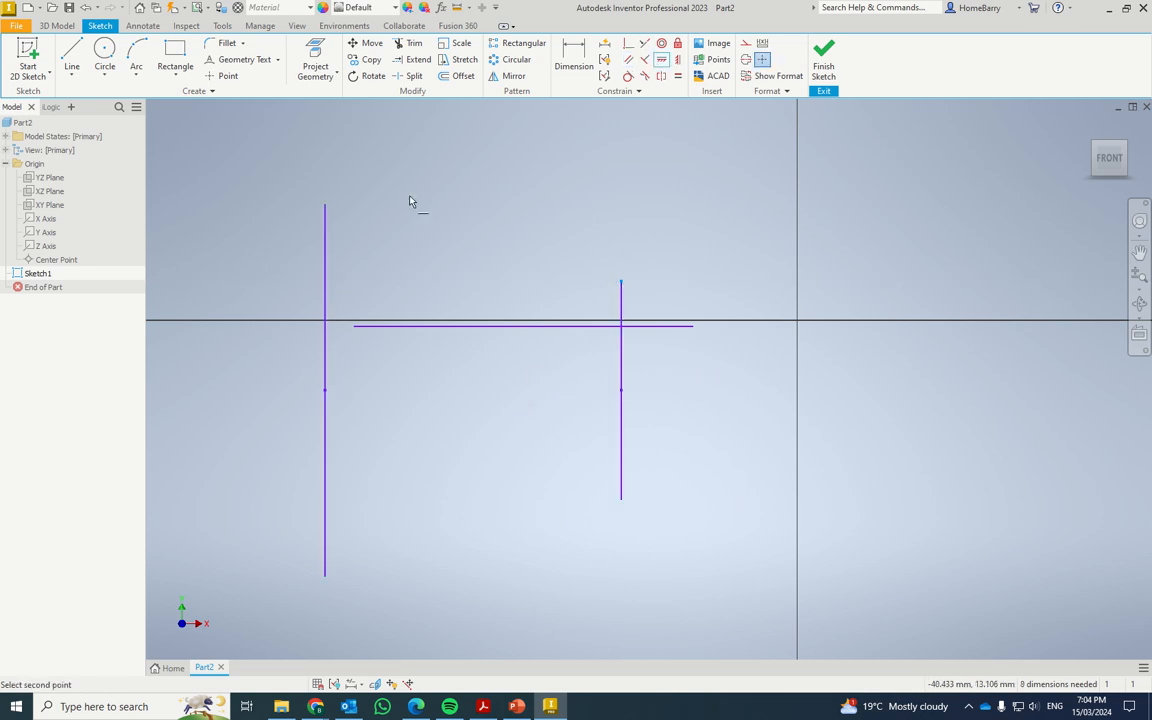
{"action": "left_click", "coordinate": [325, 207]}
{"action": "key", "text": "Escape"}
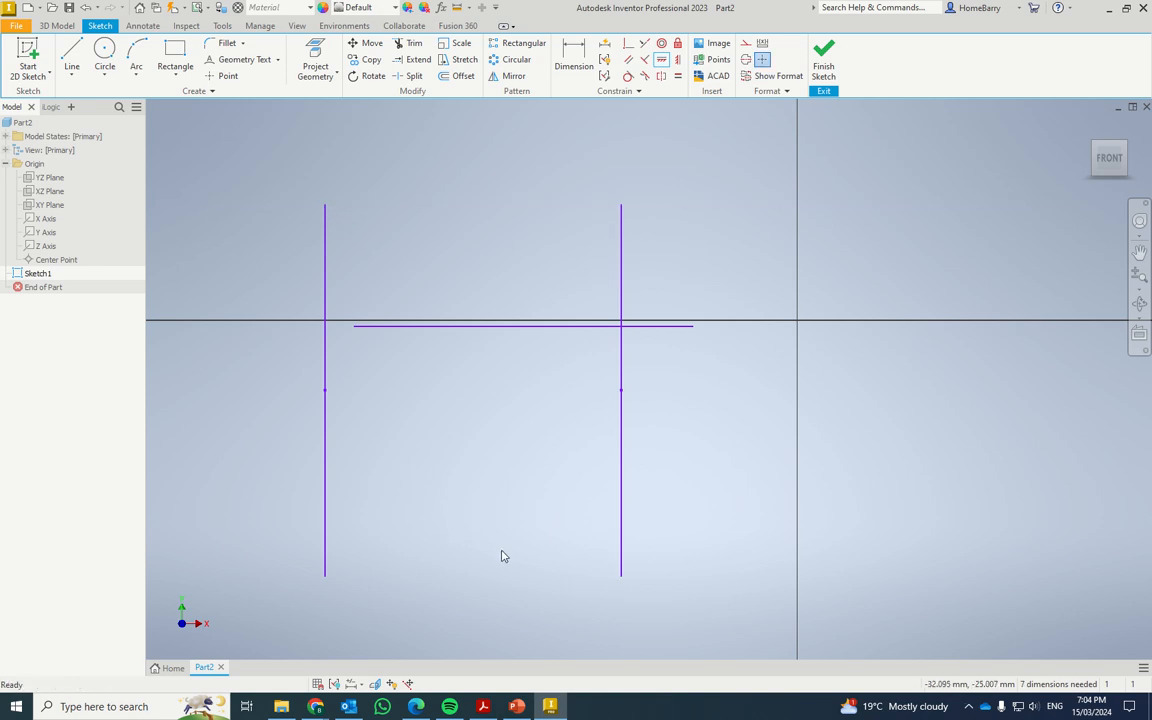
Shorten the two linked vertical lines from both ends, and move the right line closer to the left one.
{"action": "left_click_drag", "start_coordinate": [623, 580], "coordinate": [627, 478]}
{"action": "left_click_drag", "start_coordinate": [627, 424], "coordinate": [452, 504]}
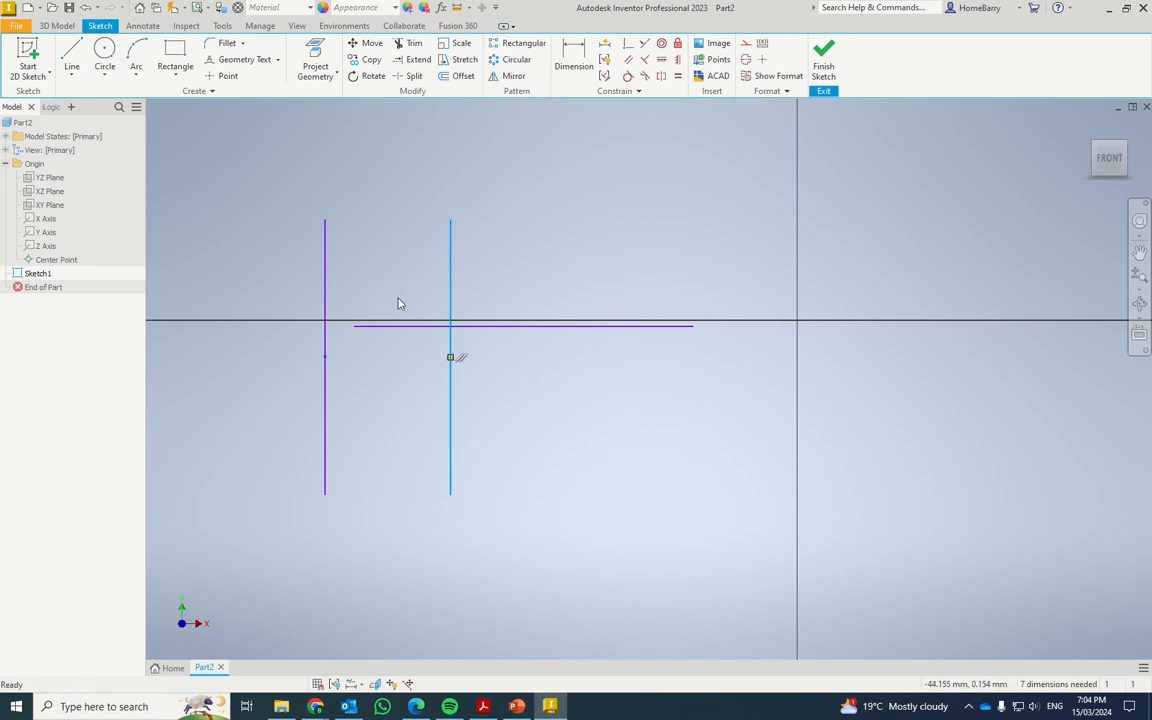
{"action": "left_click_drag", "start_coordinate": [453, 224], "coordinate": [454, 278]}
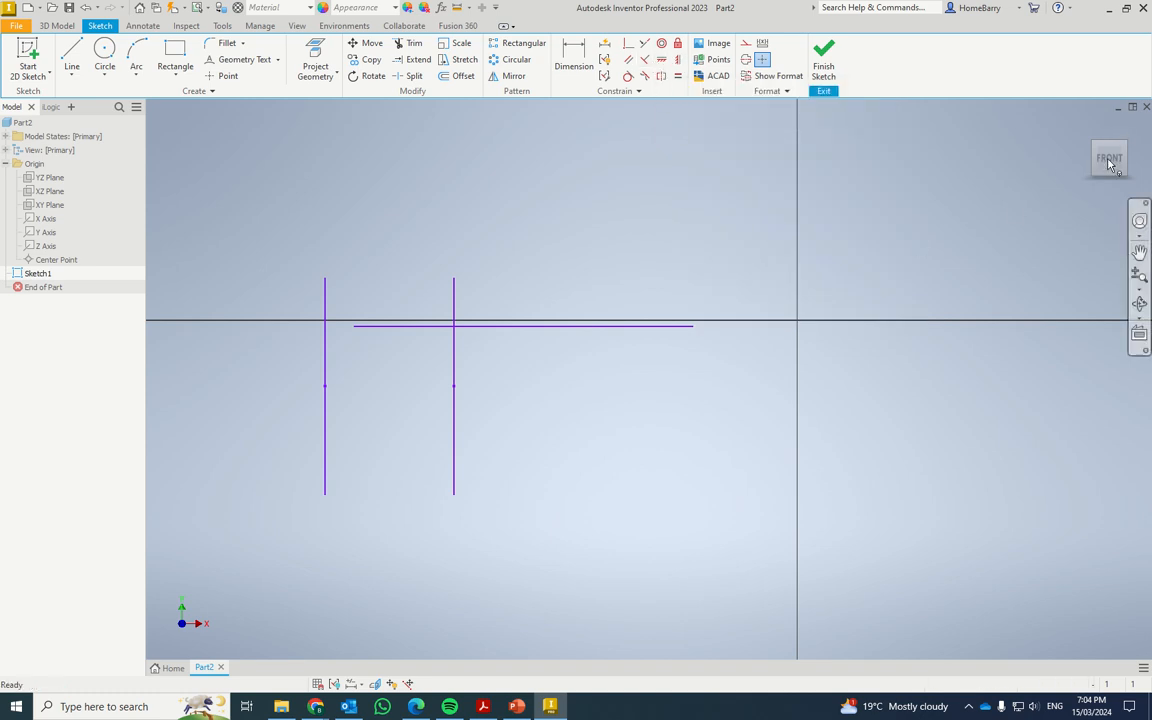
Sketch a short sloped line beside the end of the long line nearest the origin.
{"action": "left_click", "coordinate": [1129, 129]}
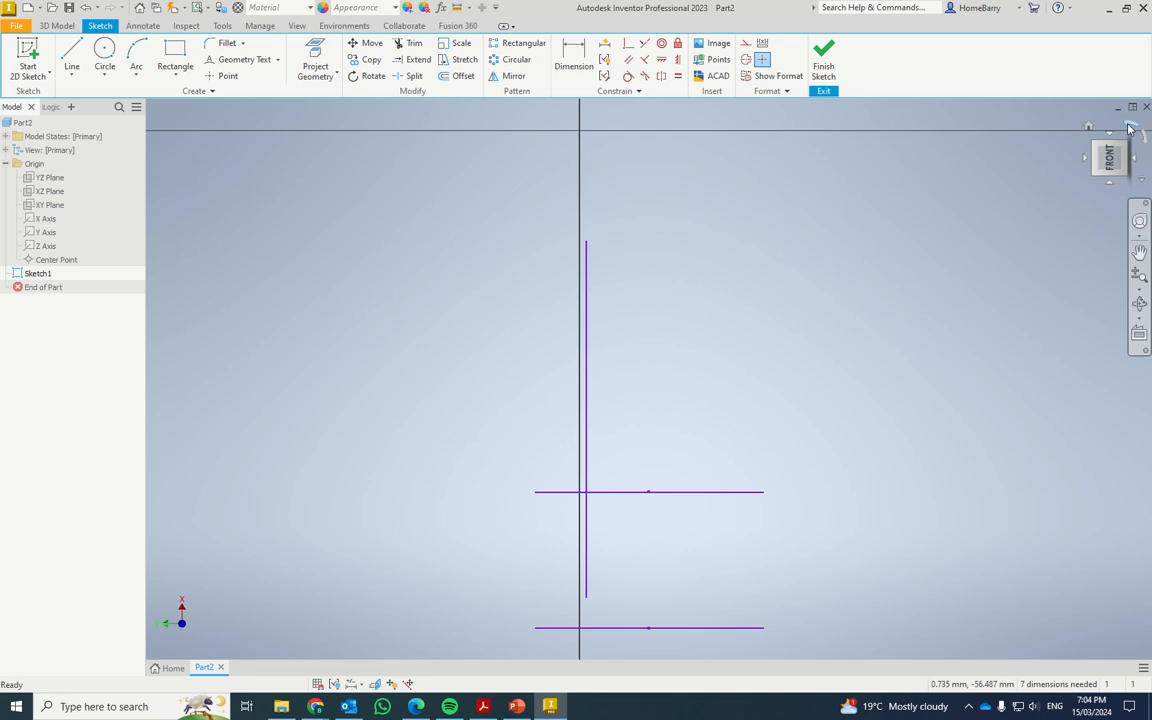
{"action": "left_click", "coordinate": [71, 55]}
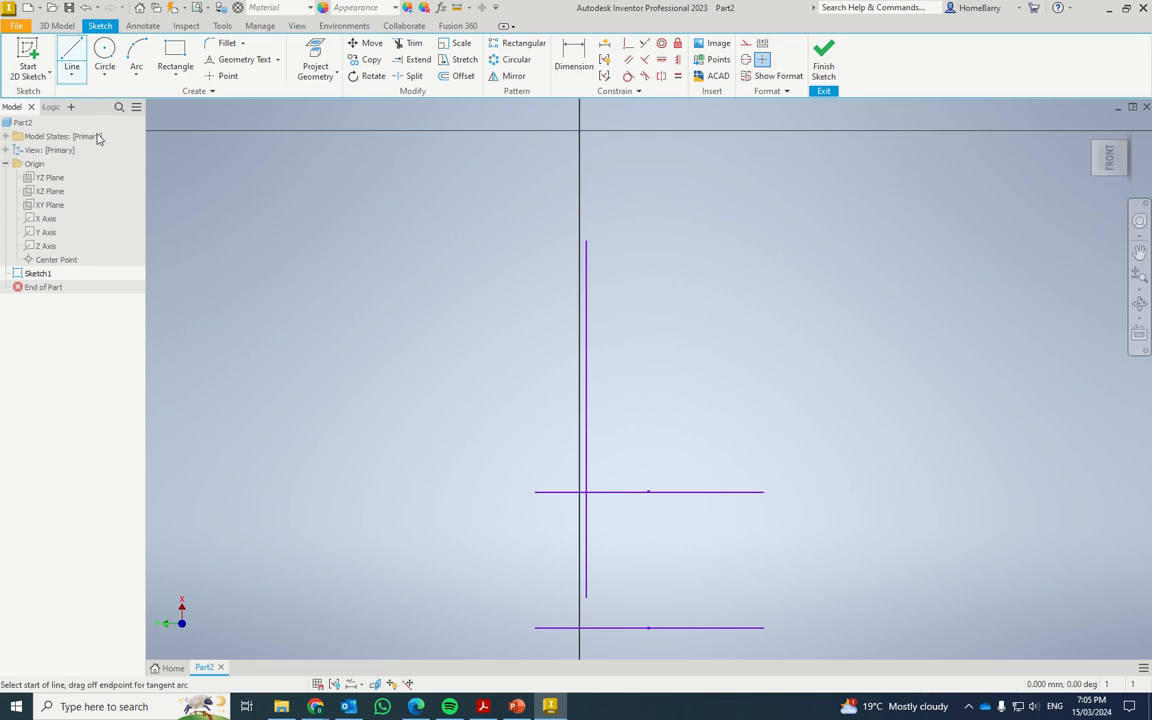
{"action": "left_click", "coordinate": [707, 227]}
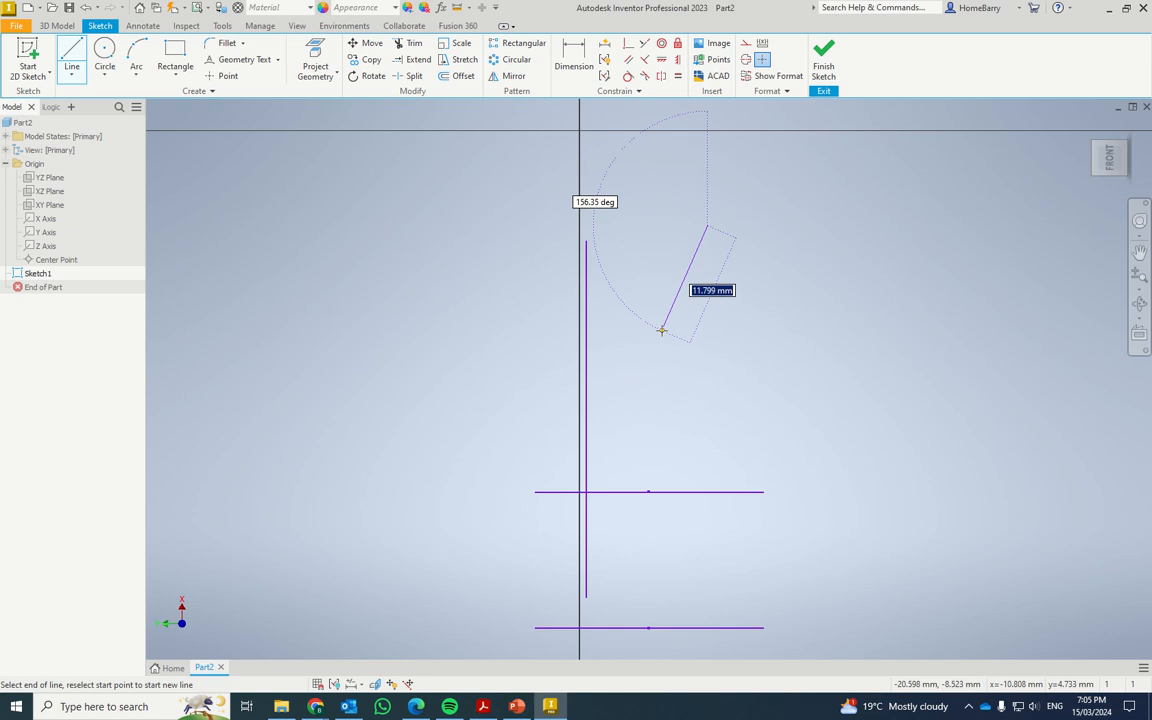
{"action": "left_click", "coordinate": [664, 297]}
{"action": "key", "text": "Escape"}
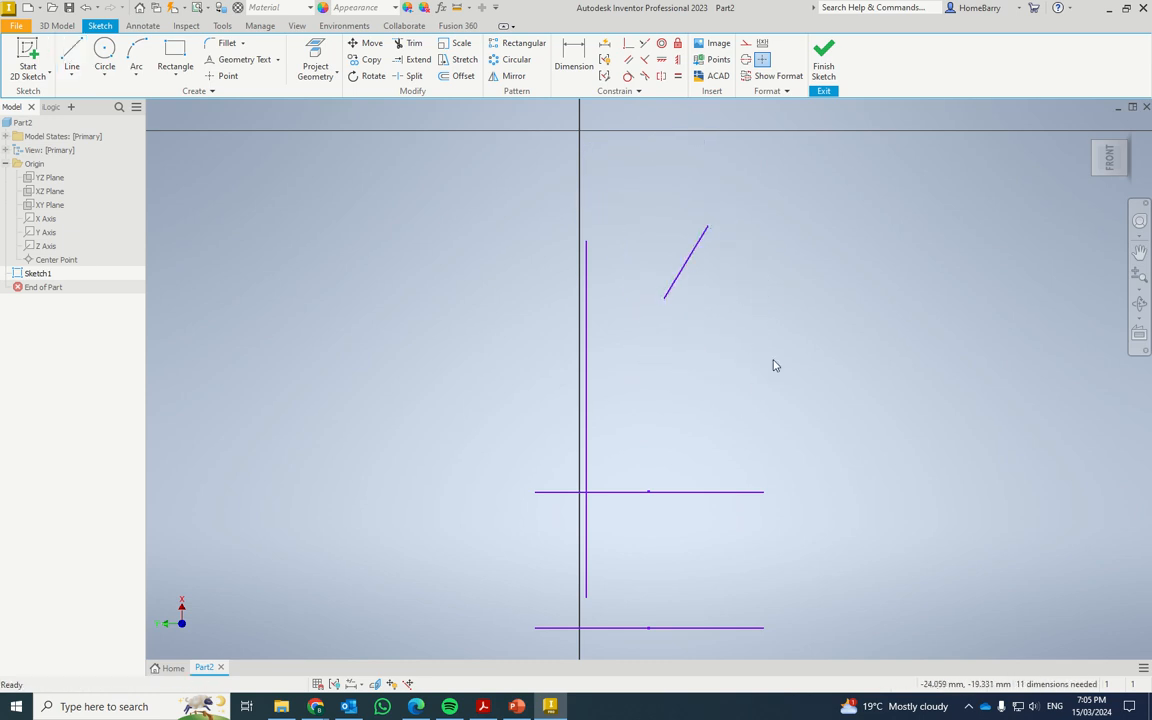
Apply a vertical constraint to the short sloped line.
{"action": "left_click", "coordinate": [678, 59]}
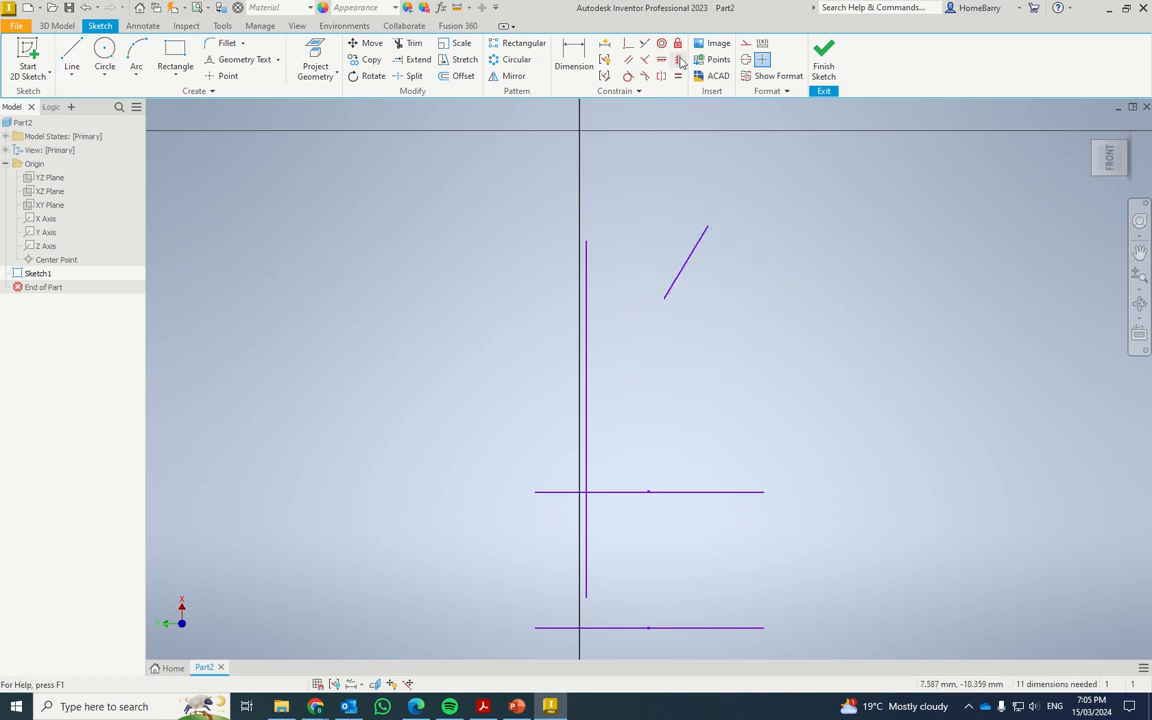
{"action": "left_click", "coordinate": [686, 279]}
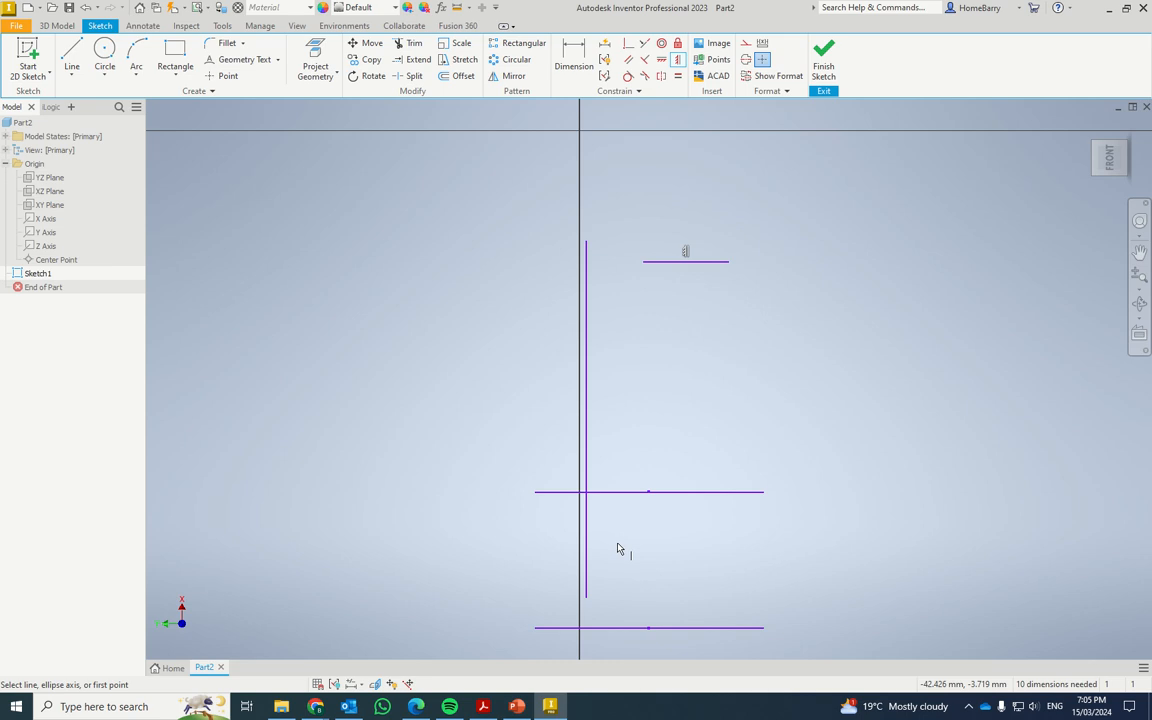
{"action": "key", "text": "Escape"}
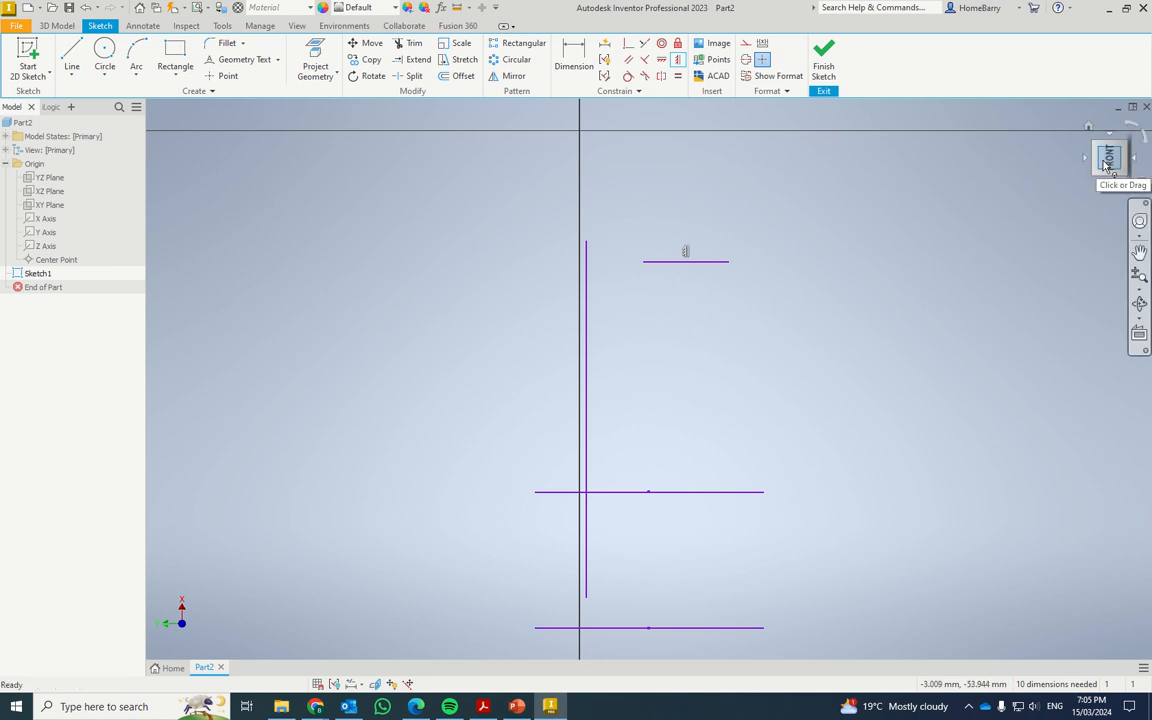
{"action": "left_click", "coordinate": [1145, 140]}
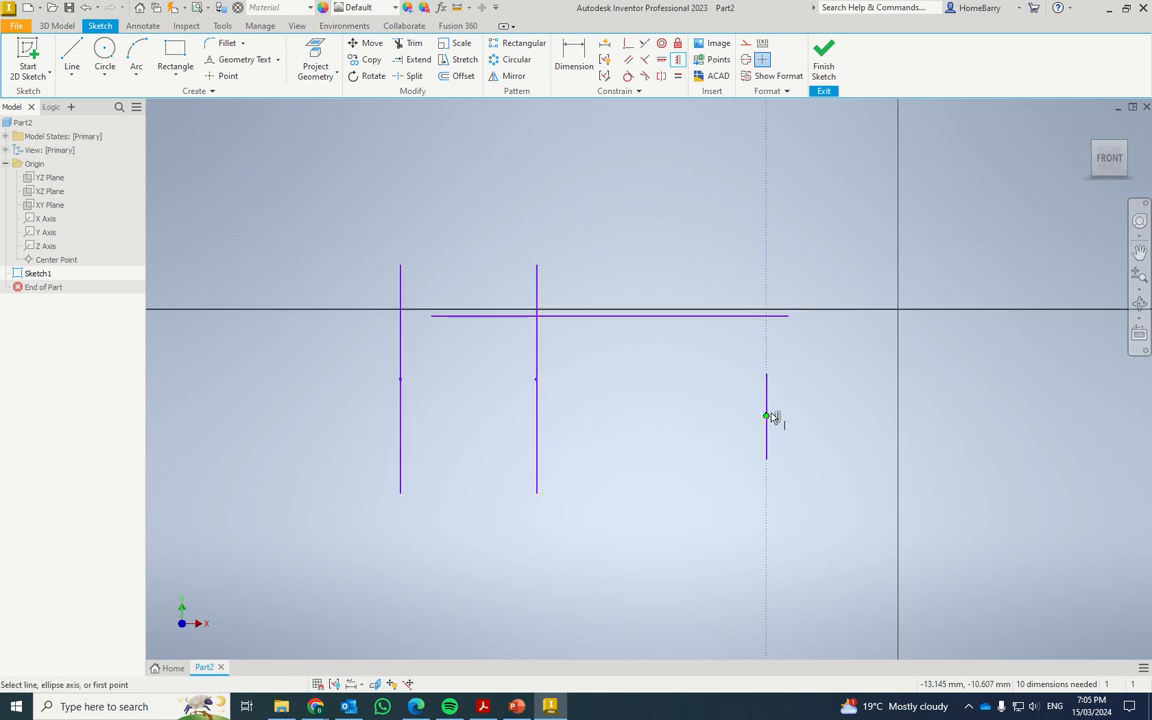
Delete all the lines from the sketch.
{"action": "left_click", "coordinate": [773, 417]}
{"action": "key", "text": "Escape"}
{"action": "mouse_move", "coordinate": [273, 206]}
{"action": "left_mouse_down"}
{"action": "mouse_move", "coordinate": [893, 548]}
{"action": "mouse_move", "coordinate": [840, 548]}
{"action": "left_mouse_up"}
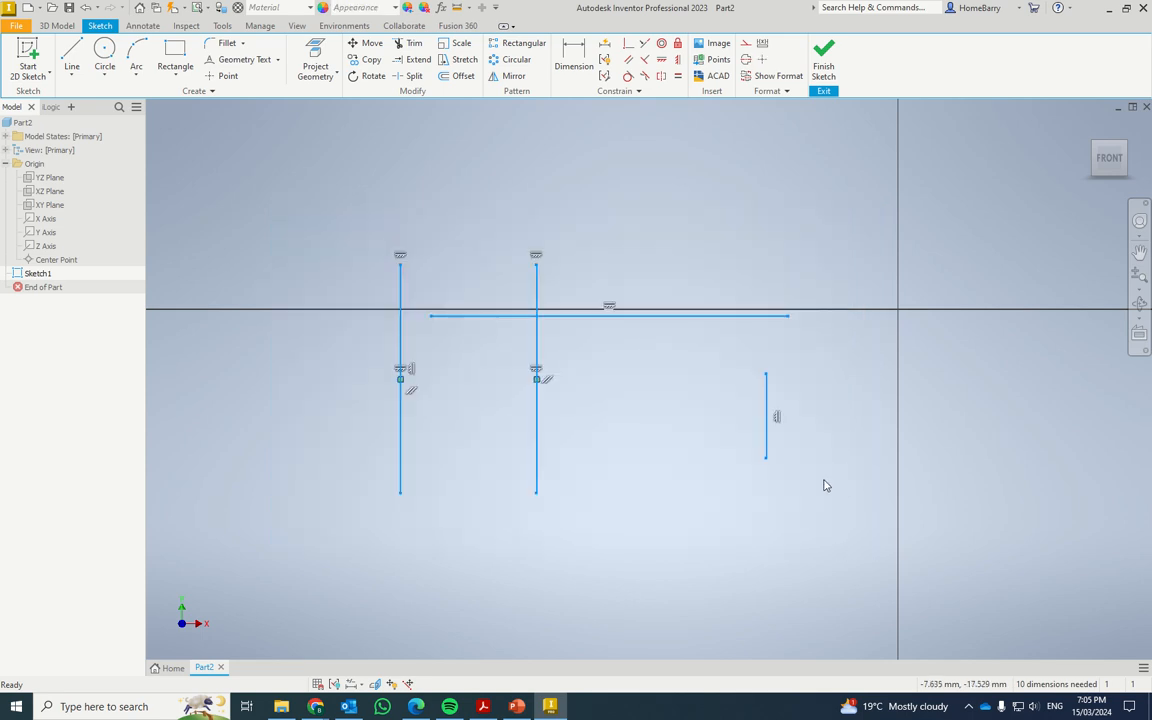
{"action": "key", "text": "Delete"}
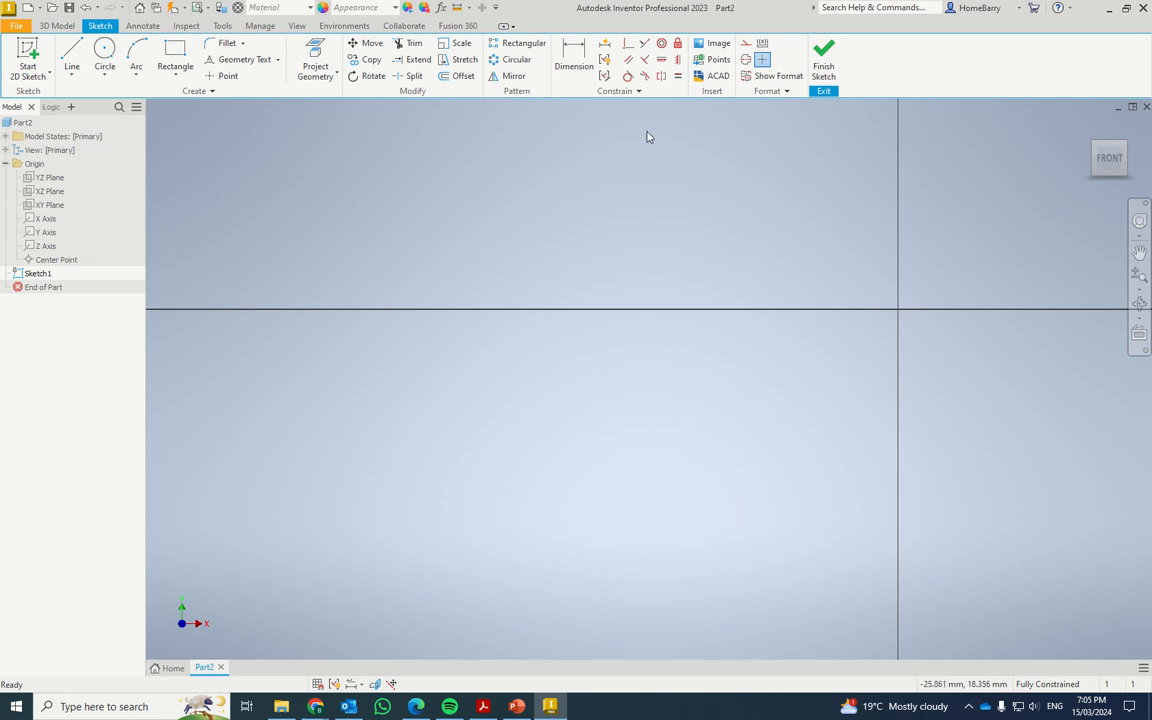
Sketch a circle above the horizontal axis, and a second circle about 14 mm in diameter below and to its right, crossing the axis.
{"action": "left_click", "coordinate": [104, 55]}
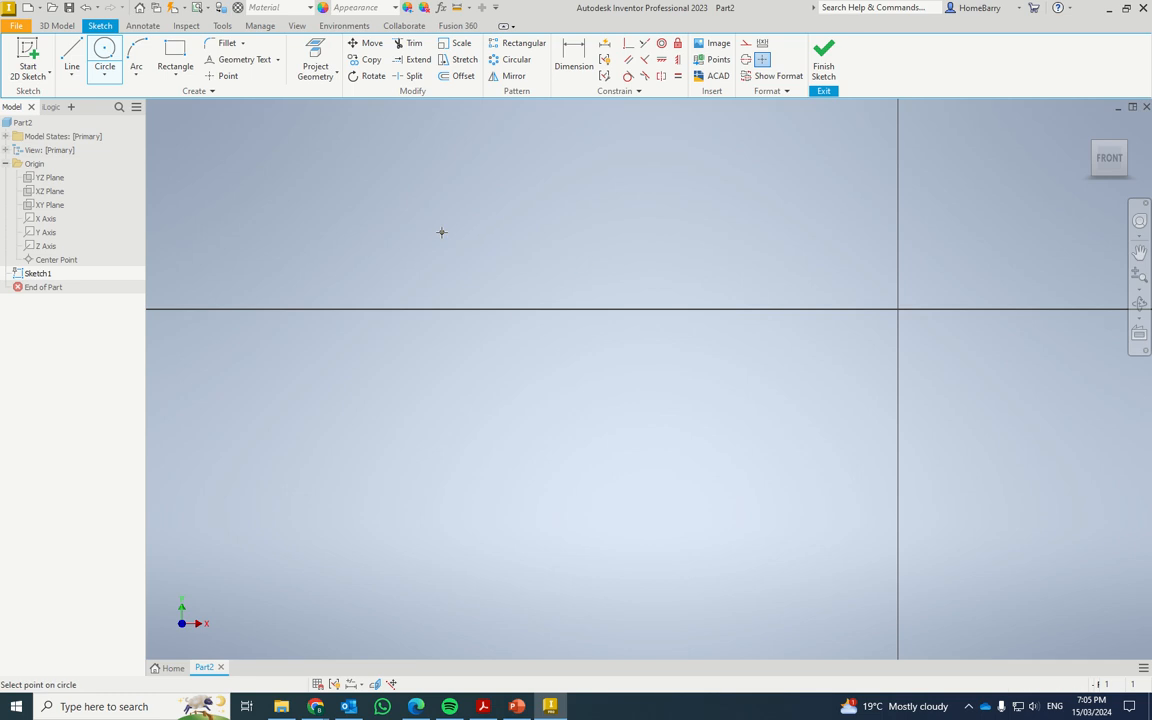
{"action": "left_click", "coordinate": [441, 232]}
{"action": "left_click", "coordinate": [503, 256]}
{"action": "left_click", "coordinate": [624, 375]}
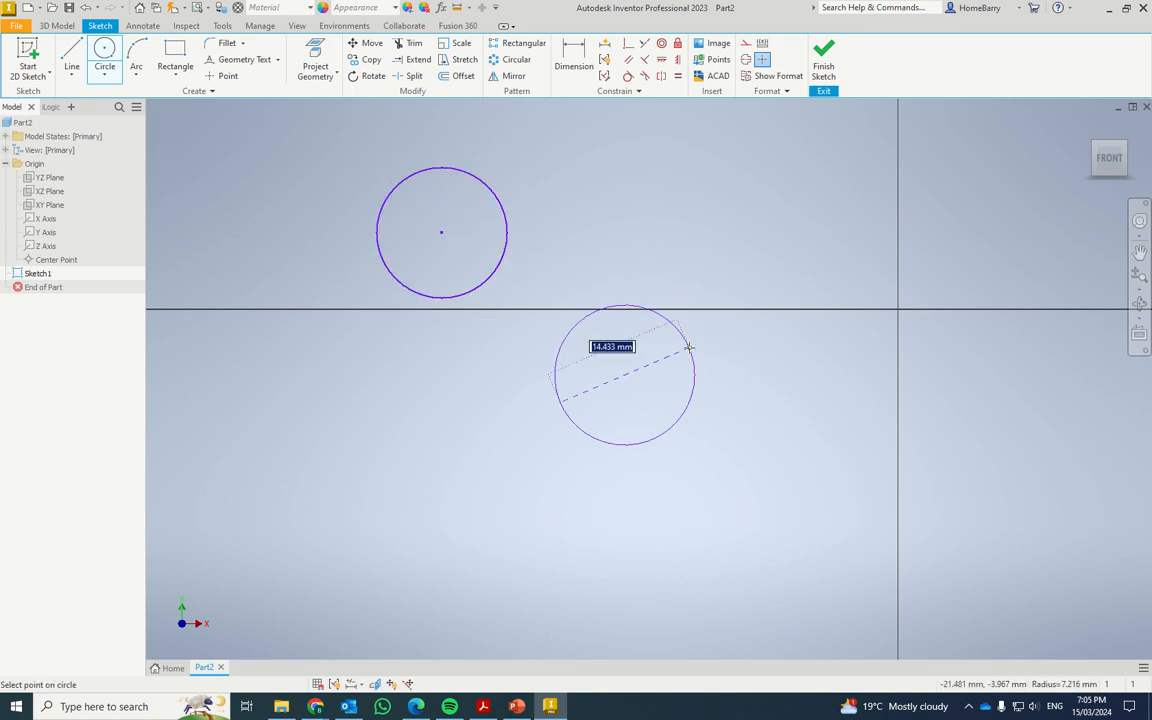
{"action": "left_click", "coordinate": [689, 345]}
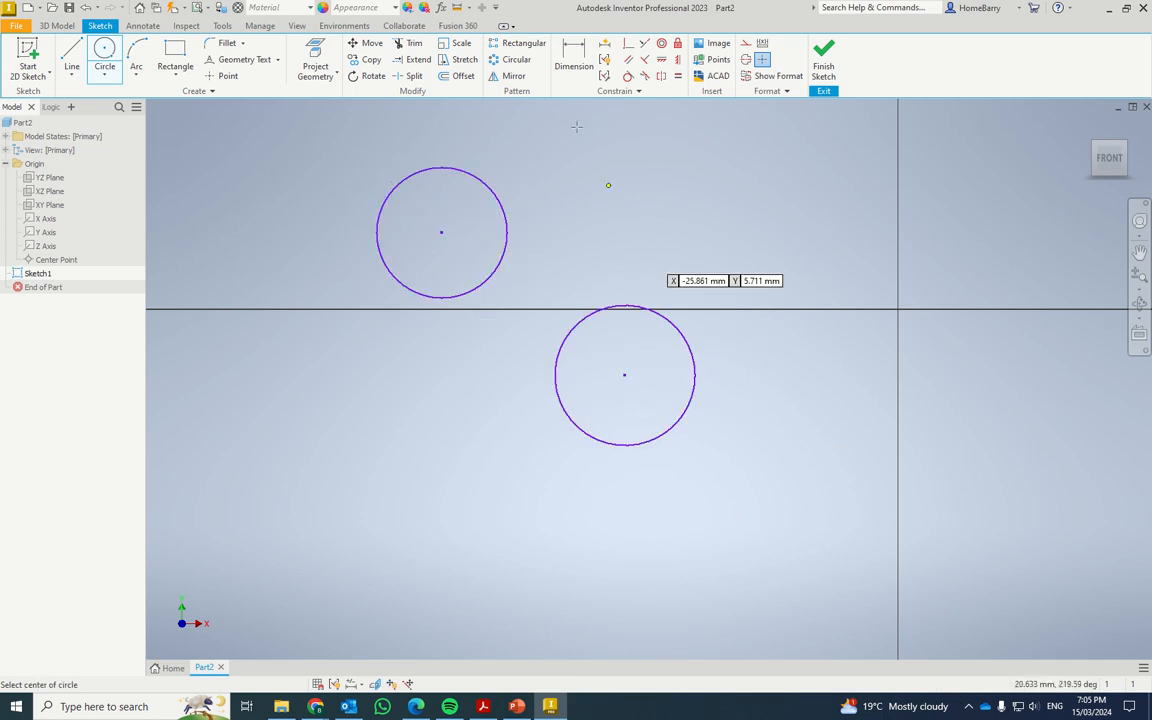
Align the centre points of the two circles with a horizontal constraint.
{"action": "left_click", "coordinate": [661, 61]}
{"action": "left_click", "coordinate": [625, 376]}
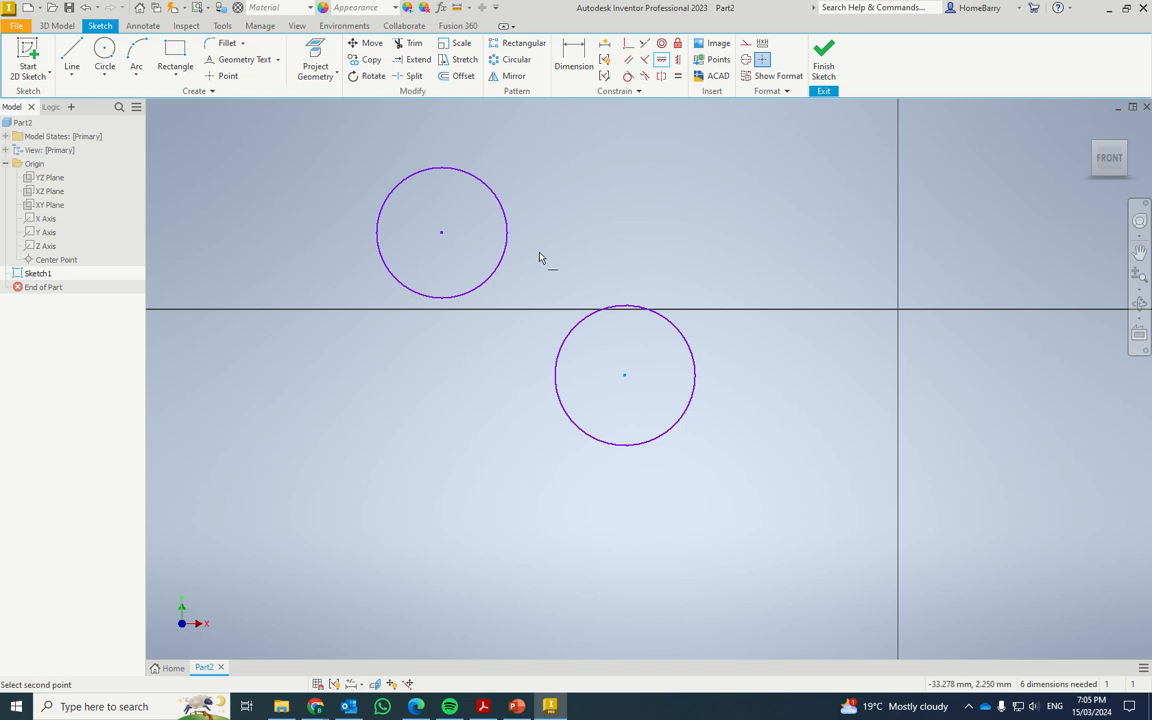
{"action": "left_click", "coordinate": [441, 232]}
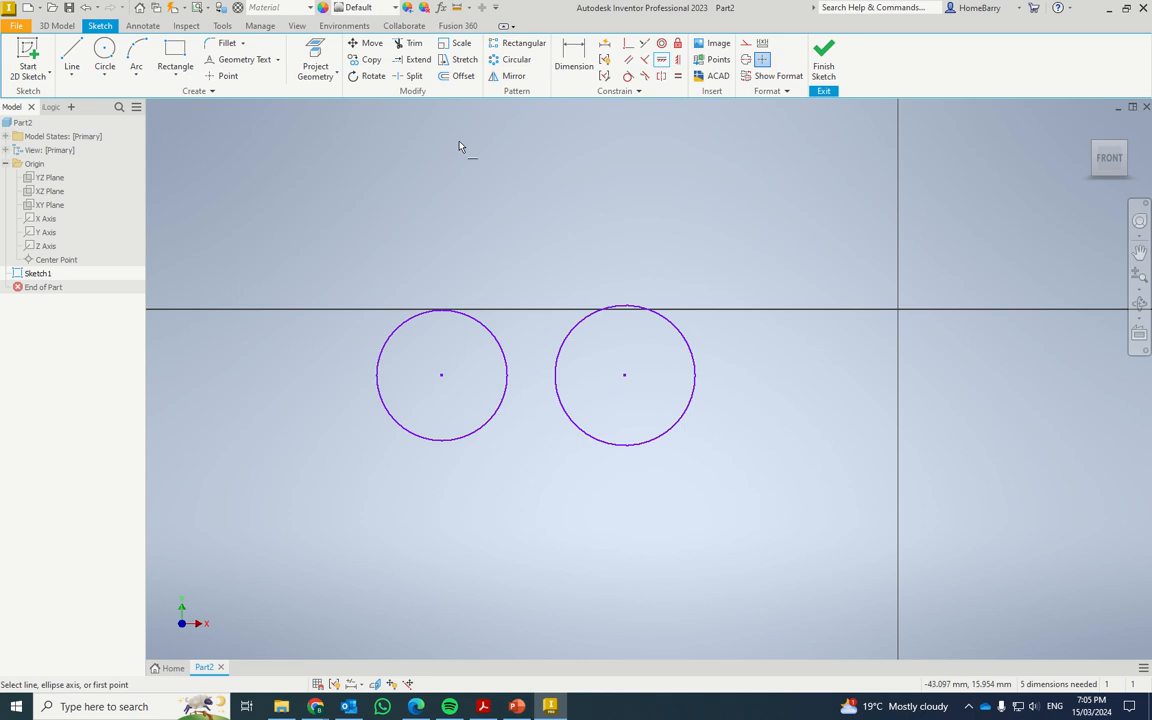
Sketch a sloped line from inside the right circle up to the right, ending outside the circle.
{"action": "left_click", "coordinate": [71, 55]}
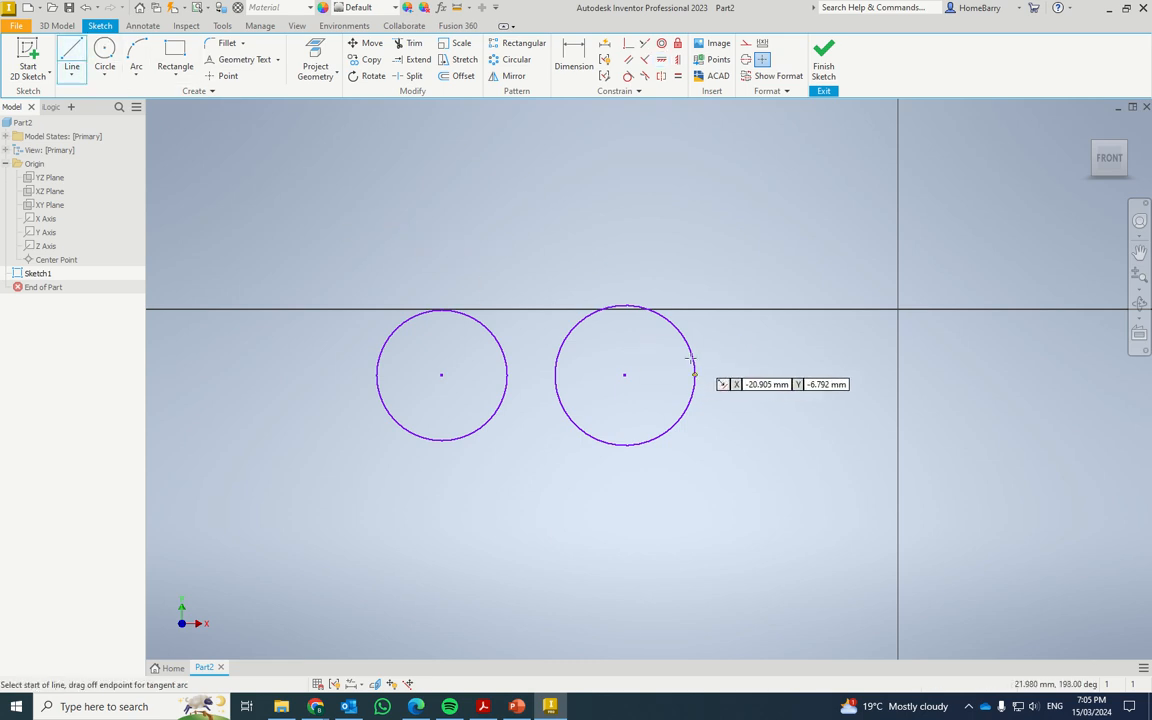
{"action": "left_click", "coordinate": [642, 341]}
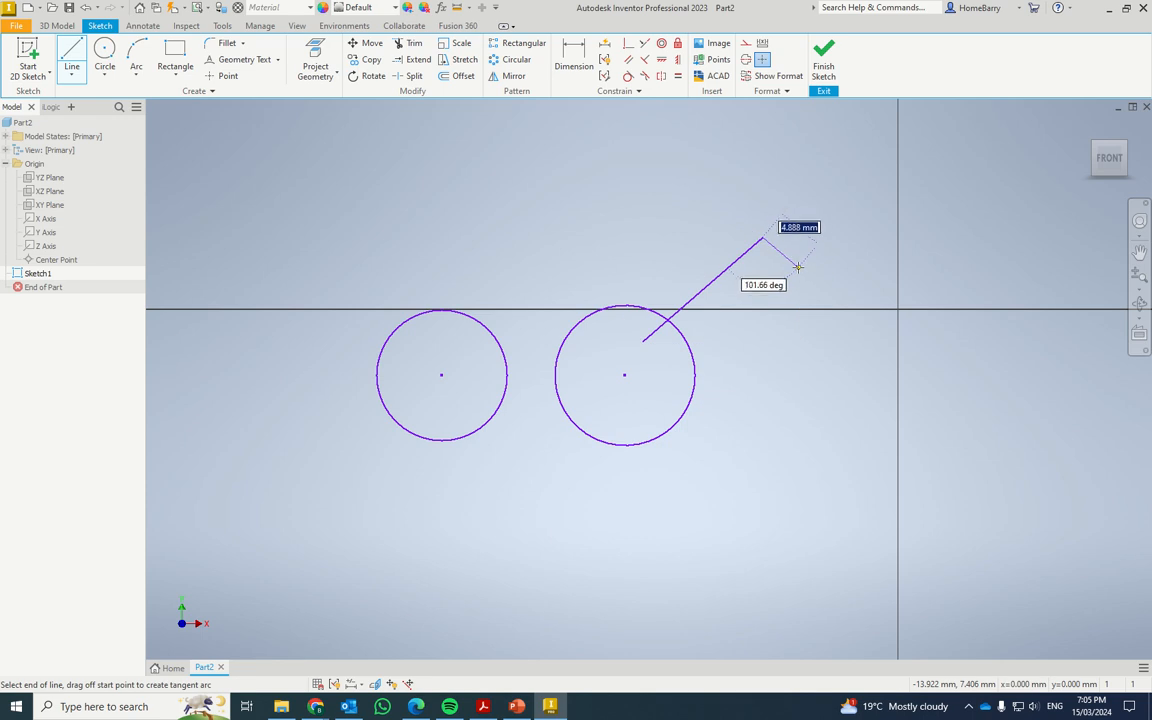
{"action": "key", "text": "Escape"}
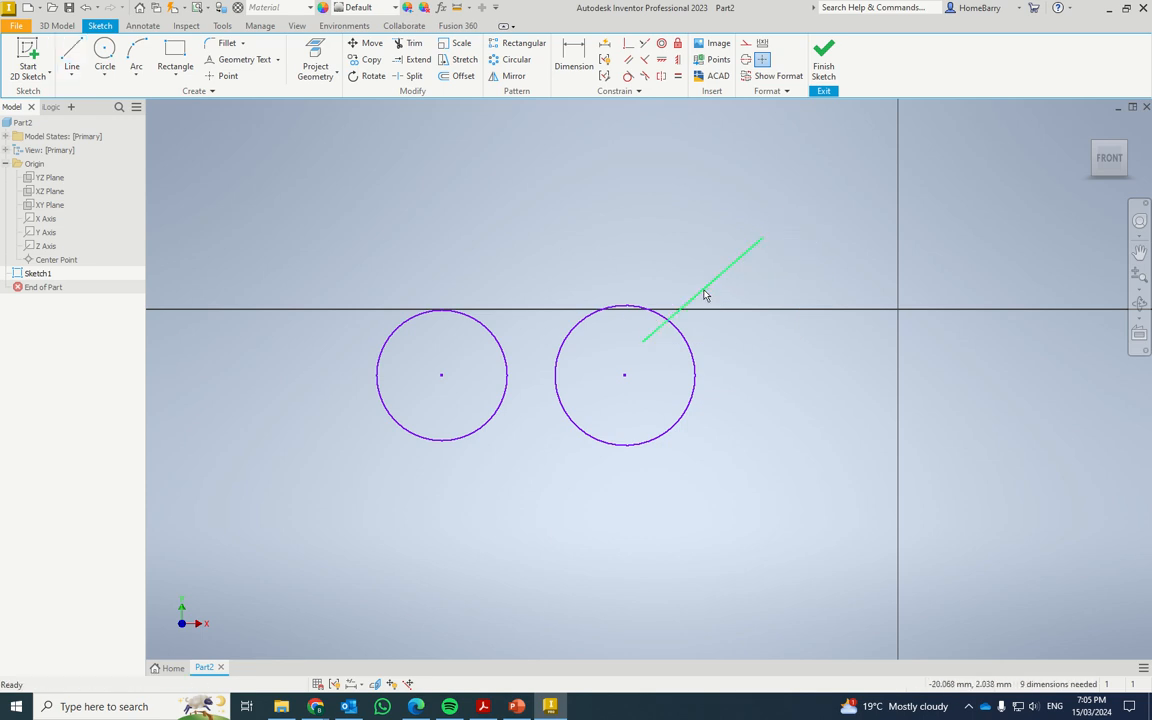
Align the sloped line's midpoint with the right circle's centre using a horizontal constraint.
{"action": "left_click", "coordinate": [661, 60]}
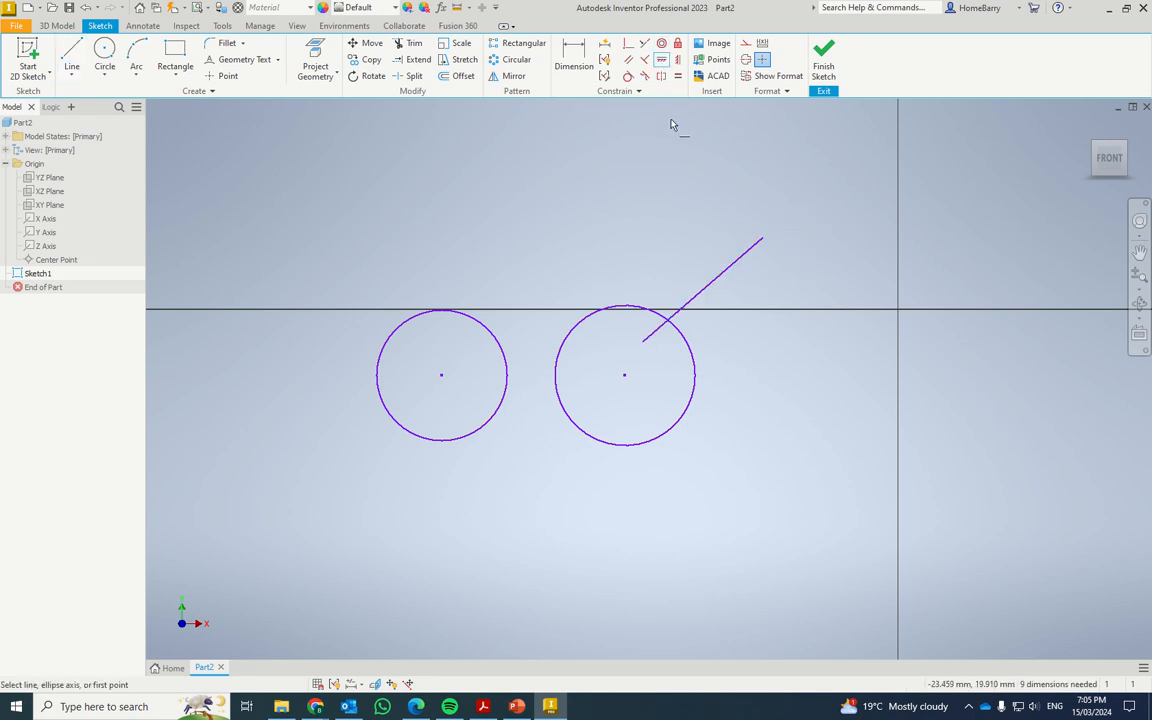
{"action": "left_click", "coordinate": [703, 289]}
{"action": "left_click", "coordinate": [625, 379]}
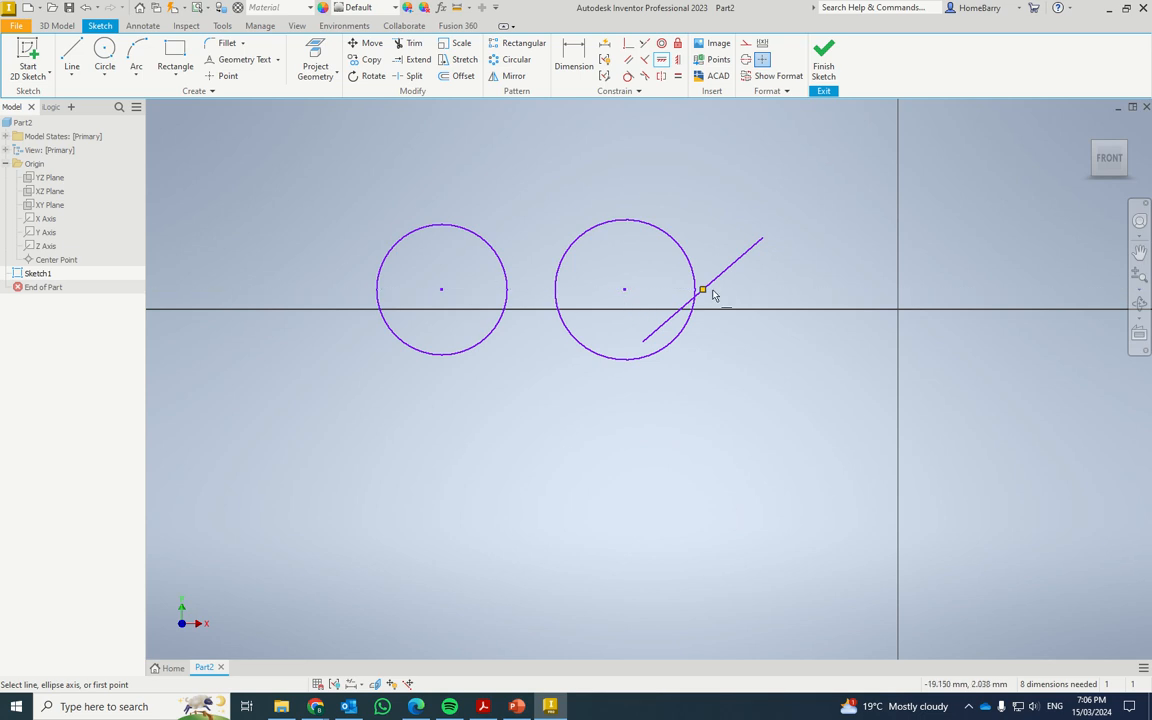
{"action": "key", "text": "Escape"}
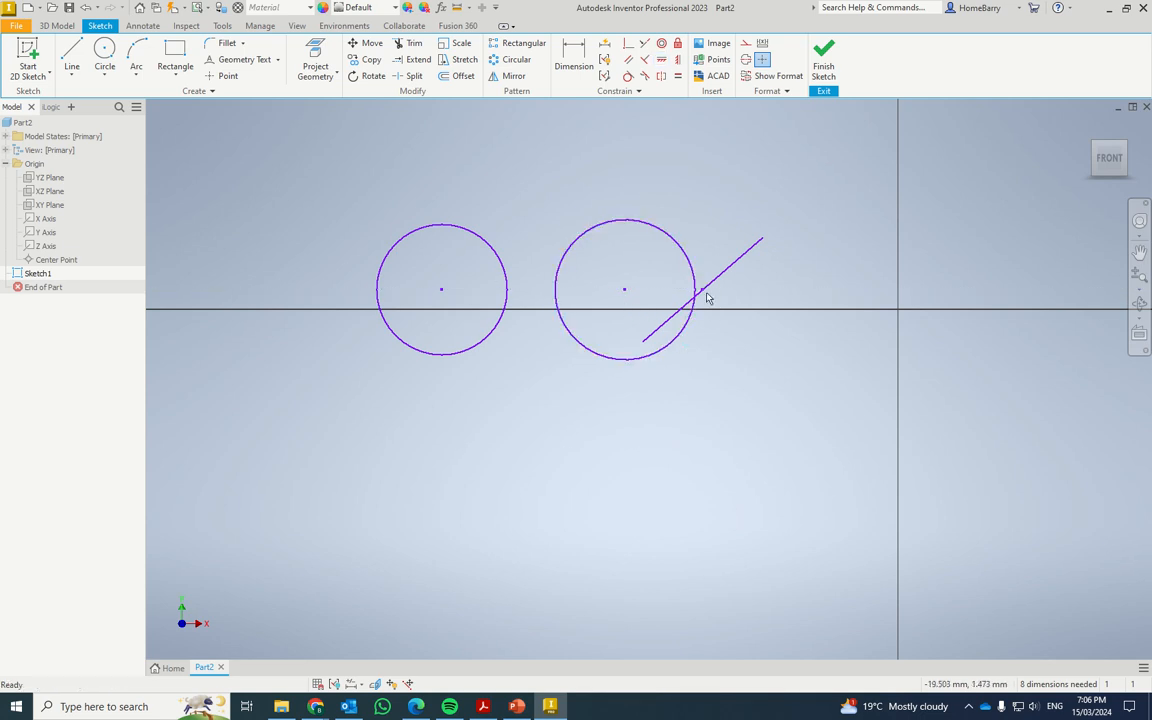
Reposition the sloped line by its midpoint and free end until it stands steeply to the right of both circles.
{"action": "left_click_drag", "start_coordinate": [702, 293], "coordinate": [830, 470]}
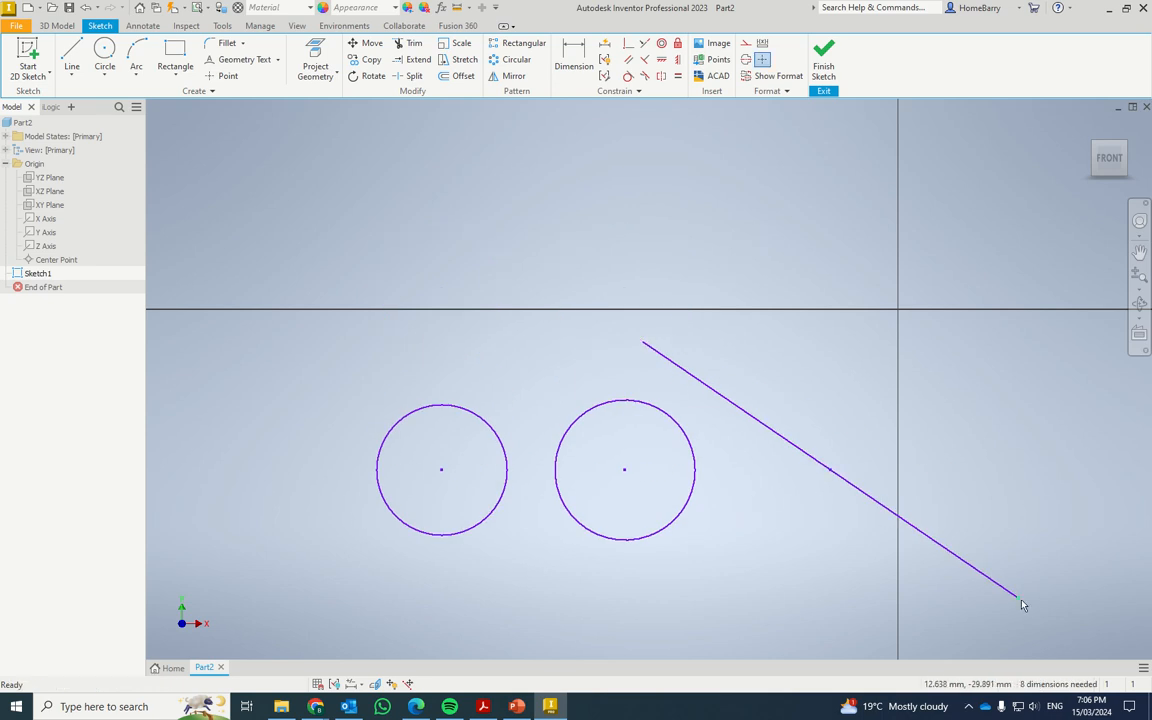
{"action": "left_click_drag", "start_coordinate": [1020, 607], "coordinate": [965, 300]}
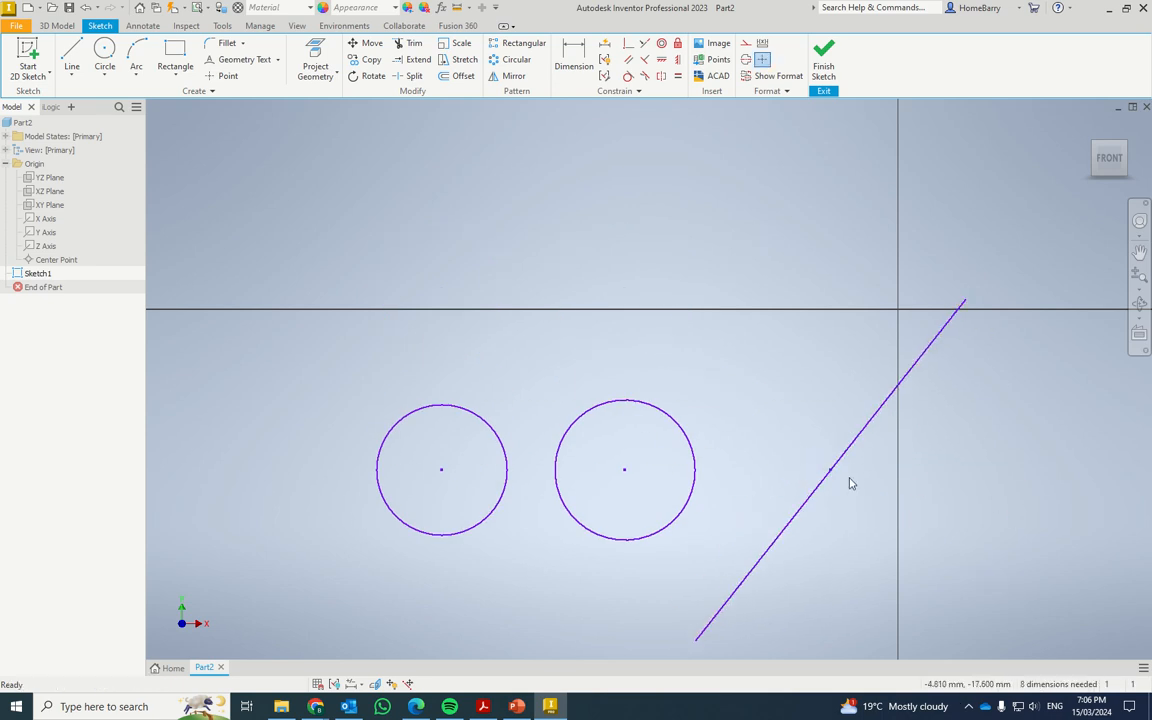
{"action": "left_click_drag", "start_coordinate": [833, 476], "coordinate": [767, 323]}
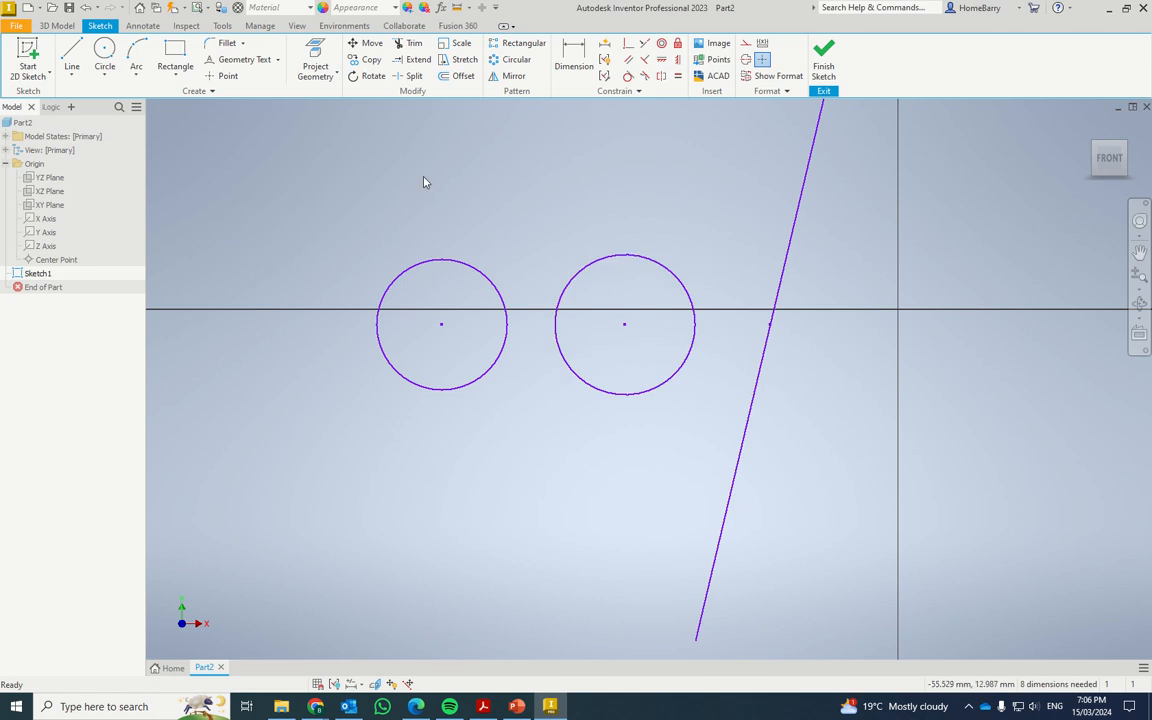
{"action": "scroll", "coordinate": [570, 192], "scroll_direction": "down", "scroll_amount": 5}
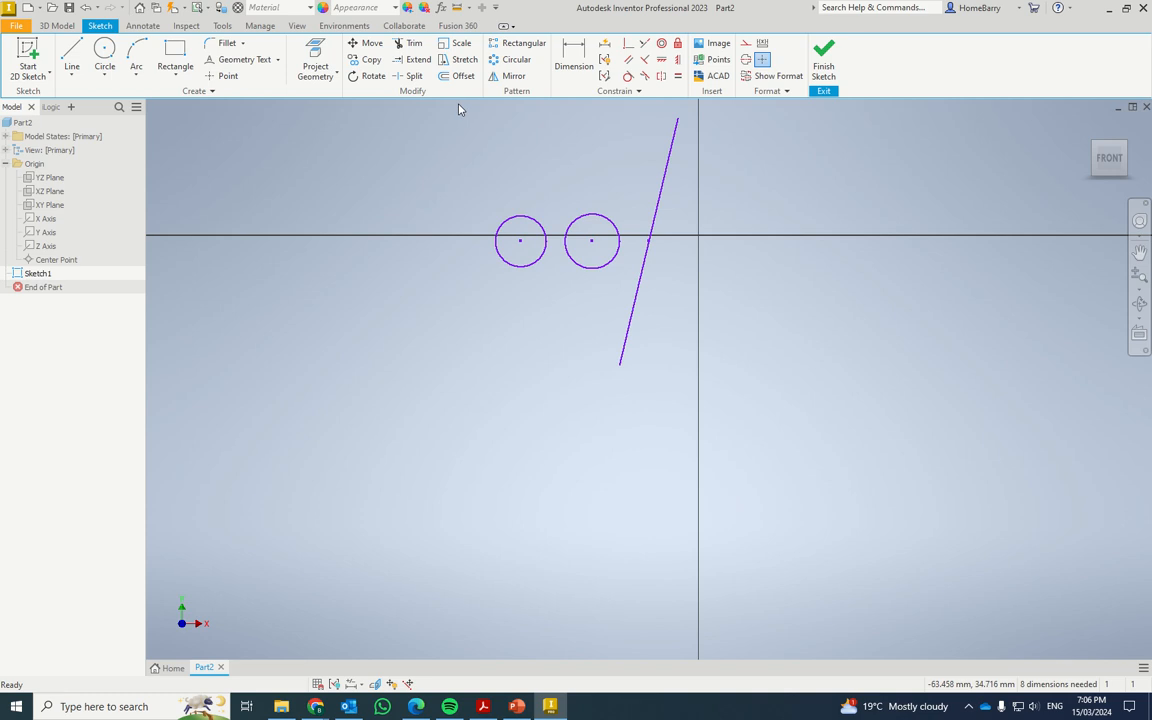
Delete both circles and the line, and sketch a new sloped line rising to the right, below and left of the origin.
{"action": "mouse_move", "coordinate": [436, 113]}
{"action": "left_mouse_down"}
{"action": "mouse_move", "coordinate": [748, 352]}
{"action": "mouse_move", "coordinate": [802, 427]}
{"action": "left_mouse_up"}
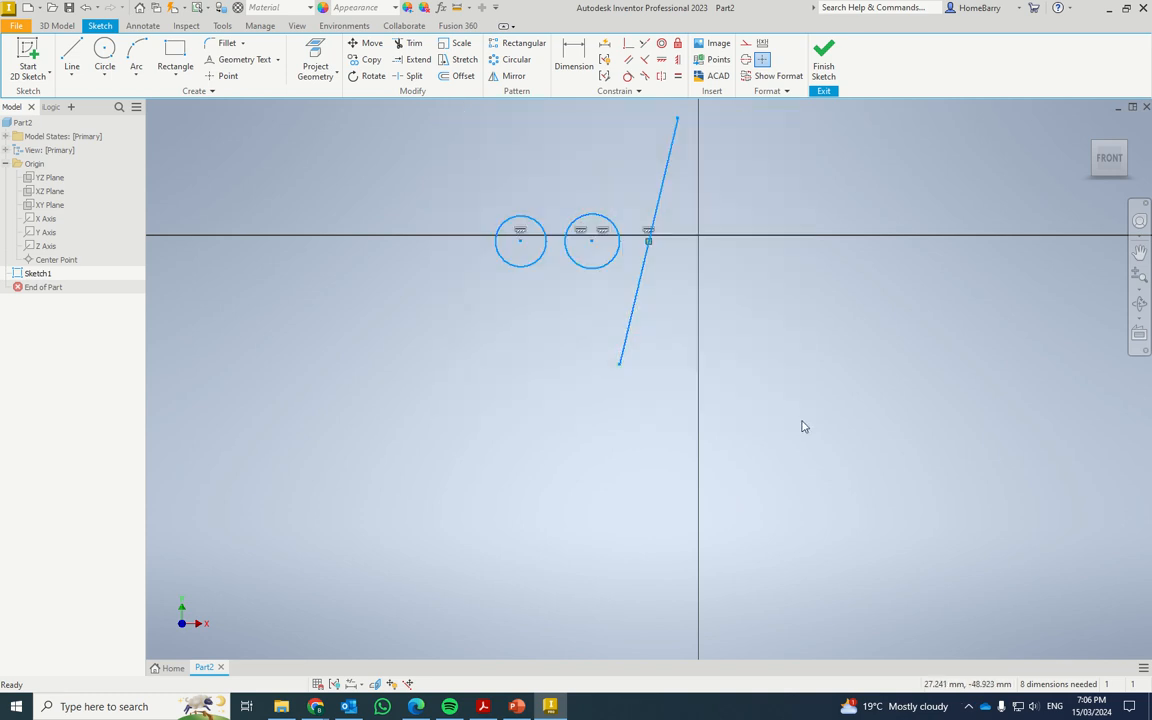
{"action": "key", "text": "Delete"}
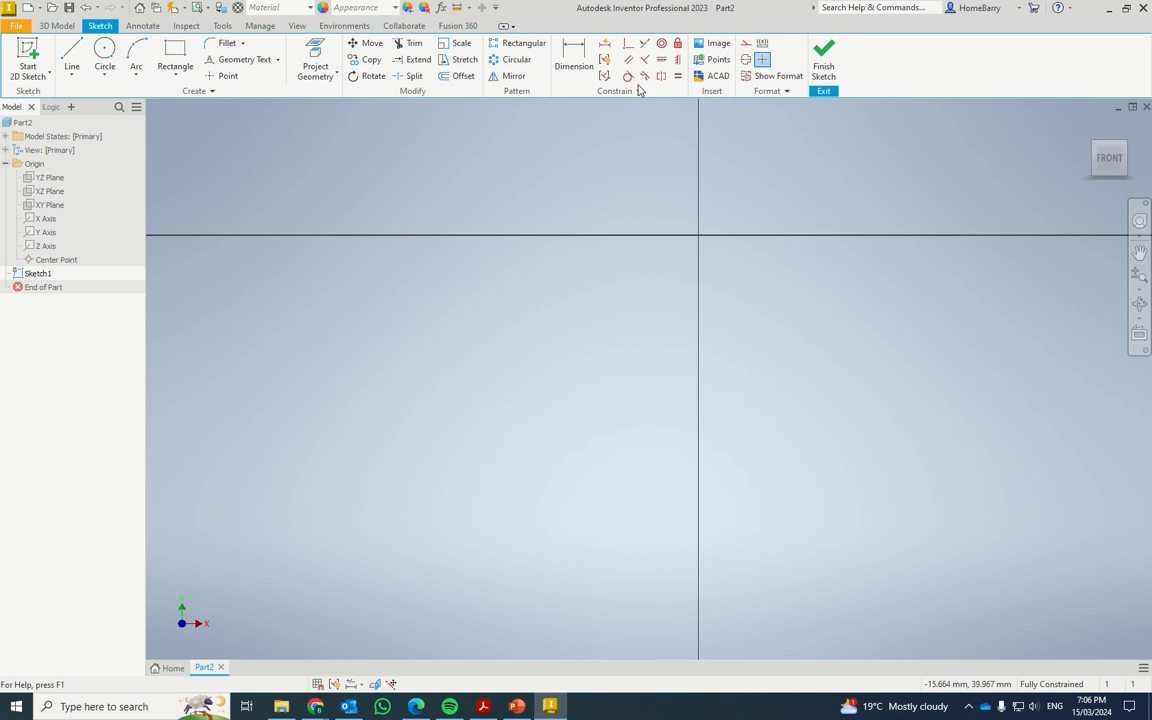
{"action": "left_click", "coordinate": [71, 55]}
{"action": "left_click", "coordinate": [378, 420]}
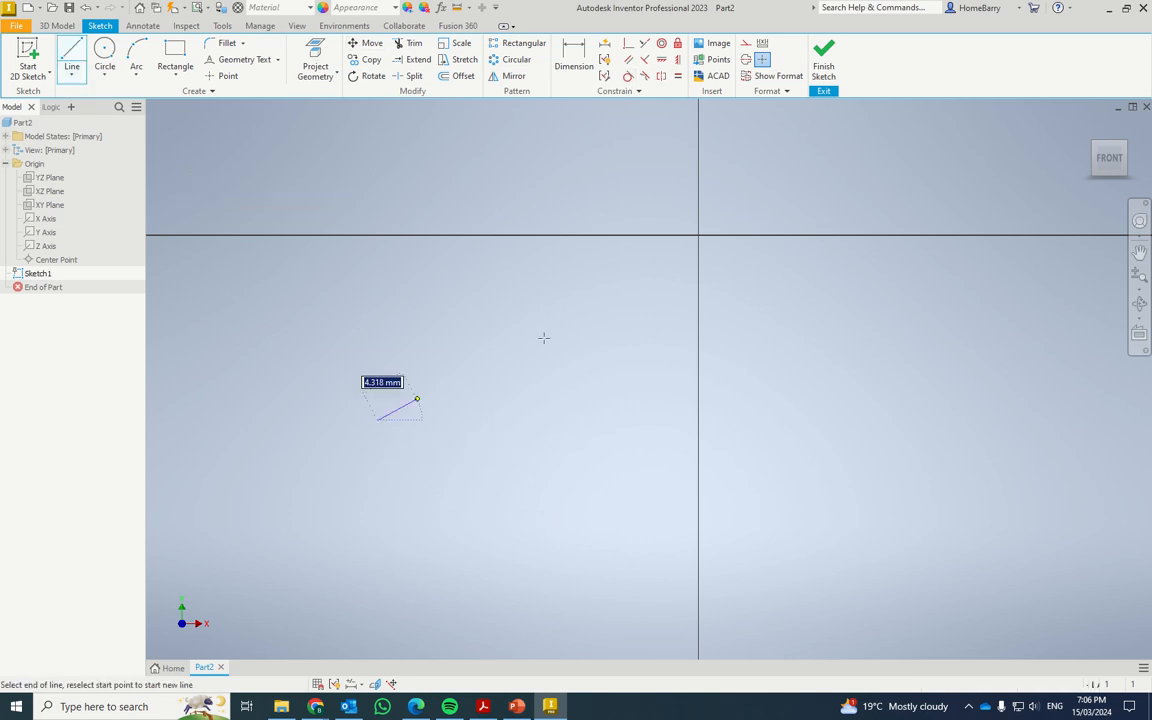
{"action": "left_click", "coordinate": [572, 298]}
{"action": "key", "text": "Escape"}
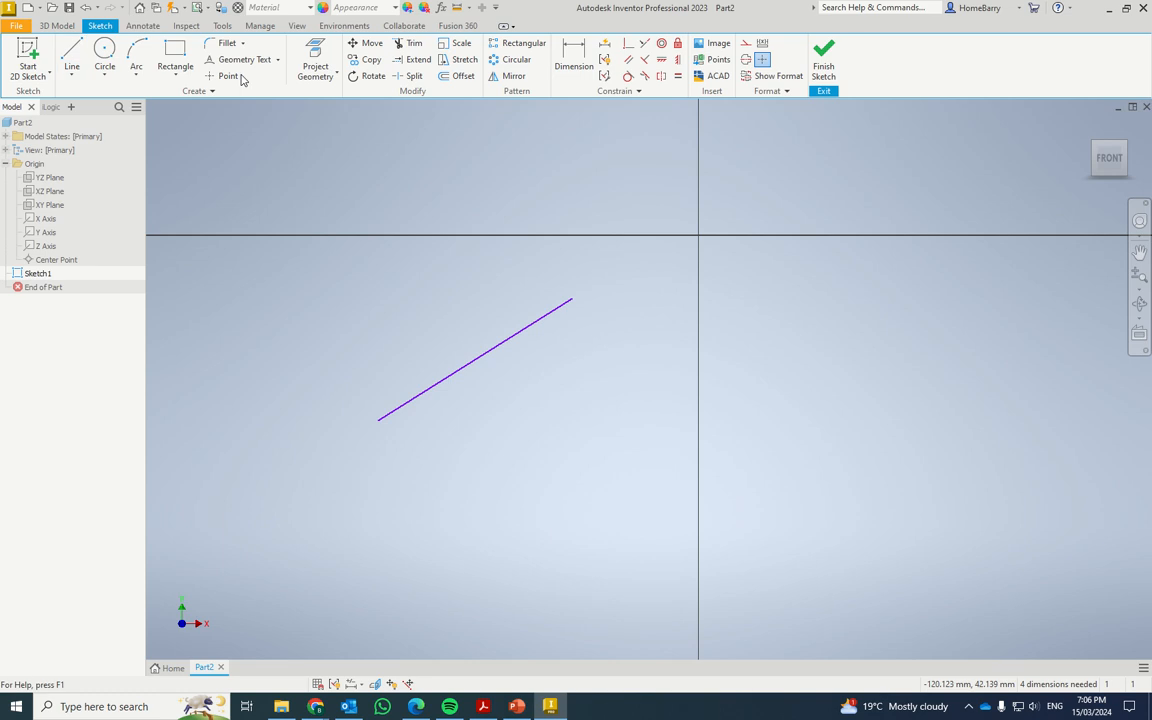
Sketch a circle below the right half of the sloped line and make it tangent to the line.
{"action": "left_click", "coordinate": [105, 55]}
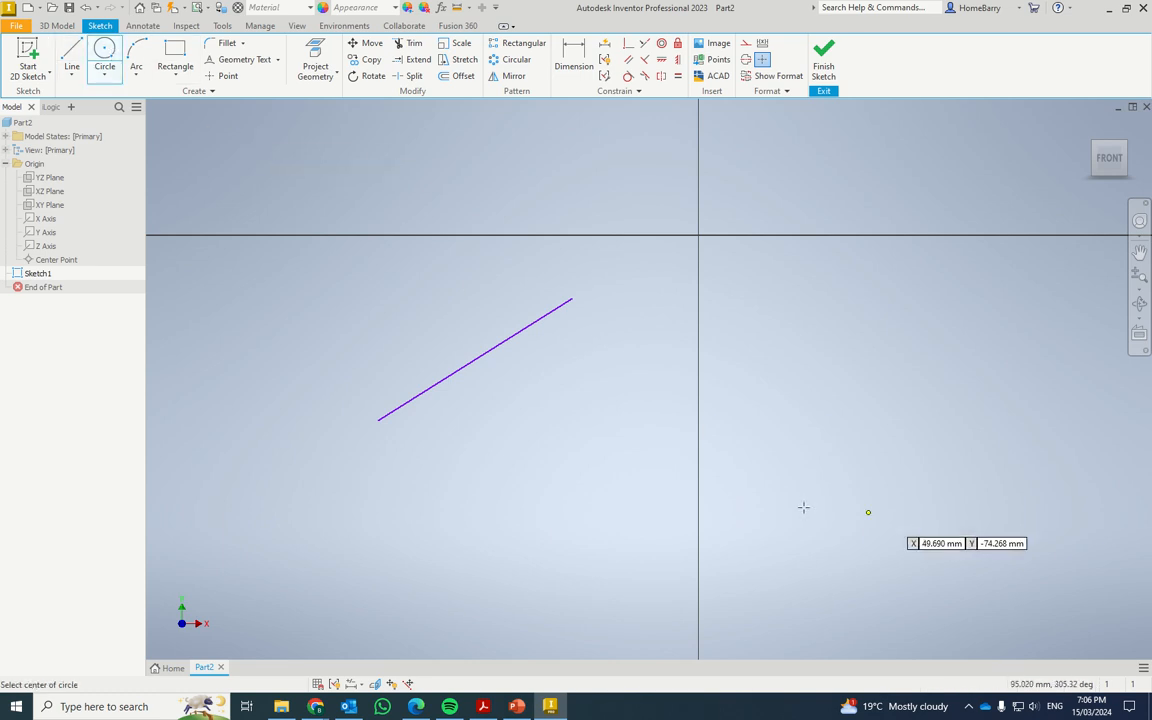
{"action": "left_click", "coordinate": [583, 403]}
{"action": "left_click", "coordinate": [643, 386]}
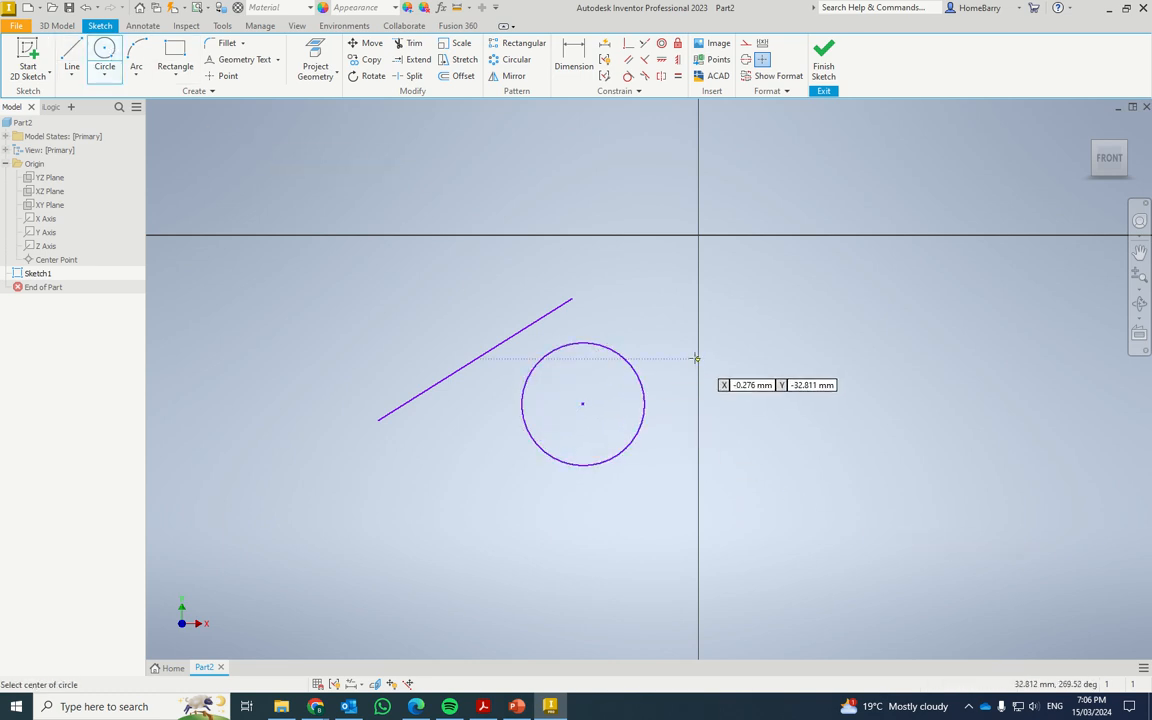
{"action": "left_click", "coordinate": [628, 76]}
{"action": "left_click", "coordinate": [508, 341]}
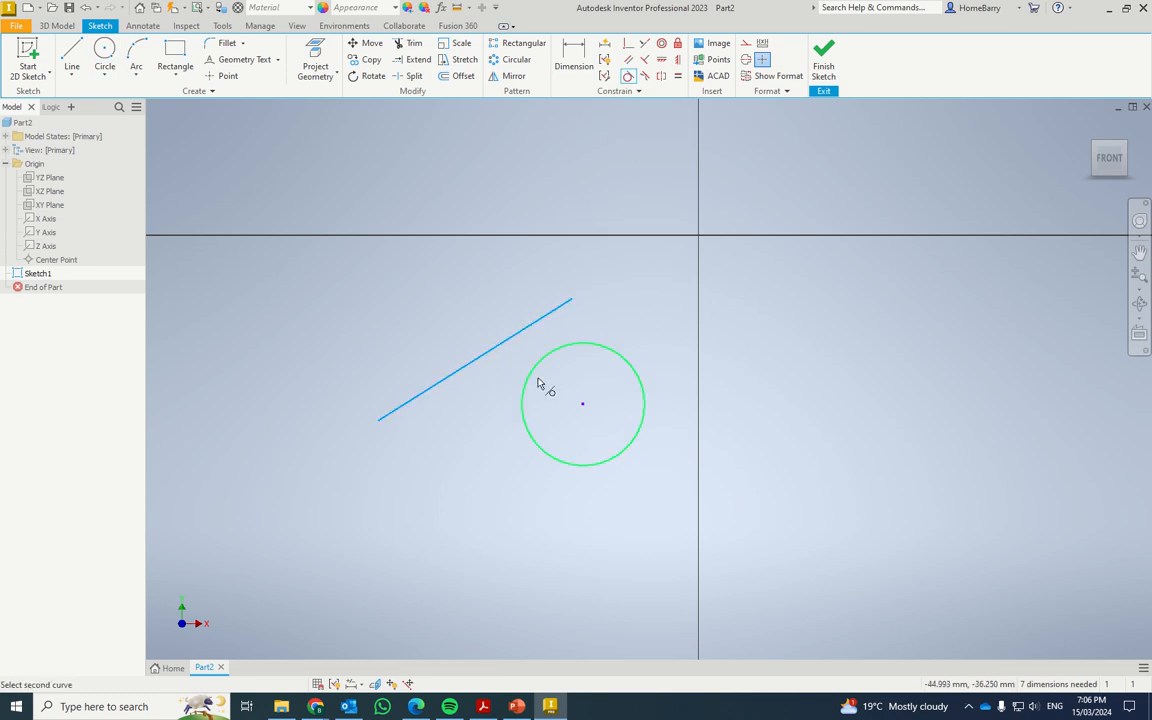
{"action": "left_click", "coordinate": [542, 378]}
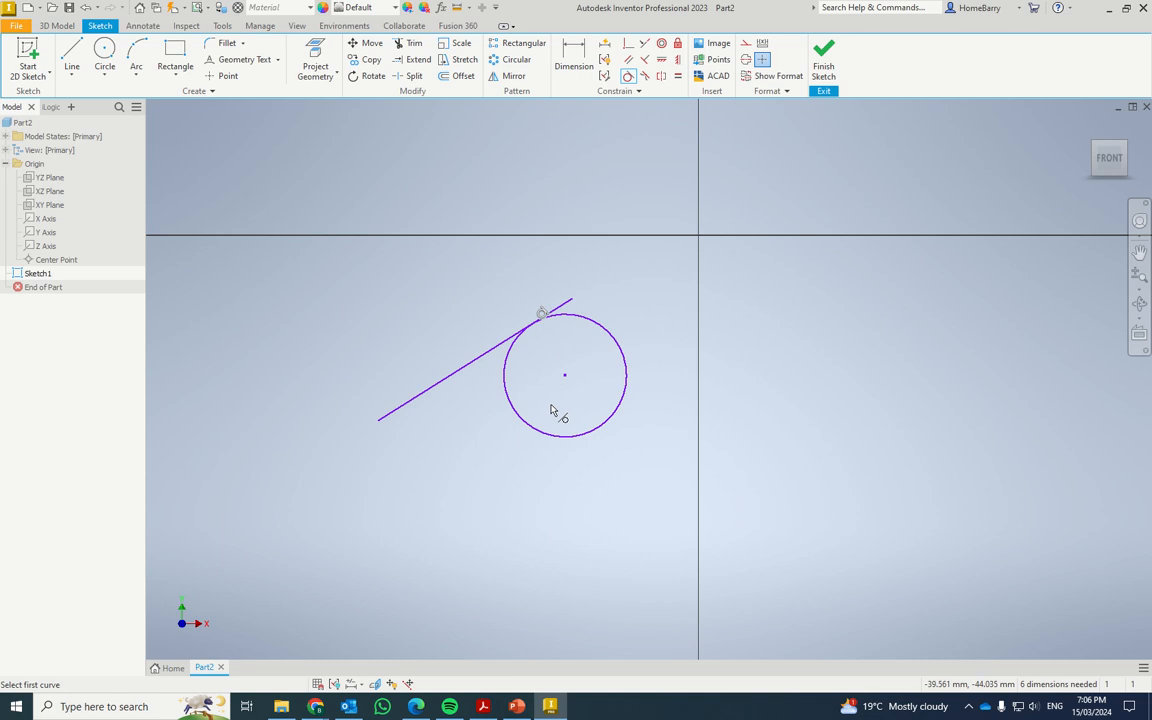
Sketch a second, slightly larger circle to the right of the first, overlapping the vertical axis.
{"action": "left_click", "coordinate": [104, 52]}
{"action": "left_click", "coordinate": [726, 368]}
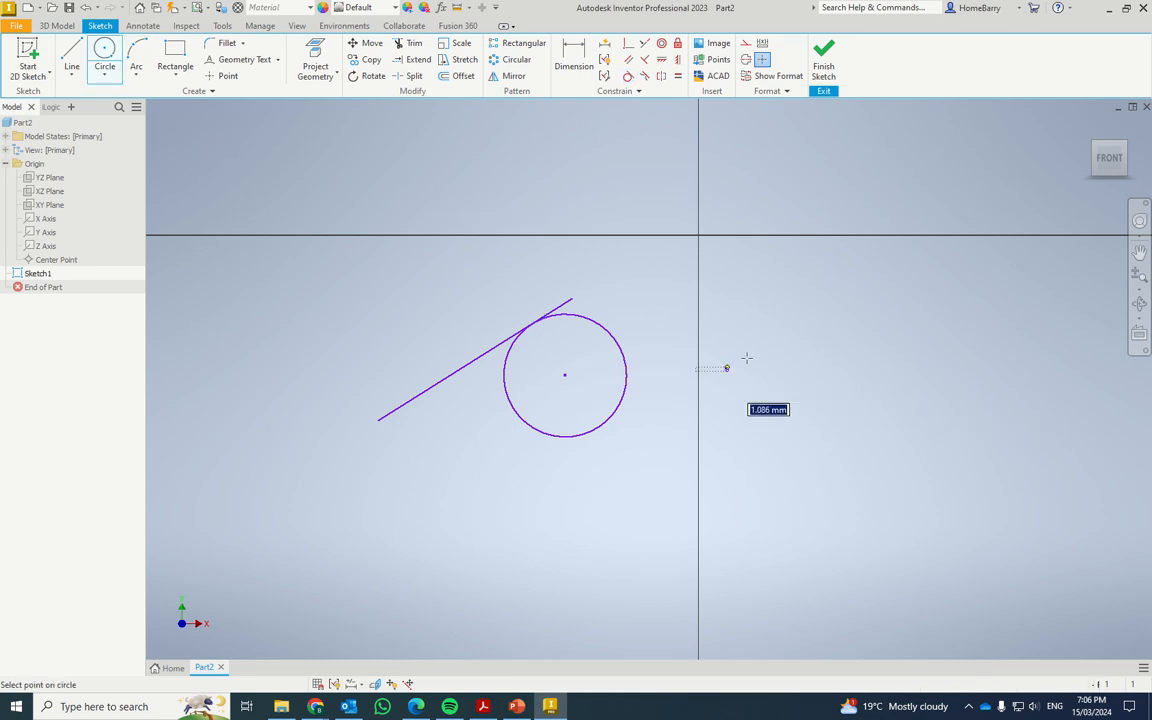
{"action": "left_click", "coordinate": [777, 318]}
Make the two circles tangent to each other and move the larger one below the smaller one.
{"action": "left_click", "coordinate": [628, 75]}
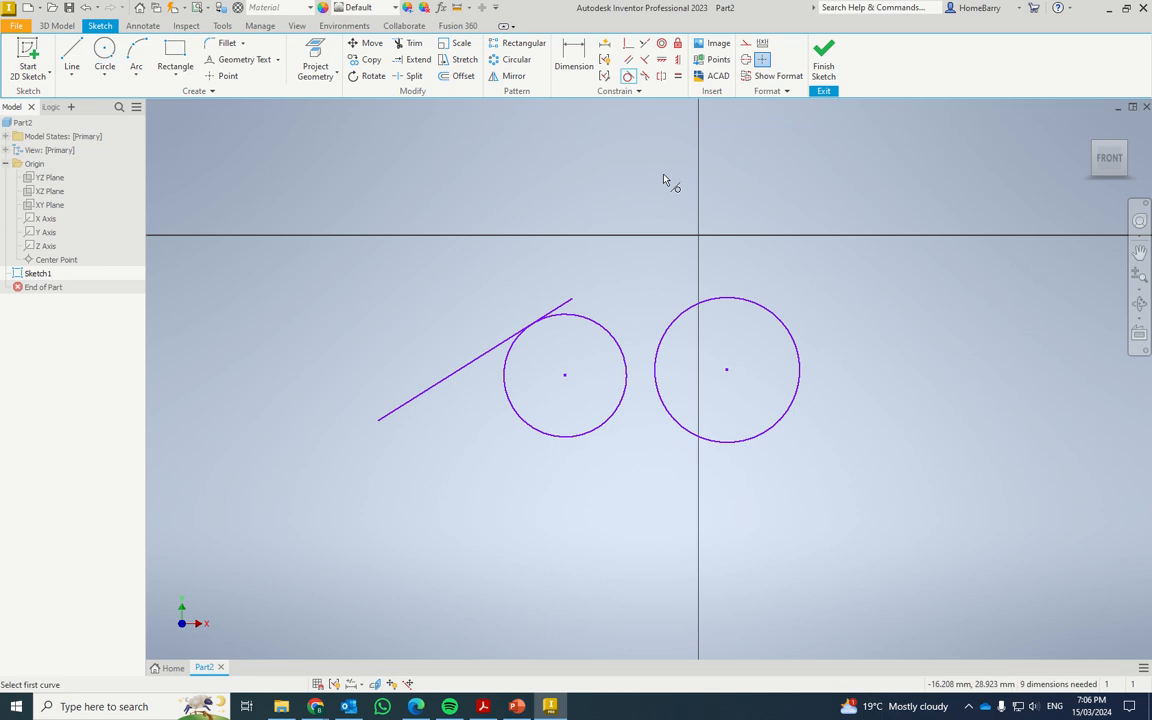
{"action": "left_click", "coordinate": [727, 301]}
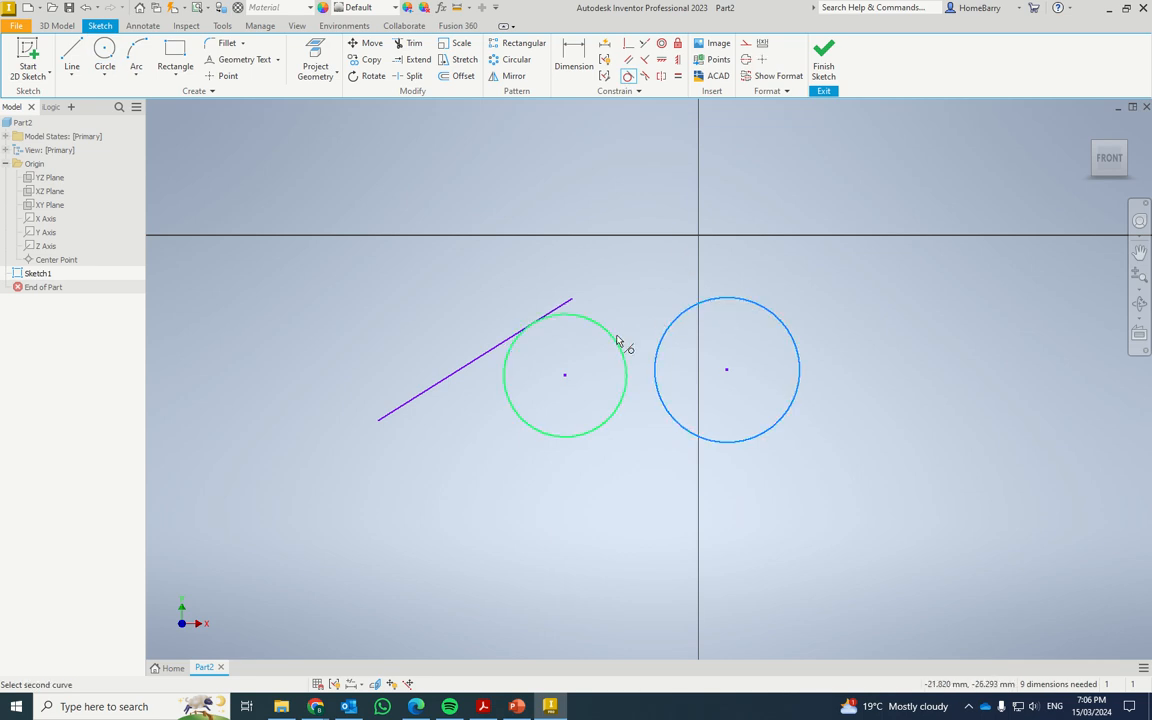
{"action": "left_click", "coordinate": [617, 342]}
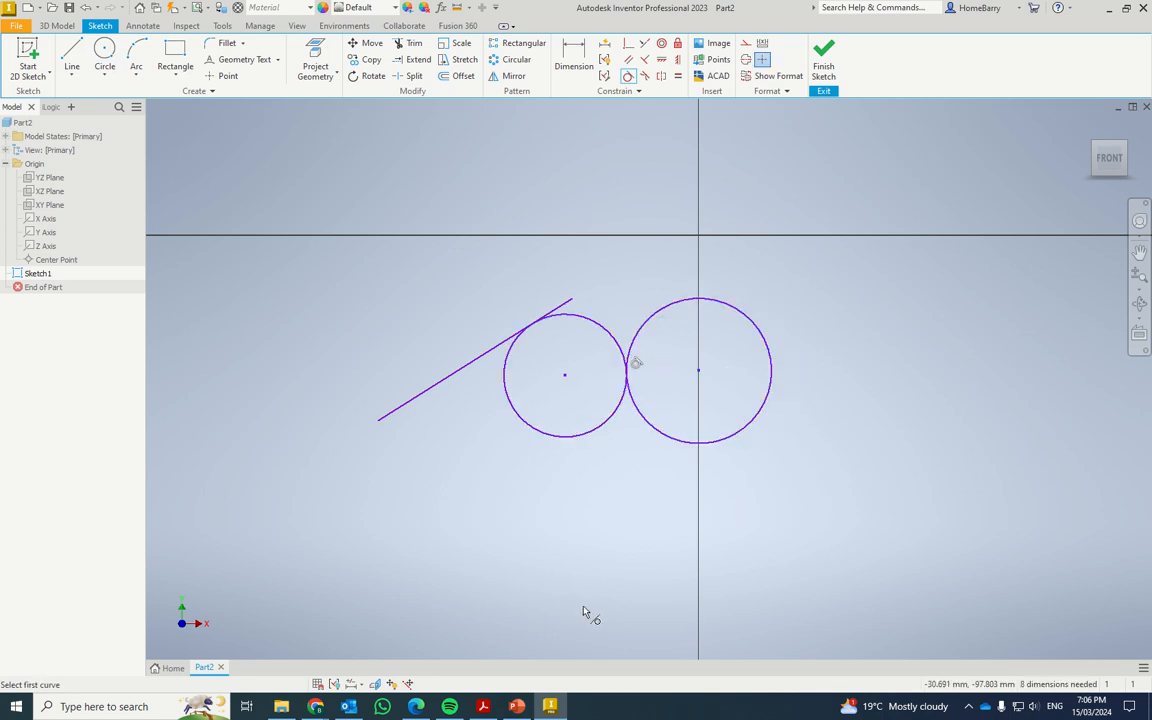
{"action": "key", "text": "Escape"}
{"action": "left_click_drag", "start_coordinate": [703, 375], "coordinate": [484, 552]}
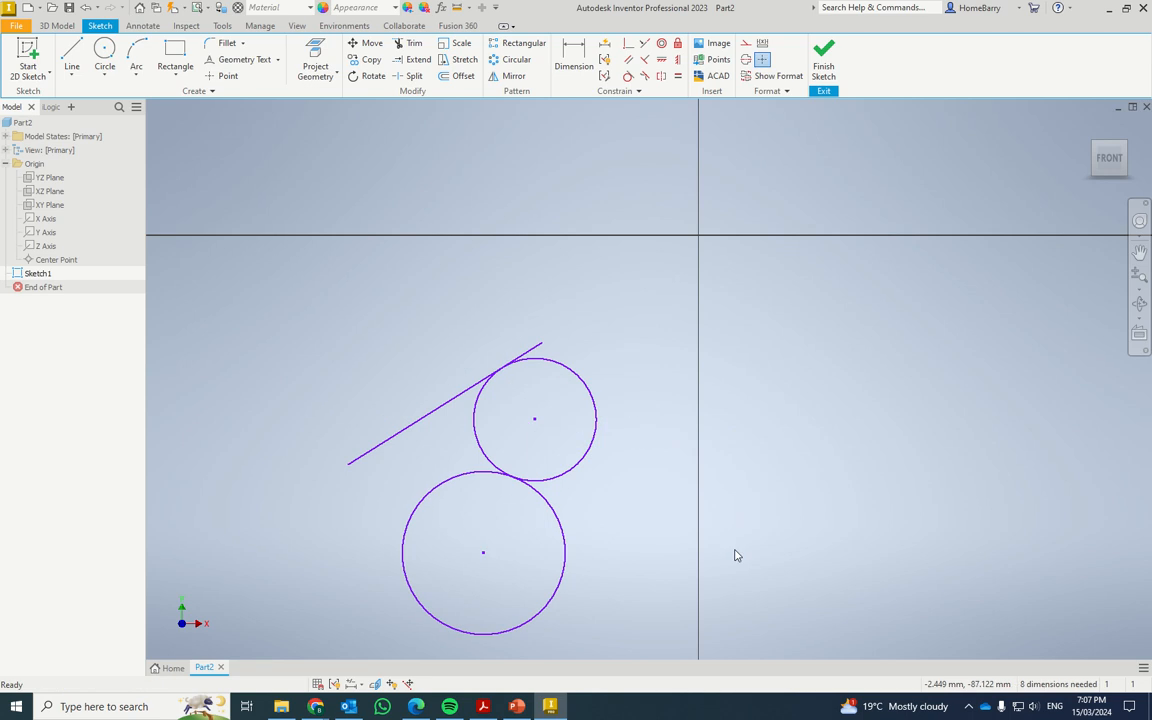
Sketch a small circle inside the large lower circle and make it tangent to the large circle's edge from within.
{"action": "left_click", "coordinate": [629, 77]}
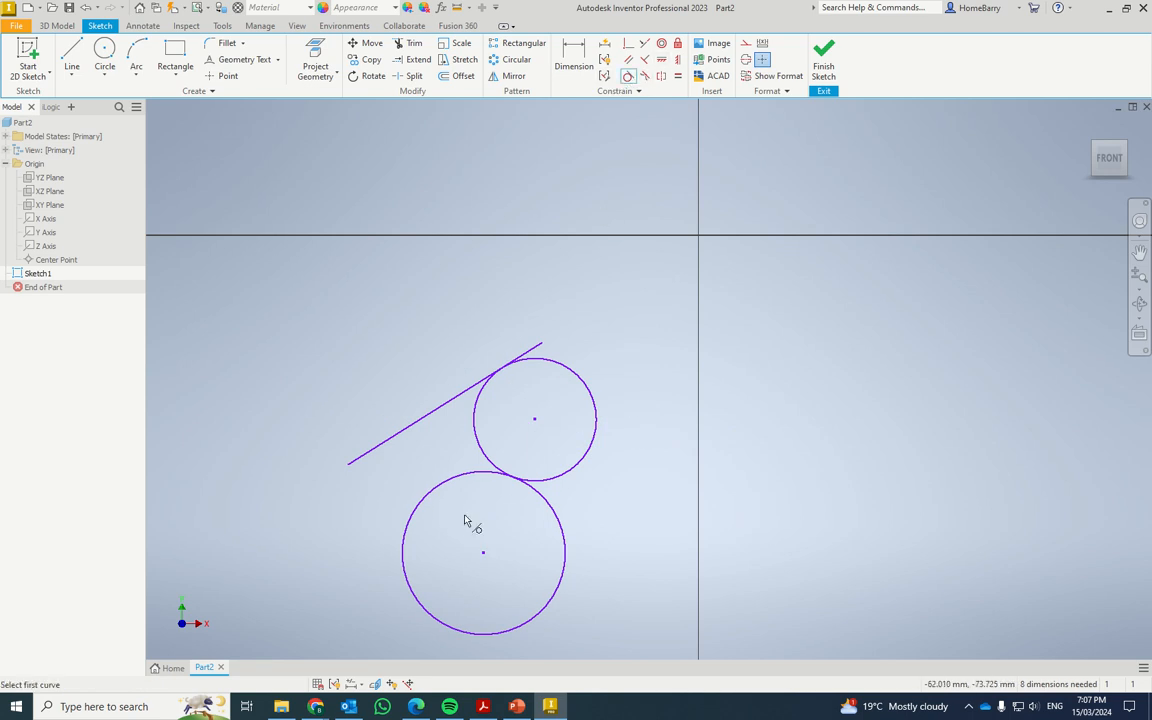
{"action": "left_click", "coordinate": [104, 55]}
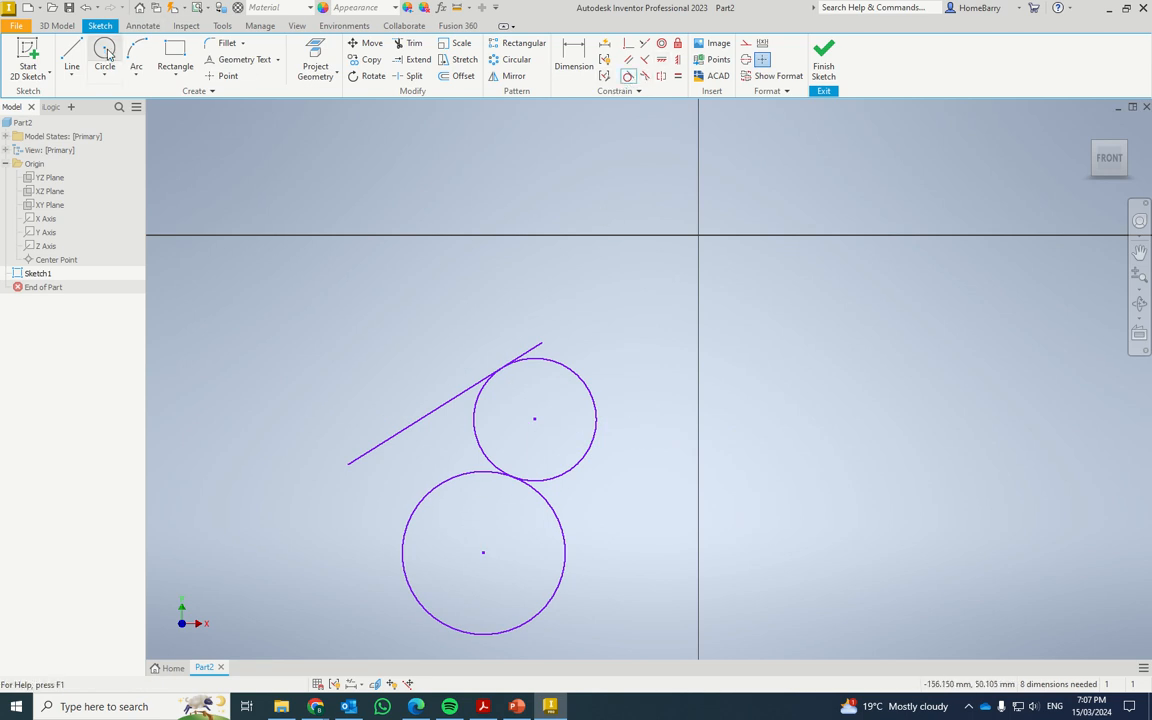
{"action": "left_click", "coordinate": [455, 524]}
{"action": "left_click", "coordinate": [486, 517]}
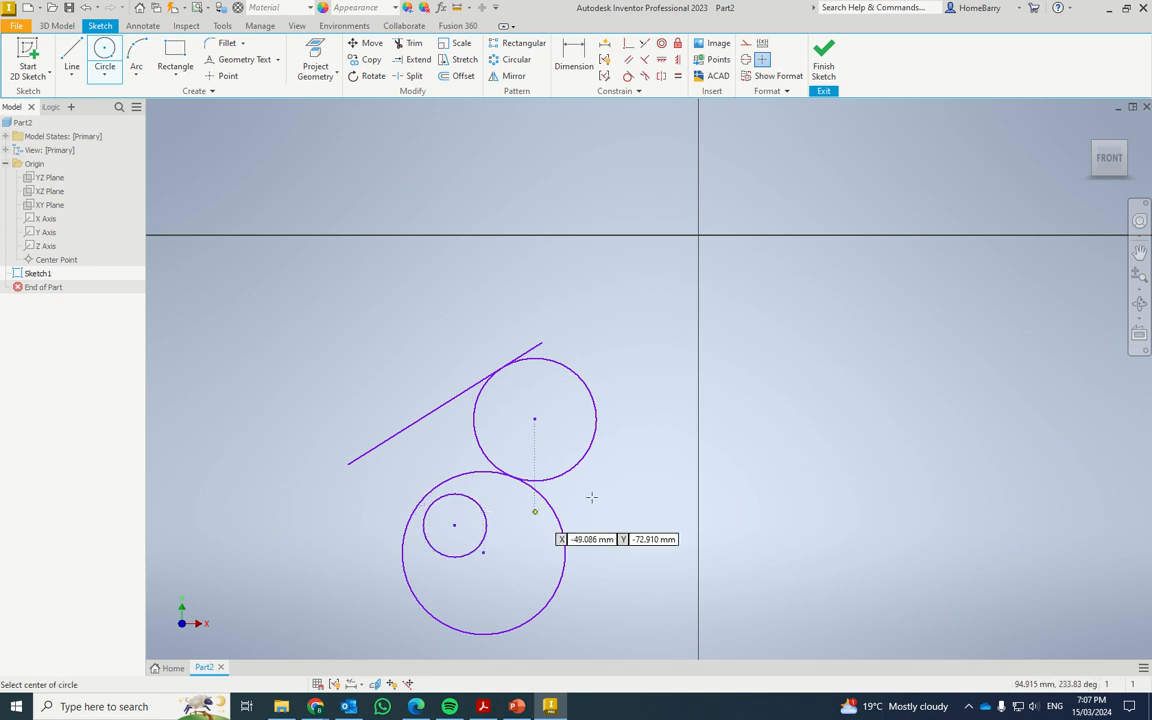
{"action": "left_click", "coordinate": [629, 77]}
{"action": "left_click", "coordinate": [458, 494]}
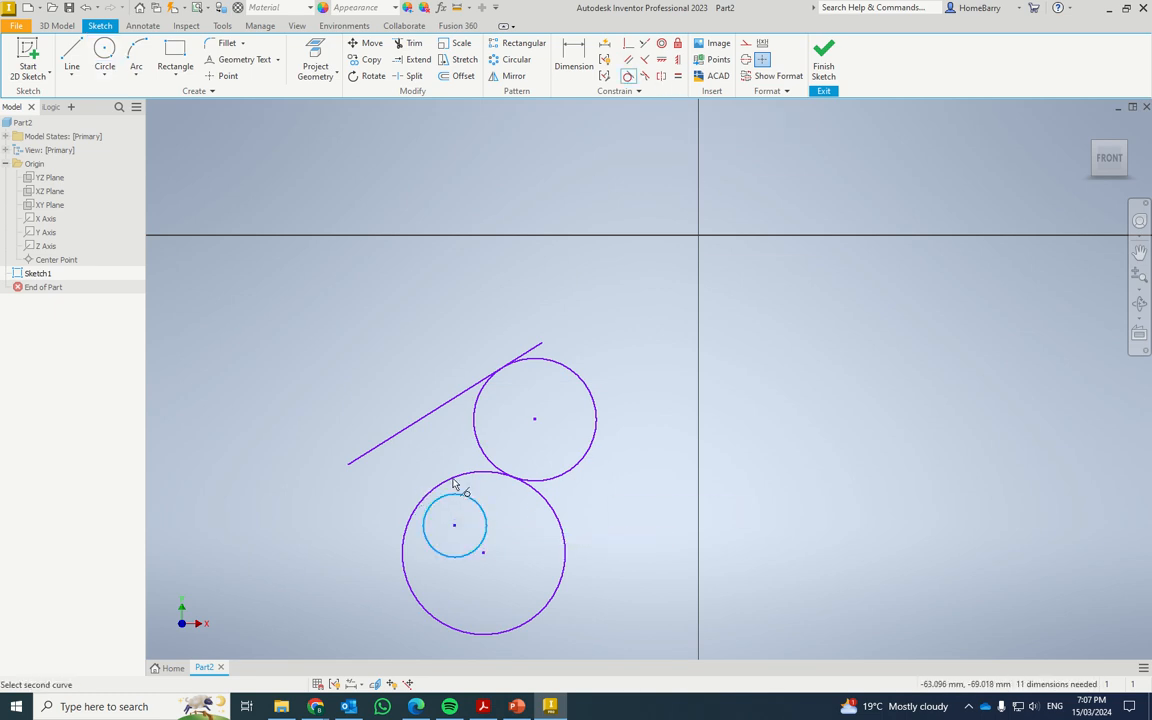
{"action": "left_click", "coordinate": [453, 480]}
{"action": "key", "text": "Escape"}
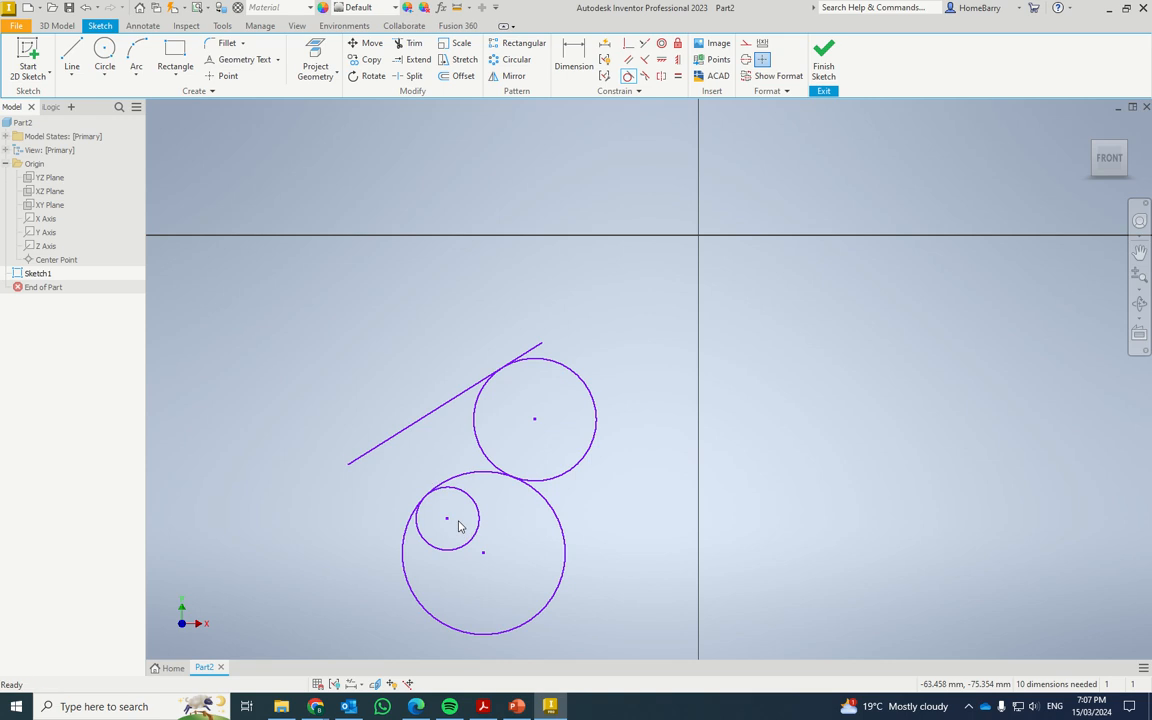
Reposition the inner circle, the upper circle's centre and the sloped line to try out the tangent relations.
{"action": "mouse_move", "coordinate": [449, 521]}
{"action": "left_mouse_down"}
{"action": "mouse_move", "coordinate": [504, 497]}
{"action": "mouse_move", "coordinate": [540, 545]}
{"action": "mouse_move", "coordinate": [496, 592]}
{"action": "mouse_move", "coordinate": [454, 540]}
{"action": "mouse_move", "coordinate": [480, 543]}
{"action": "mouse_move", "coordinate": [455, 515]}
{"action": "left_mouse_up"}
{"action": "mouse_move", "coordinate": [535, 423]}
{"action": "left_mouse_down"}
{"action": "mouse_move", "coordinate": [563, 437]}
{"action": "mouse_move", "coordinate": [581, 483]}
{"action": "mouse_move", "coordinate": [550, 527]}
{"action": "mouse_move", "coordinate": [458, 473]}
{"action": "mouse_move", "coordinate": [405, 500]}
{"action": "mouse_move", "coordinate": [370, 483]}
{"action": "mouse_move", "coordinate": [378, 494]}
{"action": "mouse_move", "coordinate": [380, 481]}
{"action": "left_mouse_up"}
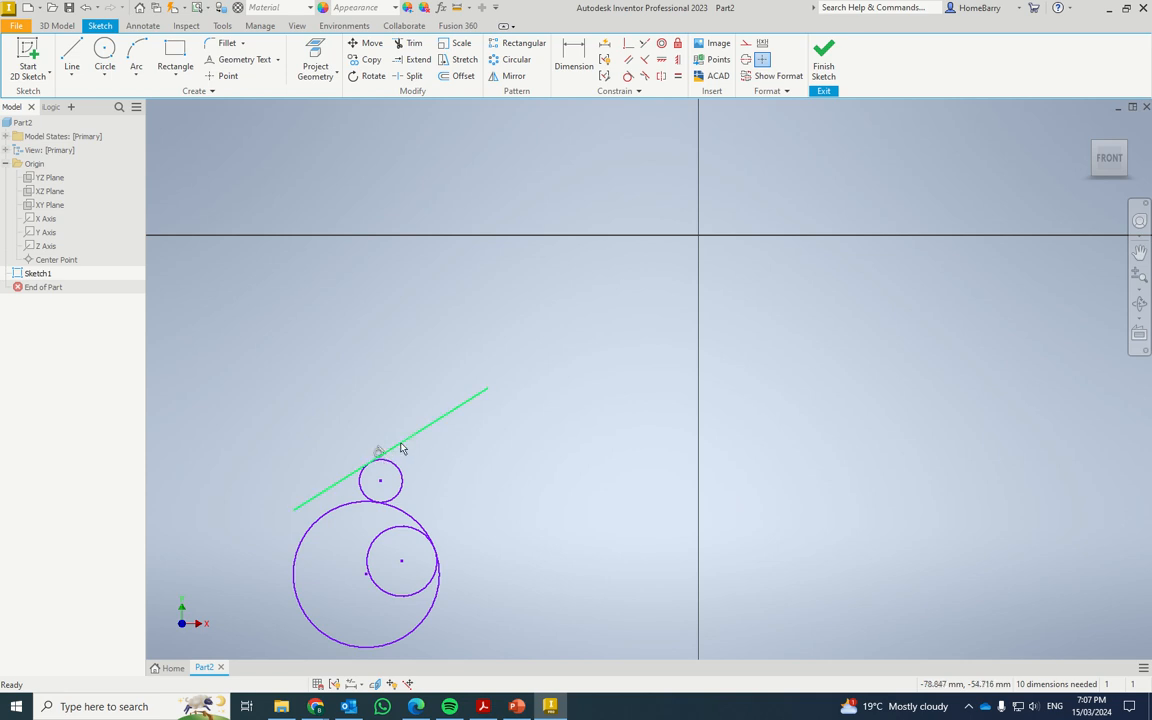
{"action": "left_click_drag", "start_coordinate": [401, 448], "coordinate": [427, 442]}
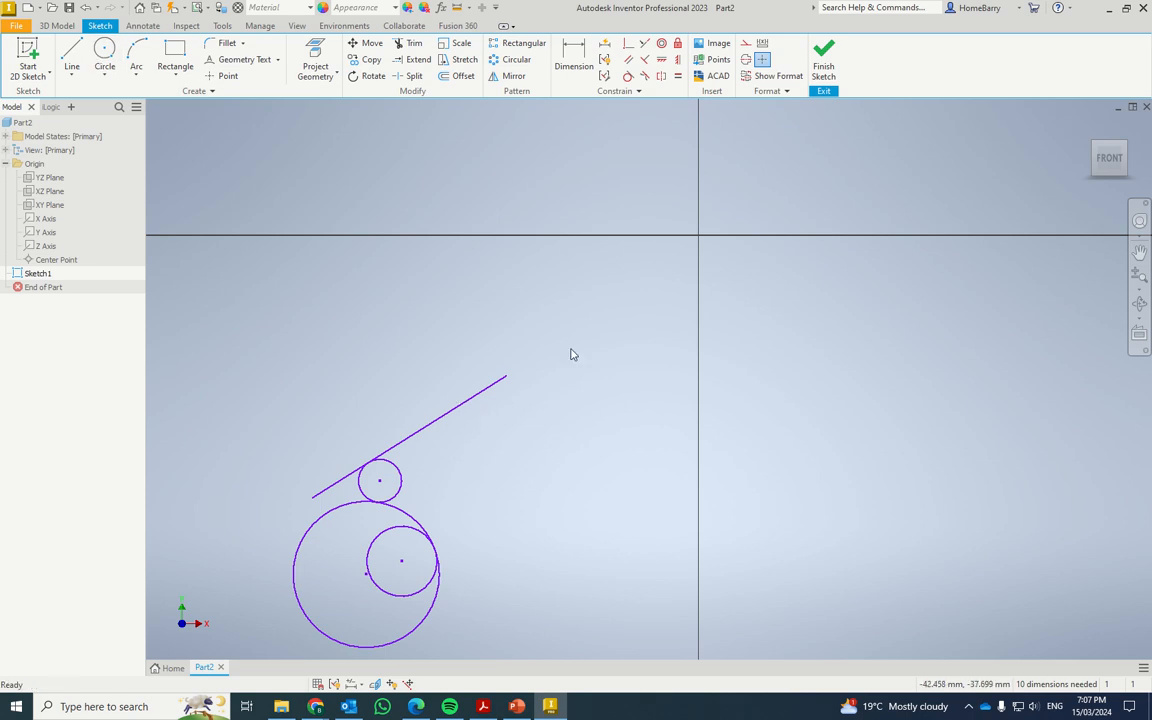
Make the sloped line tangent to the large circle and extend its lower end down past the circle.
{"action": "left_click", "coordinate": [629, 79]}
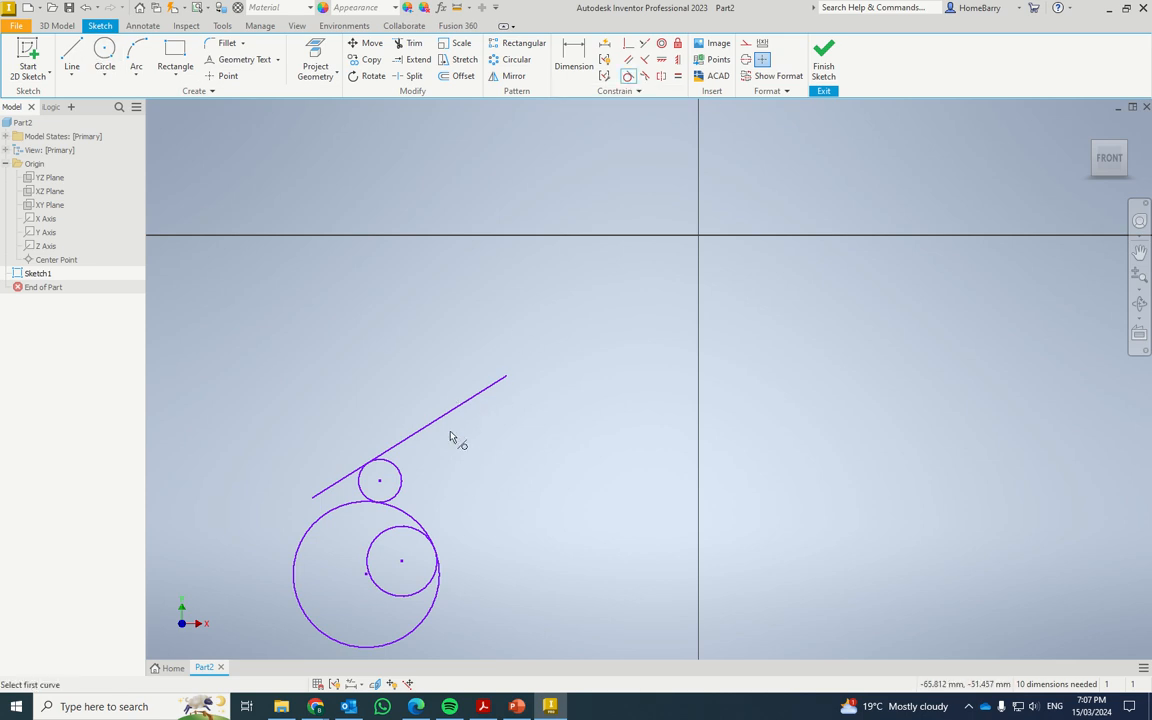
{"action": "left_click", "coordinate": [461, 403]}
{"action": "left_click", "coordinate": [422, 527]}
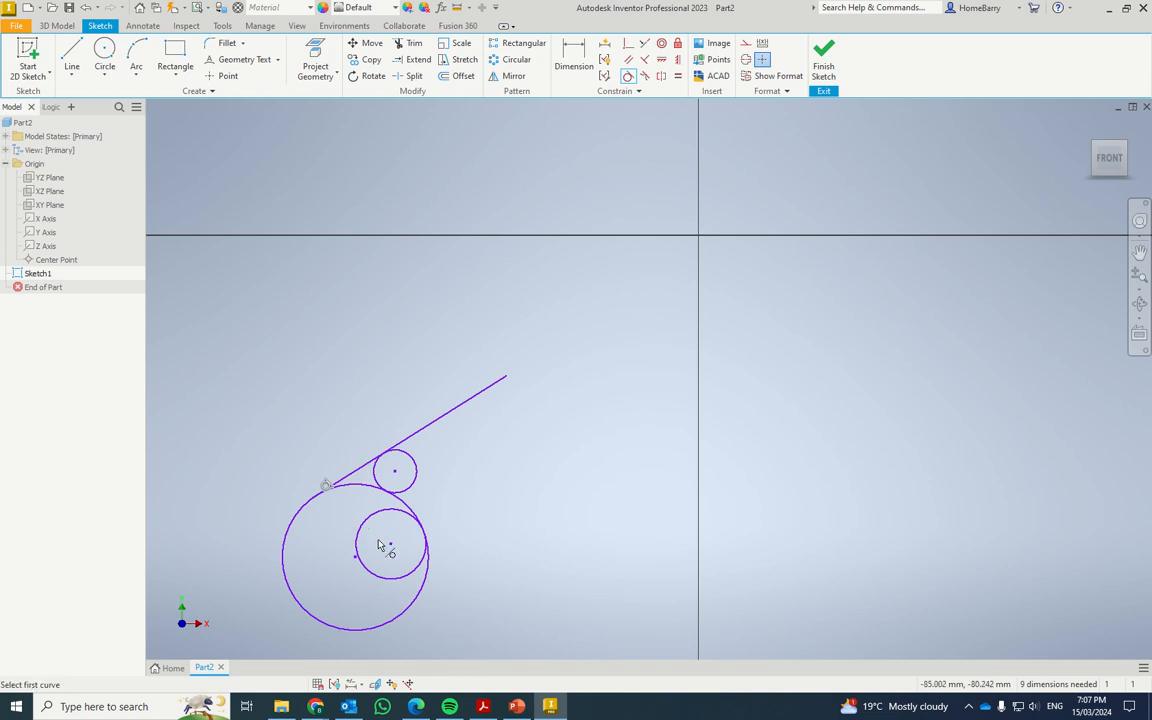
{"action": "key", "text": "Escape"}
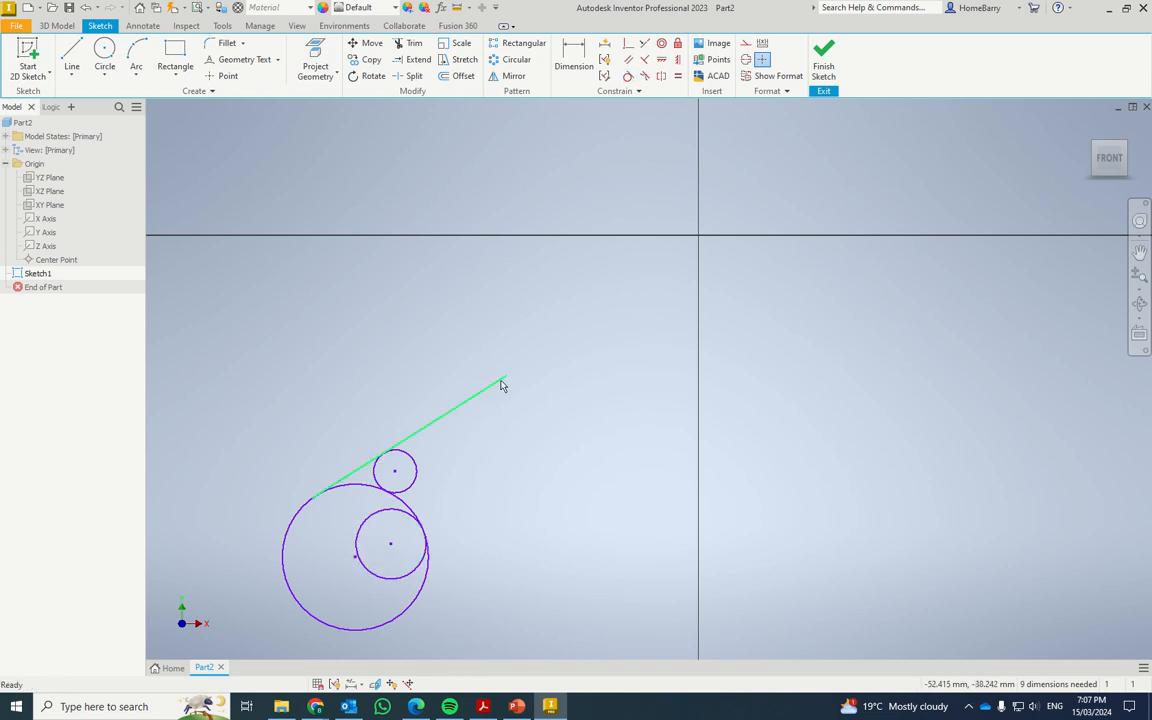
{"action": "left_click_drag", "start_coordinate": [498, 383], "coordinate": [450, 429]}
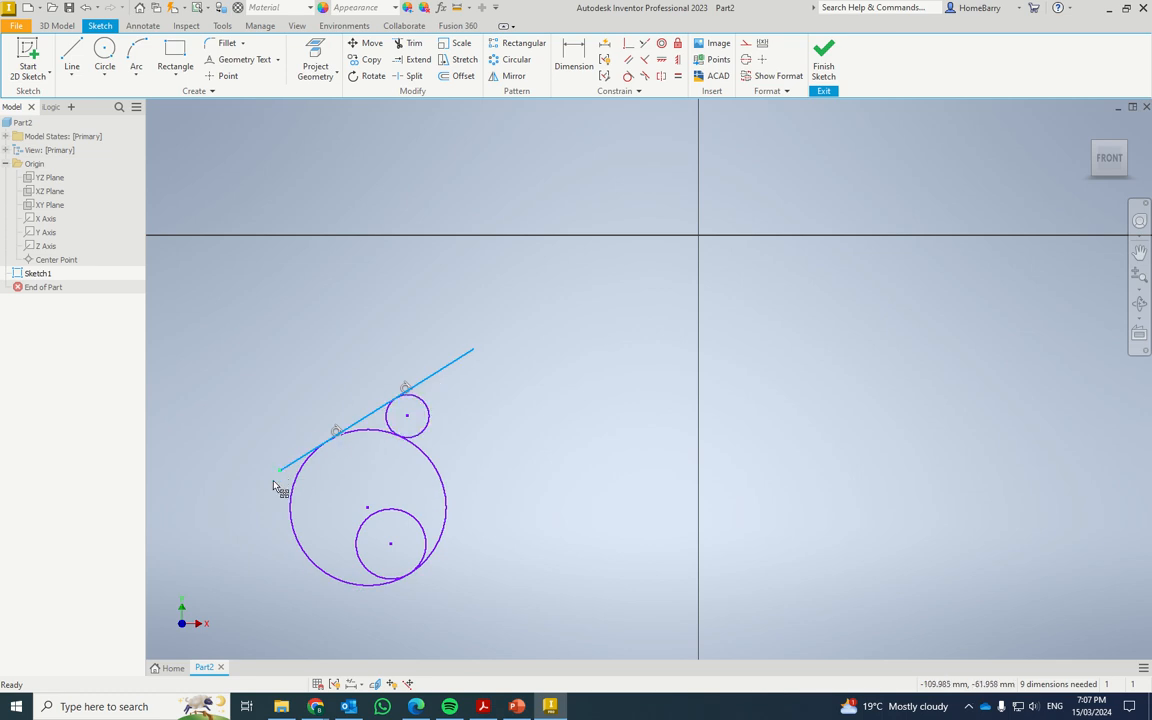
{"action": "left_click_drag", "start_coordinate": [274, 484], "coordinate": [218, 517]}
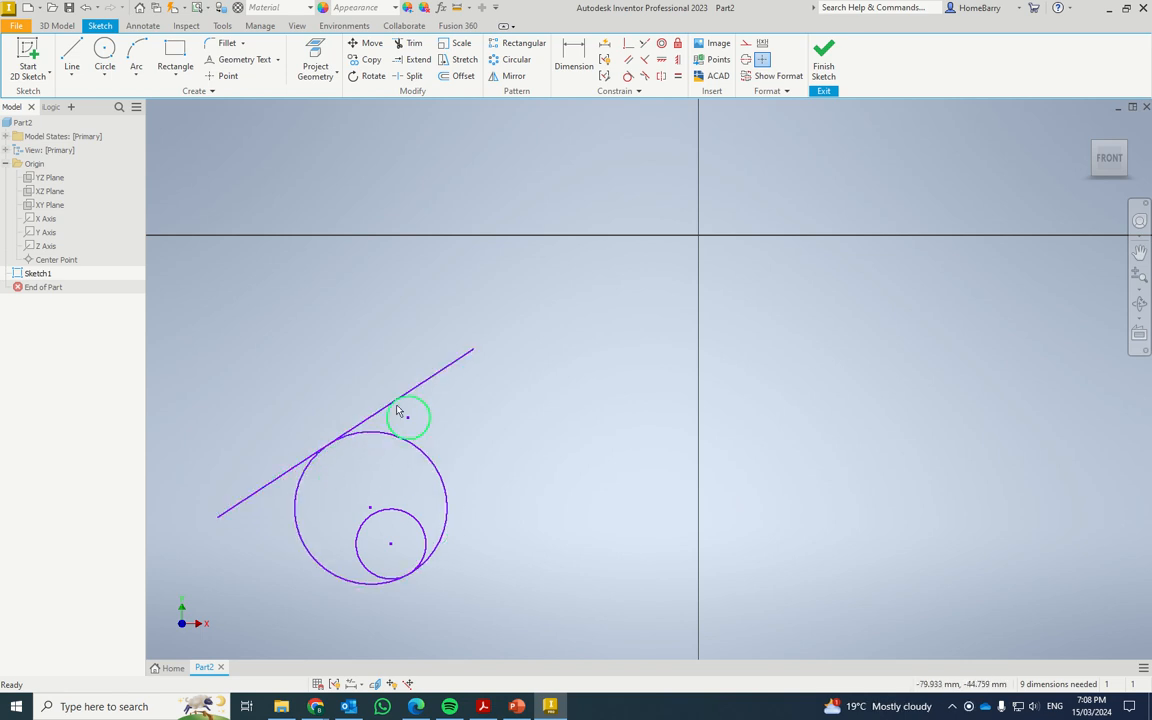
Constrain the sloped line's lower endpoint coincident with the large circle and pull its upper end farther up to the right.
{"action": "left_click", "coordinate": [628, 43]}
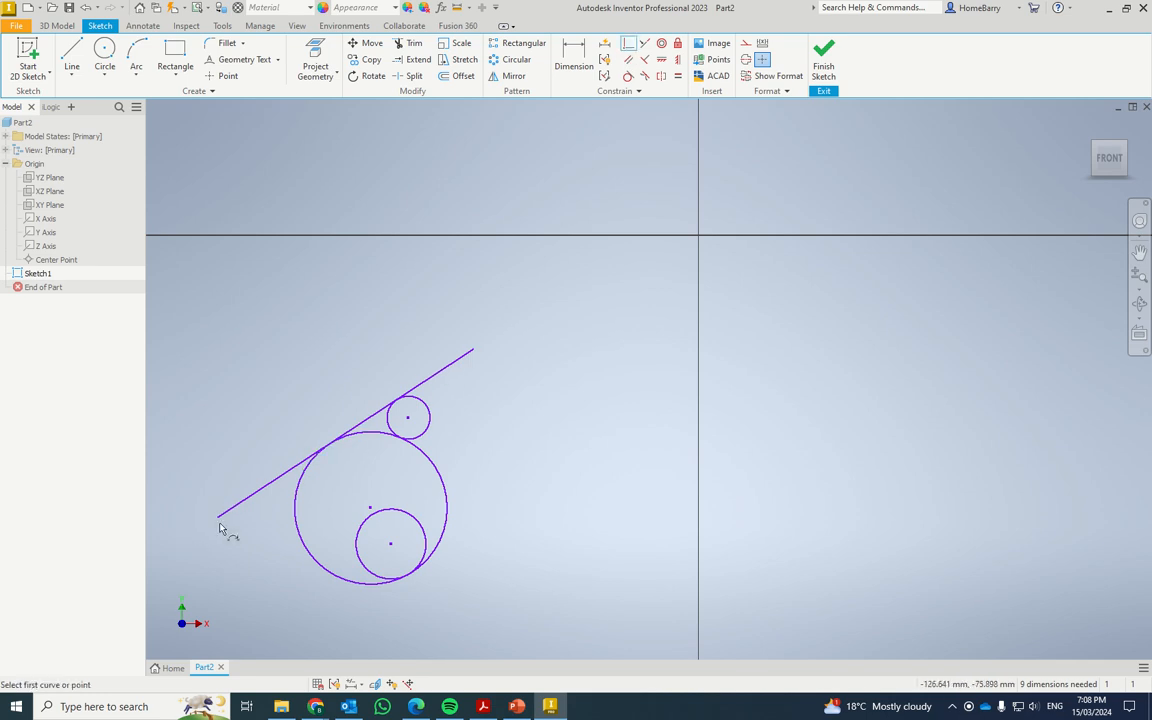
{"action": "left_click", "coordinate": [295, 523]}
{"action": "key", "text": "Escape"}
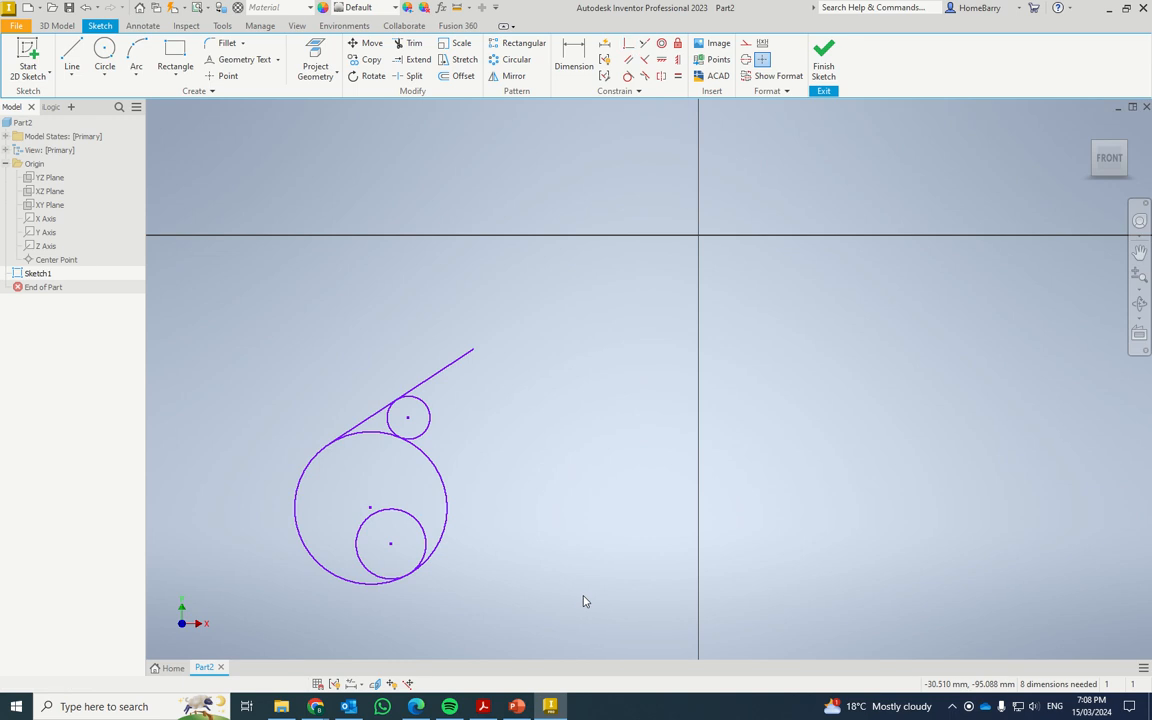
{"action": "left_click_drag", "start_coordinate": [468, 356], "coordinate": [618, 308]}
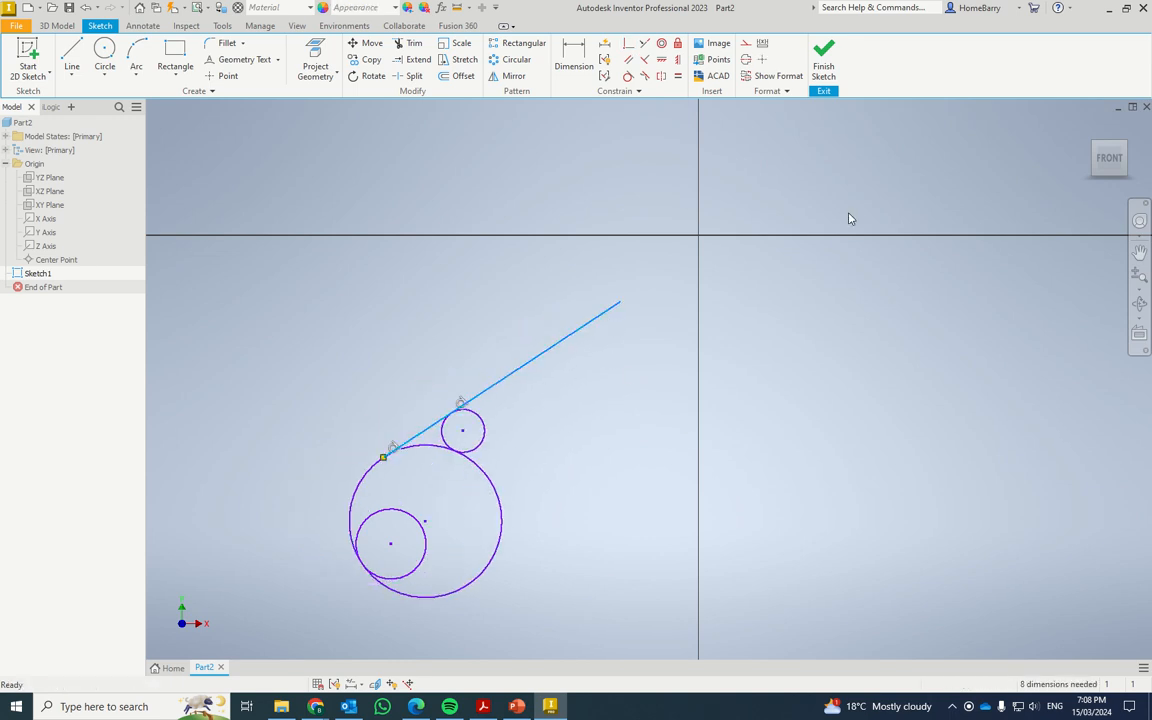
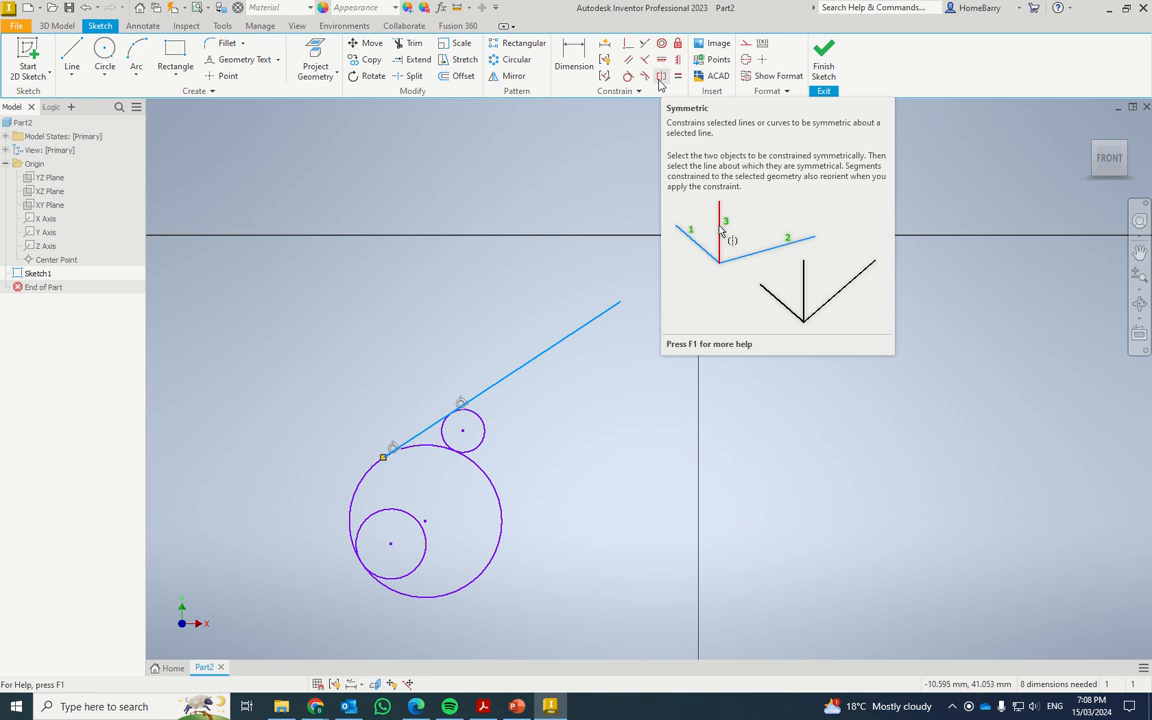
Sketch a horizontal line above the circles, ending at the upper end of the sloped line.
{"action": "left_click", "coordinate": [659, 78]}
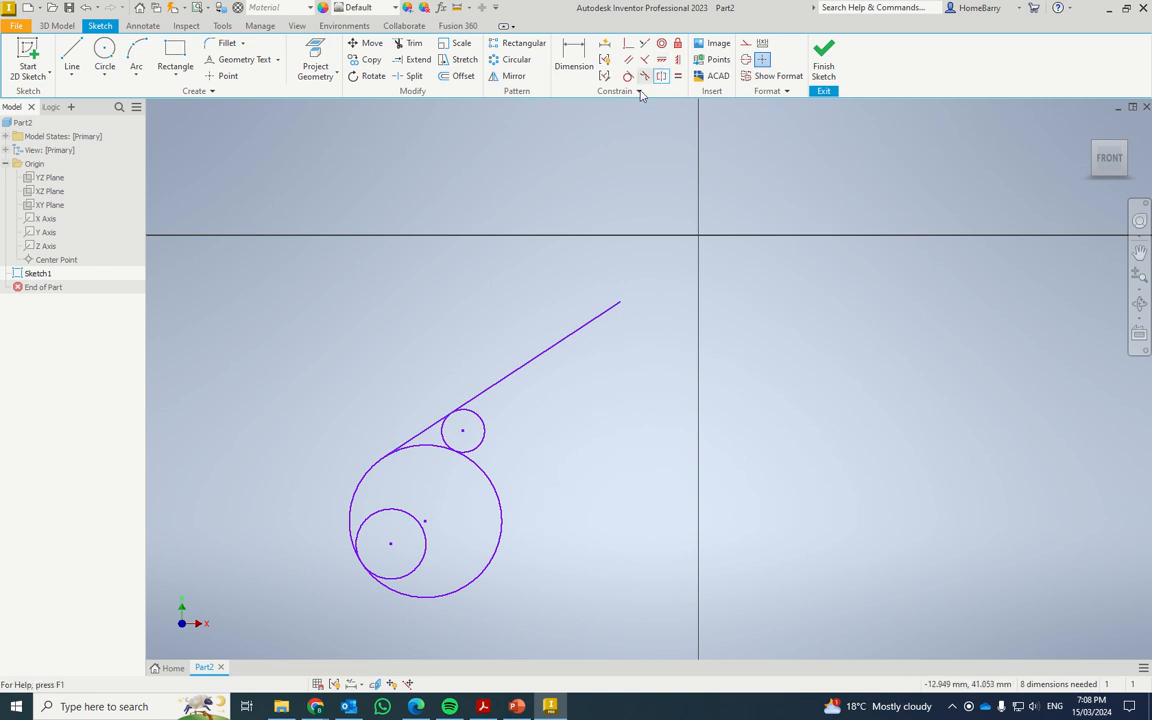
{"action": "left_click", "coordinate": [71, 55]}
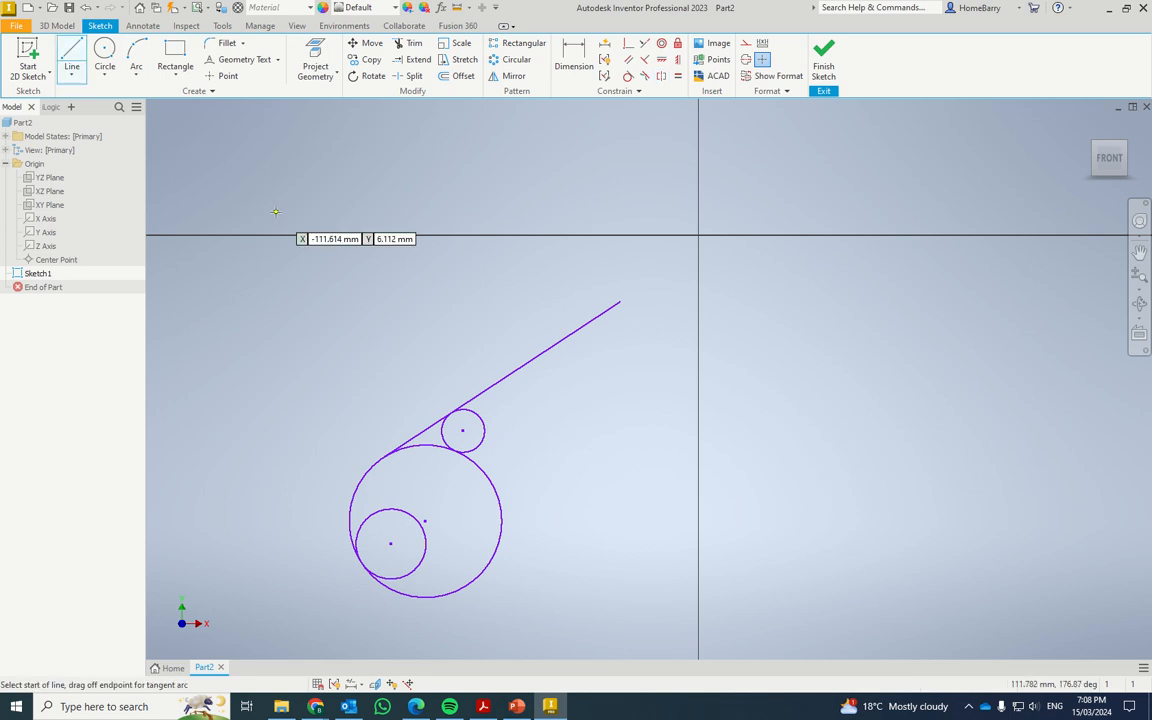
{"action": "left_click", "coordinate": [617, 300]}
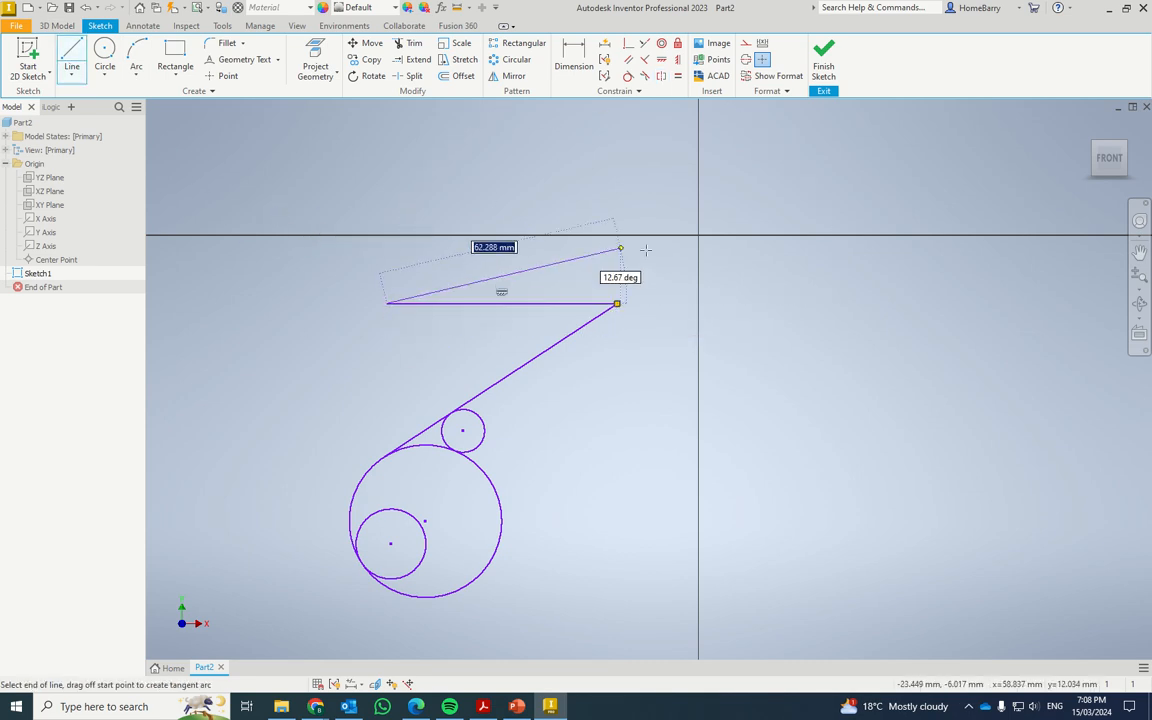
{"action": "key", "text": "Escape"}
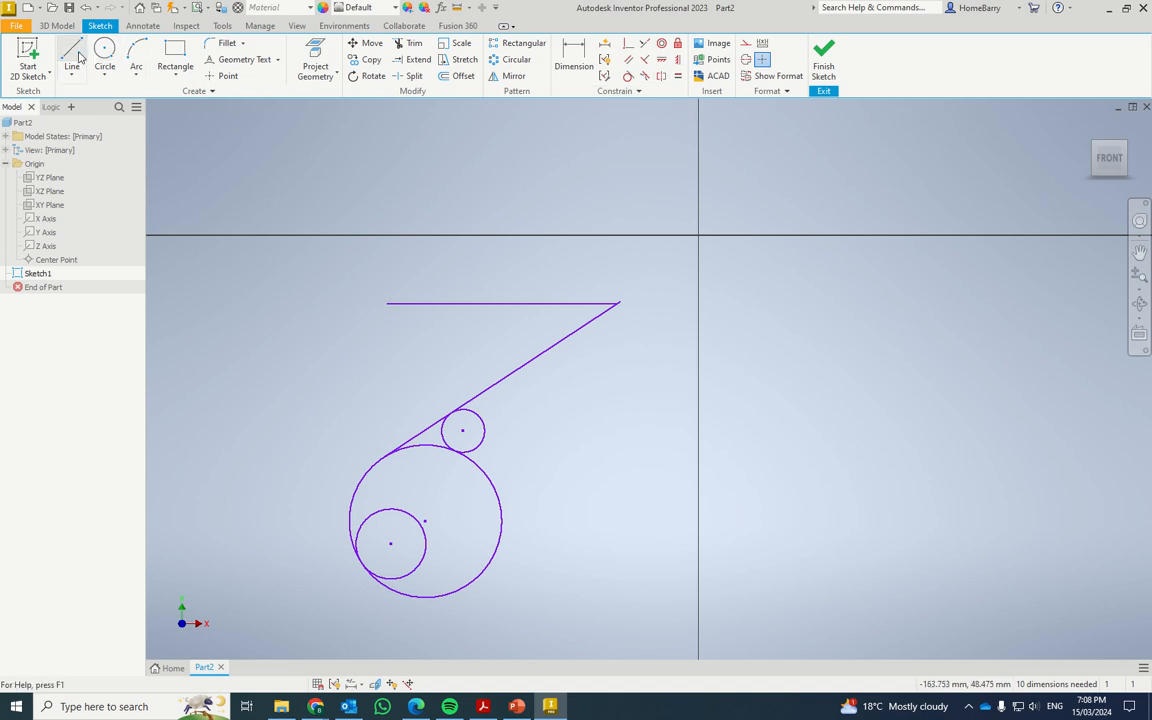
Sketch a steep line from the right end of the horizontal line down and slightly to the left.
{"action": "left_click", "coordinate": [78, 56]}
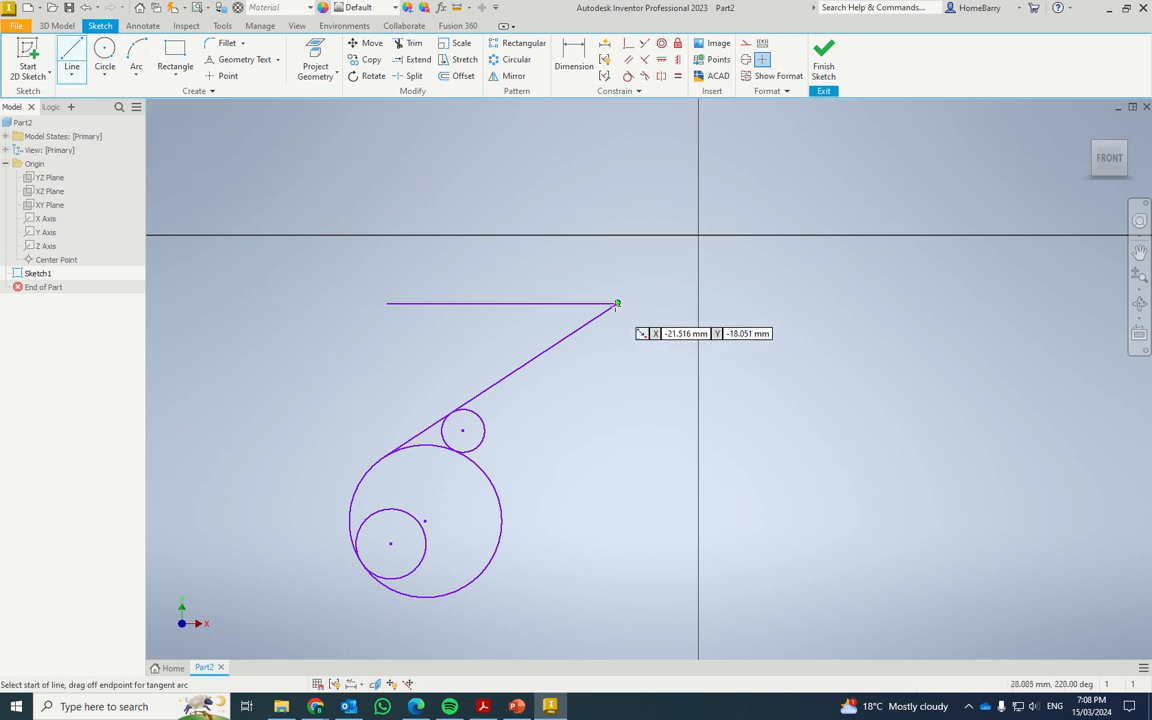
{"action": "left_click", "coordinate": [617, 303]}
{"action": "left_click", "coordinate": [581, 443]}
{"action": "key", "text": "Escape"}
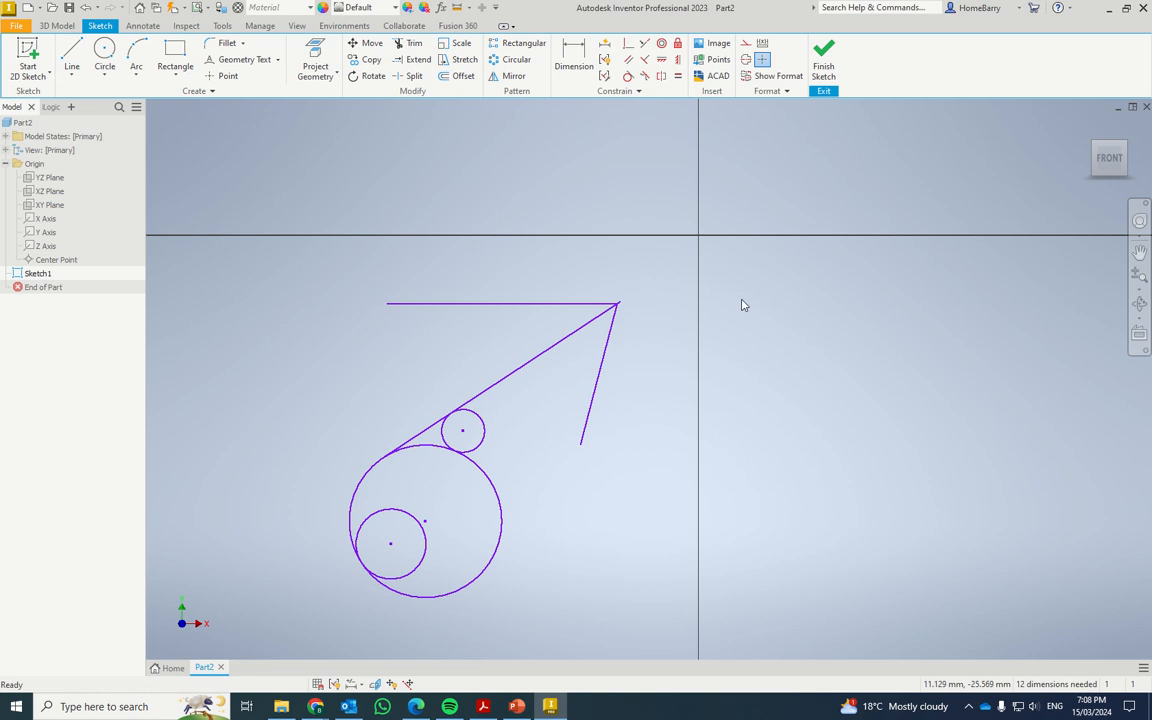
Make the horizontal line and the steep line symmetric about the sloped line.
{"action": "left_click", "coordinate": [661, 76]}
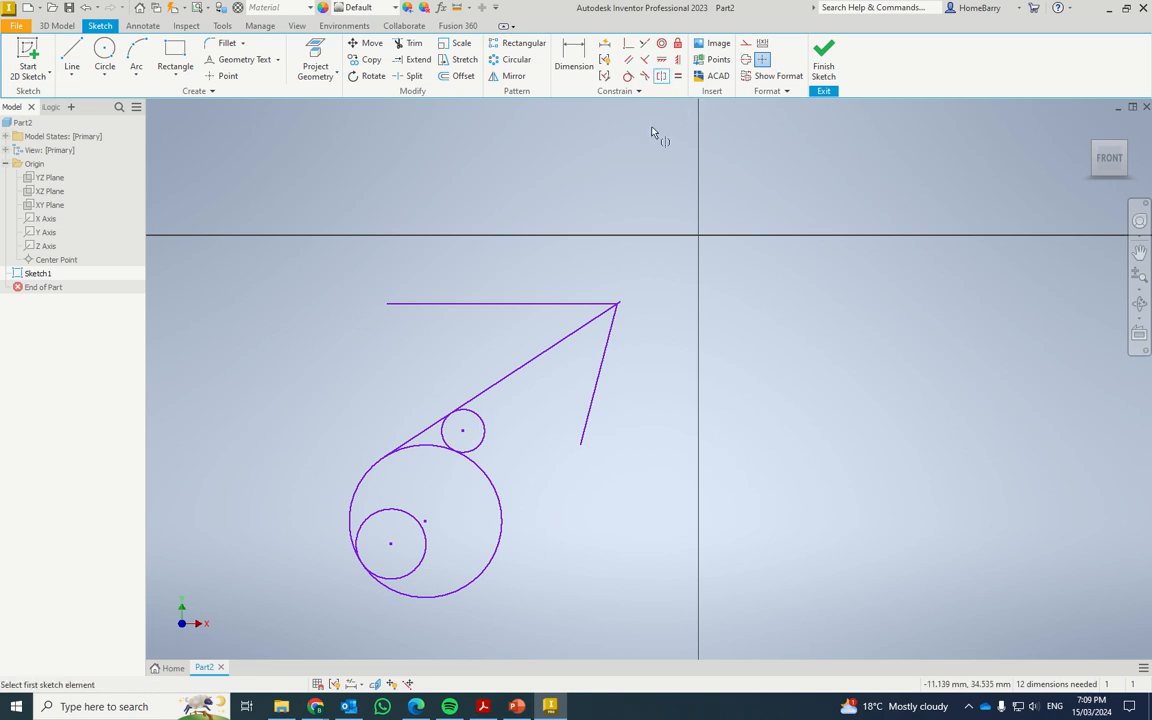
{"action": "left_click", "coordinate": [473, 308]}
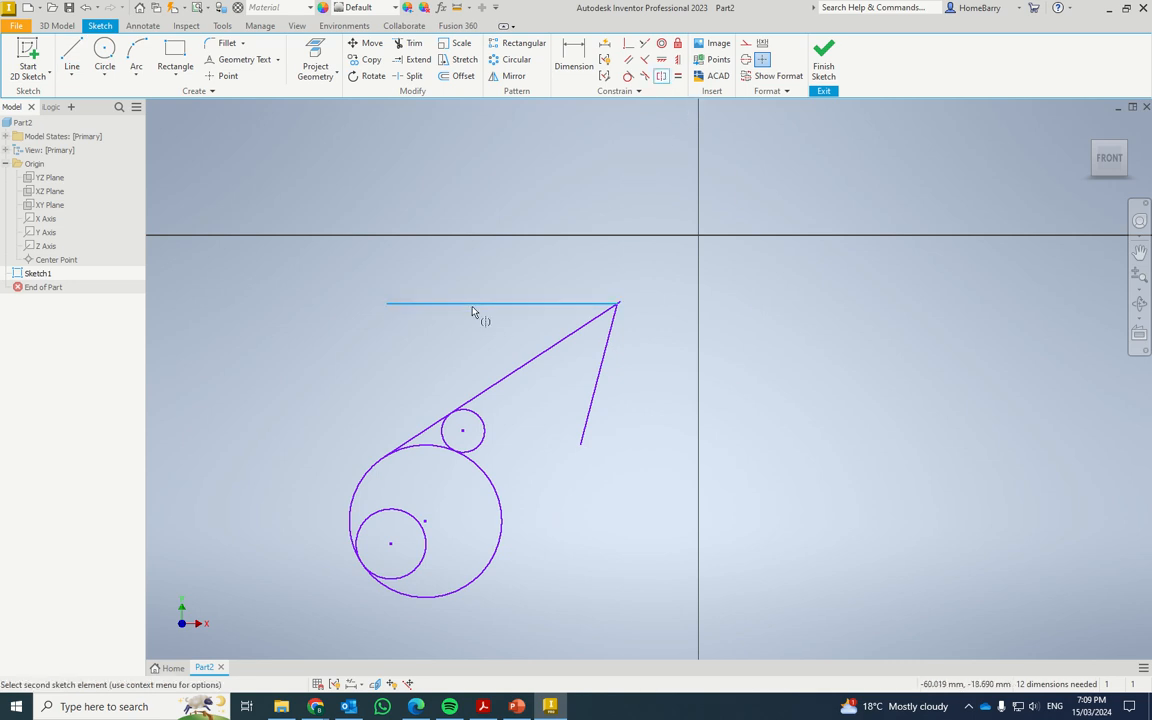
{"action": "left_click", "coordinate": [590, 421]}
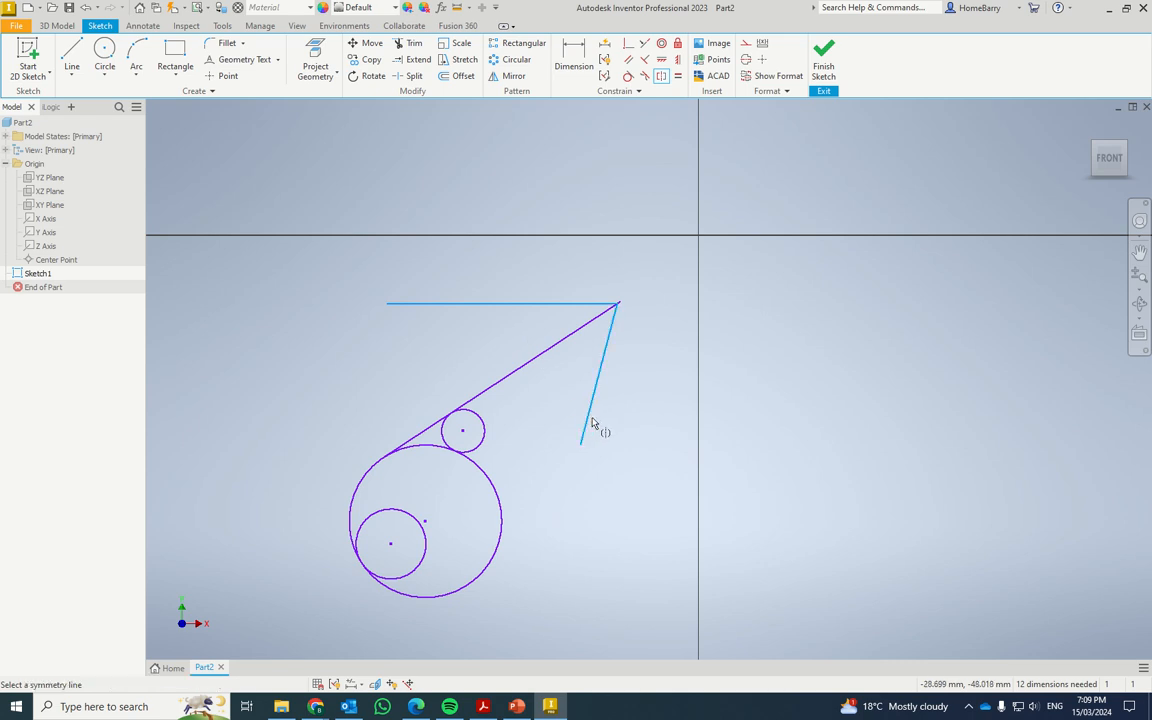
{"action": "left_click", "coordinate": [531, 369]}
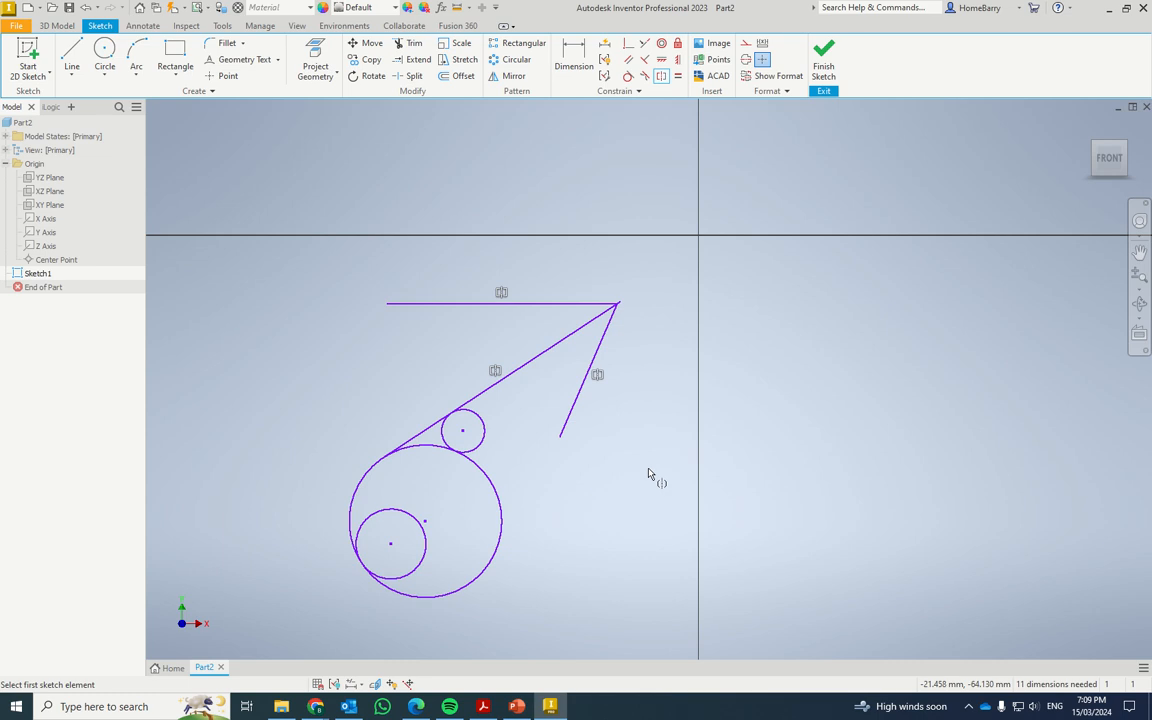
{"action": "key", "text": "Escape"}
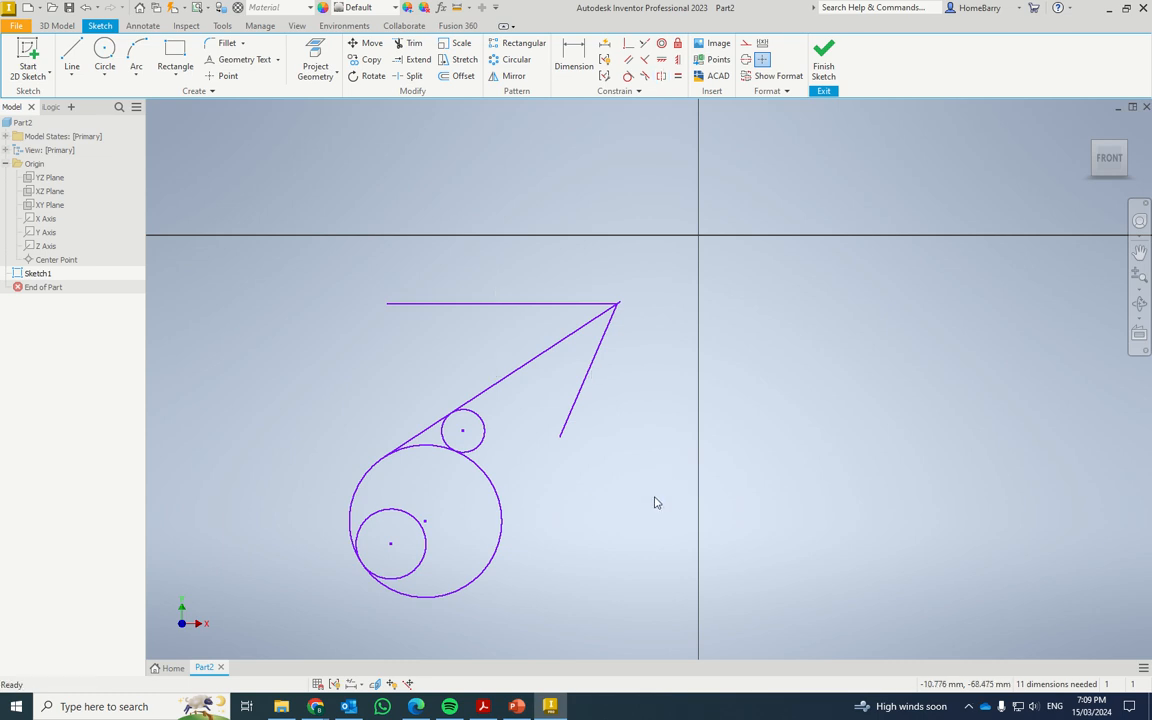
Reshape the symmetric lines by moving the steep line down along the sloped line and pulling the sloped line's upper end up and left.
{"action": "left_click", "coordinate": [566, 424]}
{"action": "left_click_drag", "start_coordinate": [597, 375], "coordinate": [521, 494]}
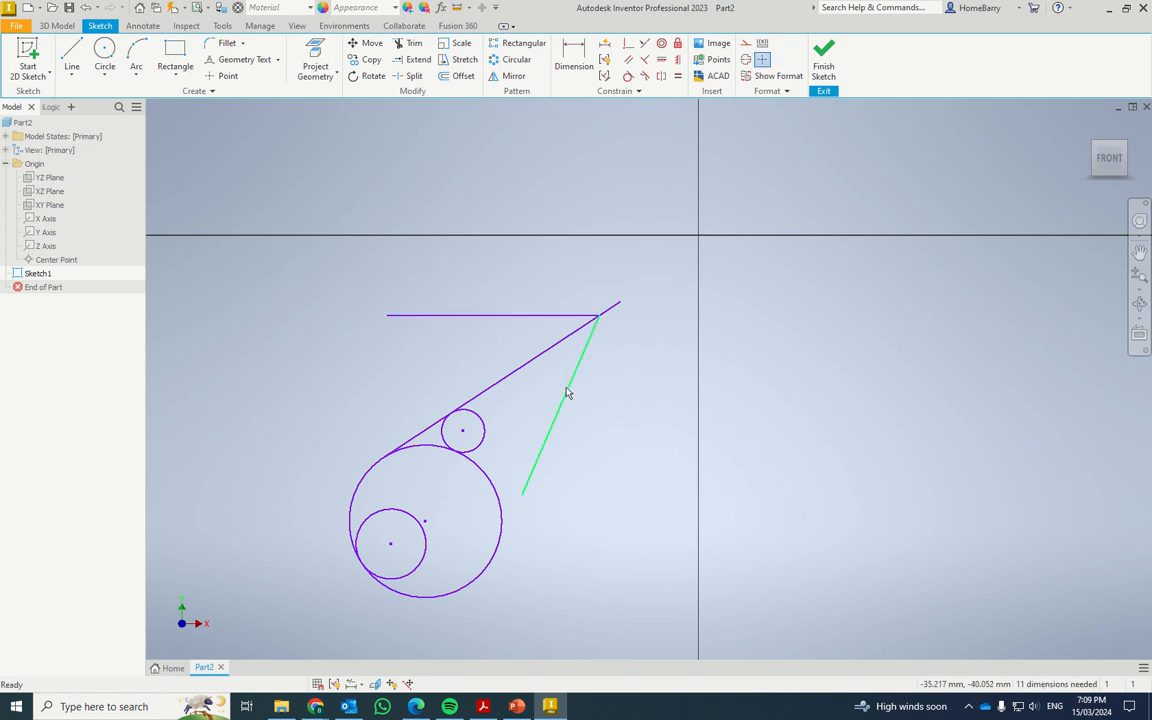
{"action": "left_click_drag", "start_coordinate": [567, 393], "coordinate": [572, 365]}
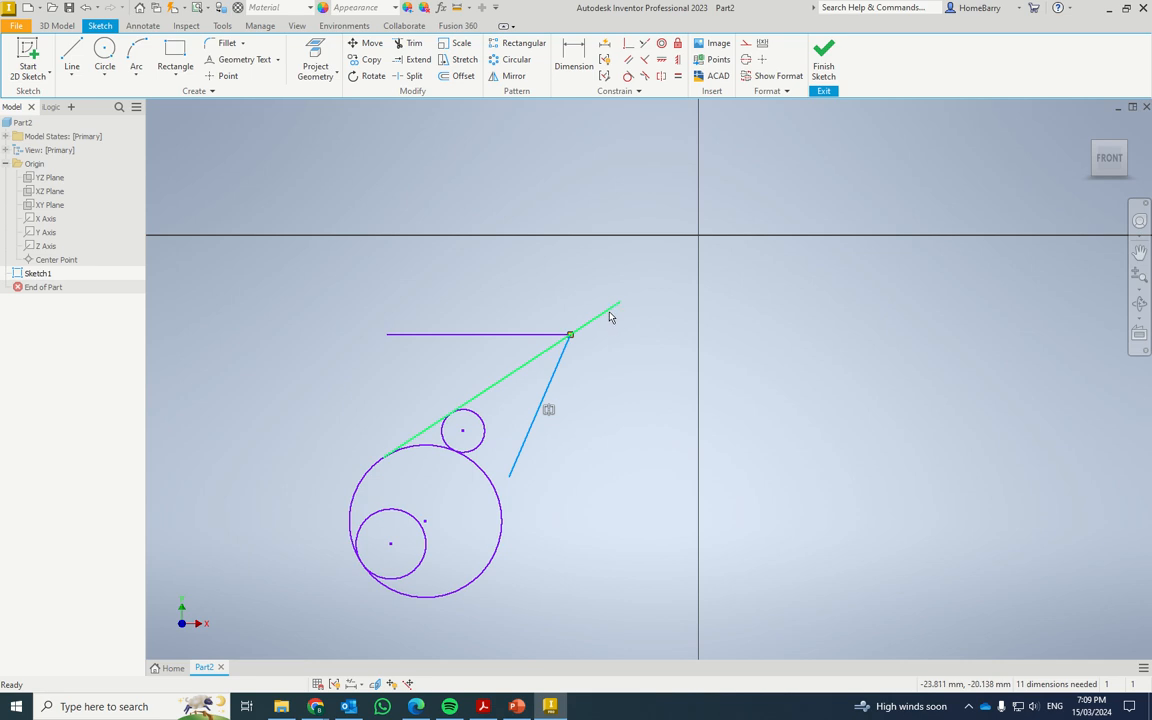
{"action": "mouse_move", "coordinate": [619, 305]}
{"action": "left_mouse_down"}
{"action": "mouse_move", "coordinate": [553, 239]}
{"action": "mouse_move", "coordinate": [582, 255]}
{"action": "left_mouse_up"}
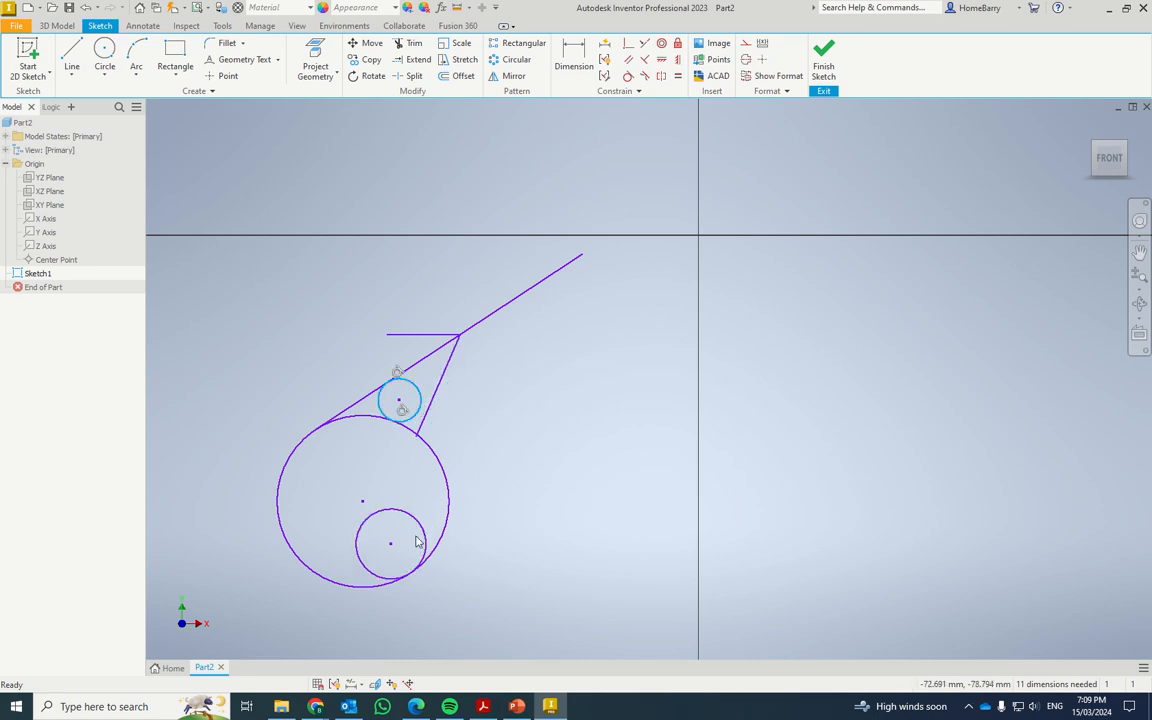
Apply an equal constraint between the small upper circle and the circle inside the large one.
{"action": "left_click", "coordinate": [677, 76]}
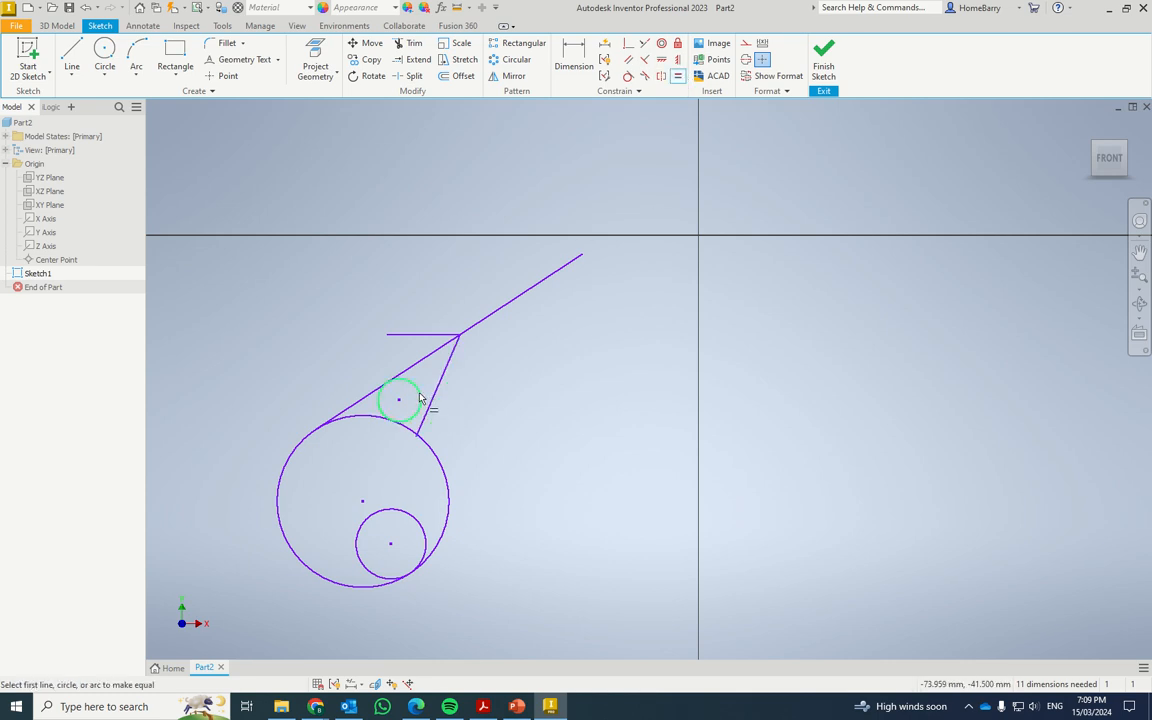
{"action": "left_click", "coordinate": [420, 398]}
{"action": "left_click", "coordinate": [422, 530]}
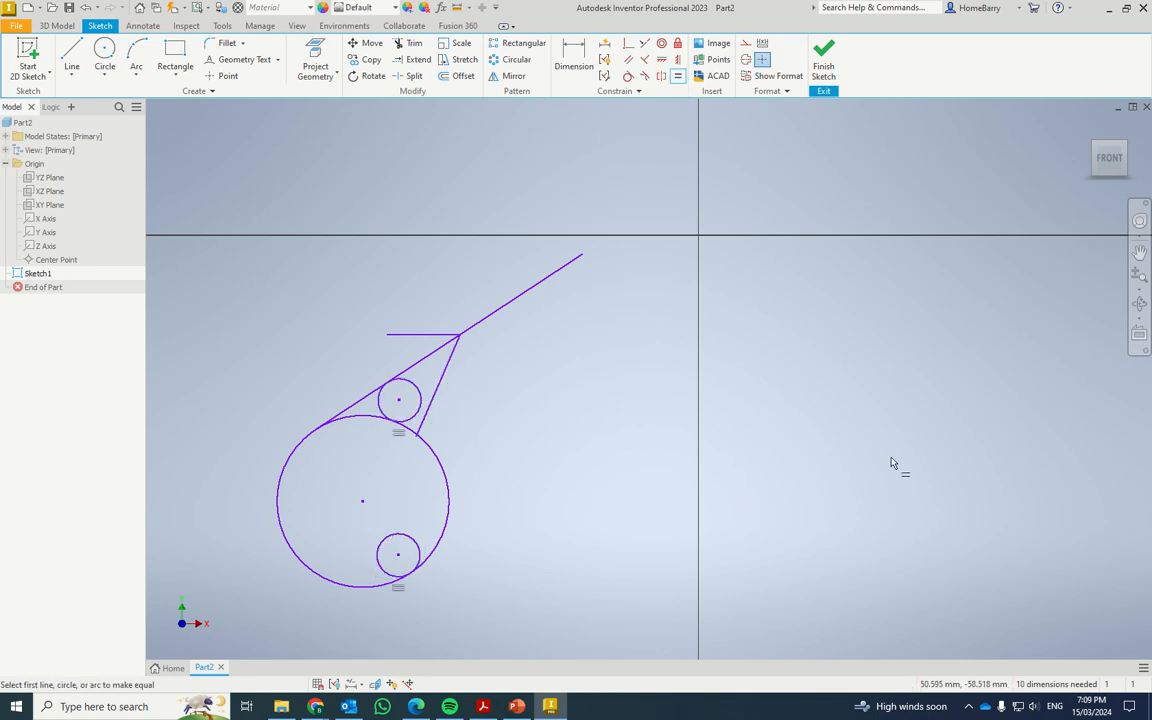
Make the horizontal line equal in length to the steep line.
{"action": "left_click", "coordinate": [445, 376]}
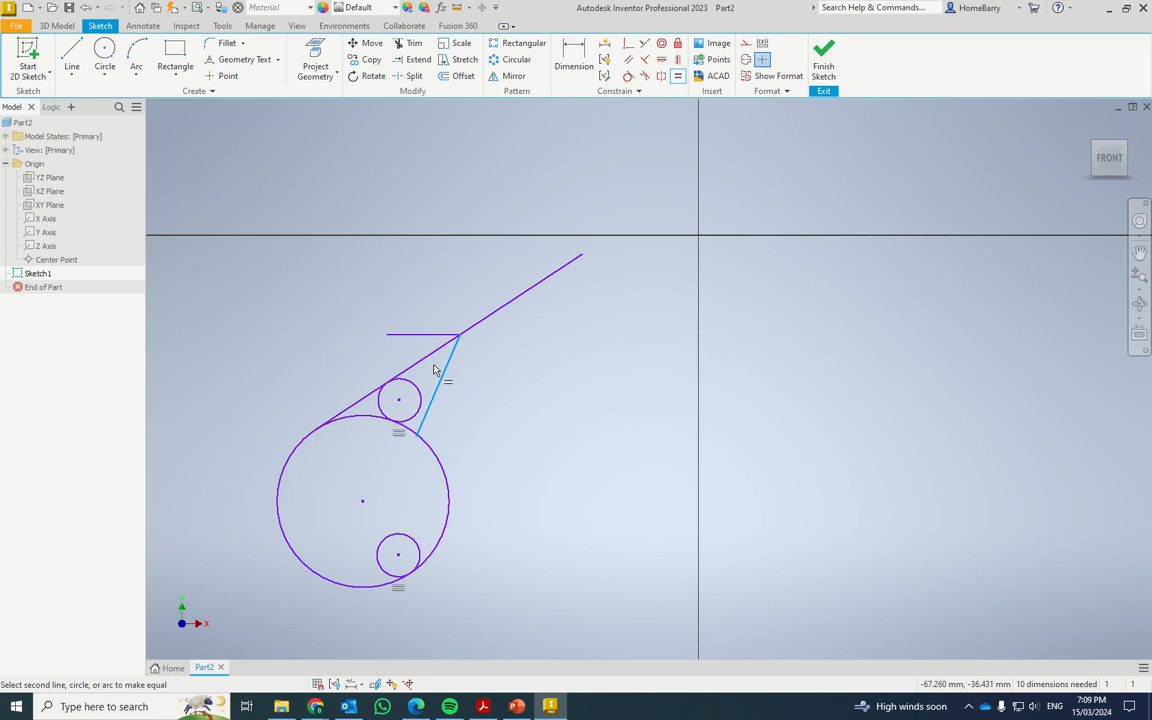
{"action": "left_click", "coordinate": [418, 334]}
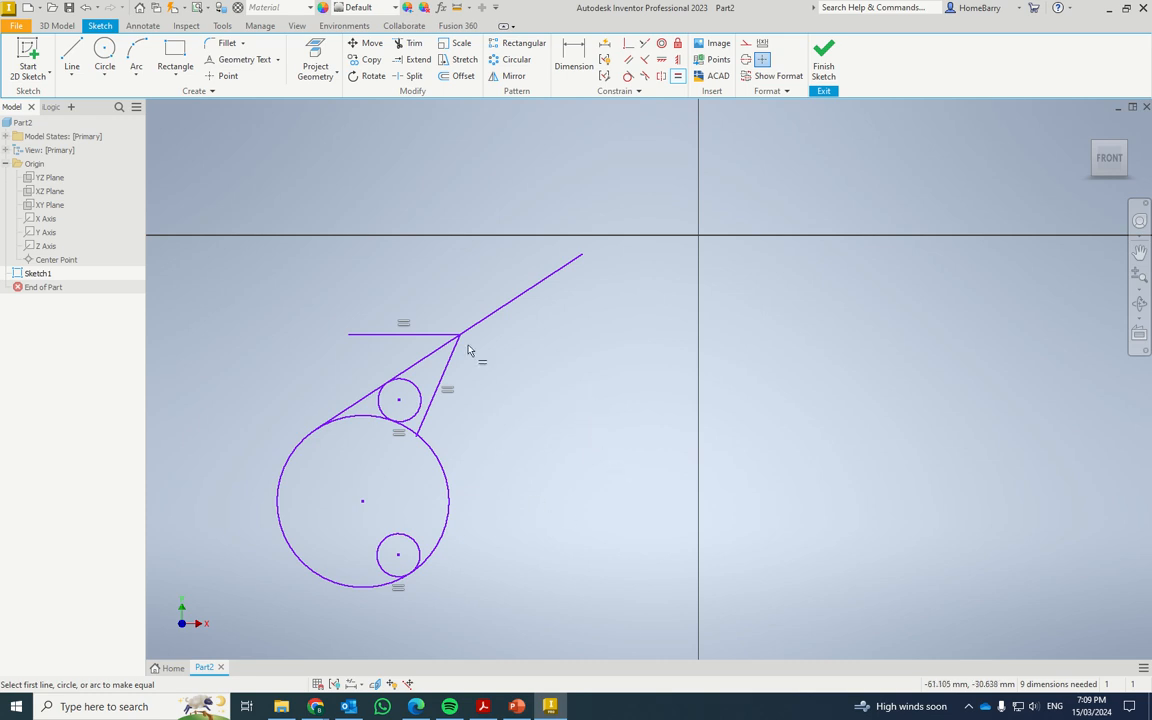
{"action": "left_click", "coordinate": [506, 306]}
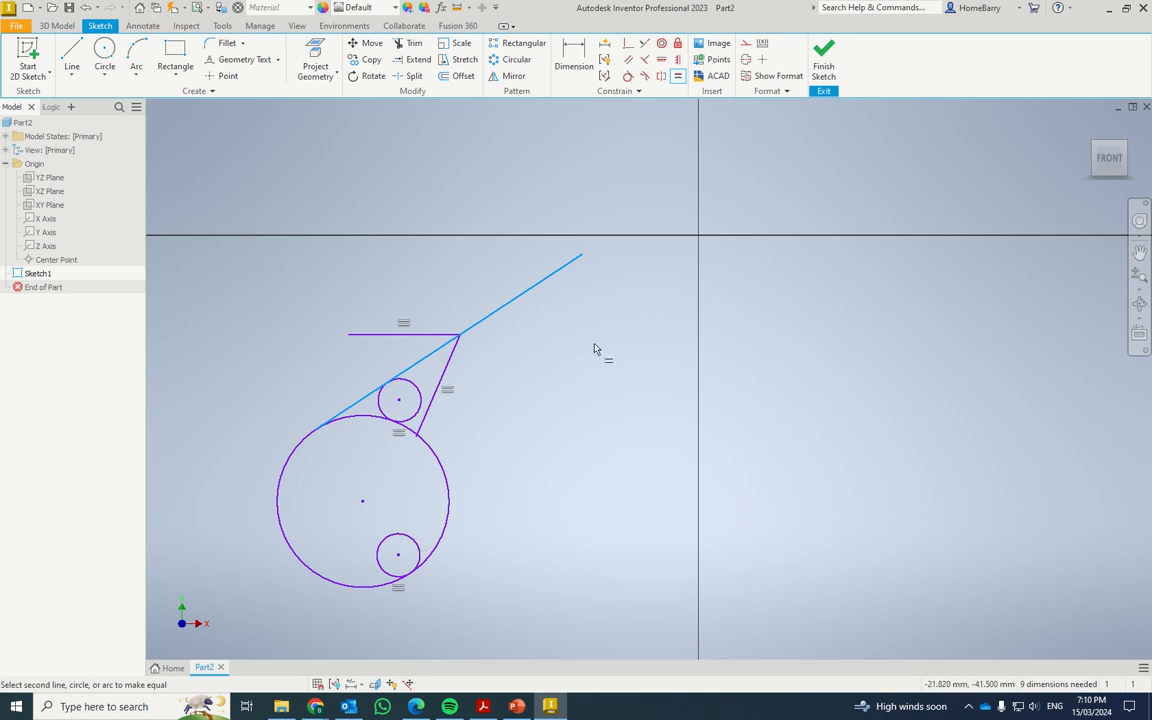
{"action": "key", "text": "Escape"}
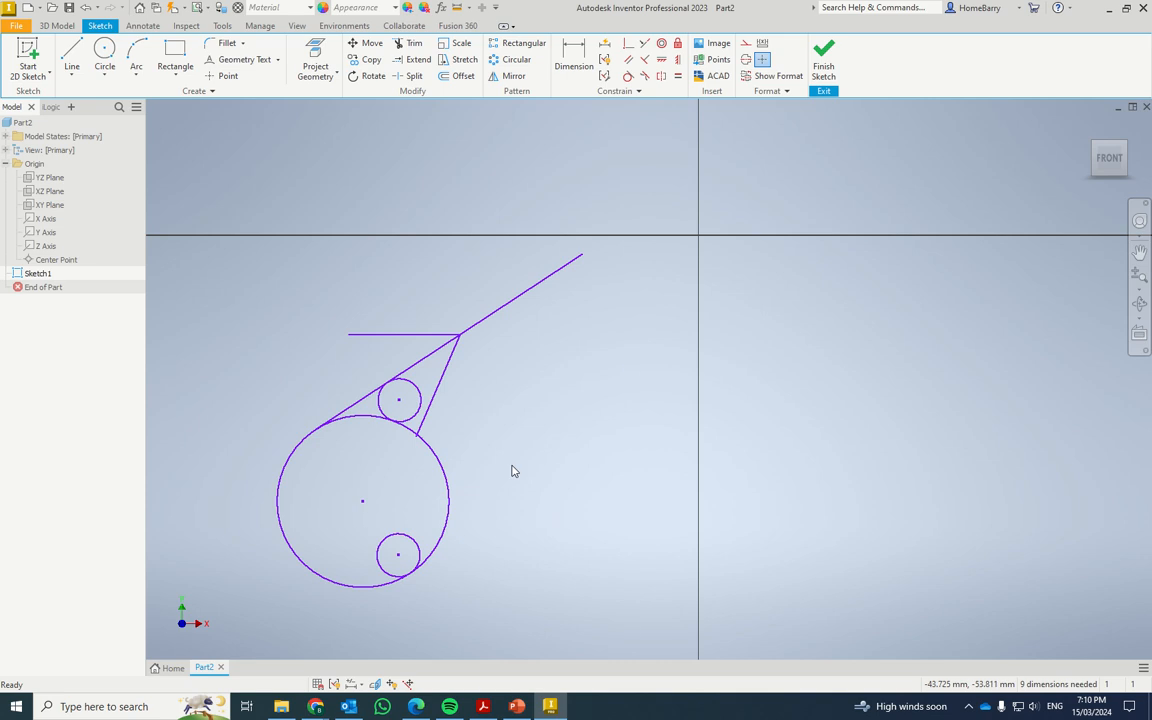
Sketch two upward-bulging three-point arcs to the right of the circles, one below the other.
{"action": "left_click", "coordinate": [136, 55]}
{"action": "left_click", "coordinate": [621, 407]}
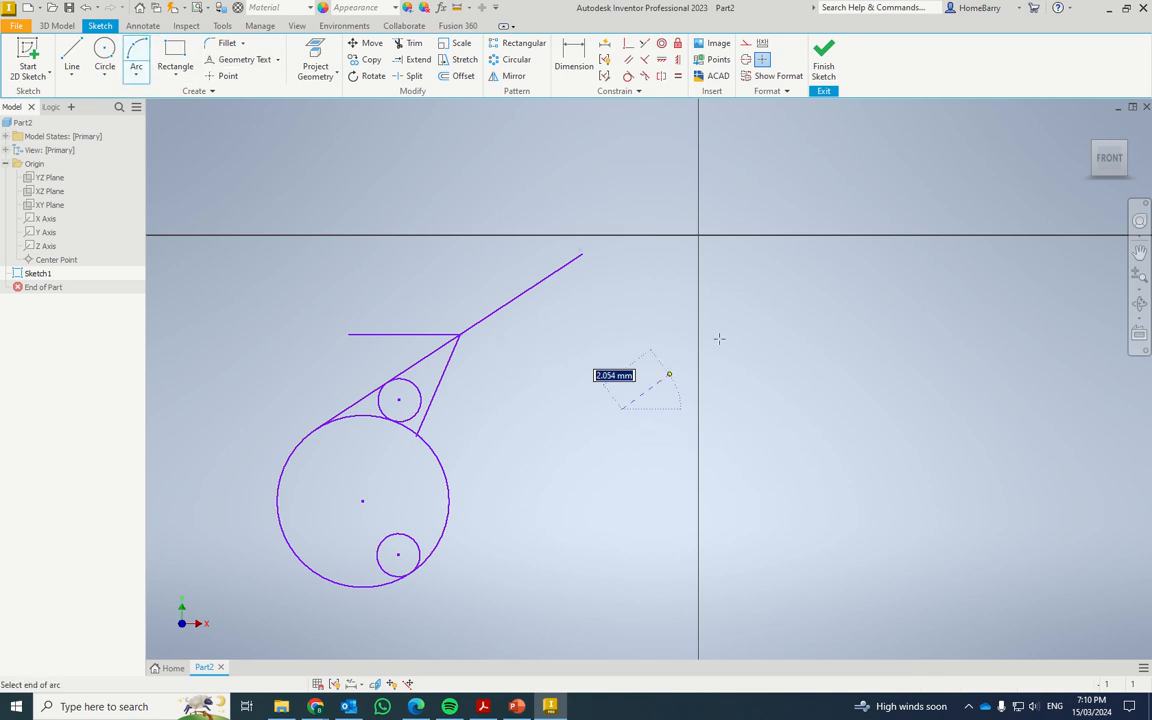
{"action": "left_click", "coordinate": [818, 290]}
{"action": "left_click", "coordinate": [771, 273]}
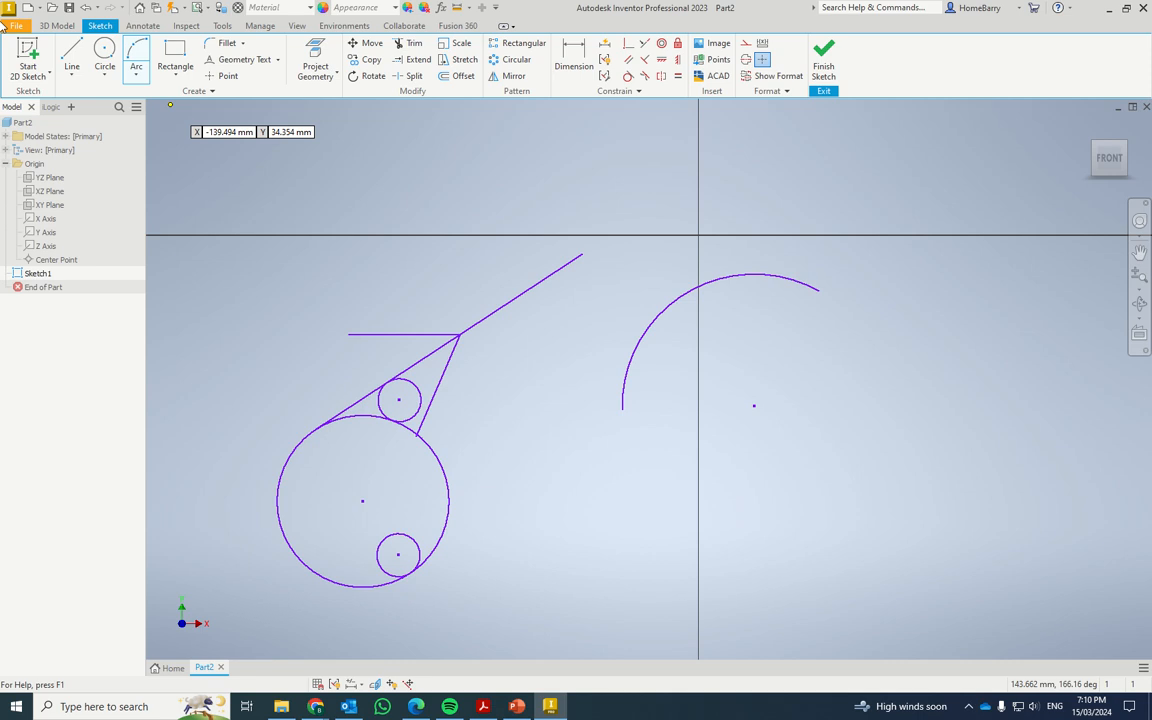
{"action": "left_click", "coordinate": [653, 520]}
{"action": "left_click", "coordinate": [849, 451]}
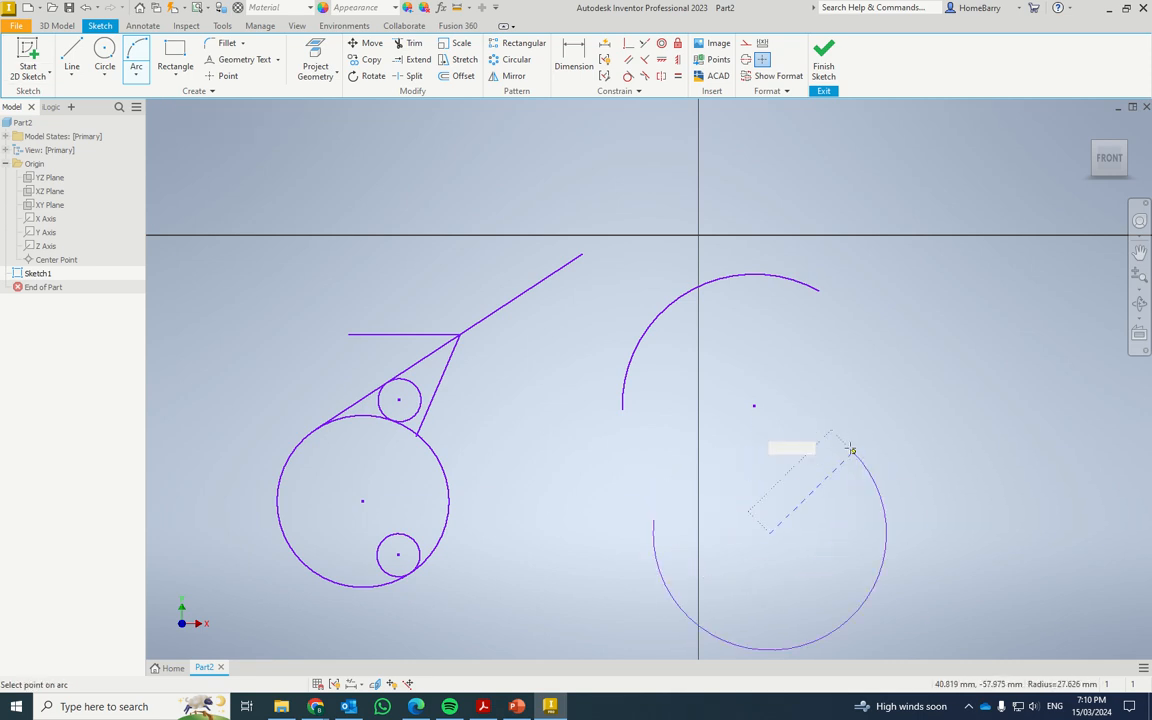
{"action": "left_click", "coordinate": [830, 437]}
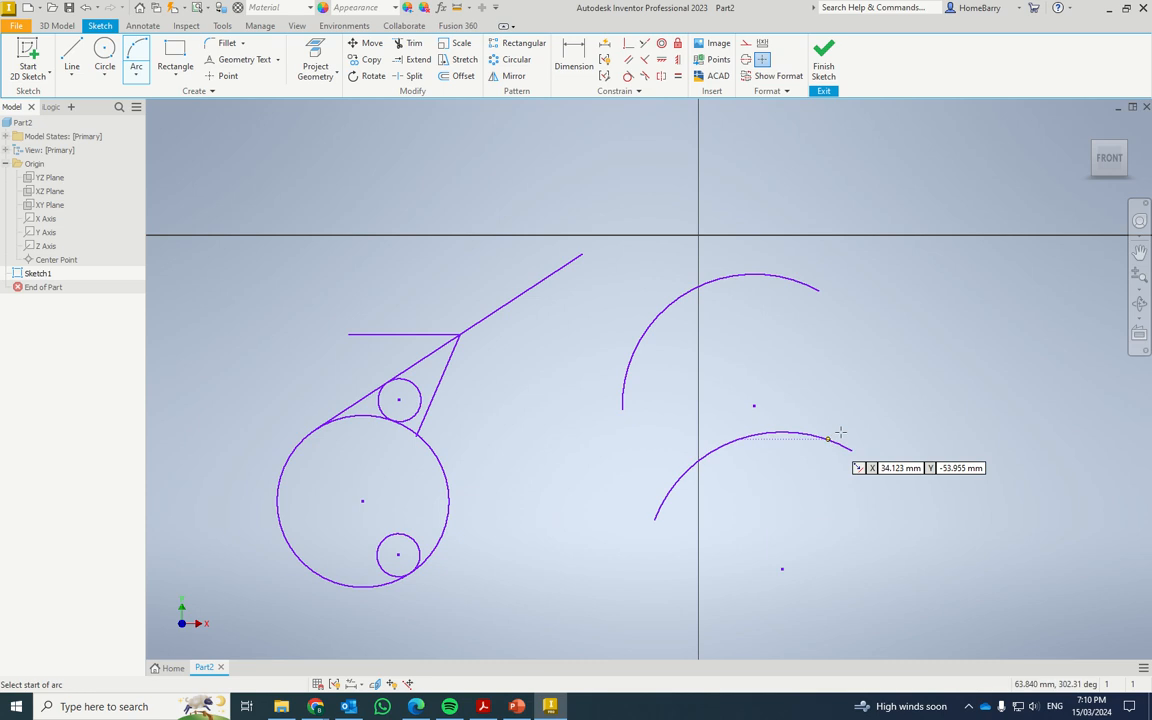
{"action": "key", "text": "Escape"}
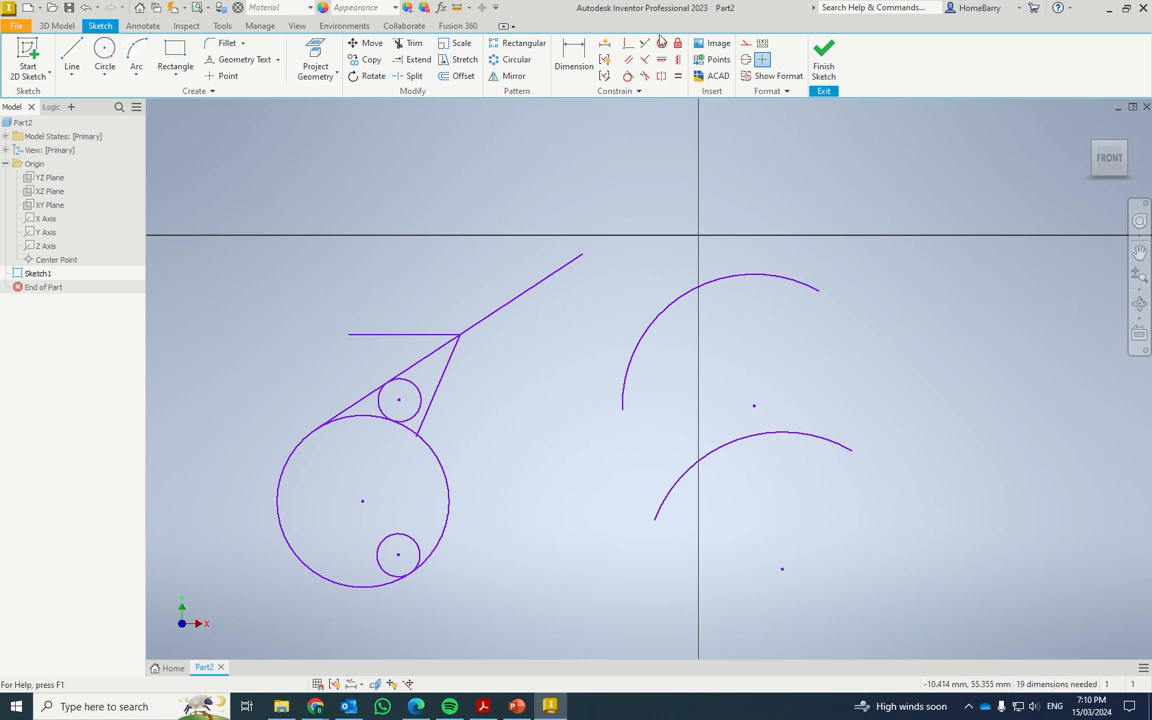
Constrain the two arcs to have equal radii.
{"action": "left_click", "coordinate": [678, 75]}
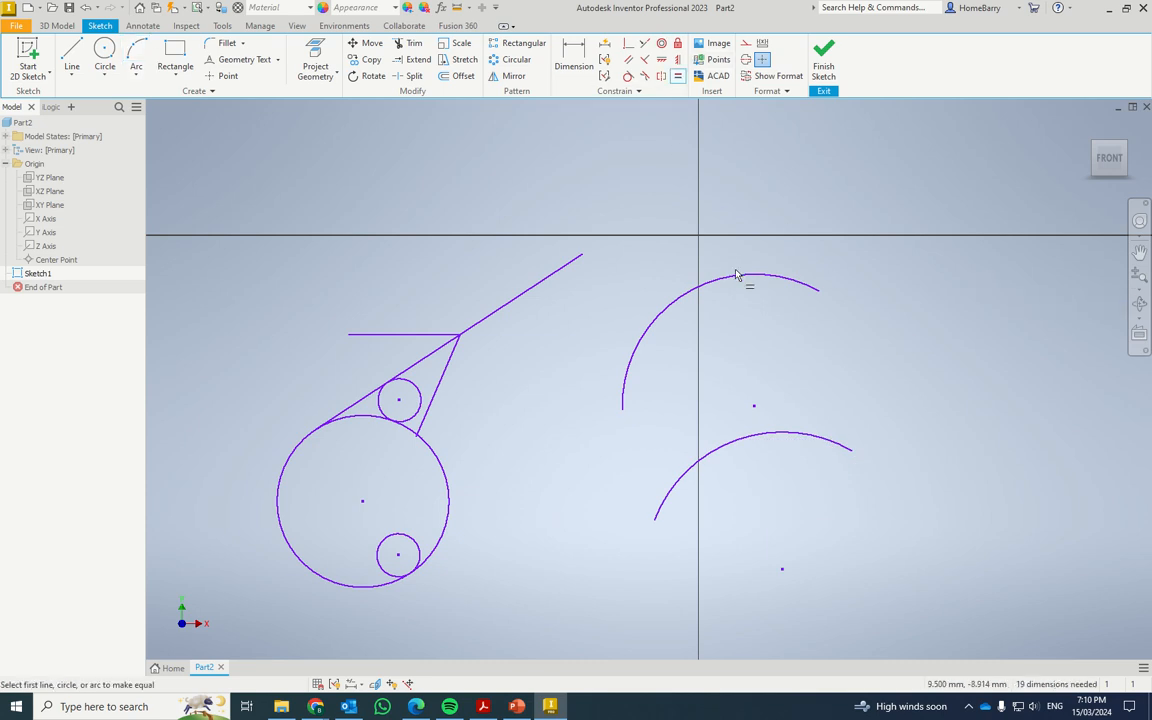
{"action": "left_click", "coordinate": [737, 276]}
{"action": "left_click", "coordinate": [766, 436]}
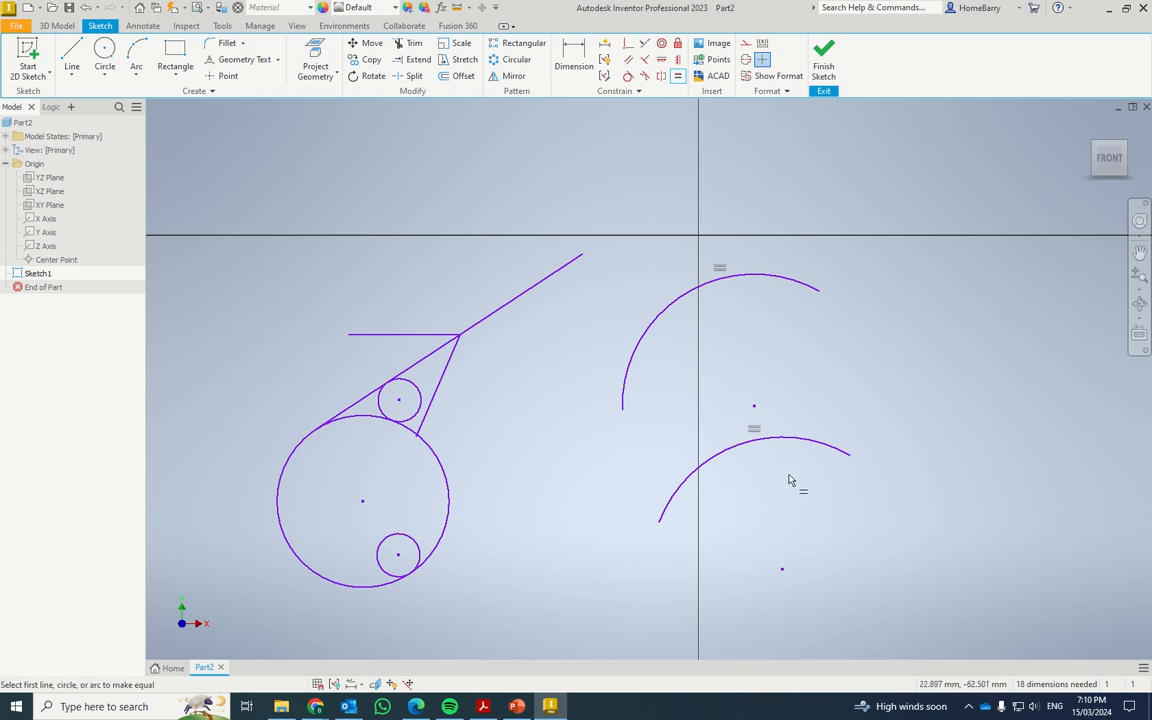
{"action": "key", "text": "Escape"}
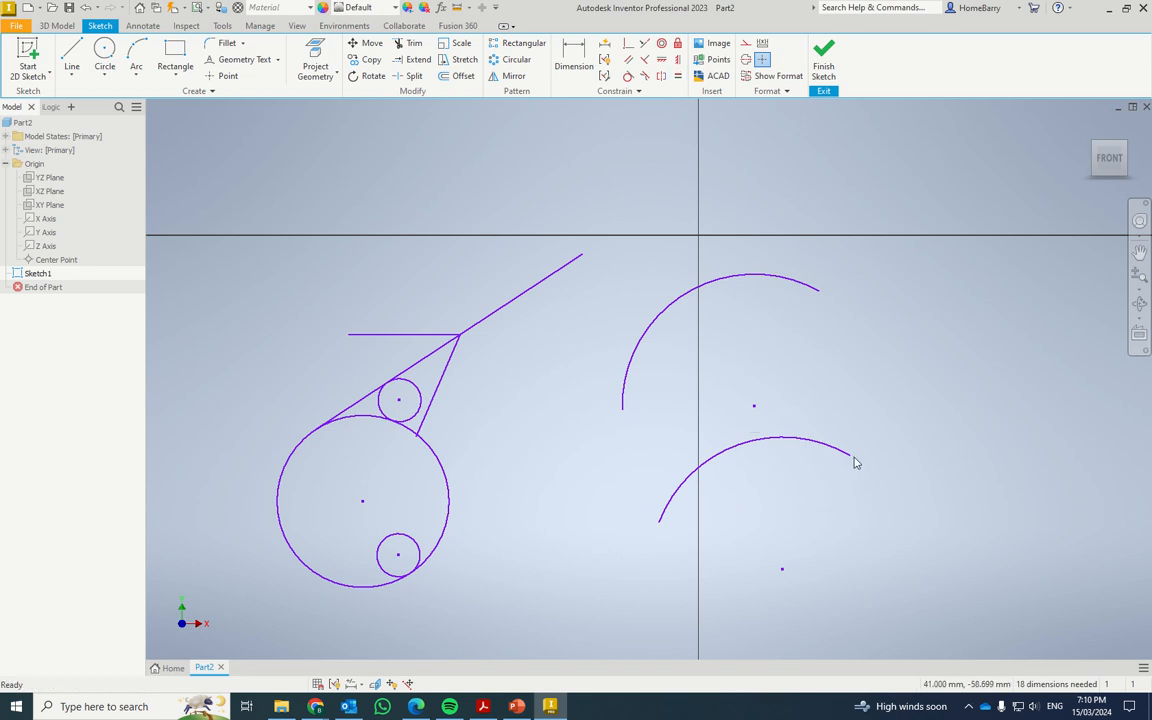
Extend the lower arc's right end downward, move that arc up to the right, and shift the other arc up to the left.
{"action": "left_click_drag", "start_coordinate": [851, 461], "coordinate": [908, 548]}
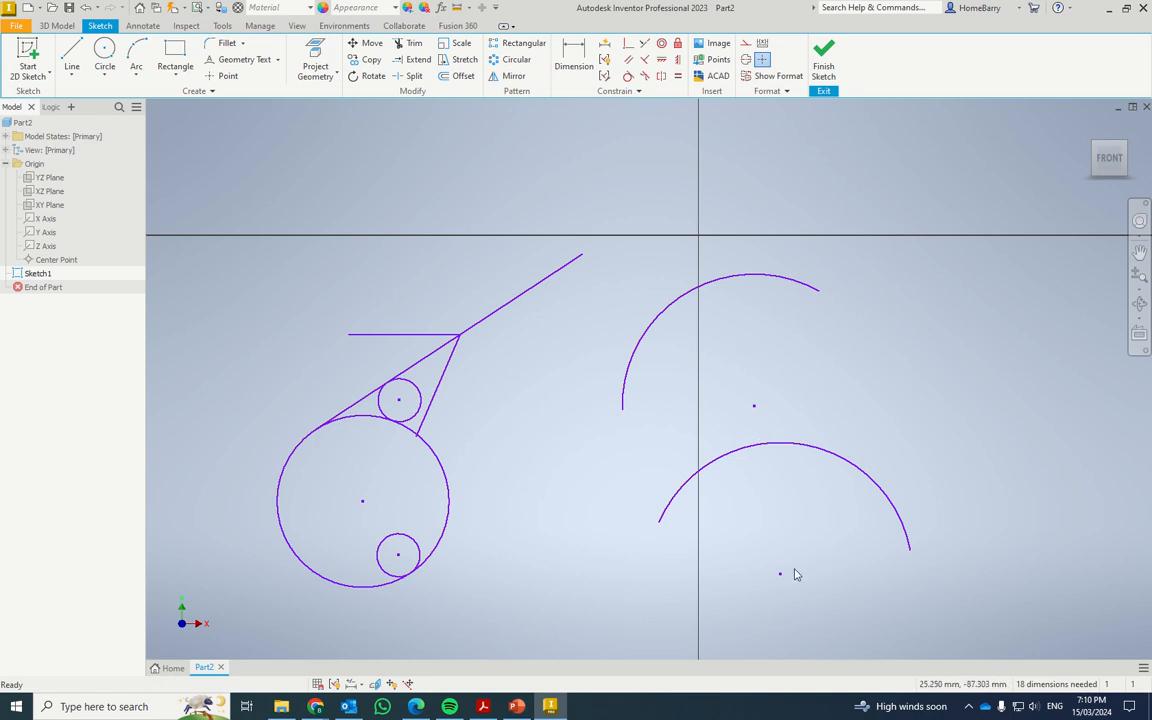
{"action": "left_click_drag", "start_coordinate": [781, 577], "coordinate": [908, 442]}
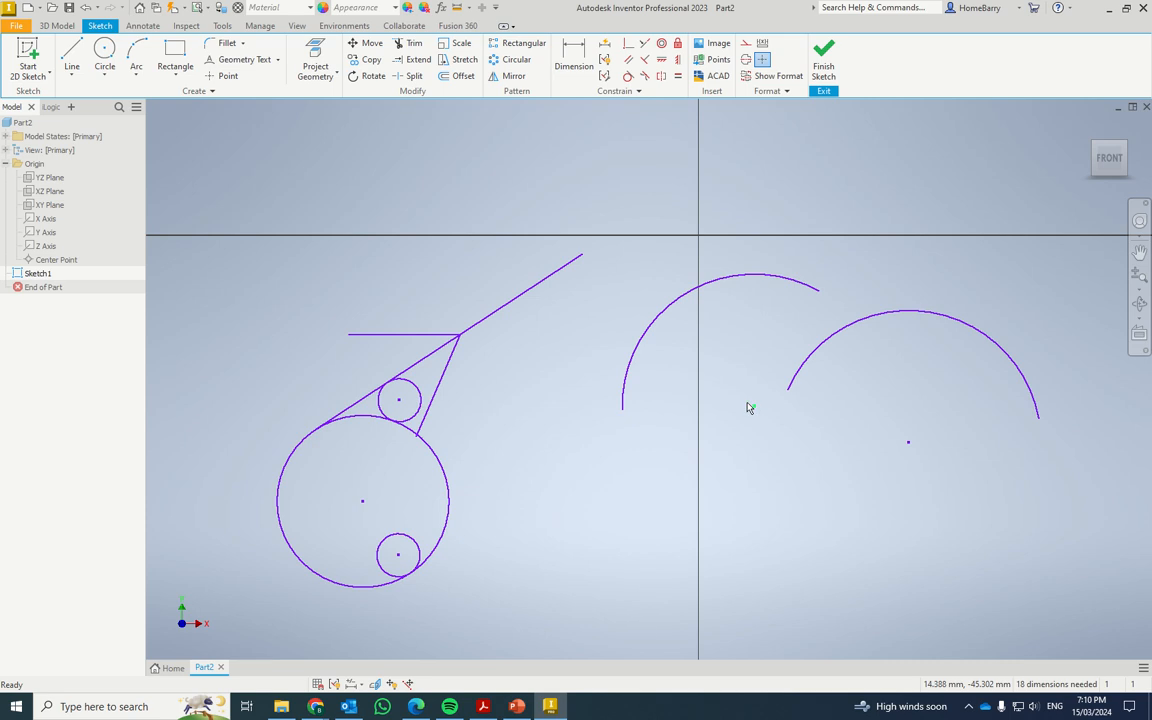
{"action": "left_click_drag", "start_coordinate": [750, 408], "coordinate": [712, 367]}
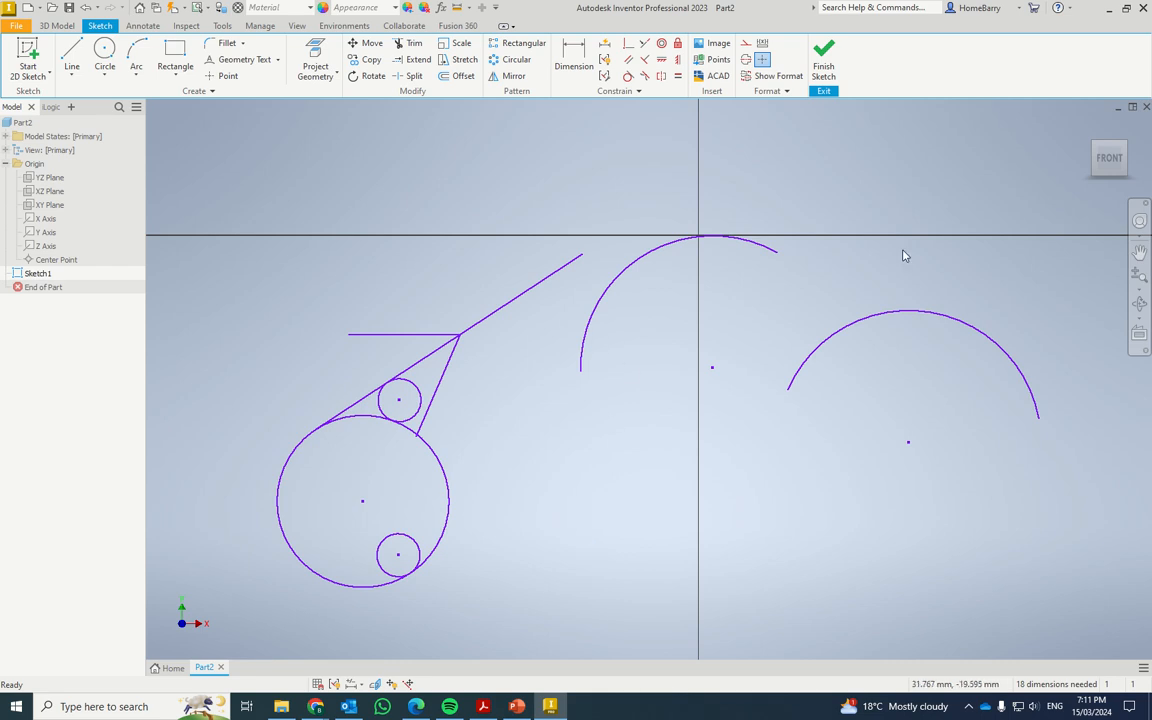
Finish the sketch and fit all of its geometry in the 3D view.
{"action": "left_click", "coordinate": [823, 58]}
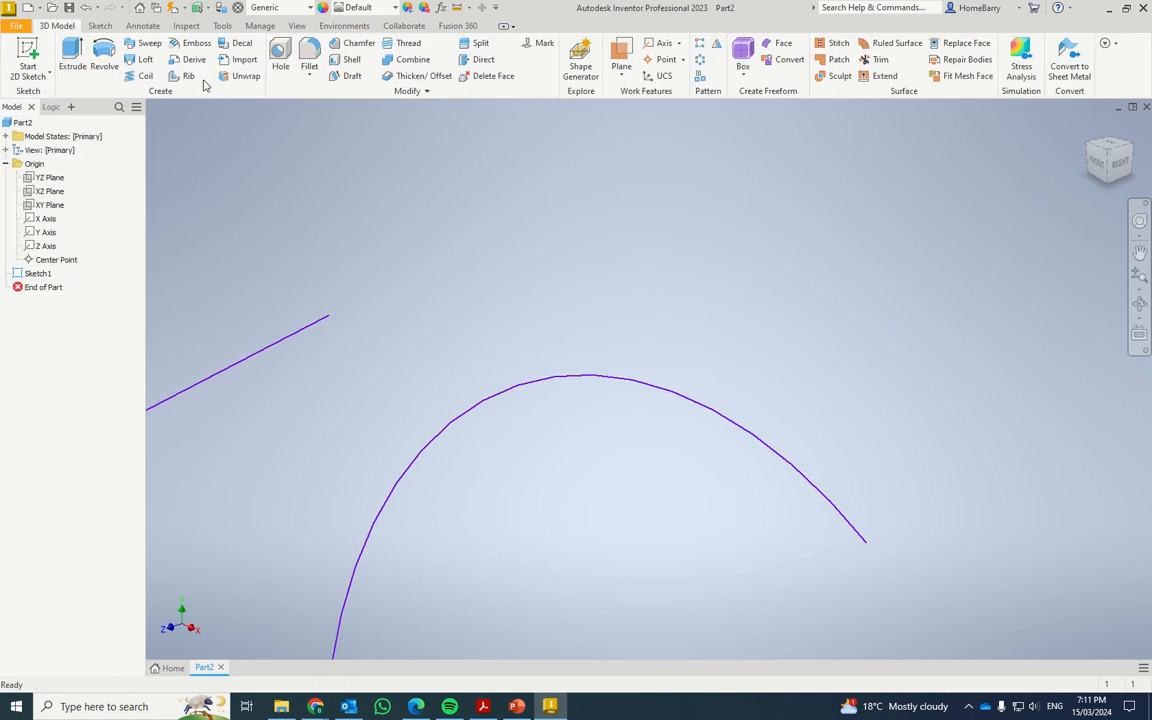
{"action": "scroll", "coordinate": [903, 177], "scroll_direction": "up", "scroll_amount": 4}
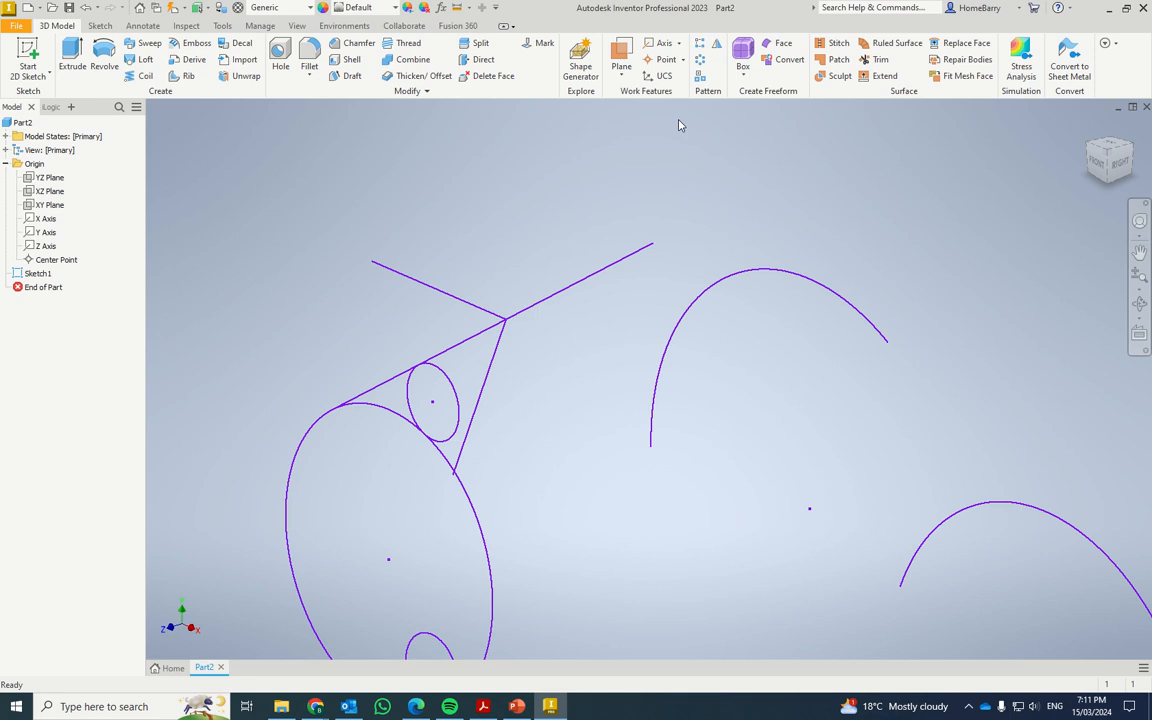
{"action": "scroll", "coordinate": [775, 297], "scroll_direction": "up", "scroll_amount": 2}
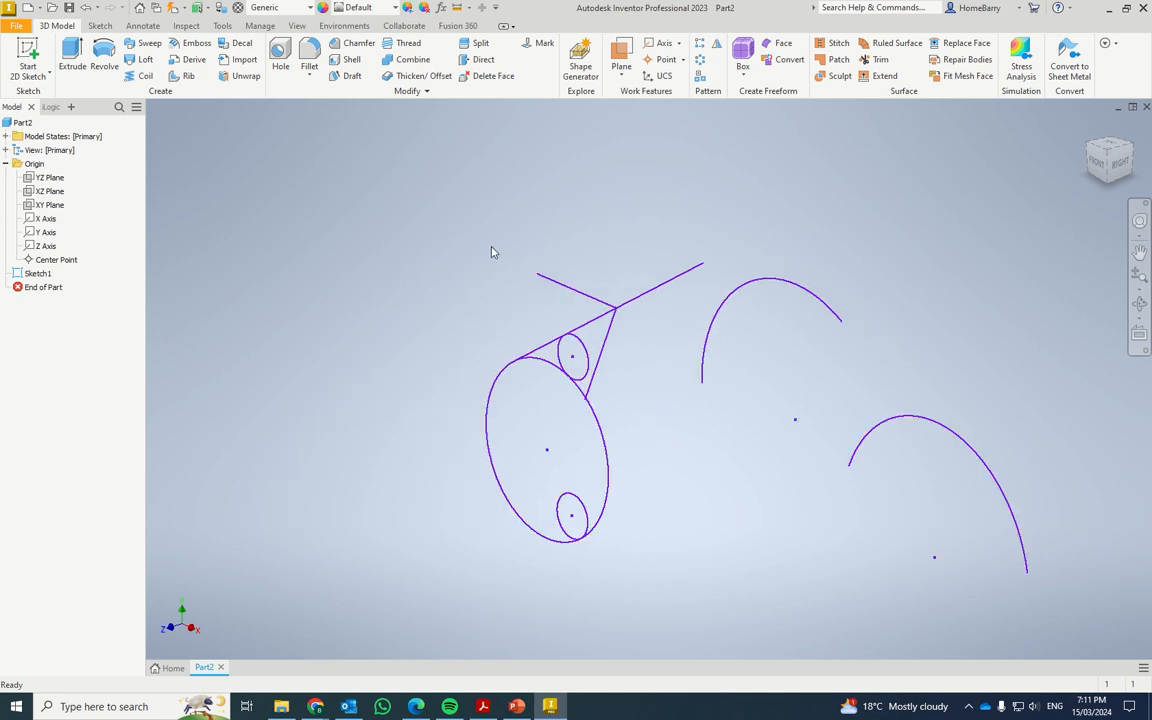